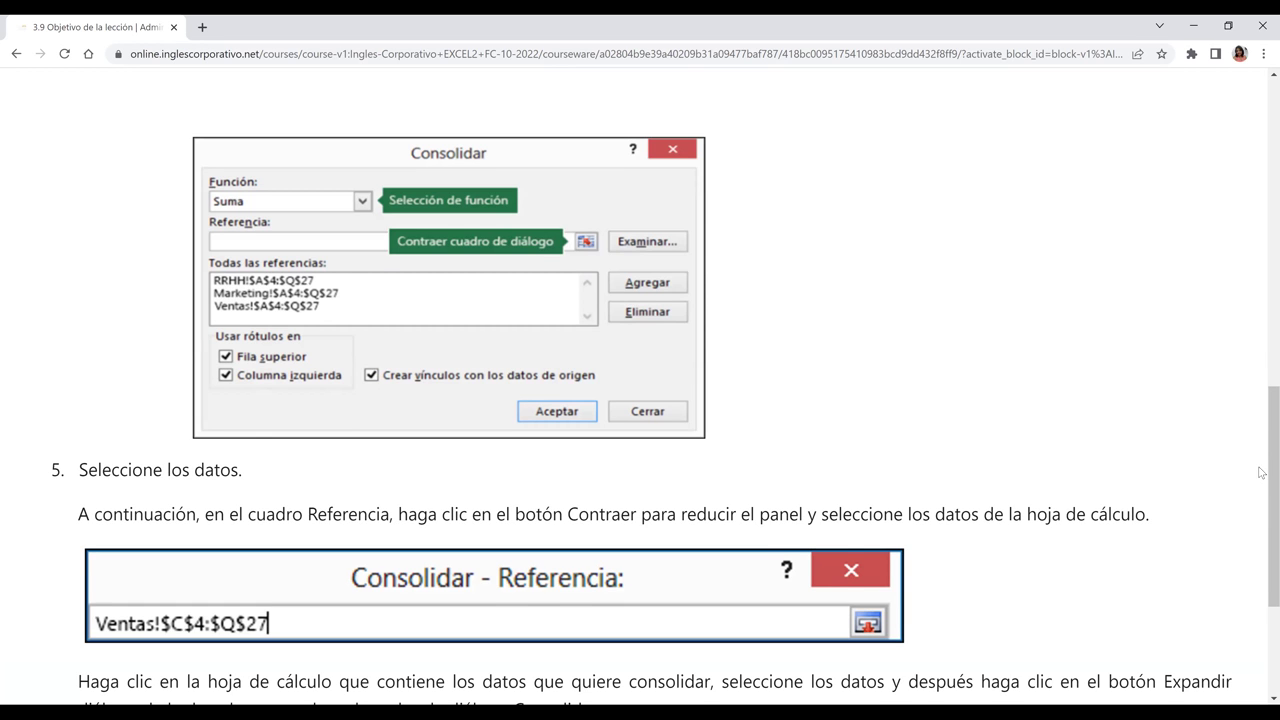
Read through the lesson 3.9 page on consolidating data from several worksheets, including its objective and numbered instructions
scroll(1261, 540, "down", 1)
scroll(1261, 540, "down", 4)
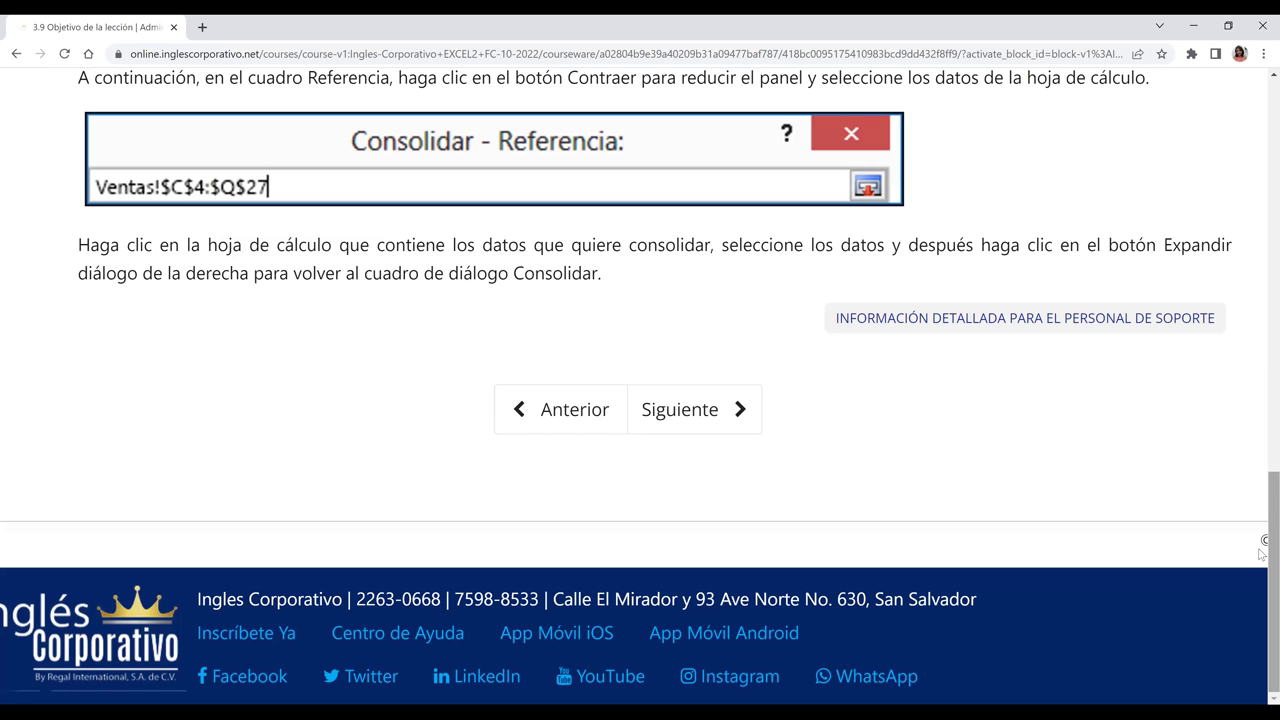
scroll(1261, 511, "up", 2)
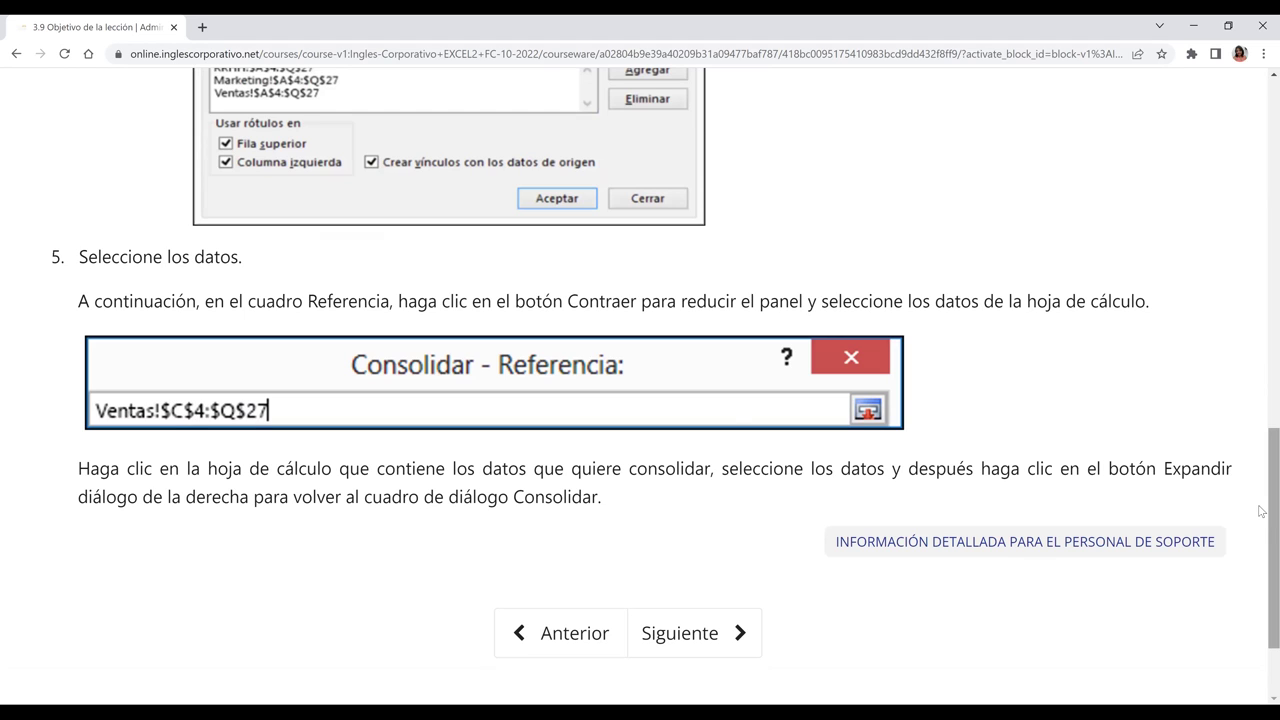
scroll(1261, 490, "up", 1)
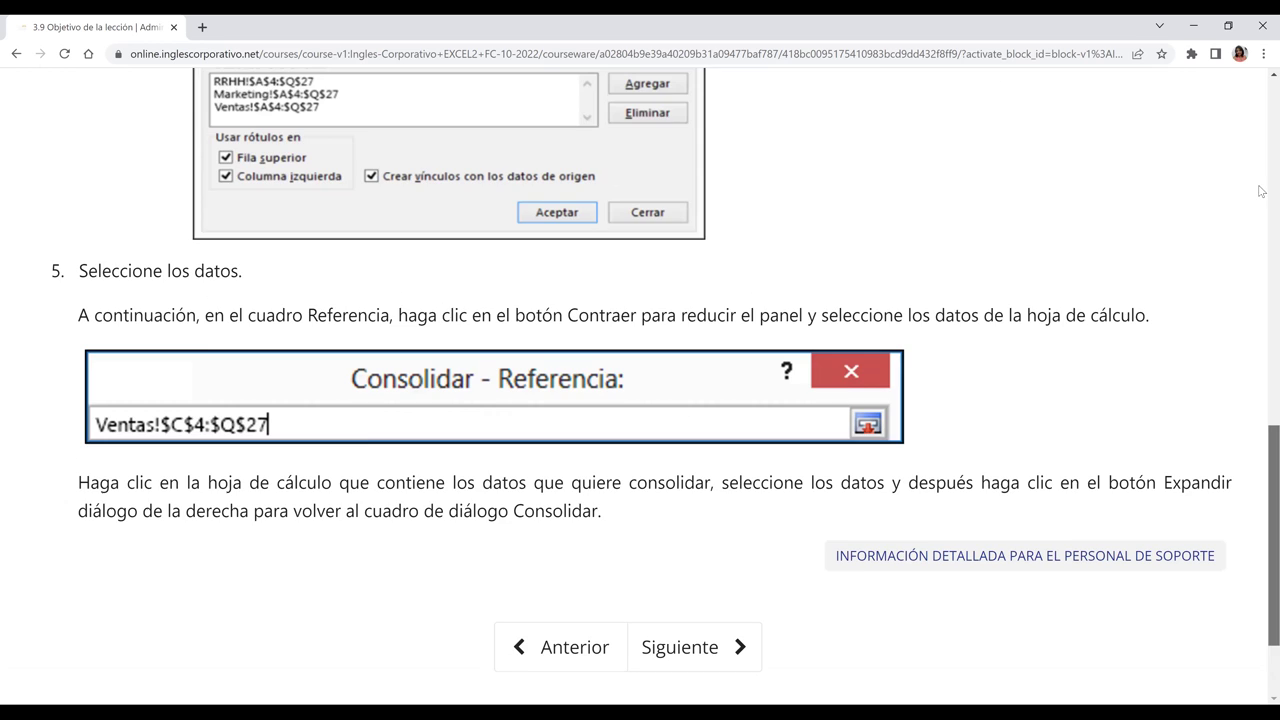
scroll(1260, 245, "up", 8)
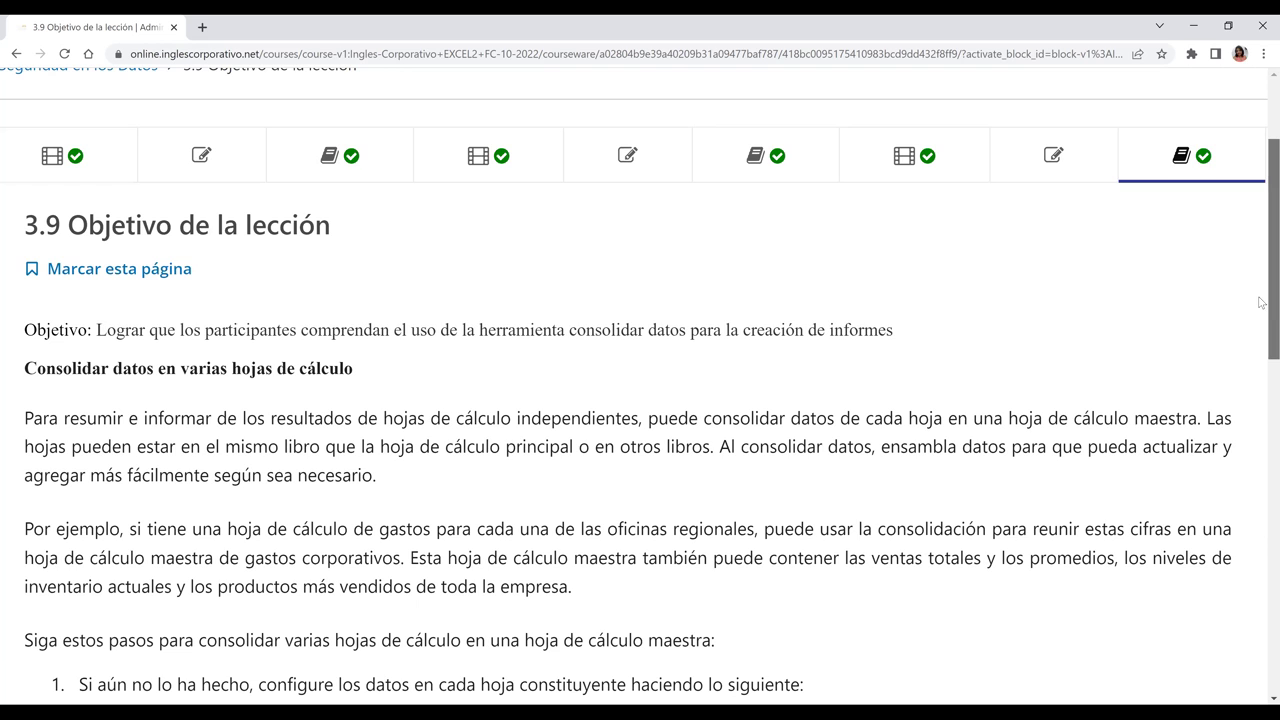
scroll(1262, 303, "down", 1)
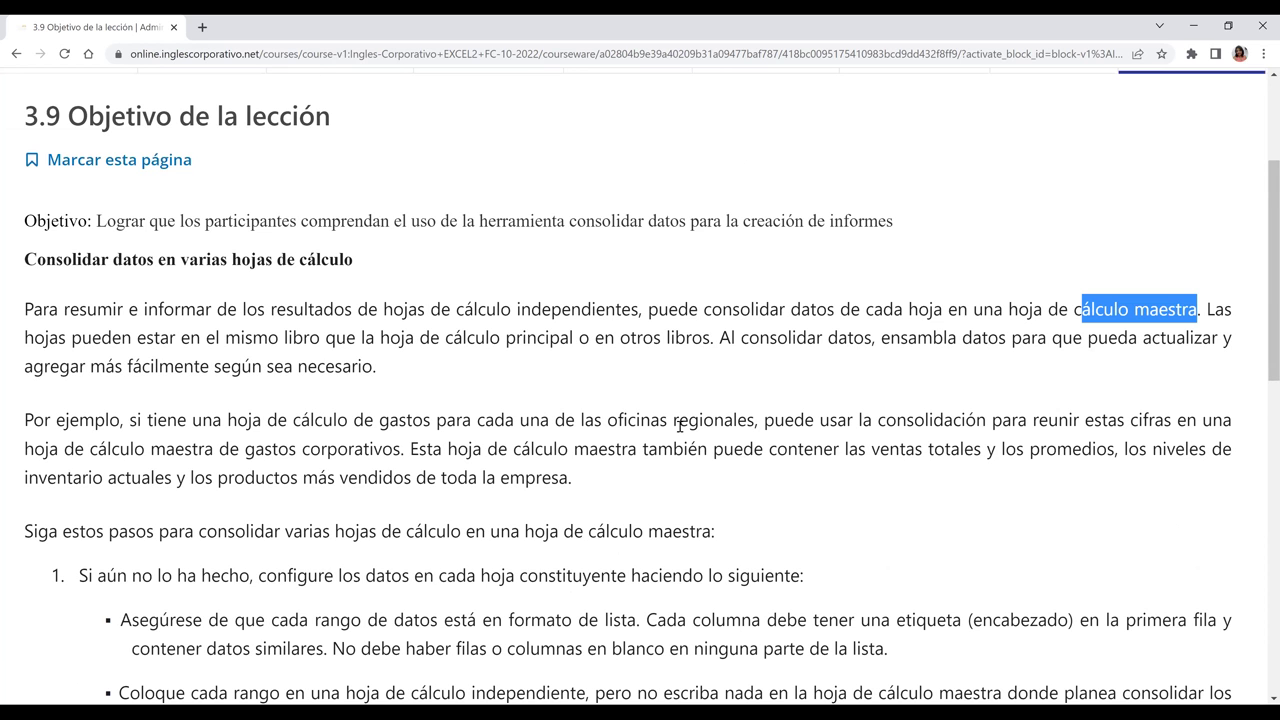
scroll(680, 425, "down", 2)
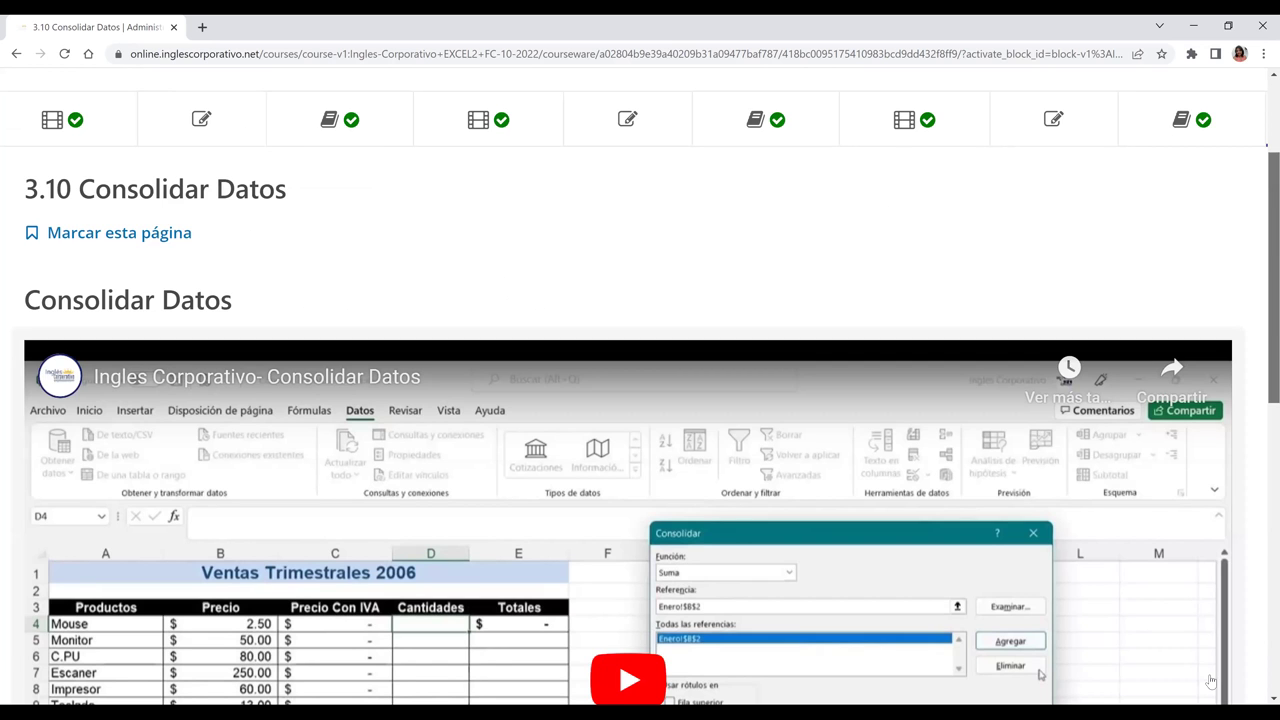
Play the Consolidar Datos video of lesson 3.10 in full screen
scroll(1212, 680, "down", 4)
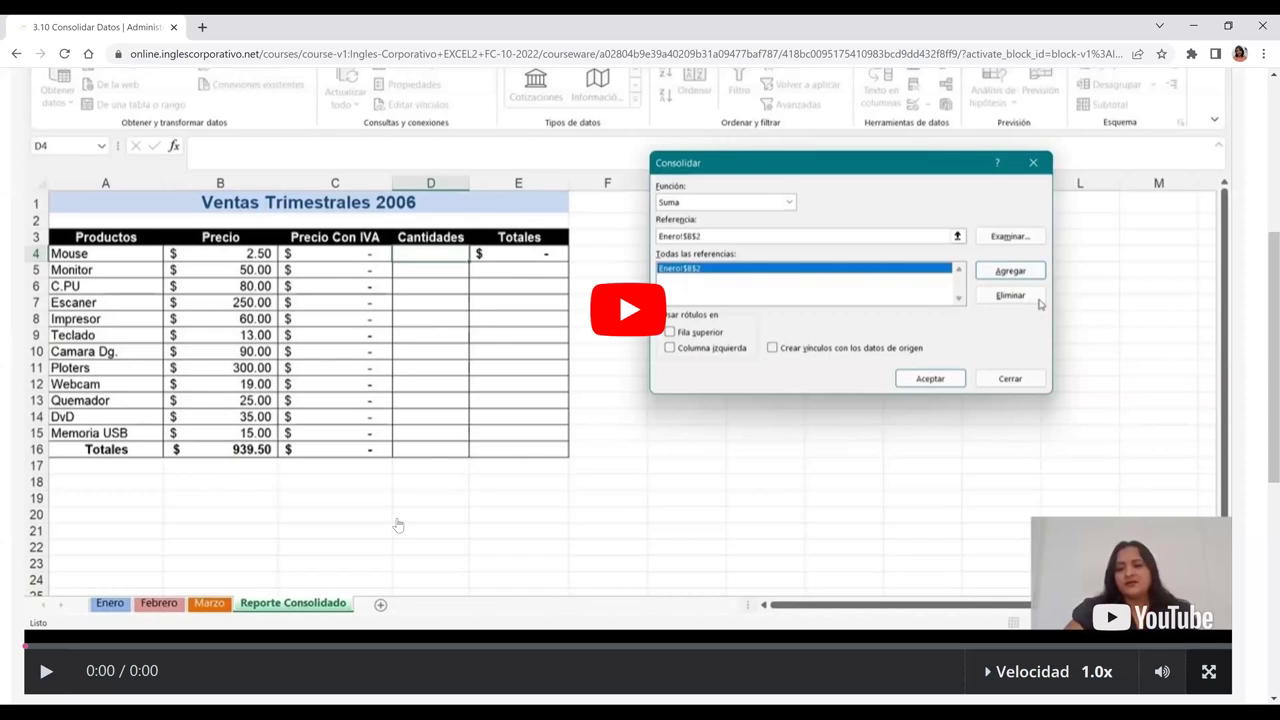
double_click(433, 463)
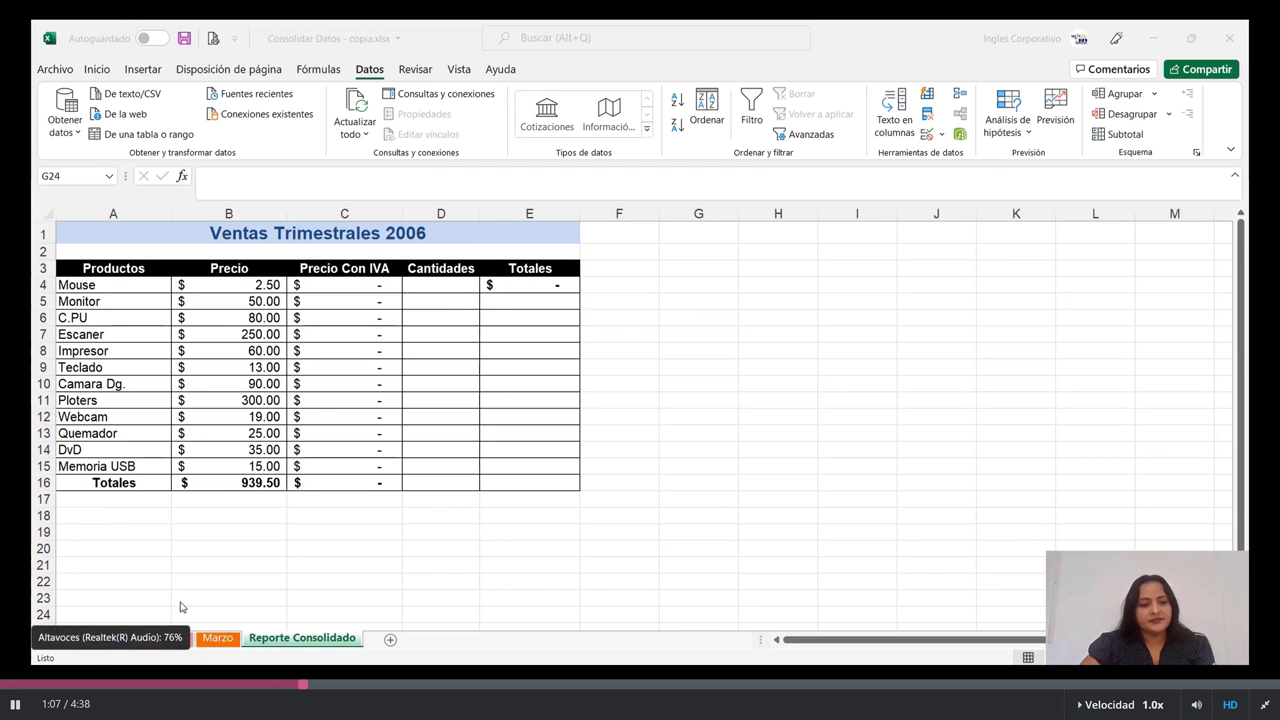
Review the monthly product quantities on the Enero, Febrero and Marzo sheets, ending on the Reporte Consolidado sheet
left_click(118, 639)
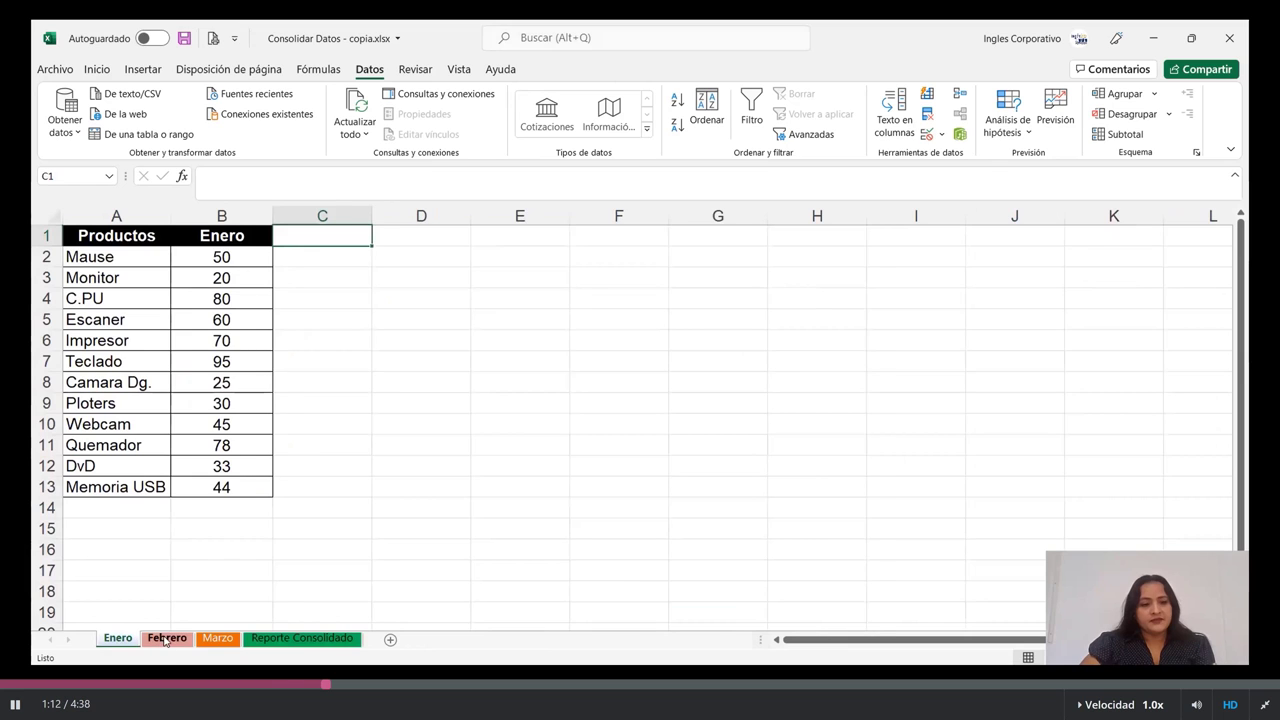
left_click(166, 639)
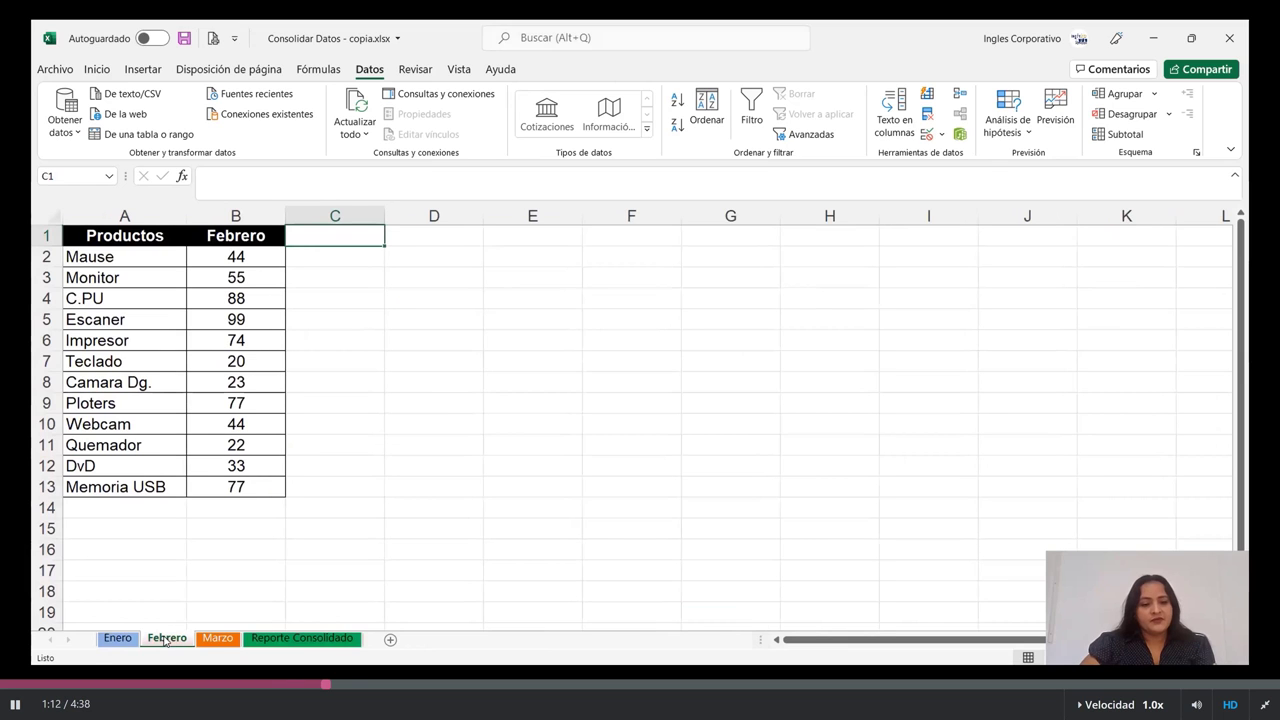
left_click(222, 643)
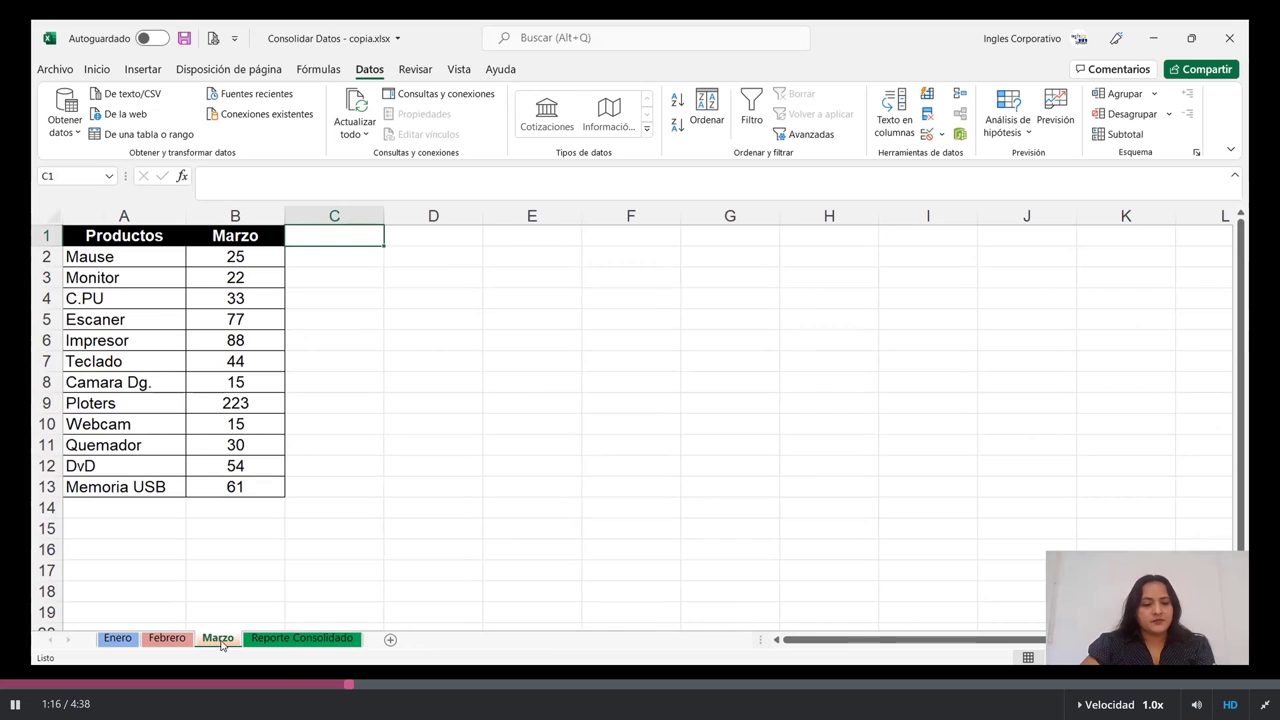
left_click(281, 641)
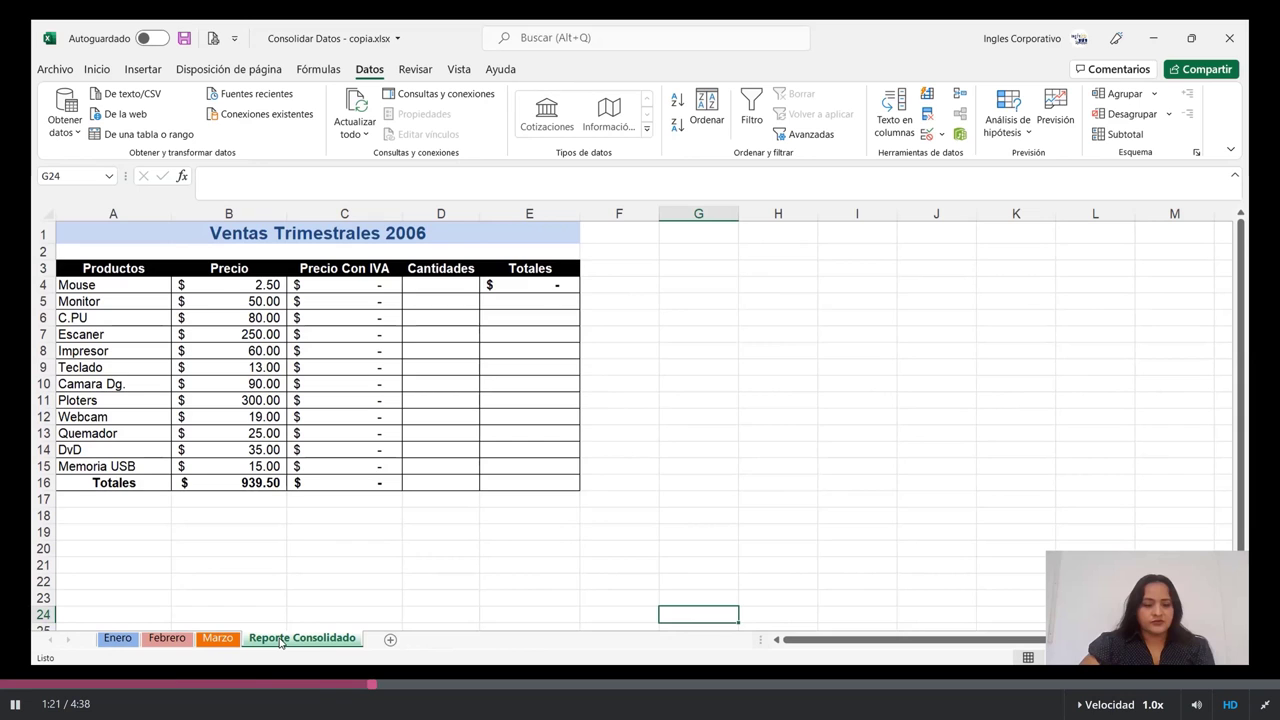
Inspect the Mouse row's price, the Precio Con IVA formula in C4 and the Totales formula in E4
left_click(227, 272)
left_click(252, 287)
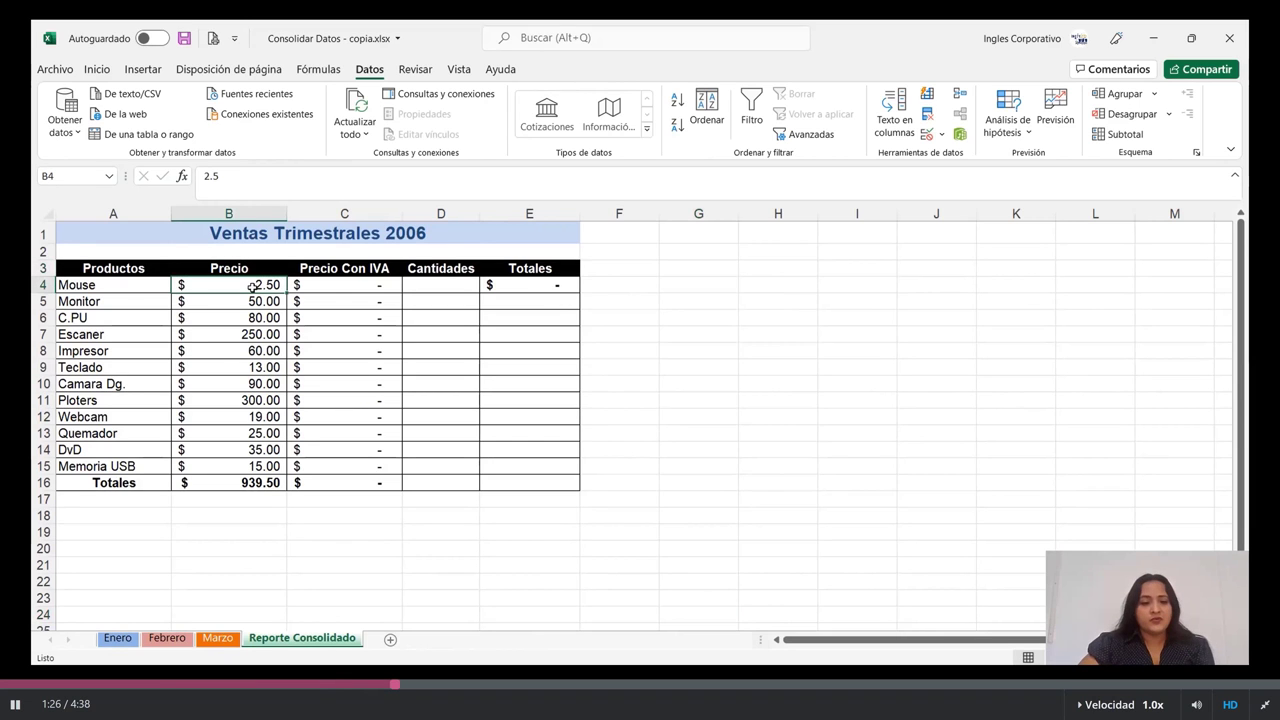
left_click(333, 286)
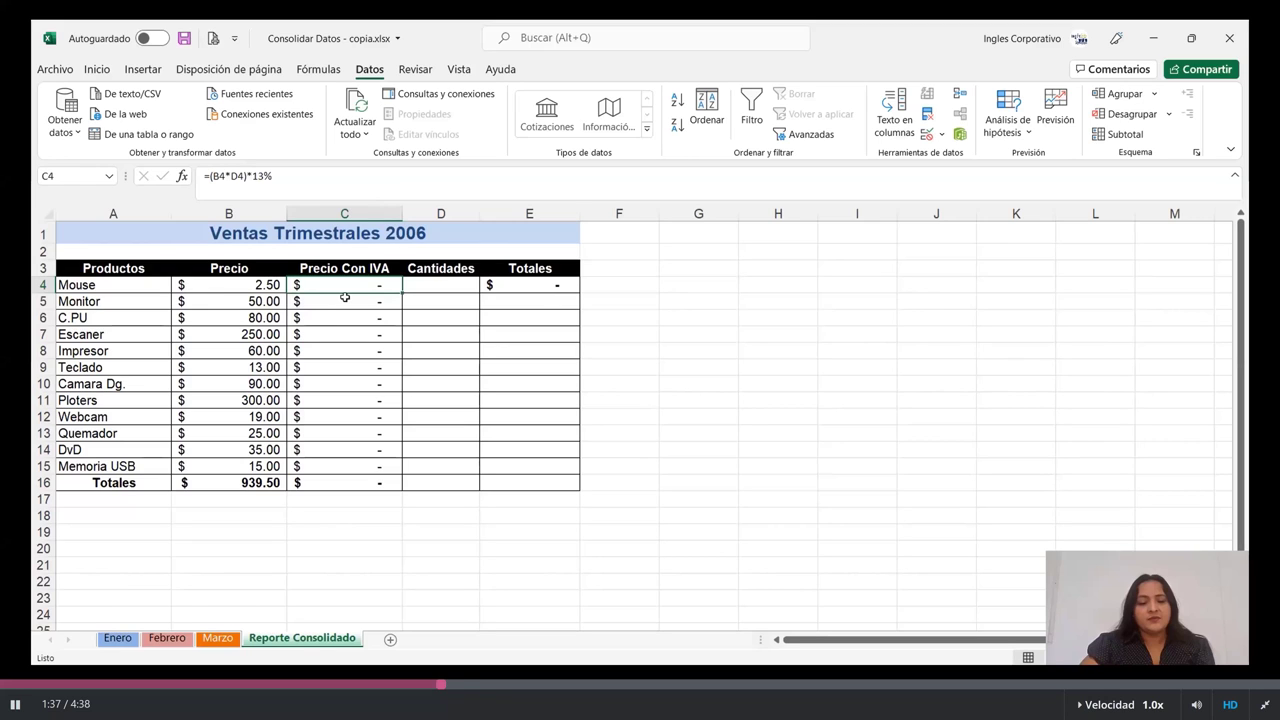
left_click(516, 285)
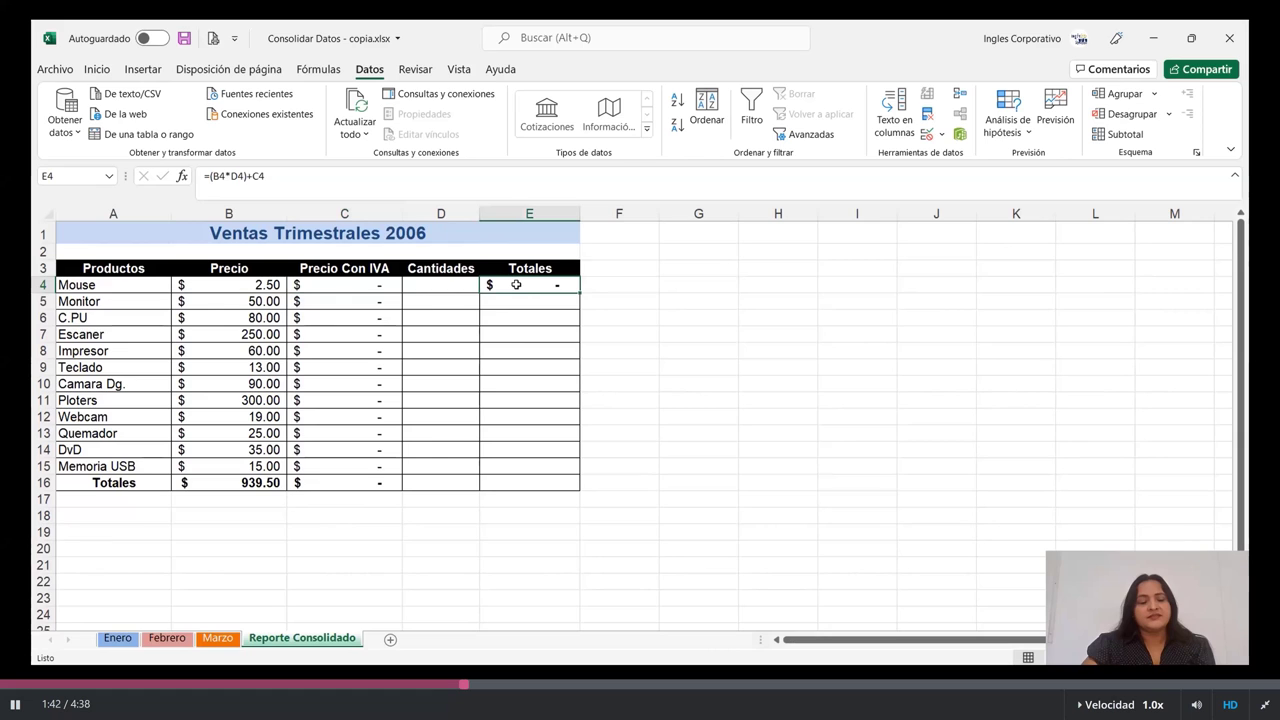
Start a Consolidate operation in cell D4 with the Suma function and remove the existing Enero!$B$2 reference
left_click(438, 284)
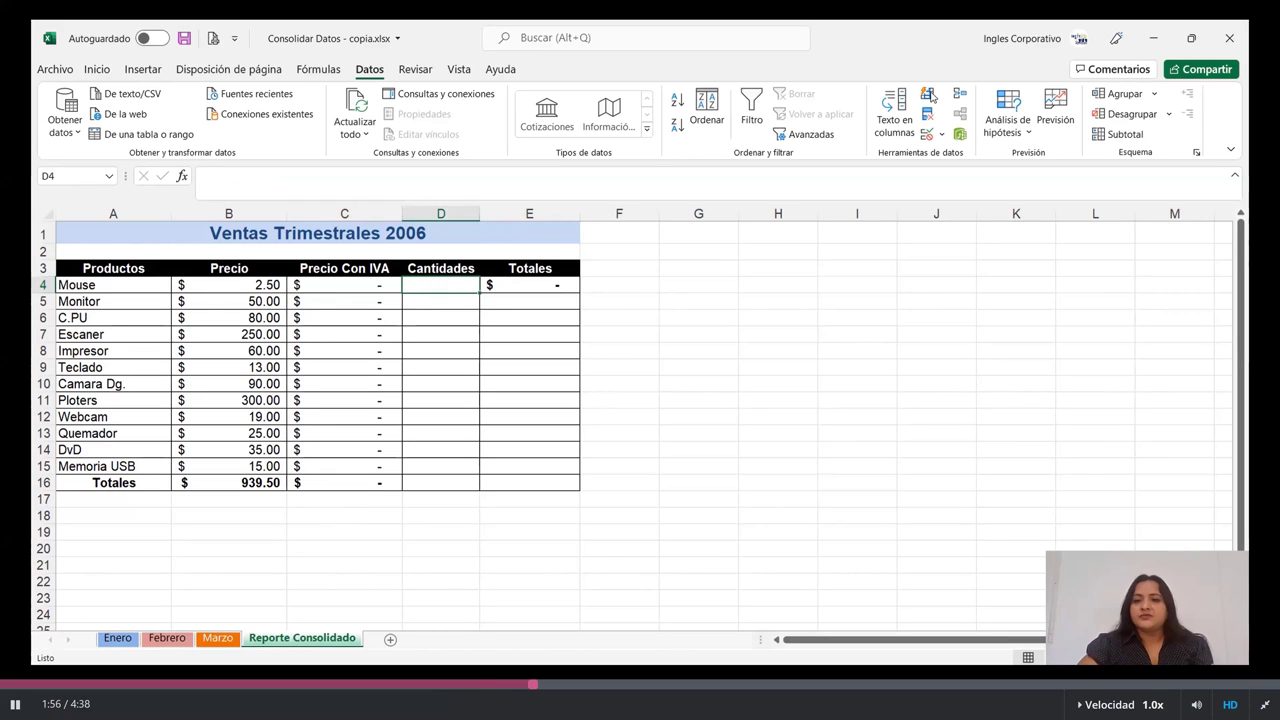
left_click(960, 94)
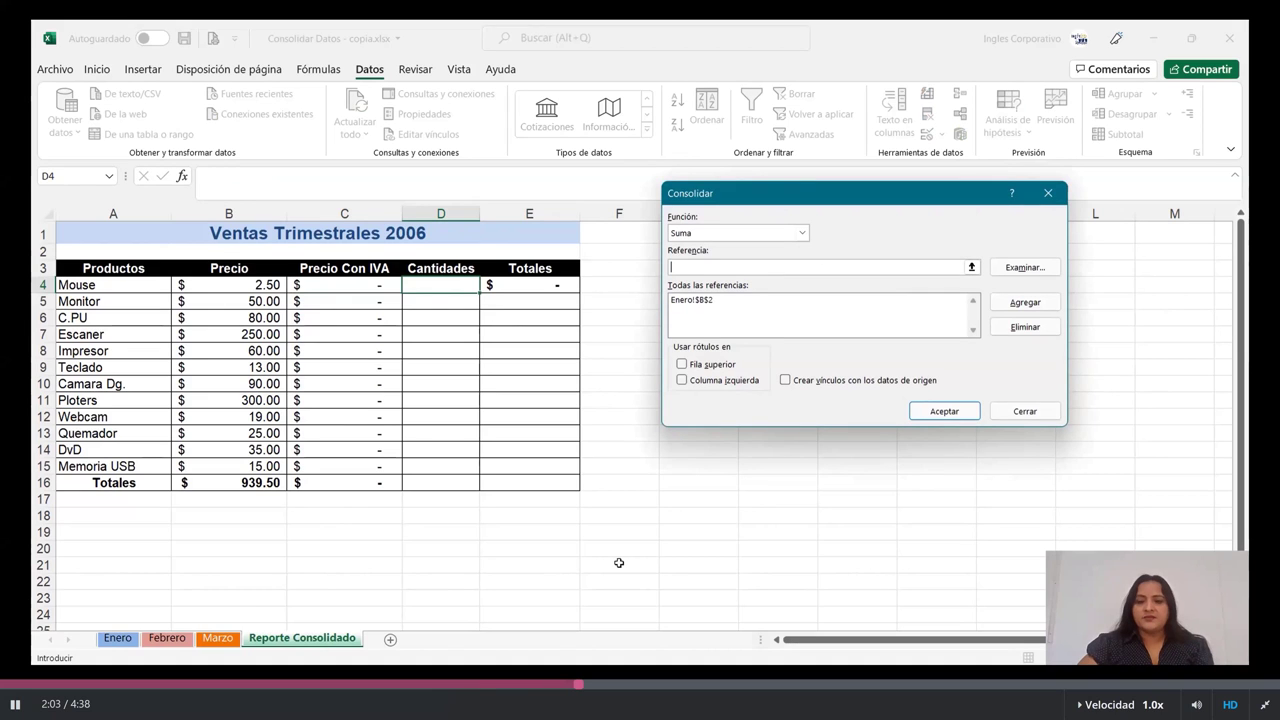
left_click(802, 233)
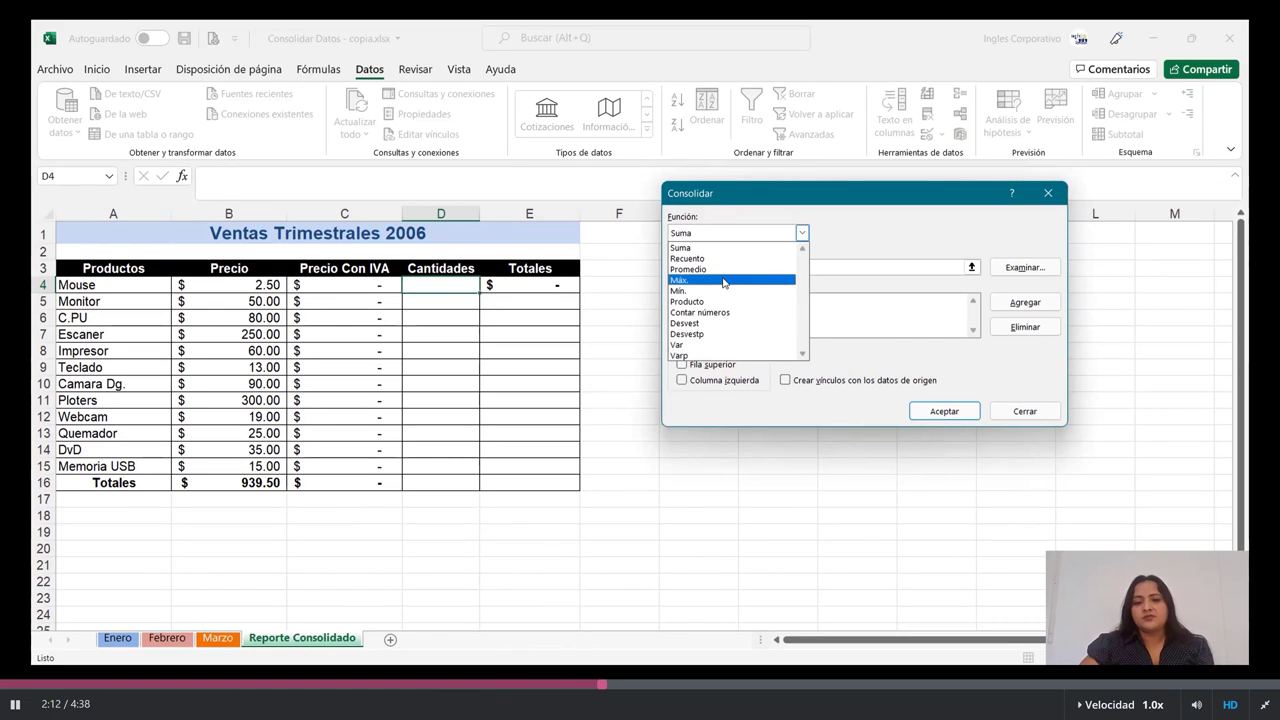
left_click(764, 235)
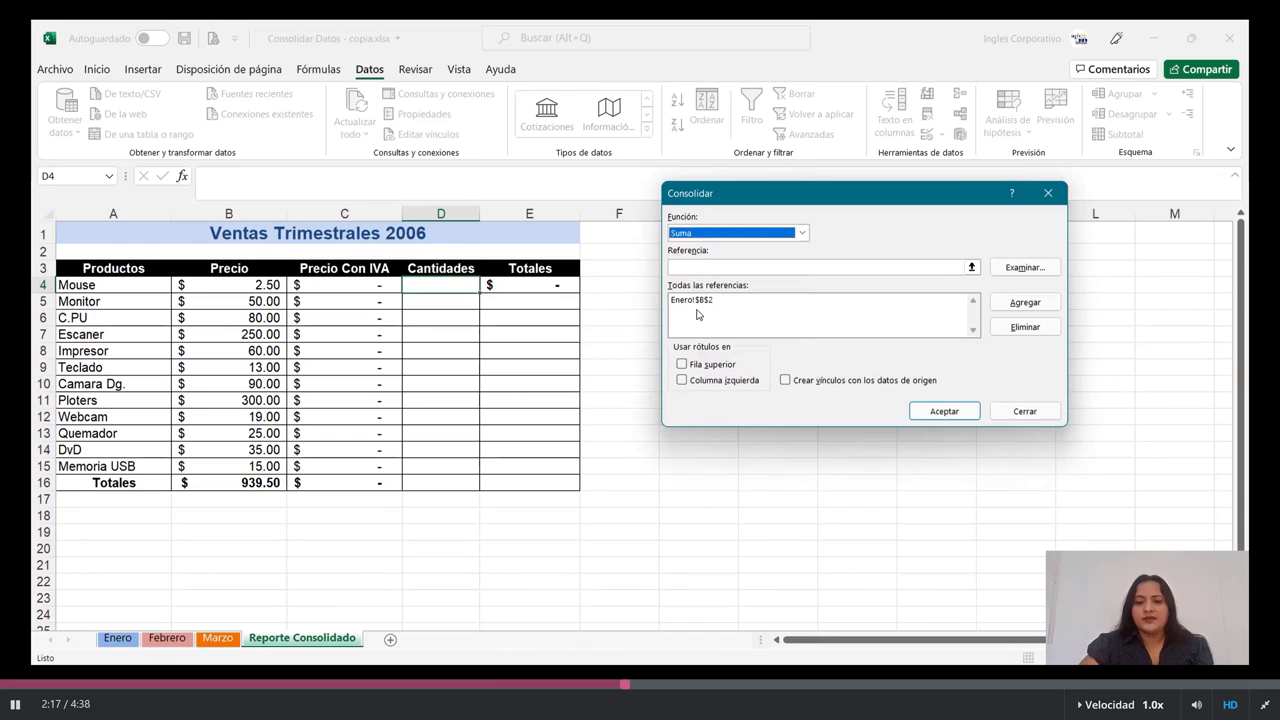
left_click(690, 304)
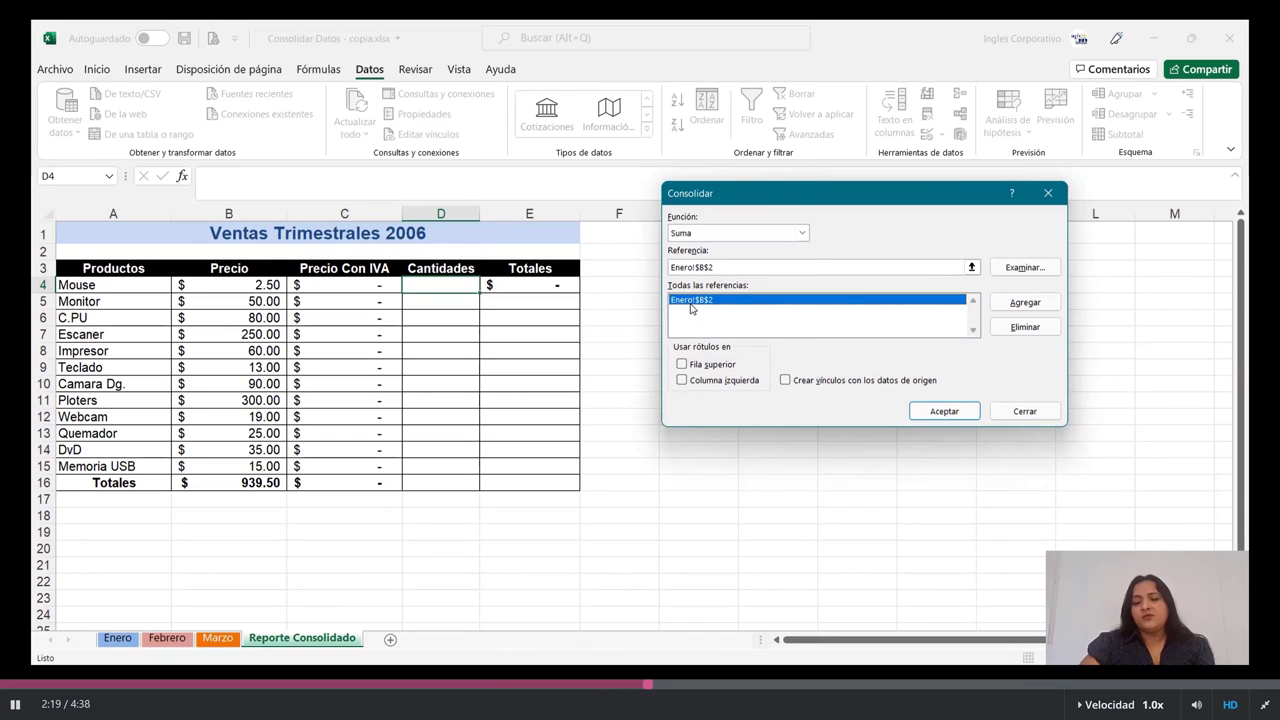
left_click(1027, 328)
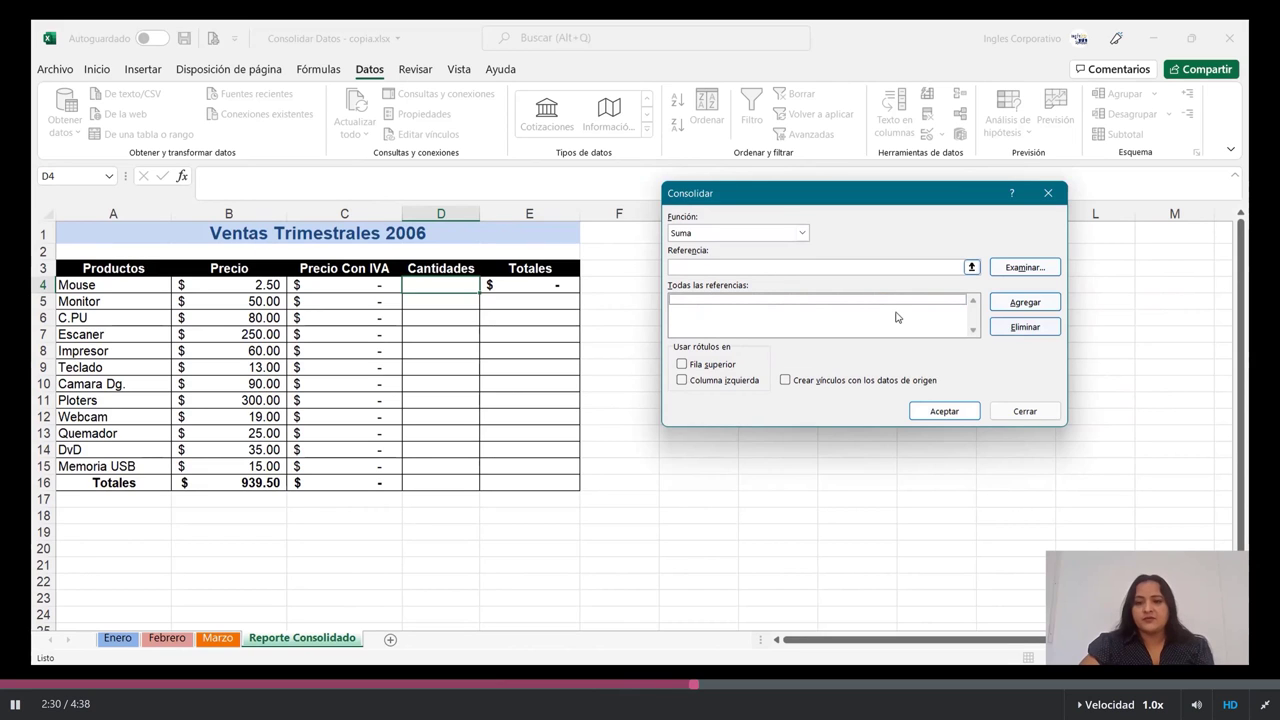
Add cell B2 of the Enero sheet to the consolidation references
left_click(972, 267)
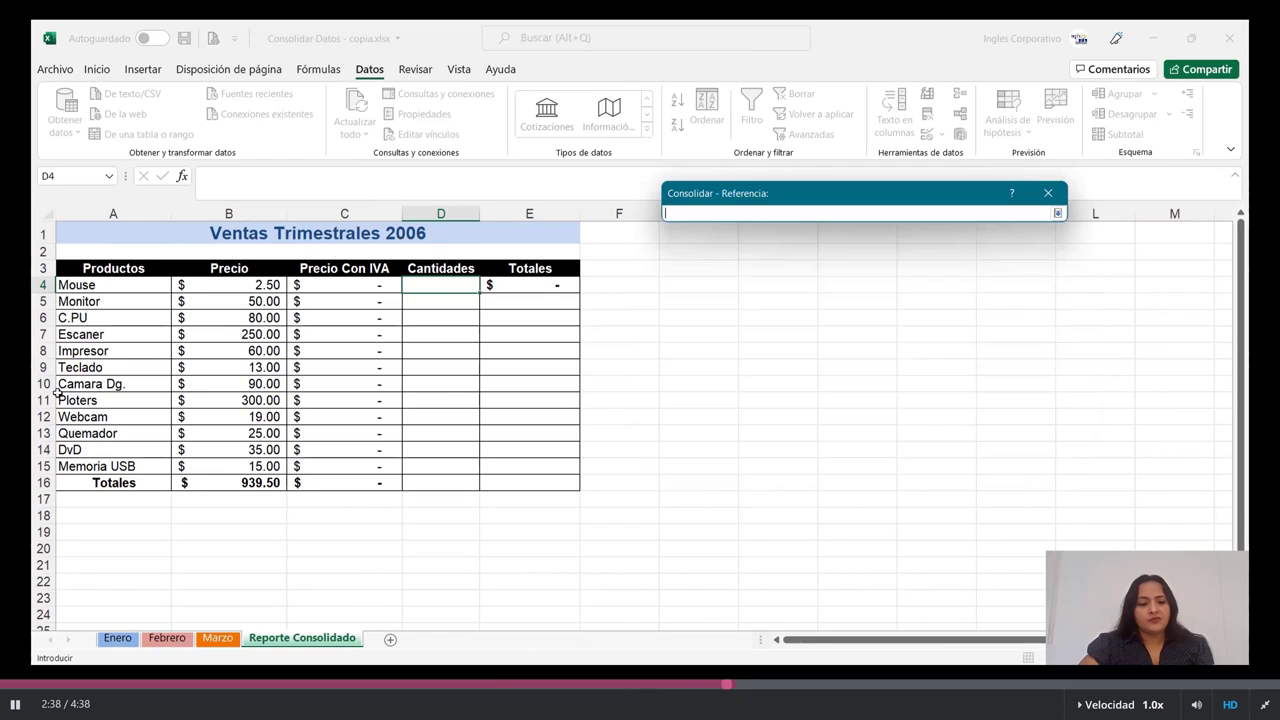
left_click(119, 640)
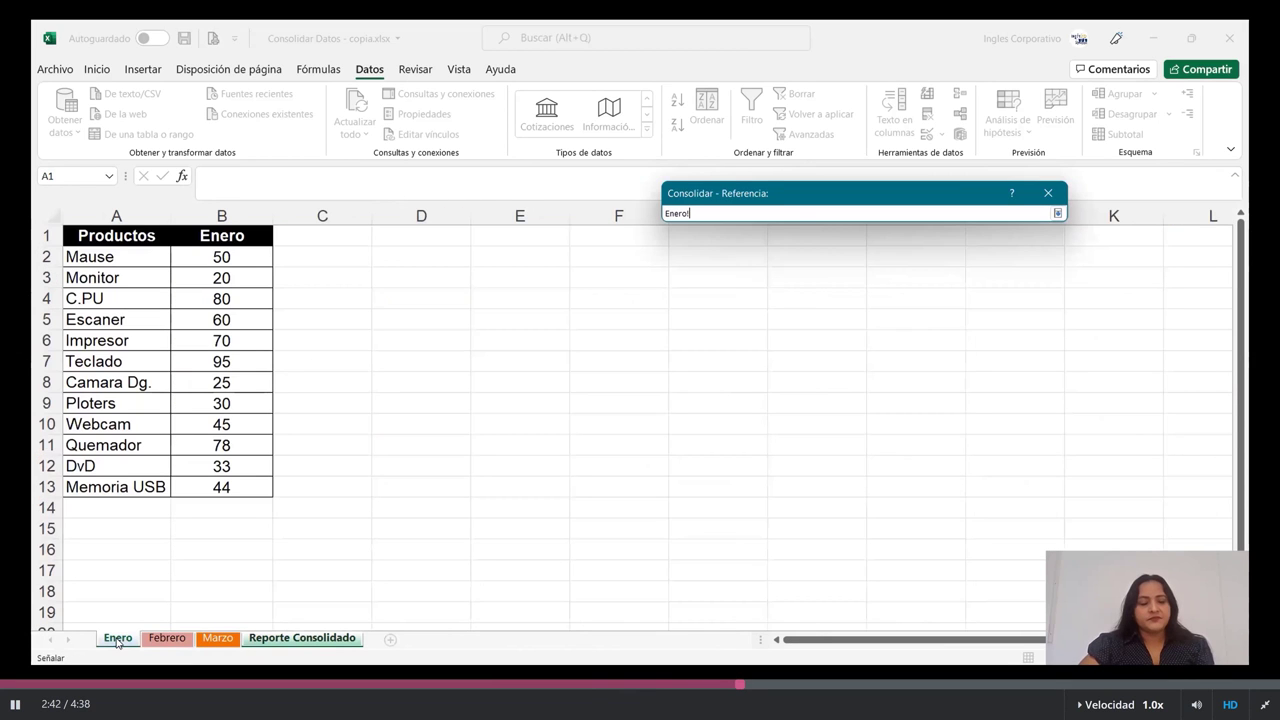
left_click(239, 259)
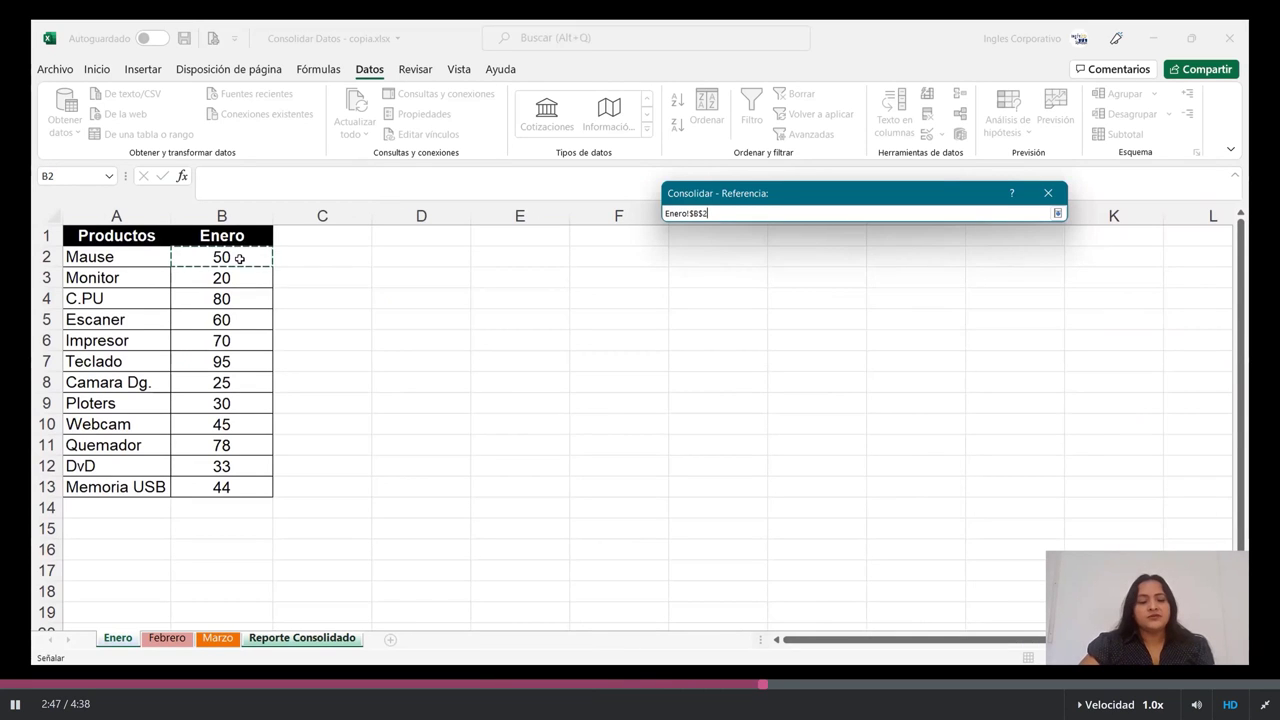
left_click(1056, 212)
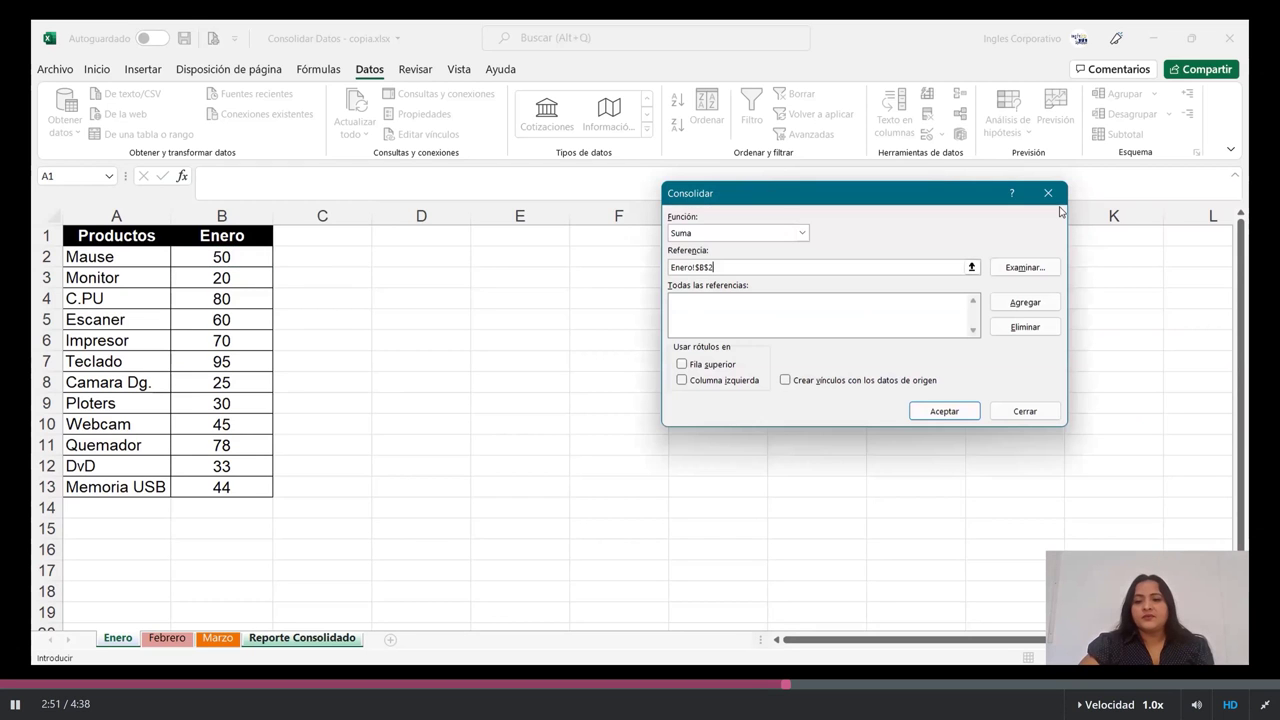
left_click(1006, 304)
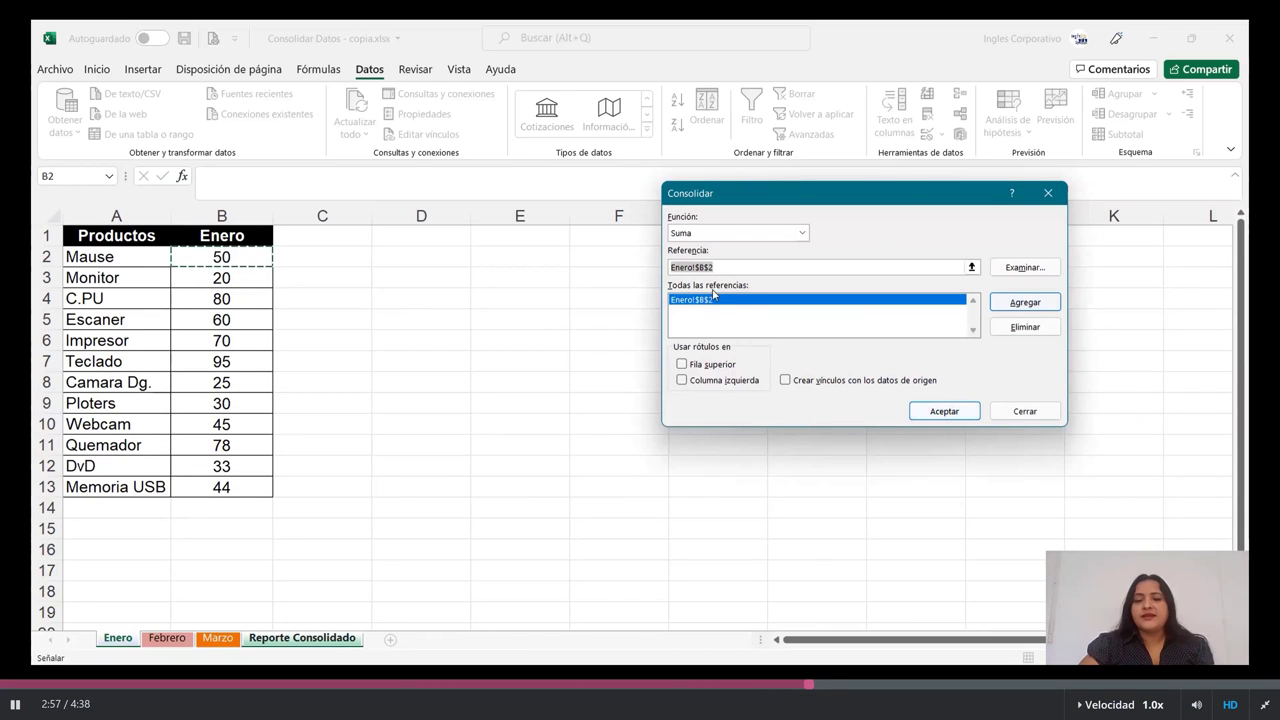
Add cell B2 of the Febrero sheet to the consolidation references
left_click(971, 267)
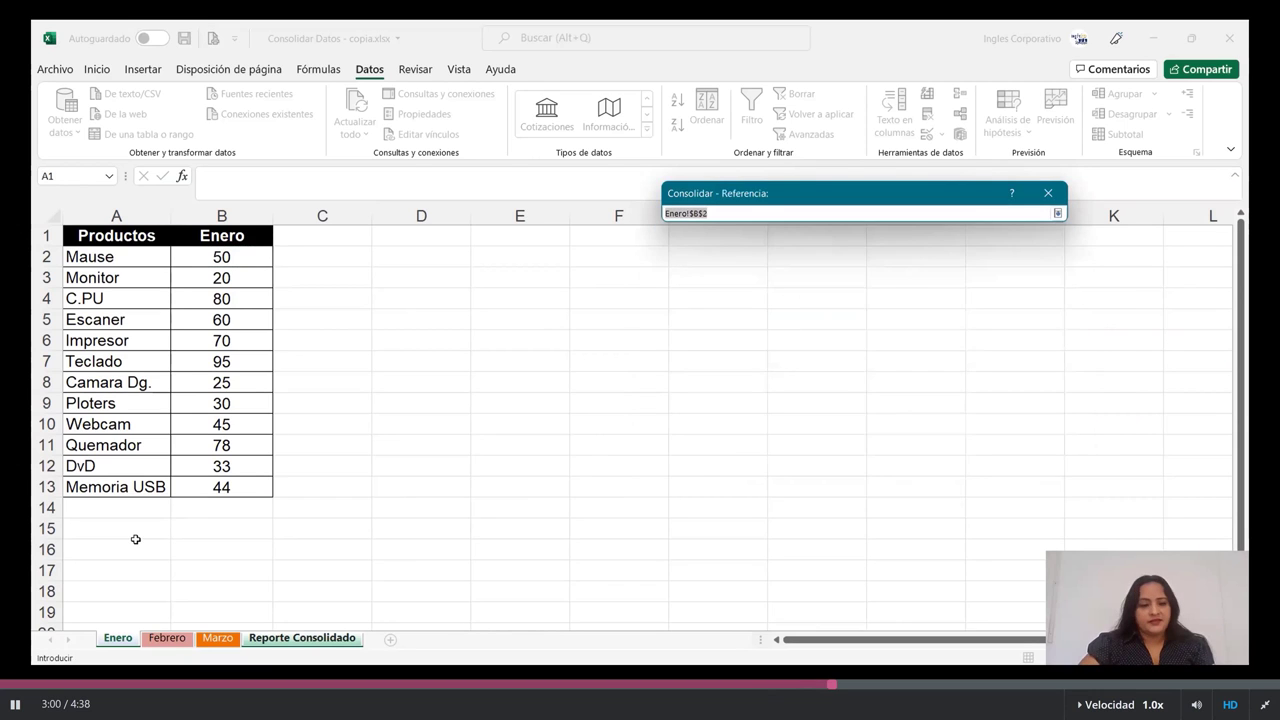
left_click(167, 638)
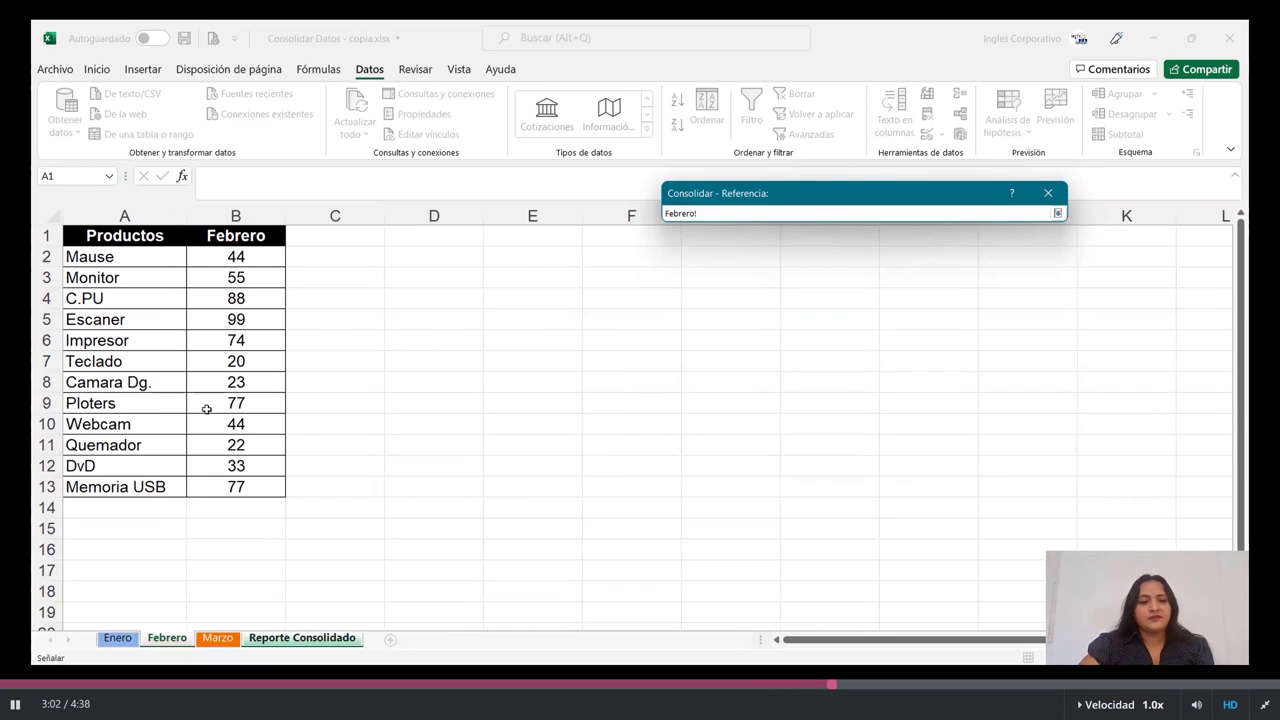
left_click(227, 251)
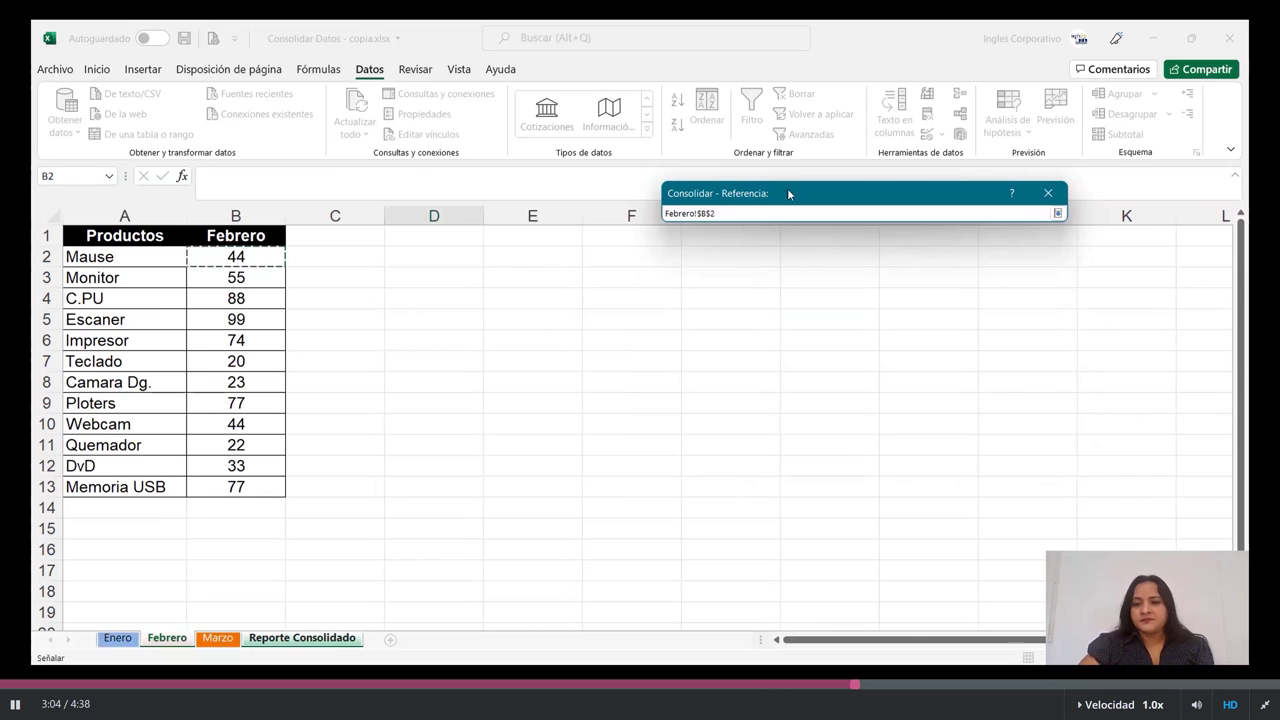
left_click(1057, 214)
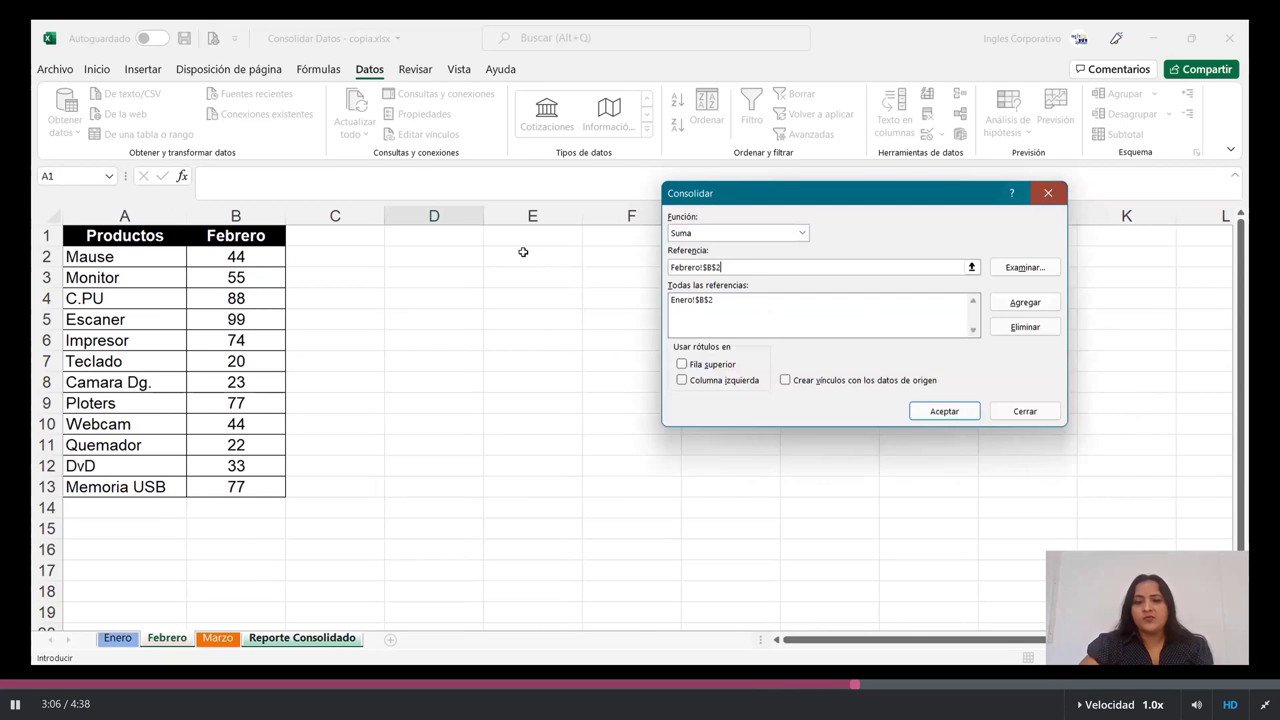
left_click(1020, 303)
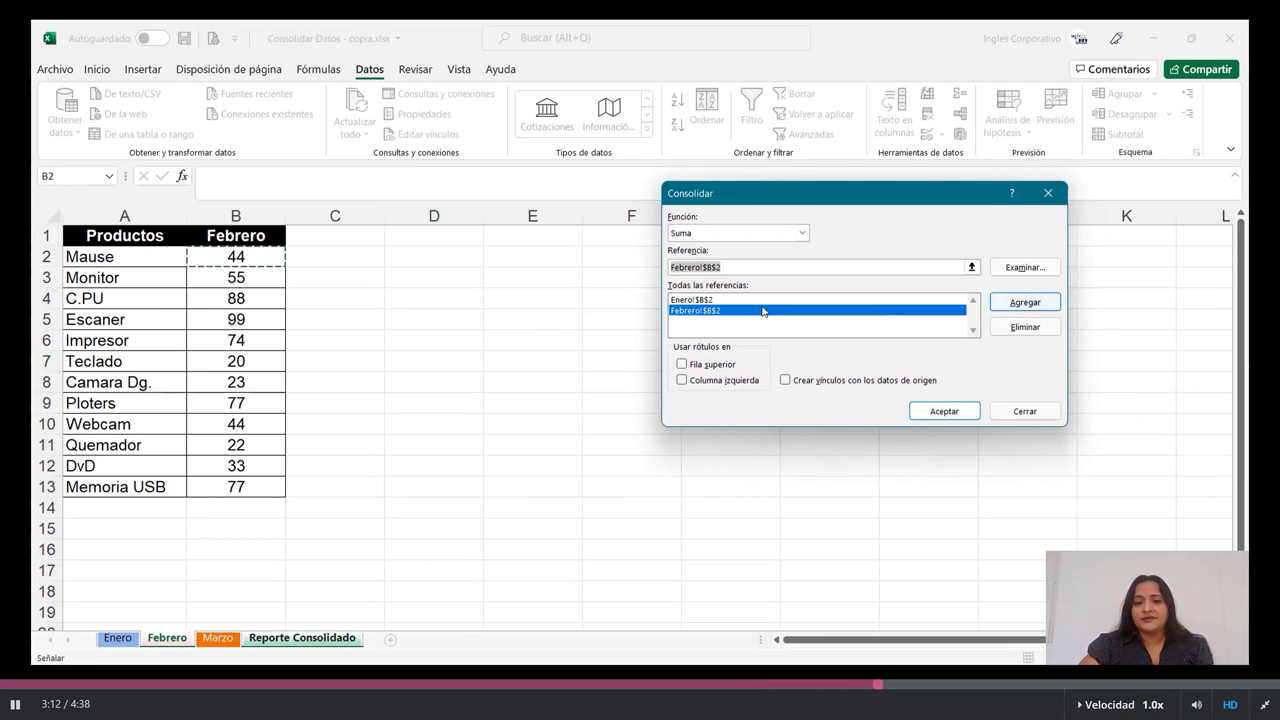
Add cell B2 of the Marzo sheet to the references and apply the consolidation to D4
left_click(971, 267)
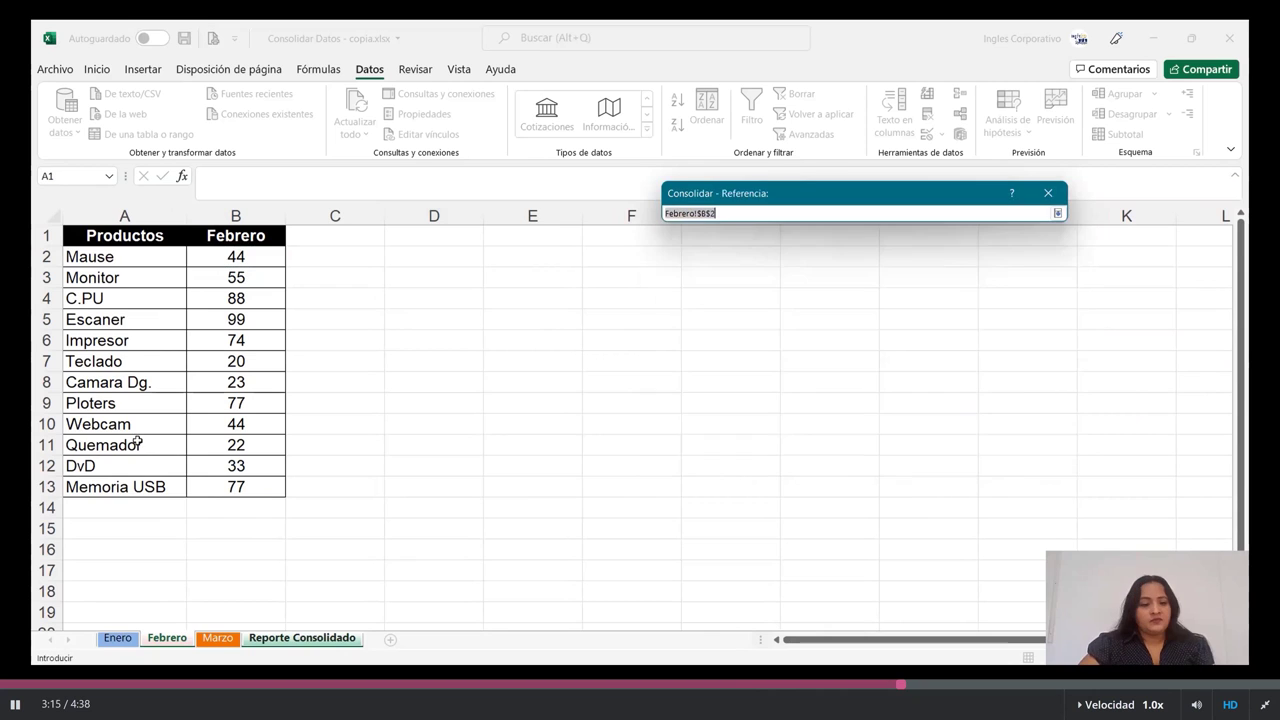
left_click(218, 637)
left_click(232, 257)
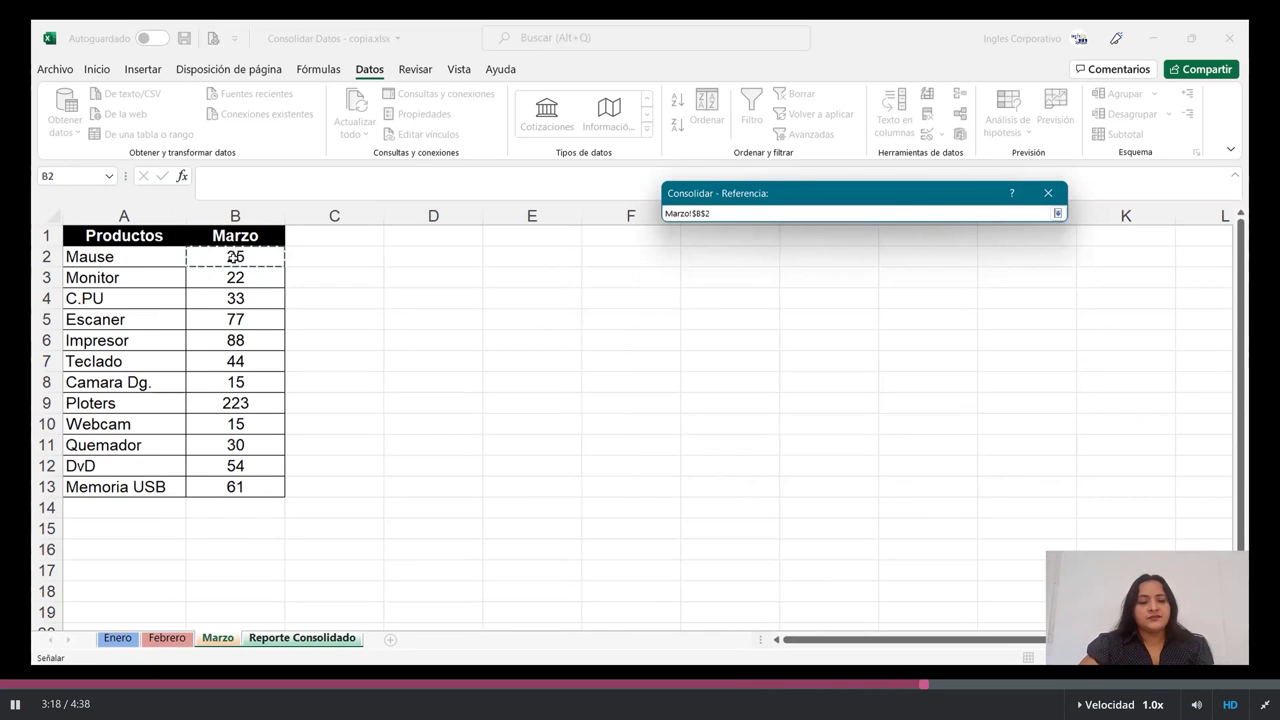
left_click(1058, 214)
left_click(1020, 303)
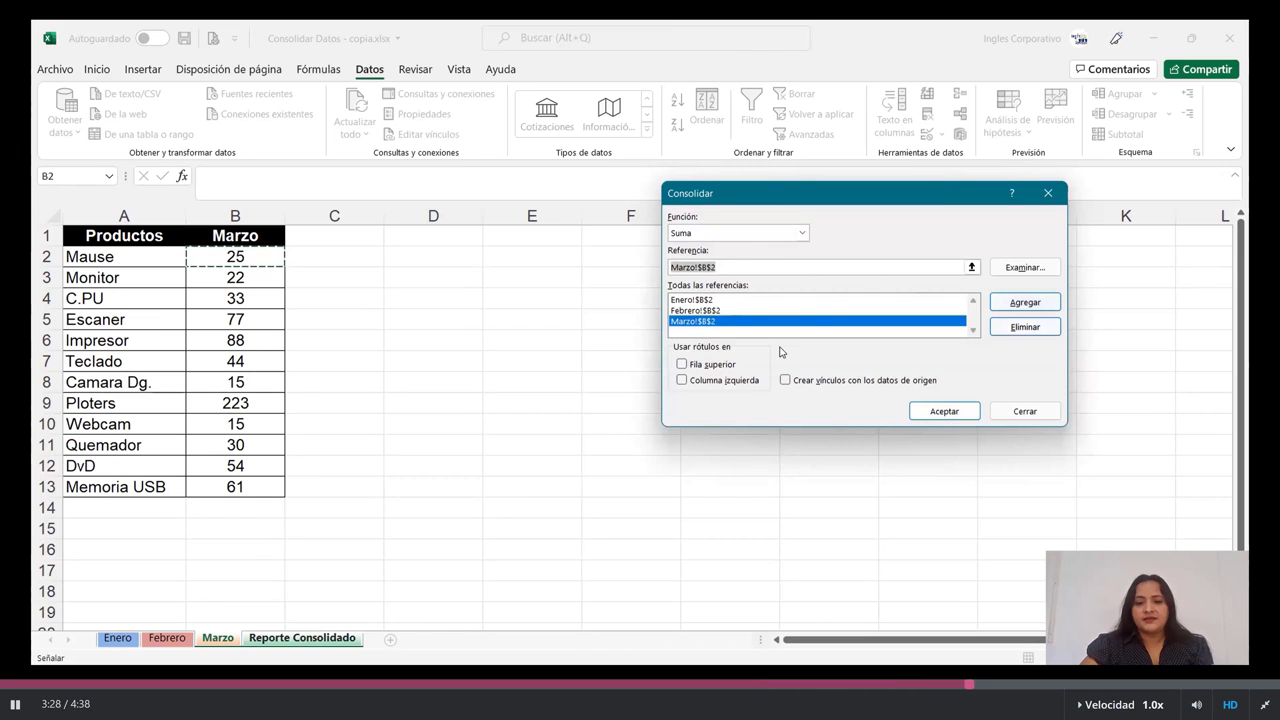
left_click(942, 411)
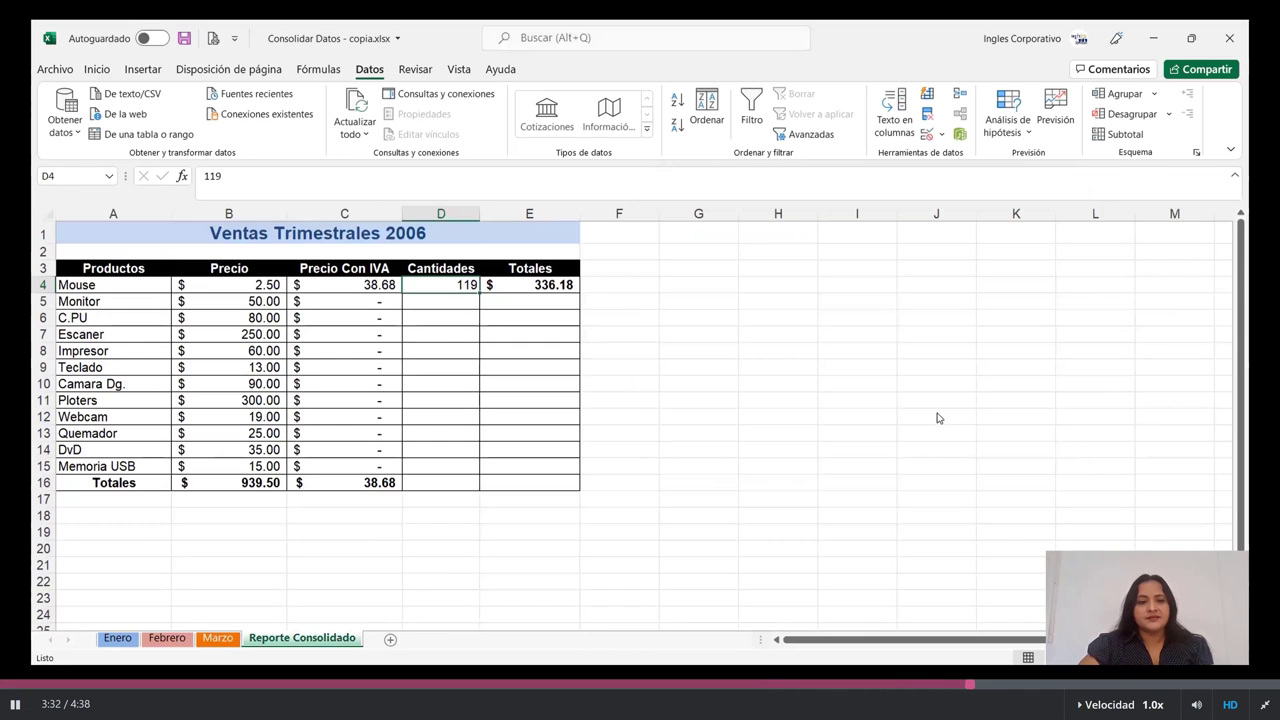
Inspect the consolidated quantity in D4 and the formulas in the Mouse row's Precio Con IVA and Totales cells
left_click(437, 351)
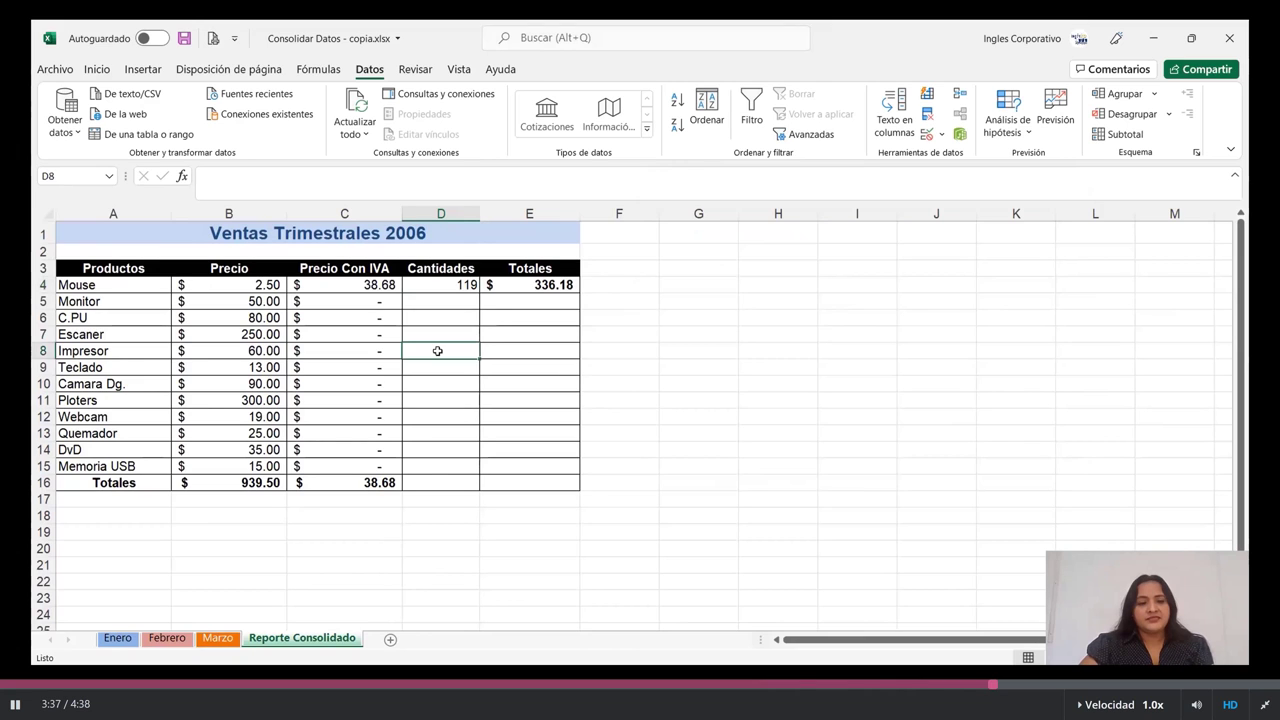
left_click(436, 285)
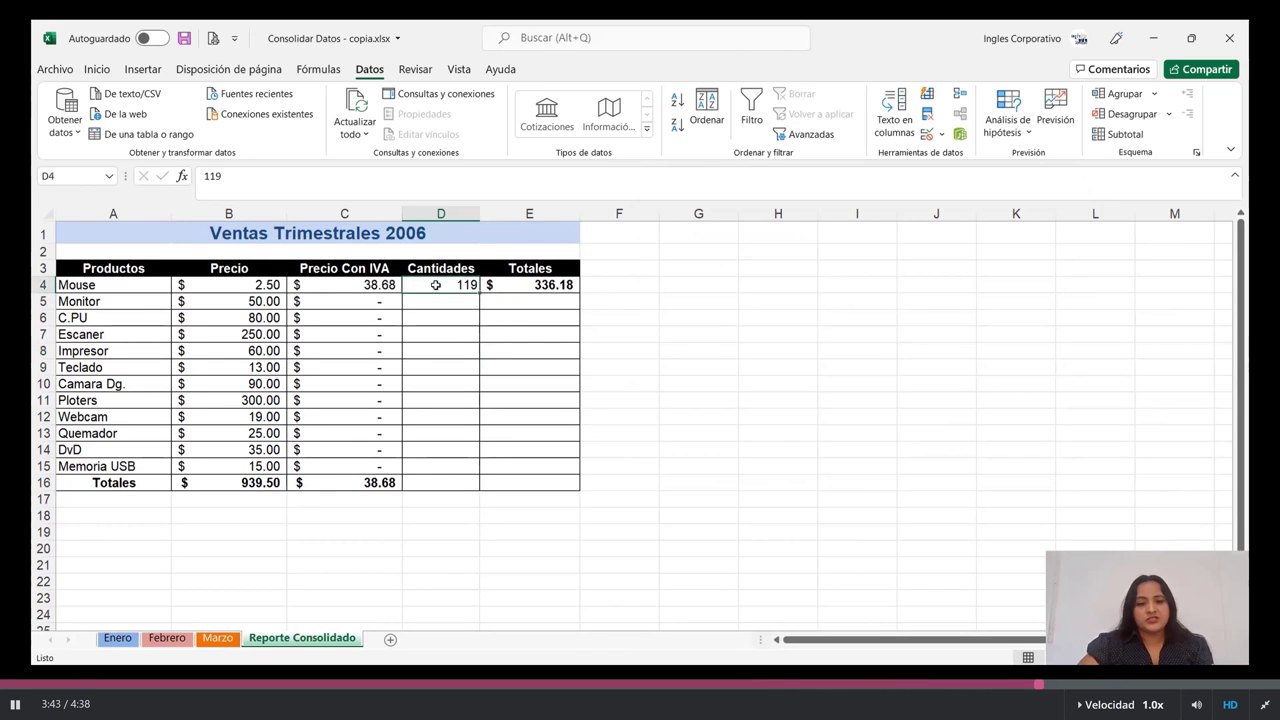
left_click(323, 286)
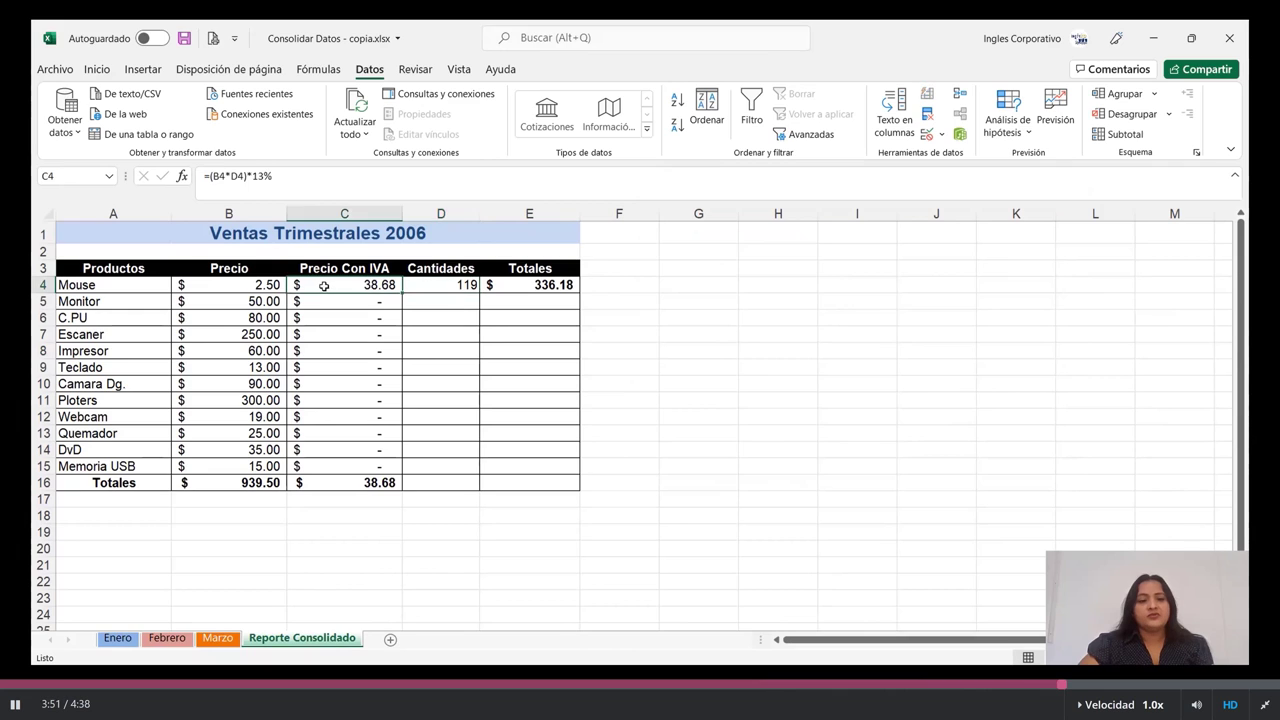
left_click(518, 290)
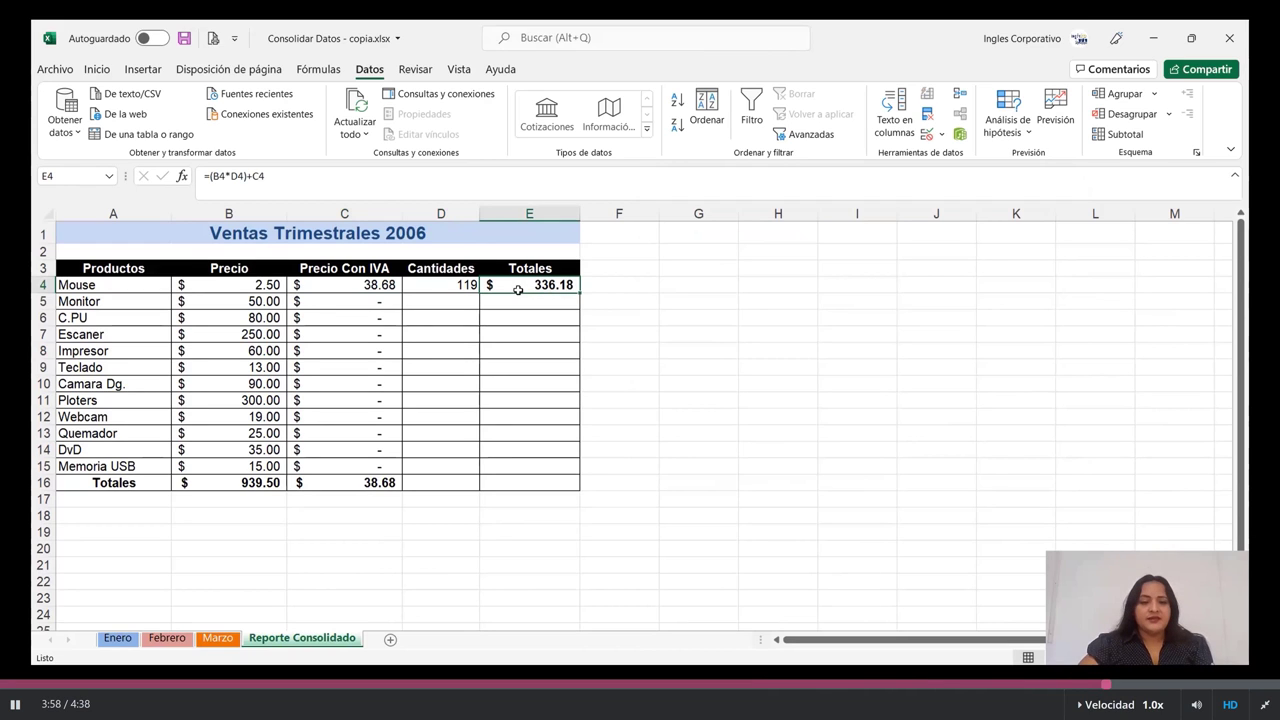
left_click(344, 297)
left_click(426, 308)
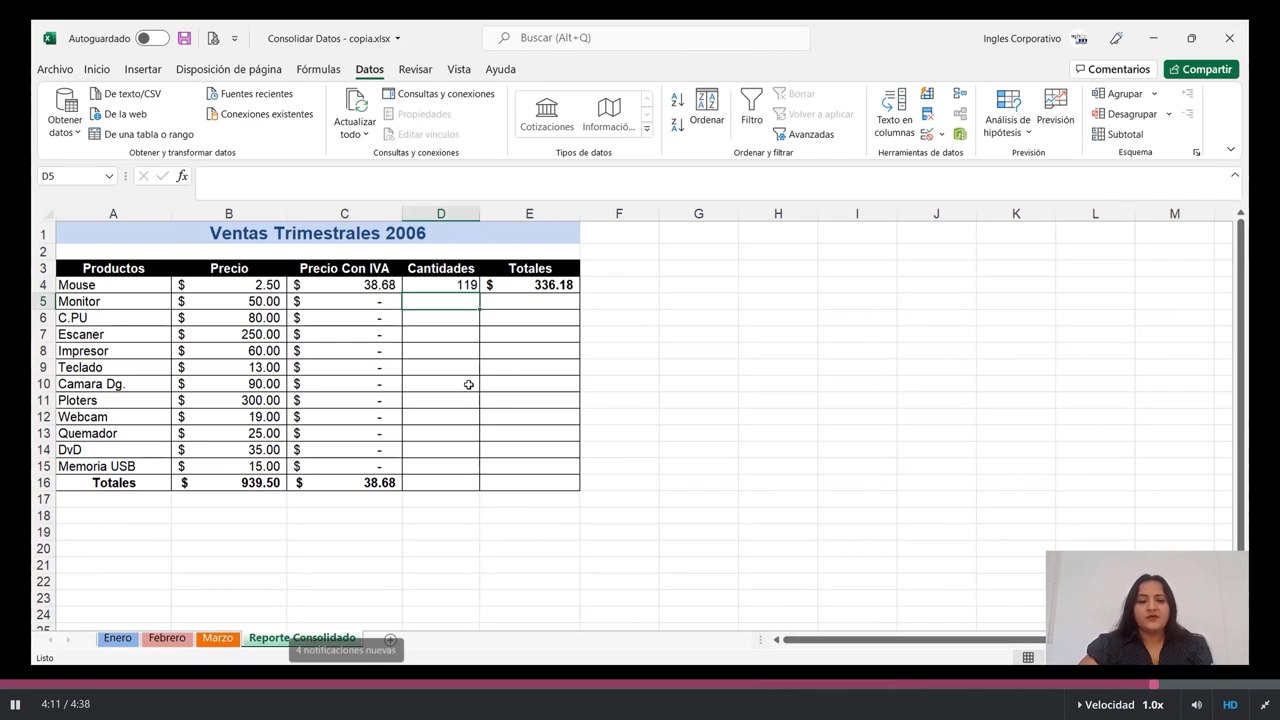
Try to fill the D4 quantity down the Cantidades column to row 18, and undo the fill
left_click(451, 285)
left_click_drag(479, 293, 478, 520)
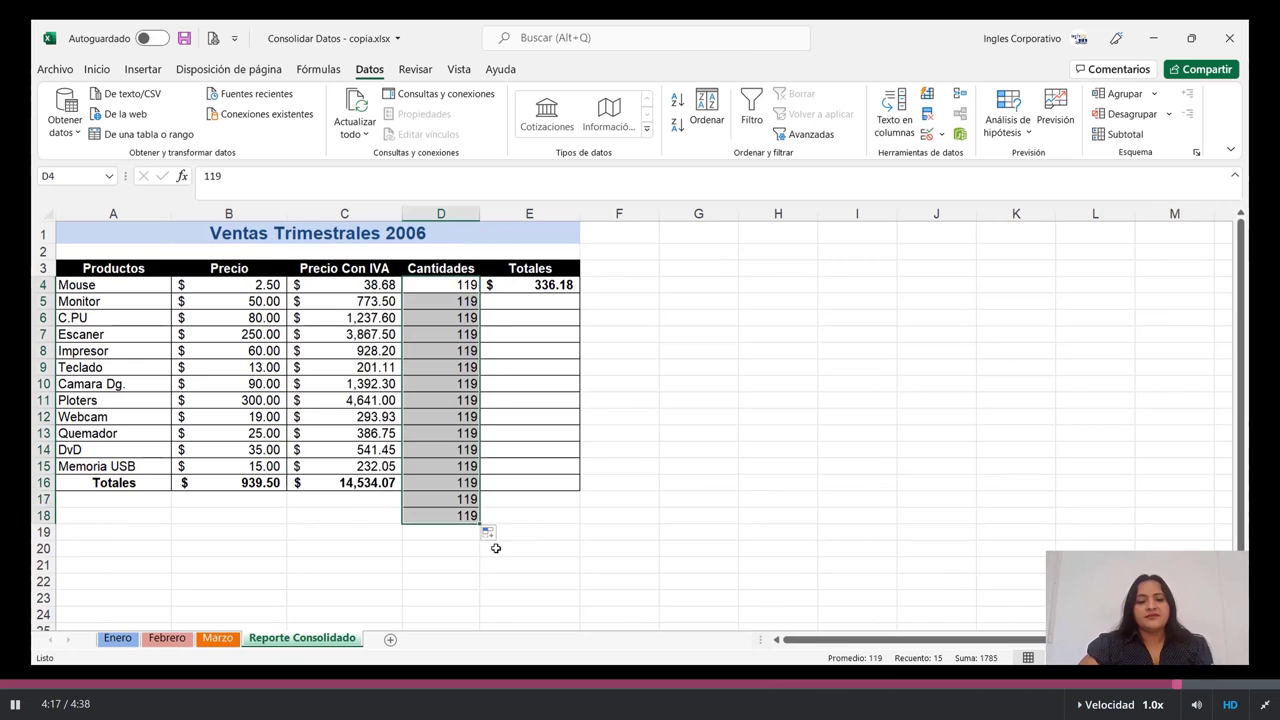
left_click(495, 547)
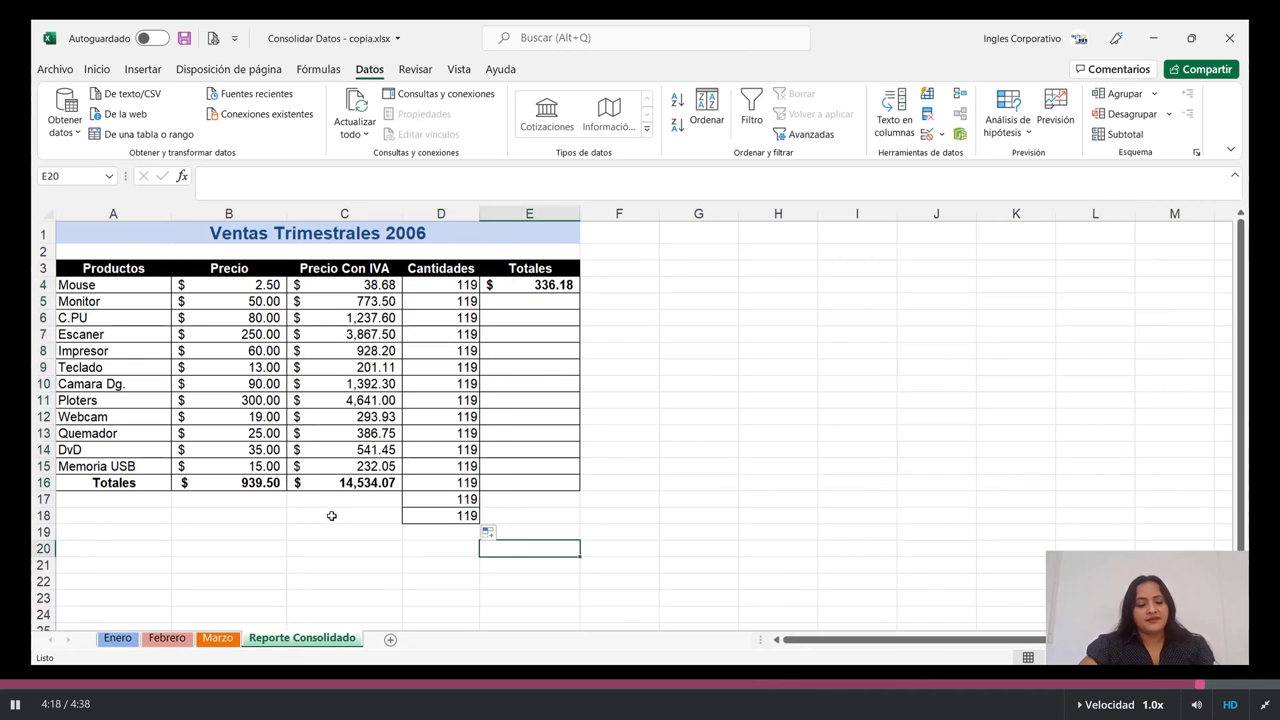
key("ctrl+z")
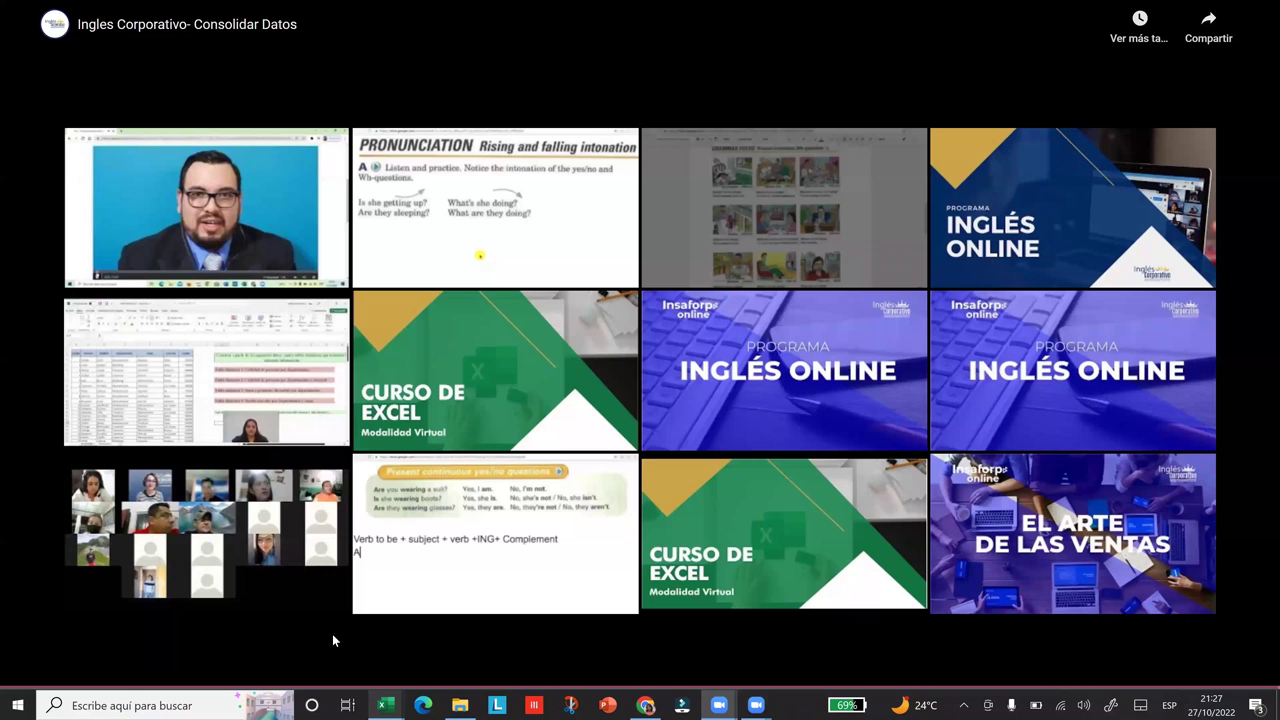
Switch to the Consolidar Datos .xlsx workbook in Excel, maximize its window and show the Enero sheet
left_click(383, 705)
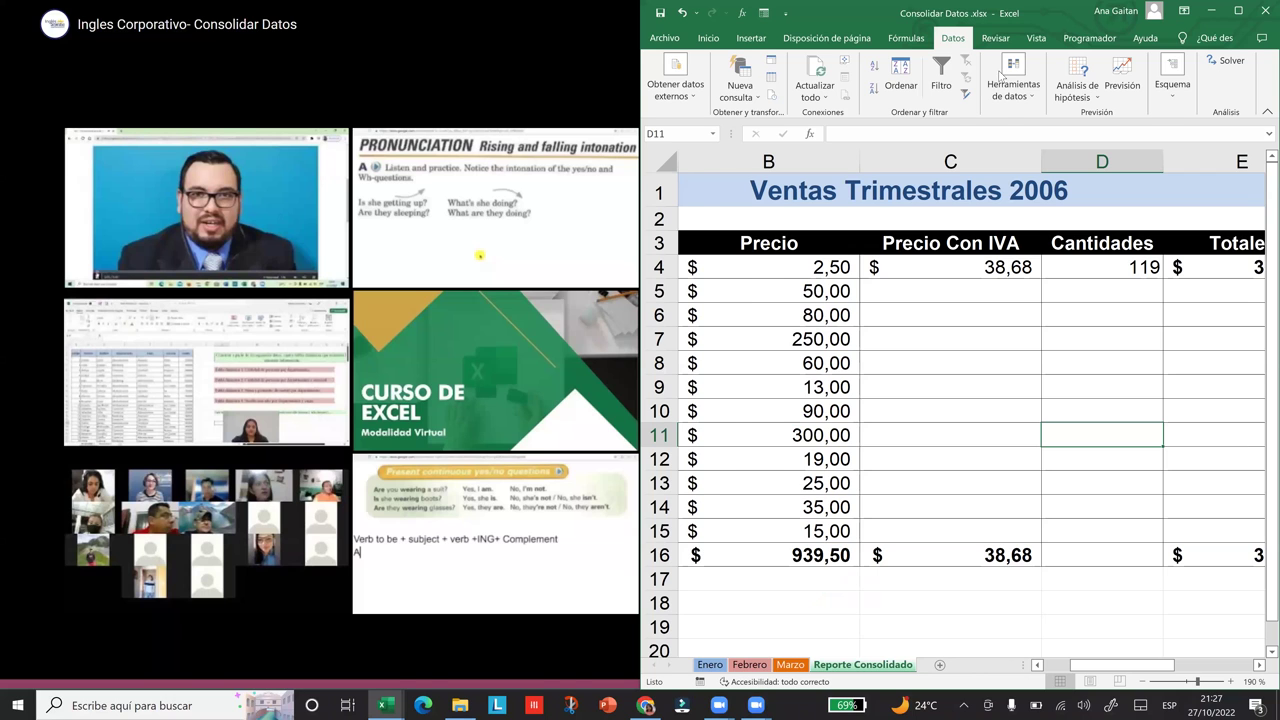
left_click(1238, 16)
left_click(78, 668)
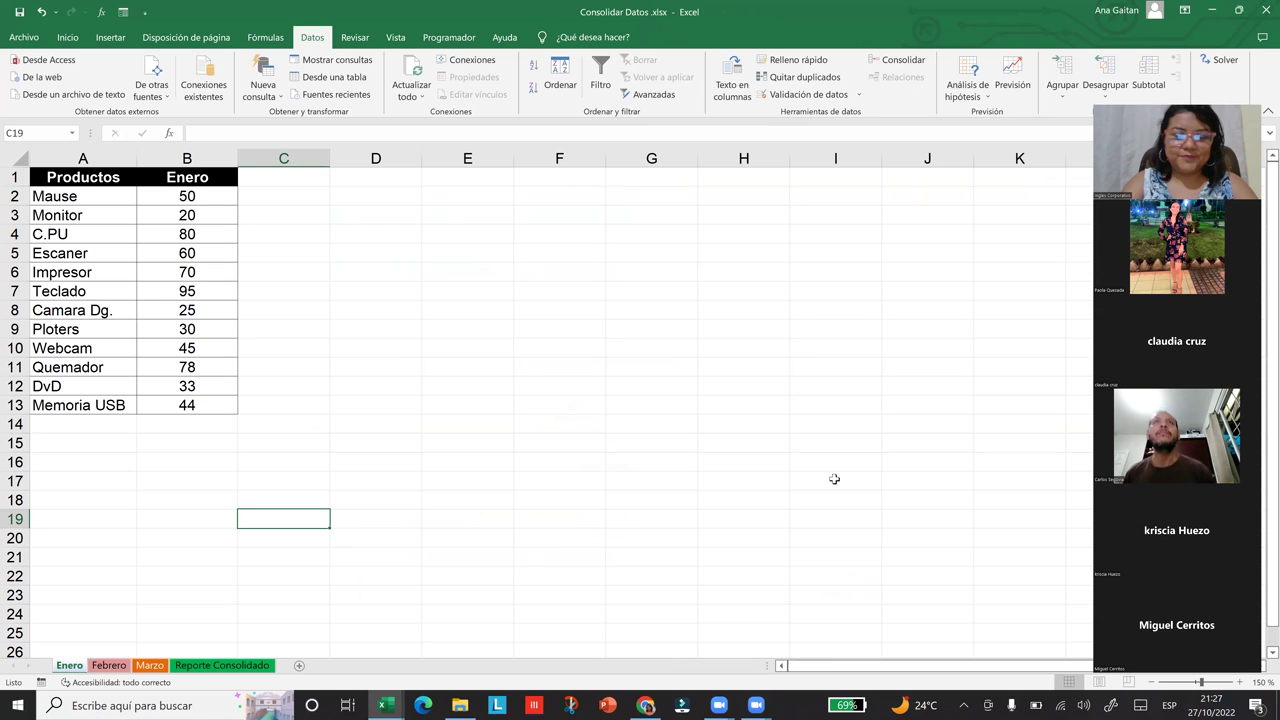
Examine the product list and the January quantities on the Enero sheet
right_click(643, 352)
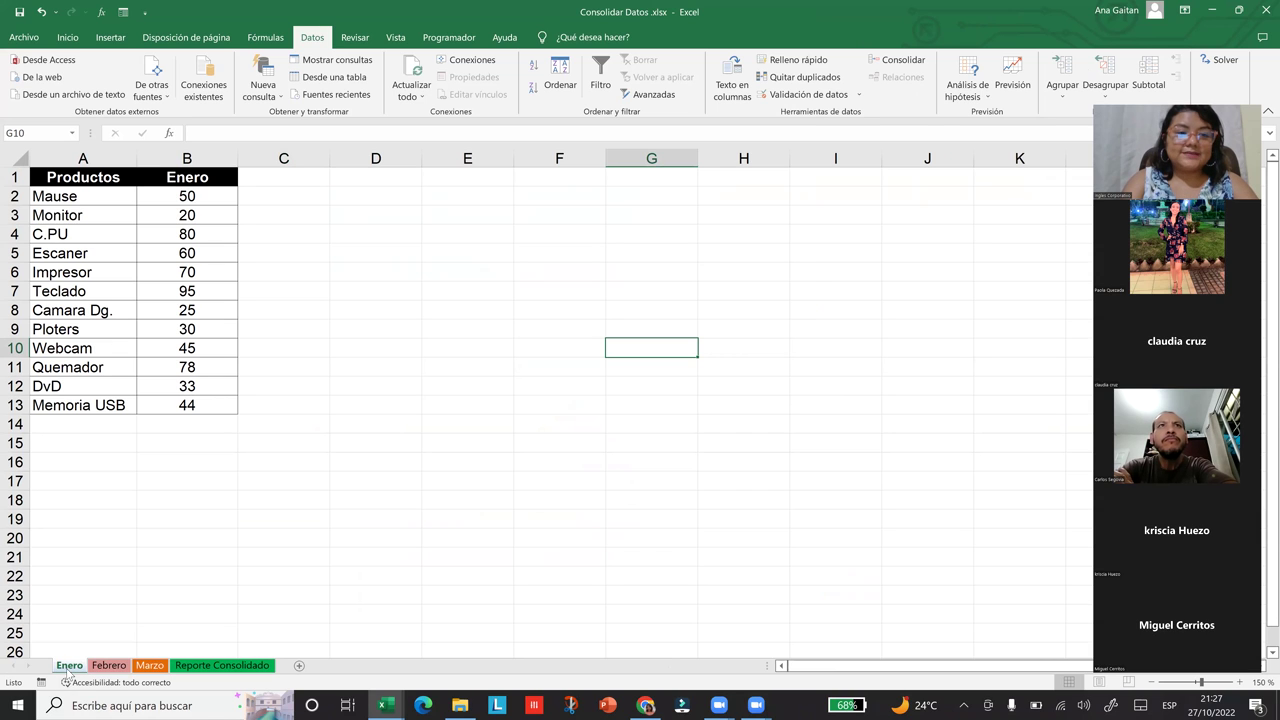
left_click(76, 180)
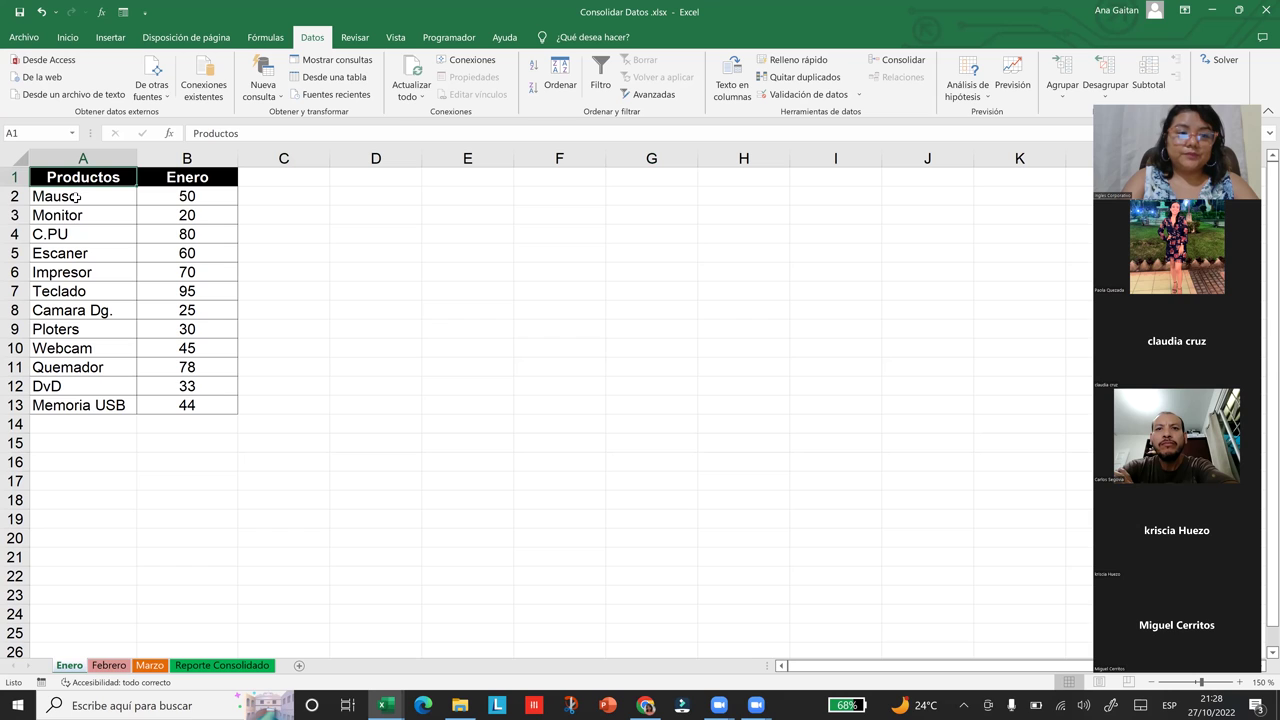
left_click(78, 215)
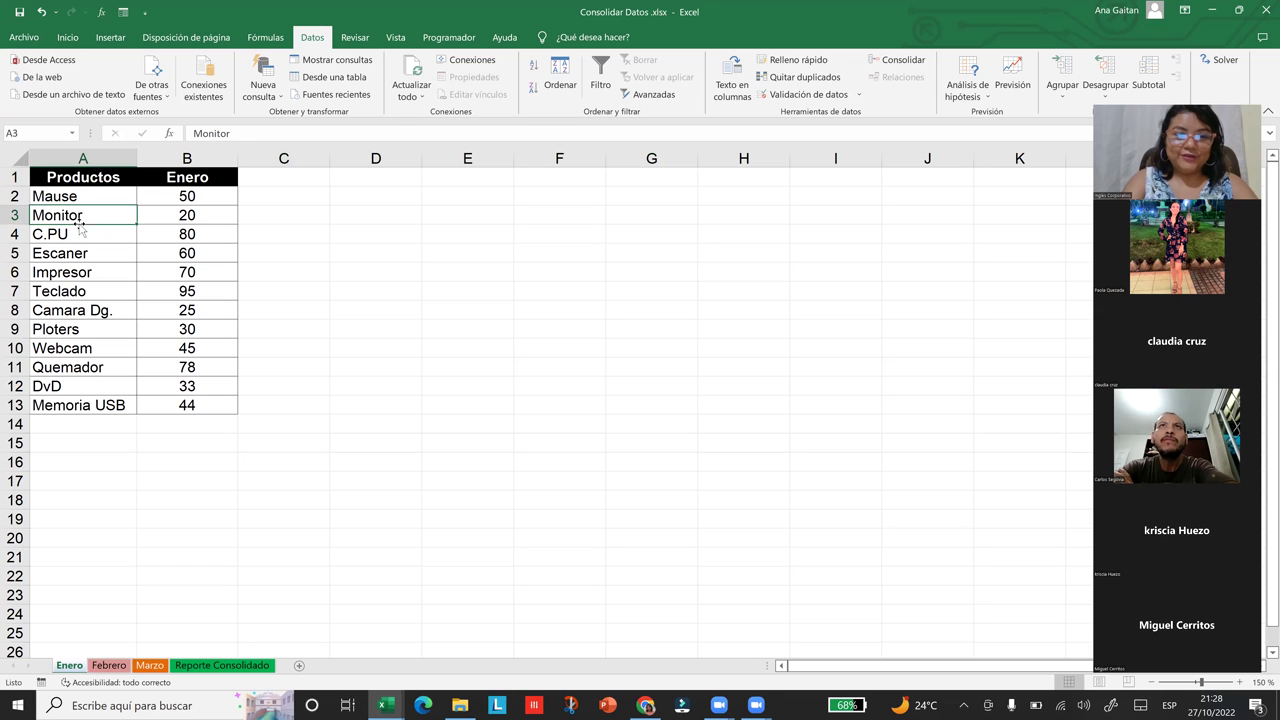
left_click(86, 254)
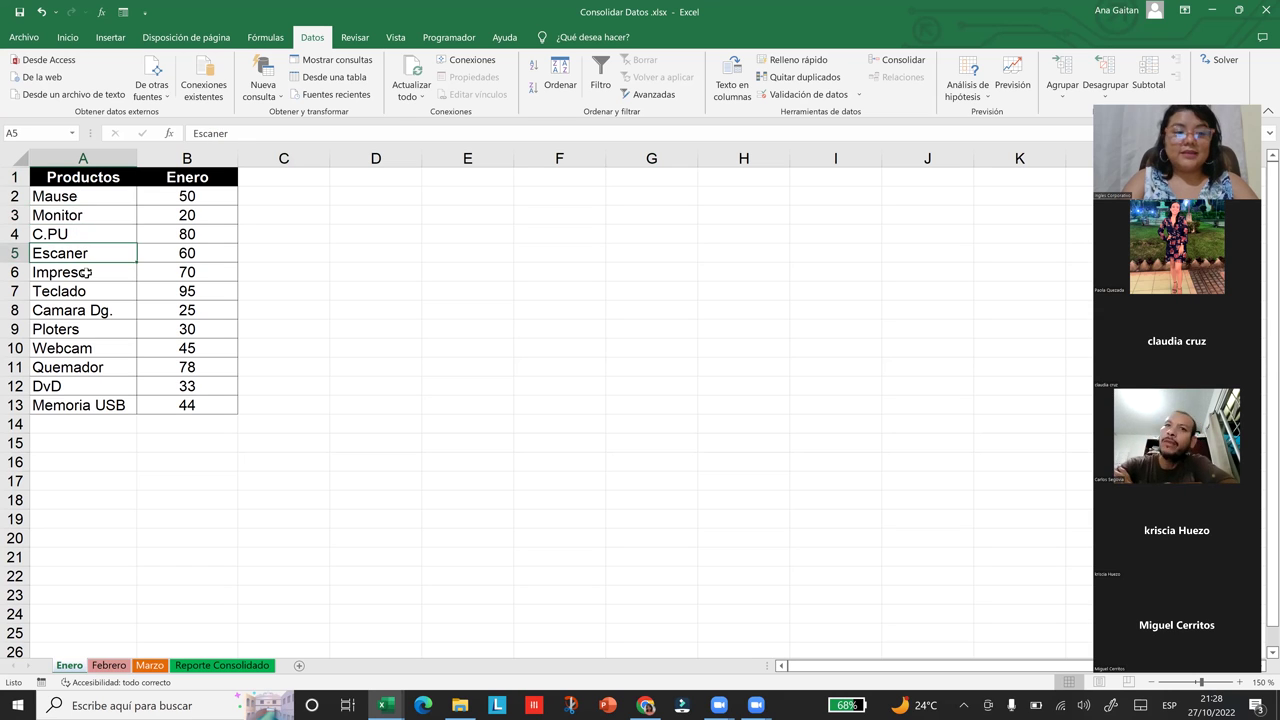
left_click(88, 273)
left_click(92, 350)
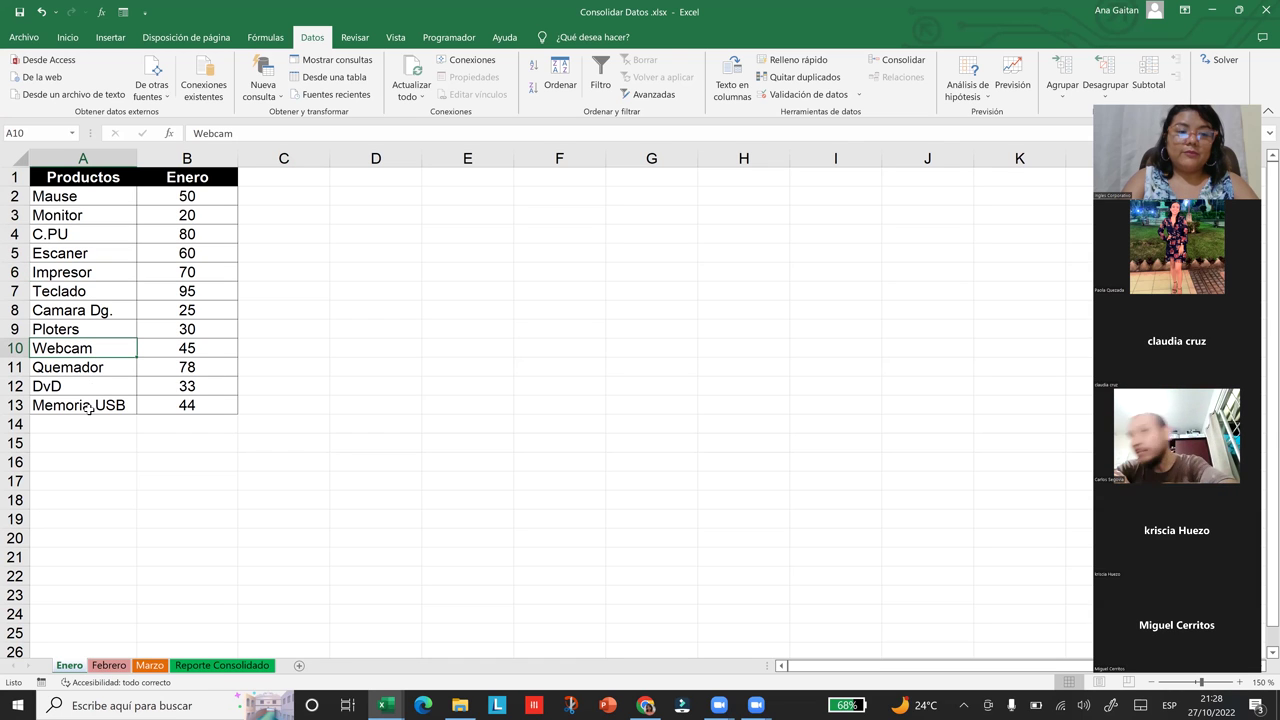
left_click(202, 198)
left_click(198, 214)
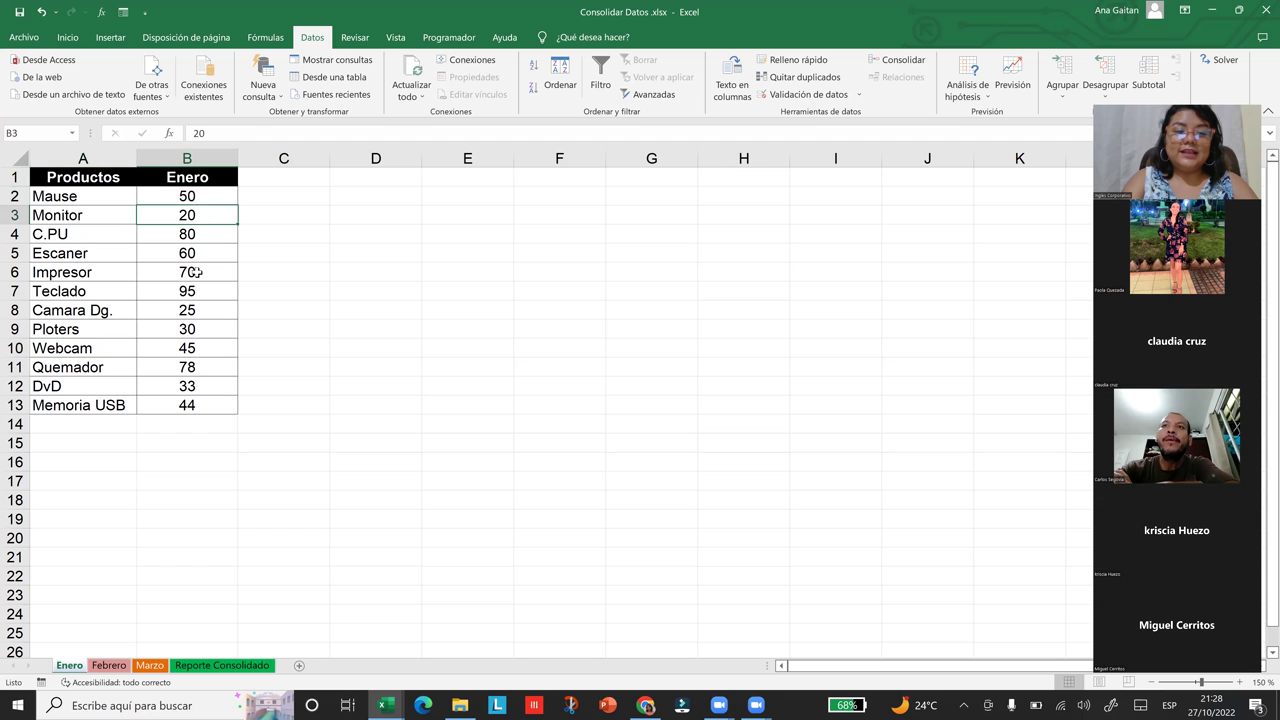
left_click(197, 292)
left_click(193, 253)
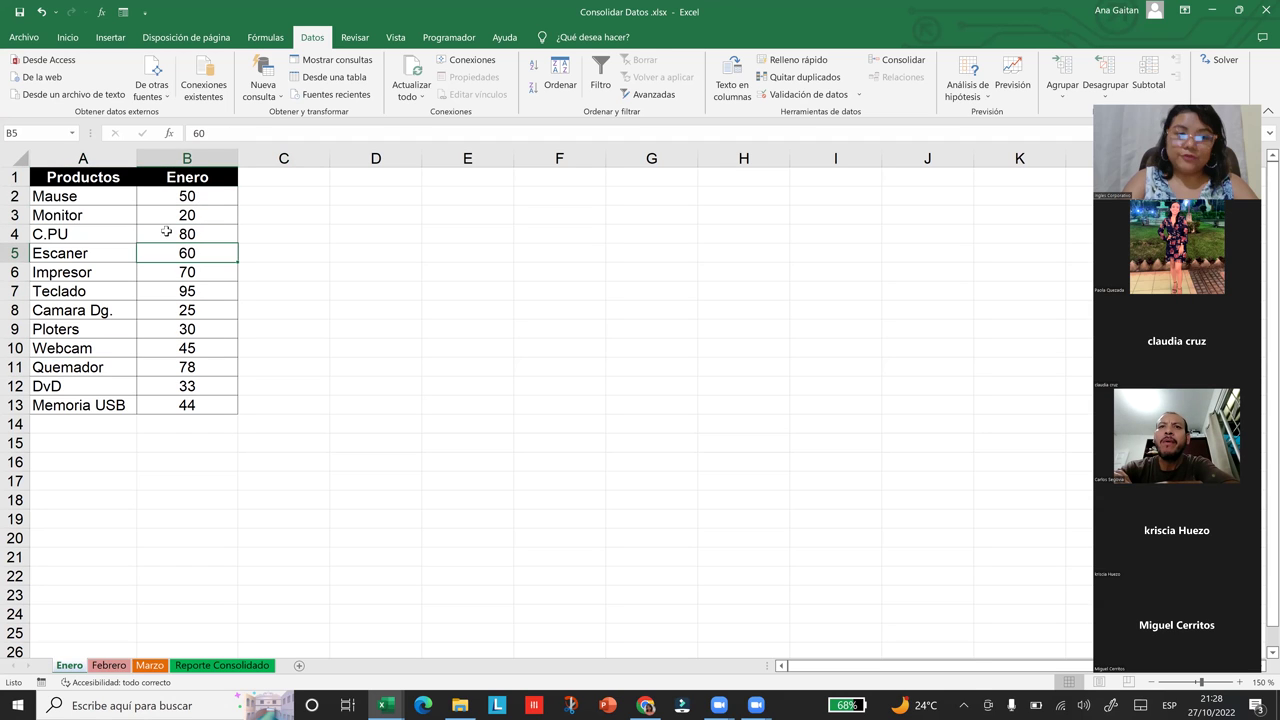
Examine the products and February quantities on the Febrero sheet
left_click(104, 667)
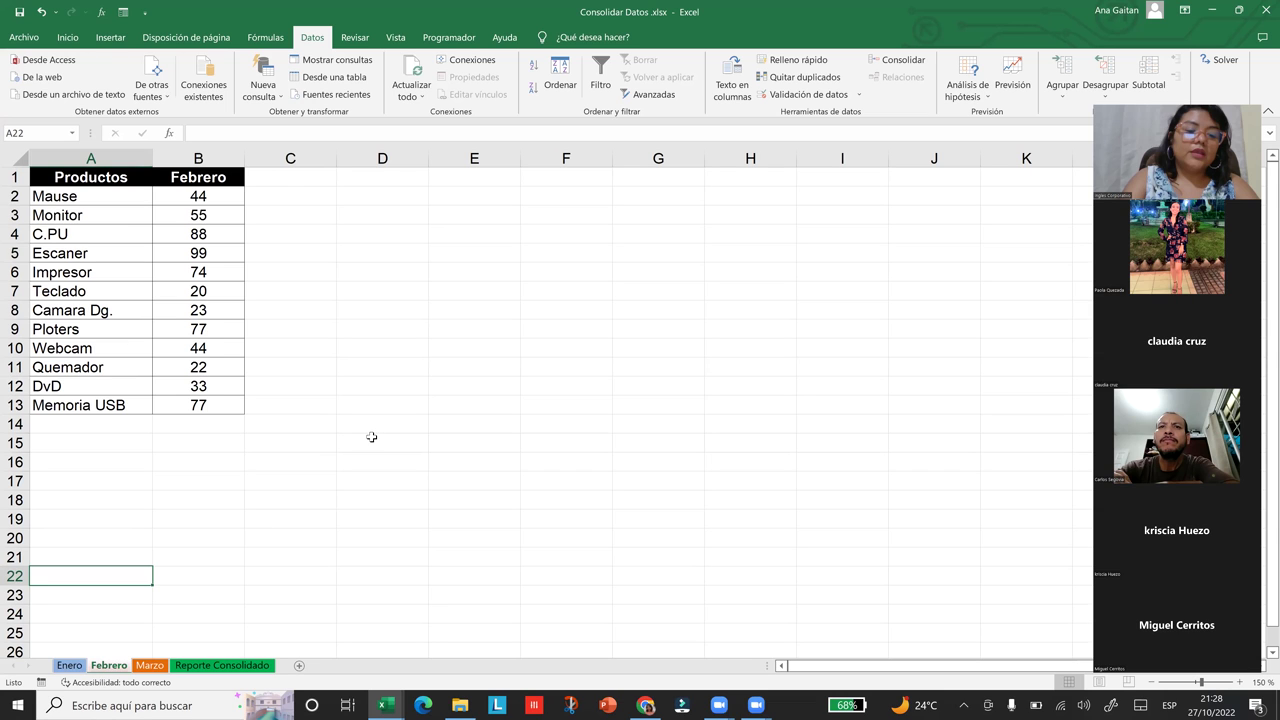
left_click(121, 230)
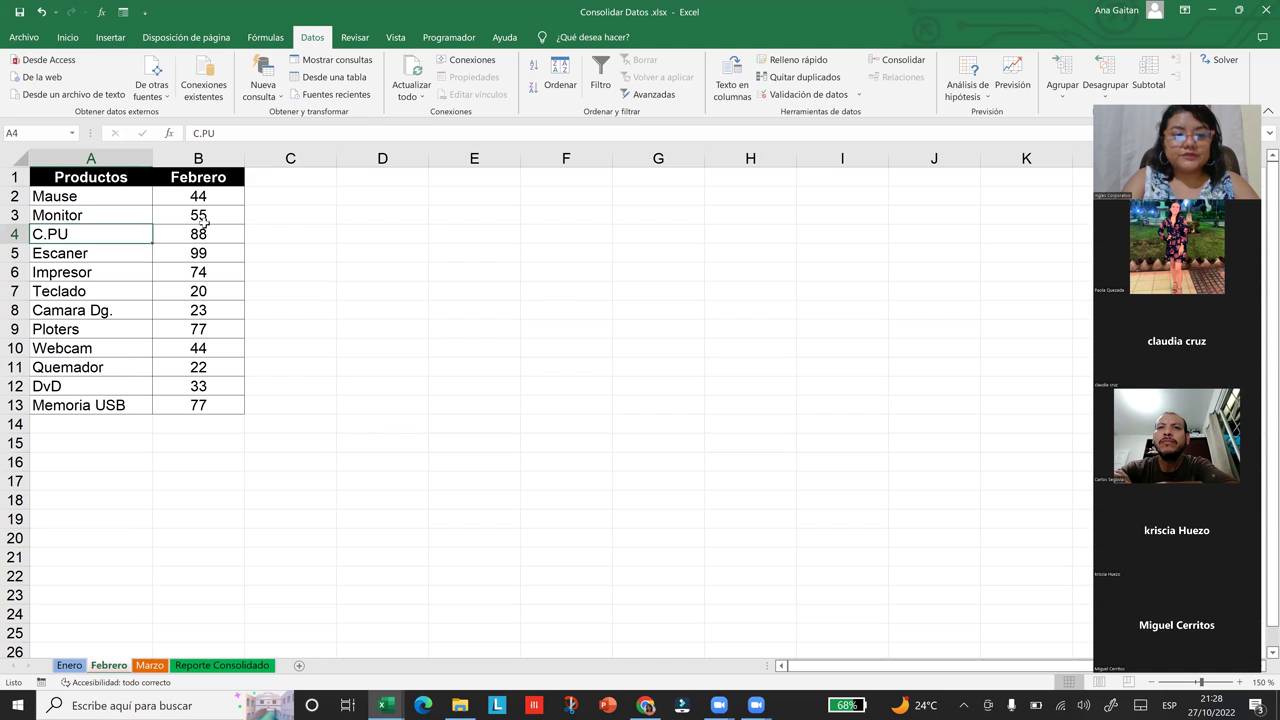
left_click(201, 218)
left_click(147, 389)
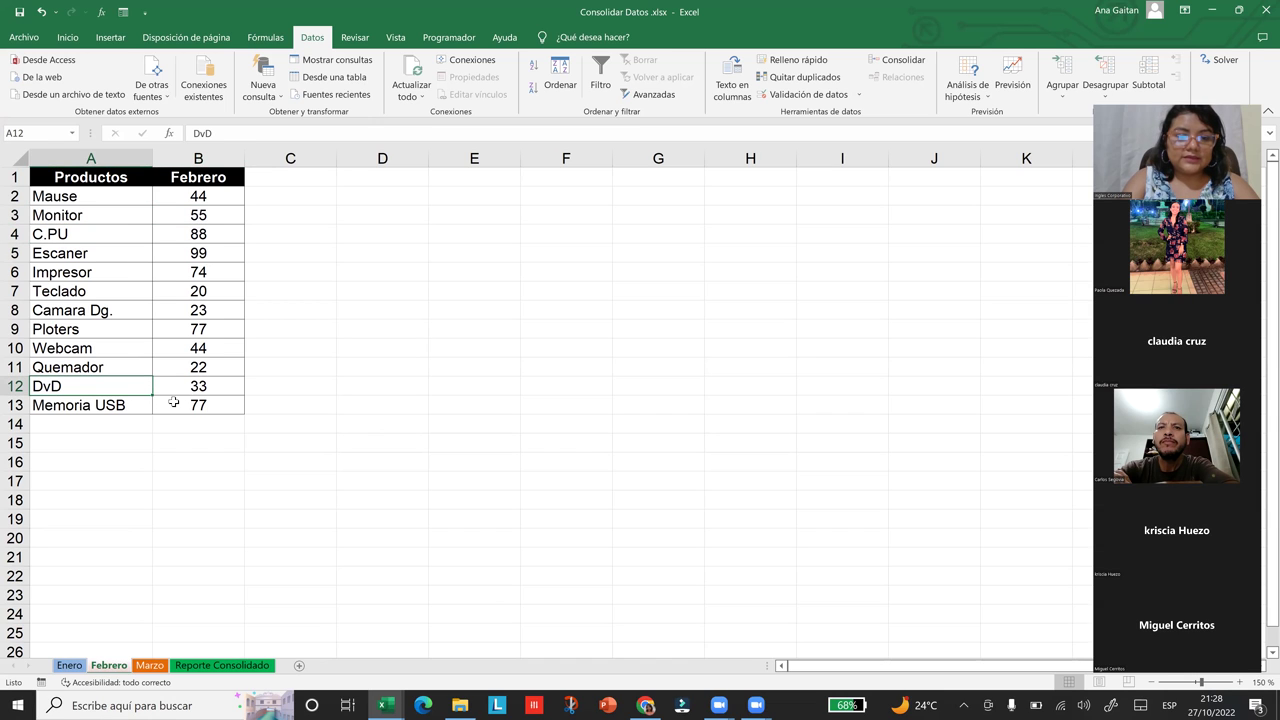
left_click(211, 403)
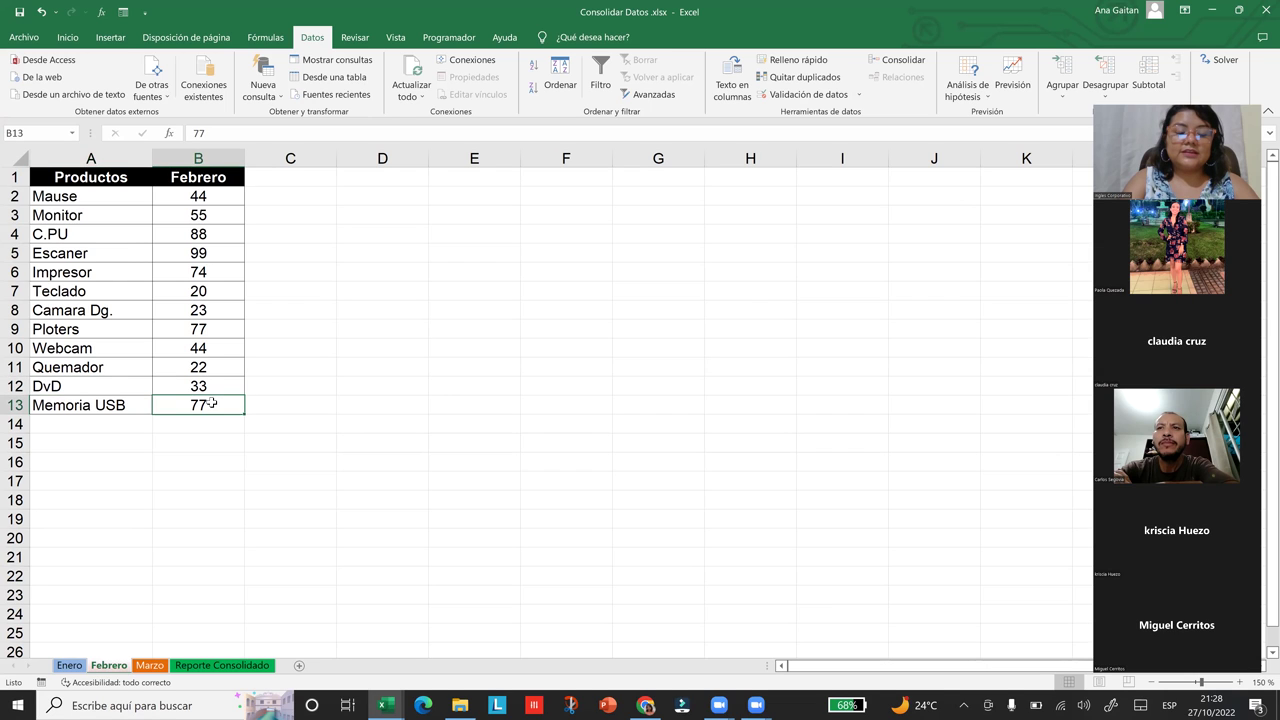
Compare the product list on the Marzo sheet with those on the Enero and Febrero sheets
left_click(148, 666)
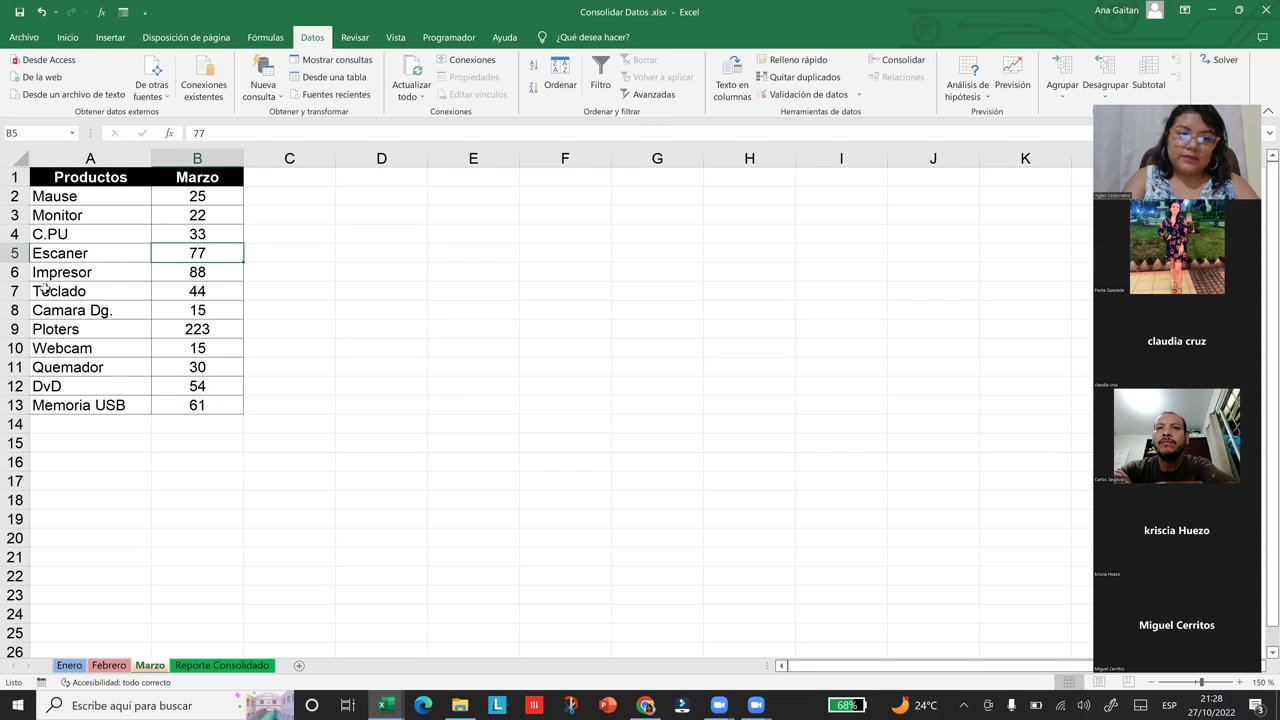
left_click(78, 668)
left_click(115, 668)
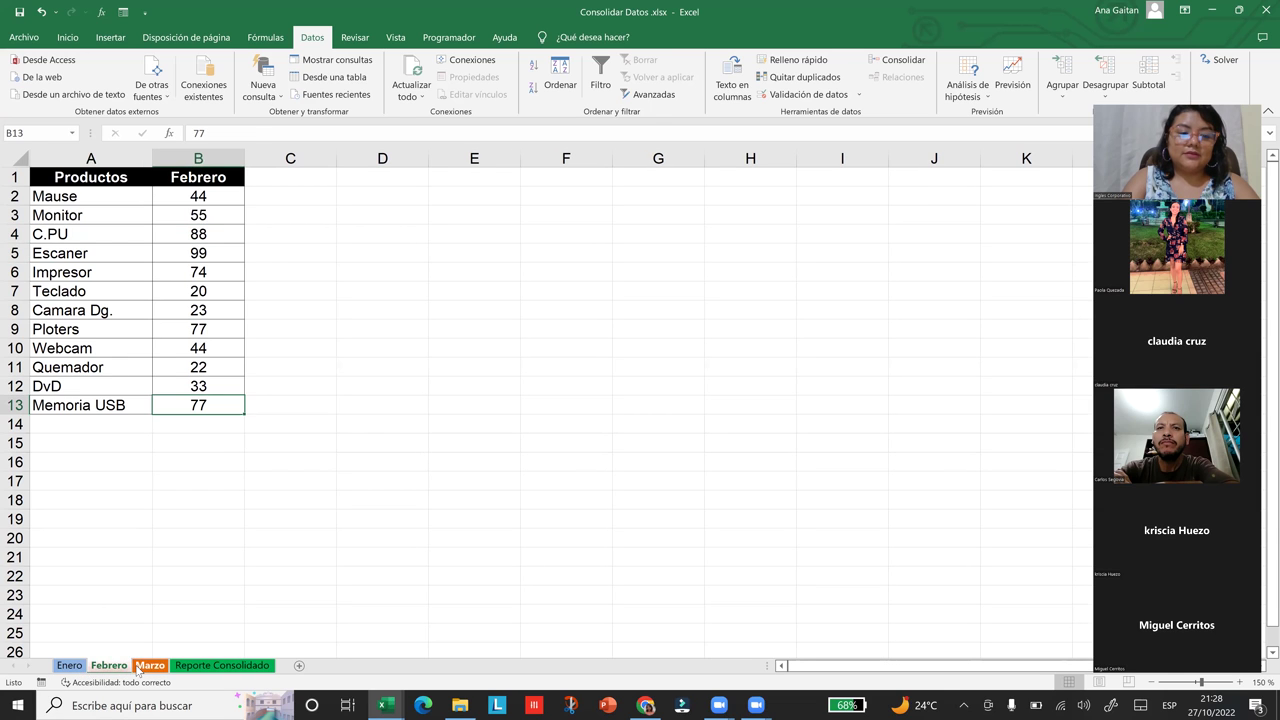
left_click(140, 668)
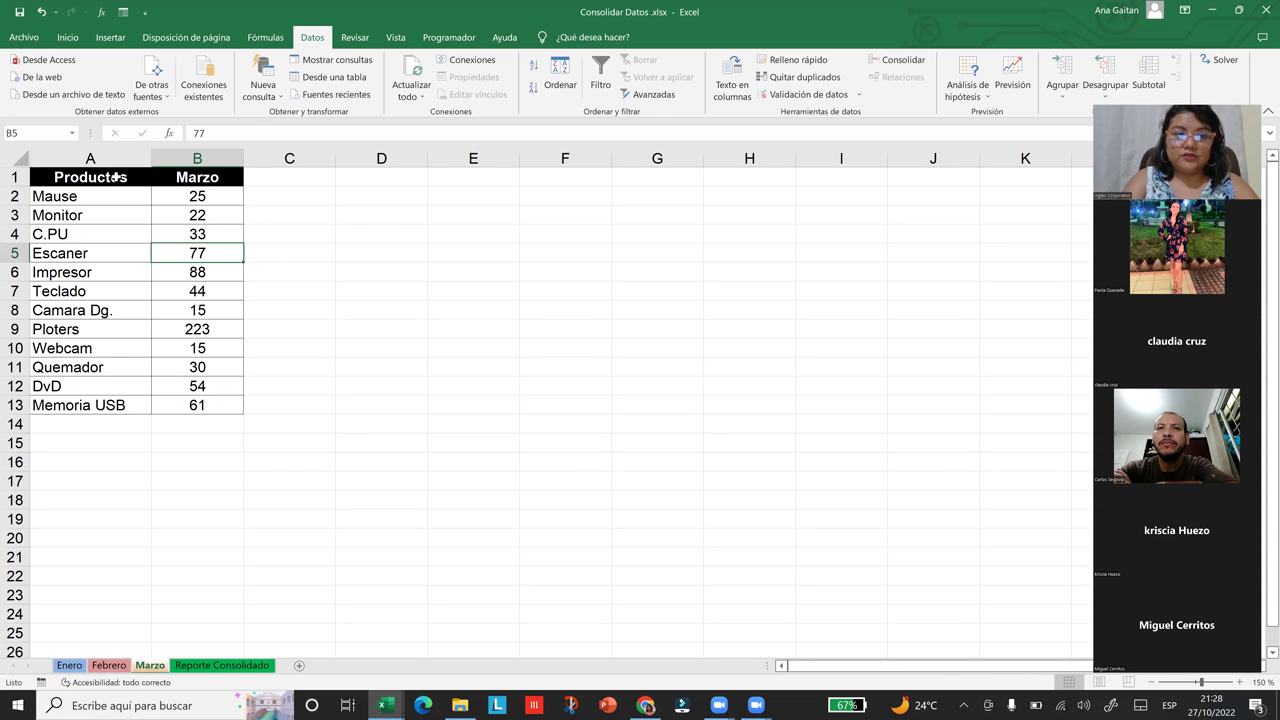
left_click(117, 177)
key("ctrl+a")
left_click(89, 198)
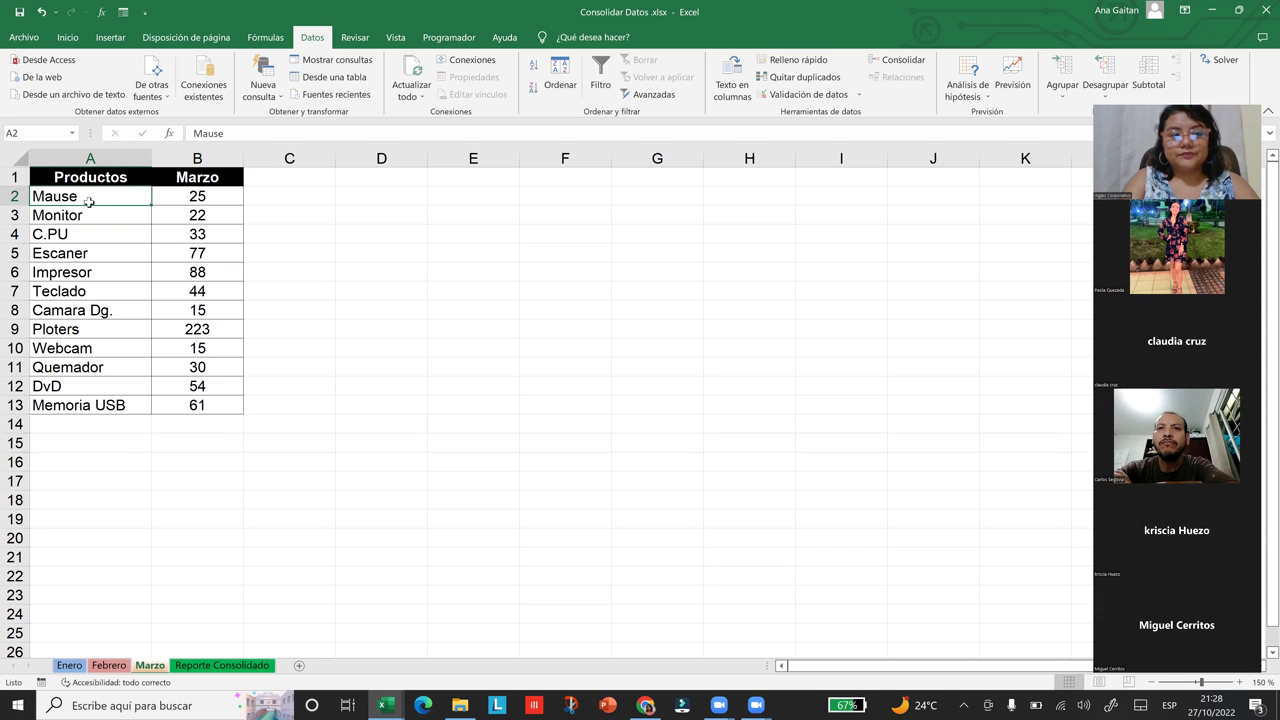
left_click(88, 408)
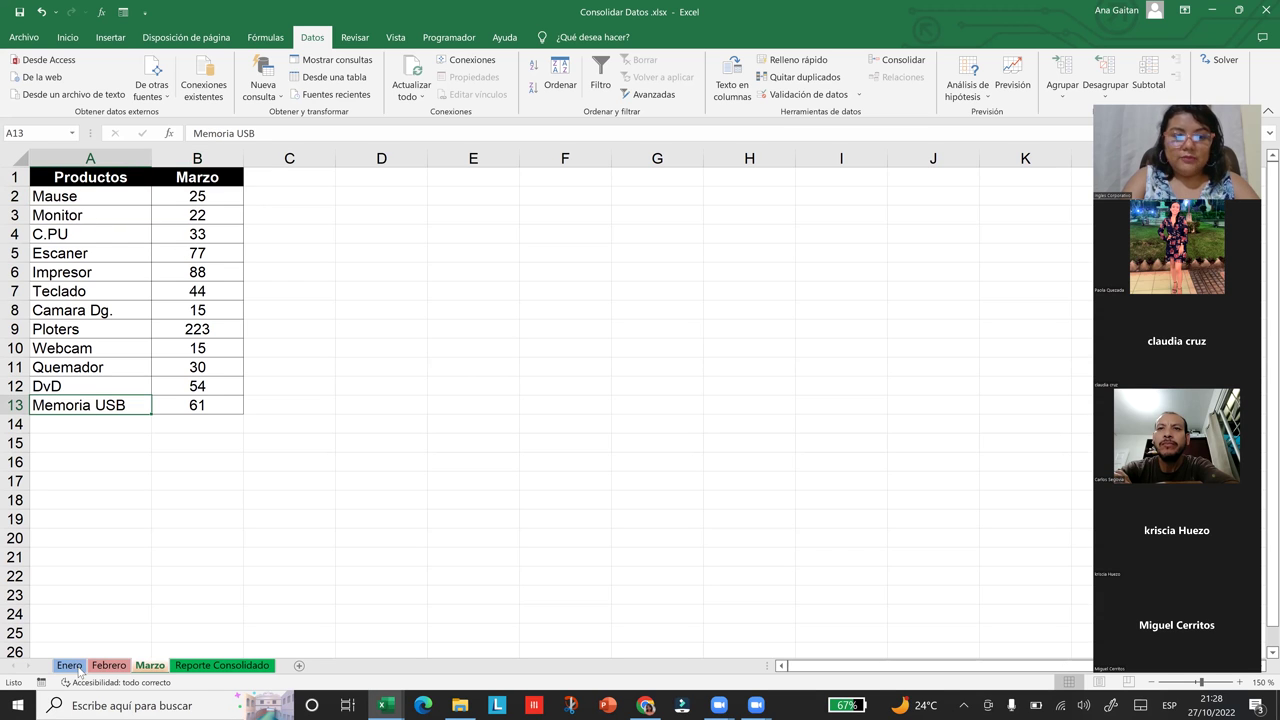
Return to the Enero sheet and examine the order of its products and its table layout
left_click(69, 665)
left_click_drag(73, 197, 65, 566)
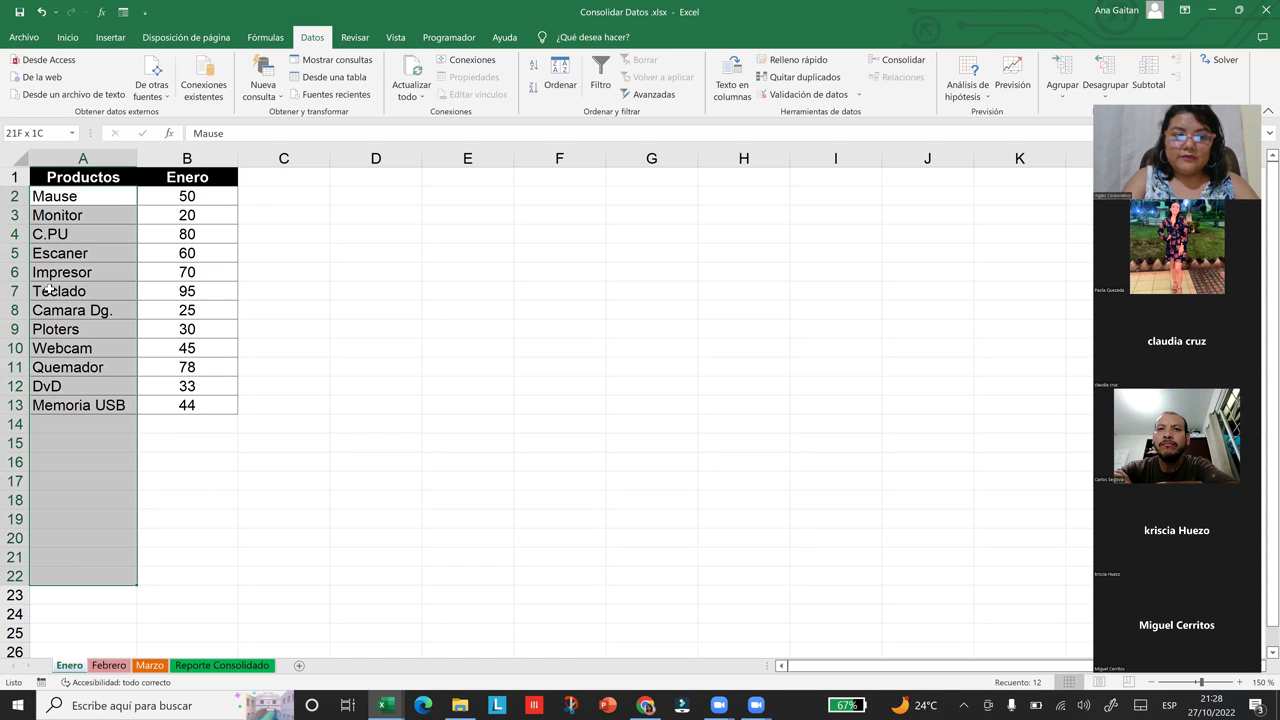
left_click(50, 290)
left_click_drag(52, 230, 134, 477)
left_click(326, 432)
left_click_drag(96, 182, 180, 238)
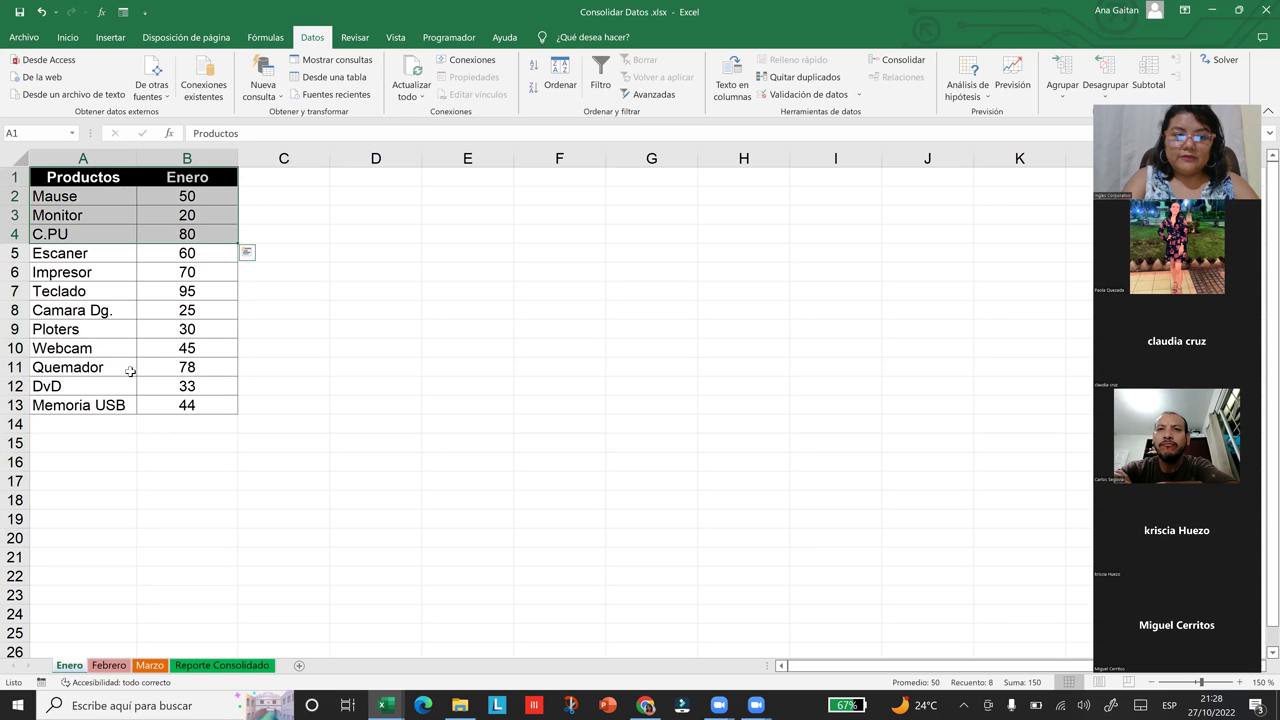
Check the Productos and month headers on the Marzo sheet and compare its layout with the Febrero sheet
left_click(150, 665)
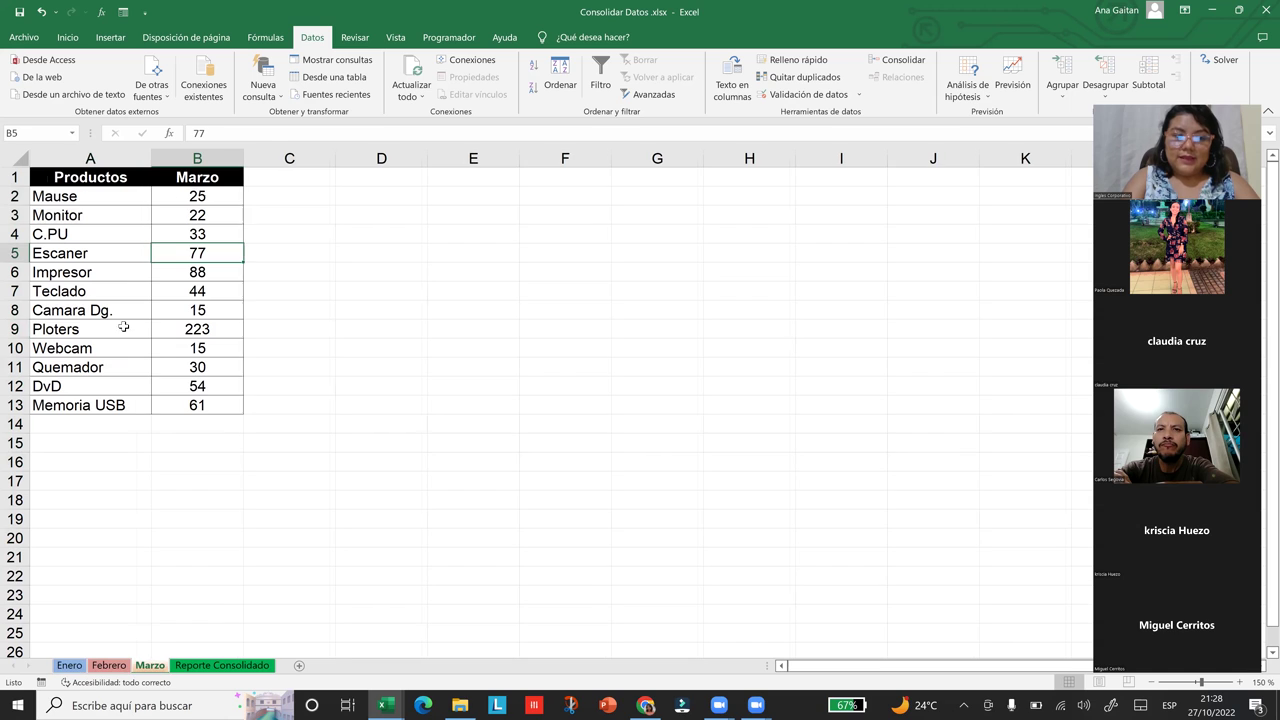
left_click(98, 177)
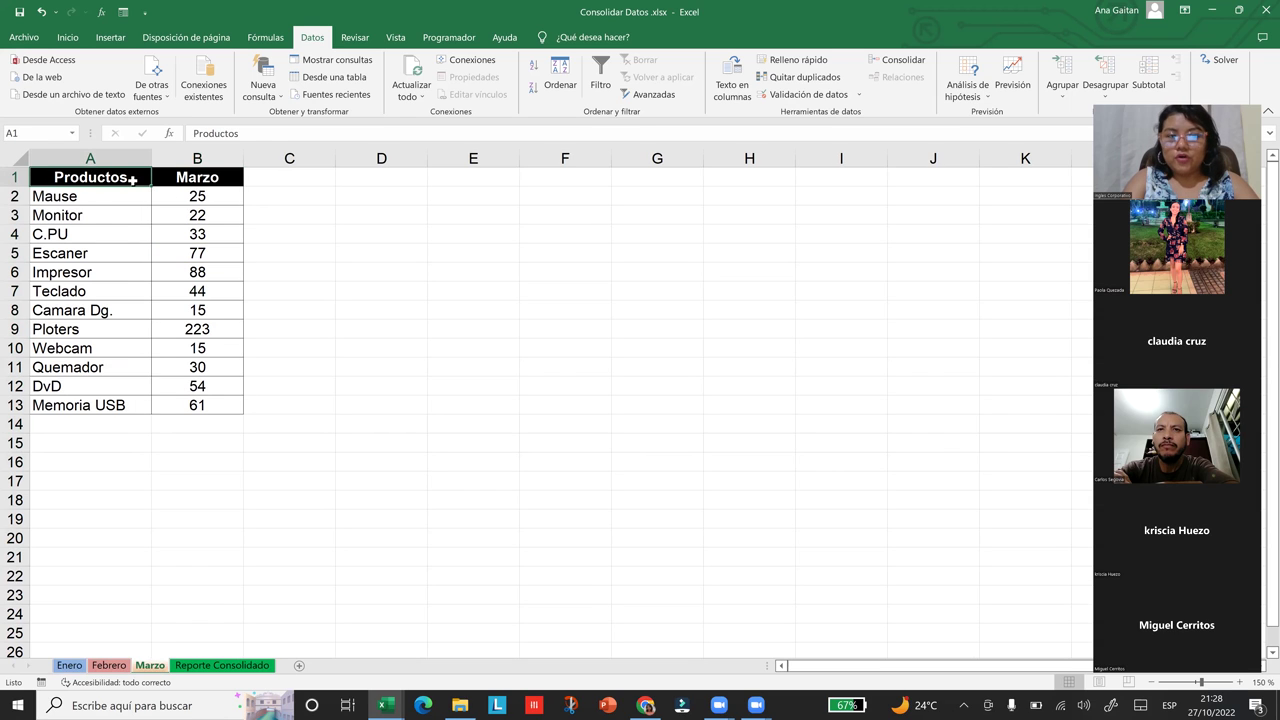
key("Right")
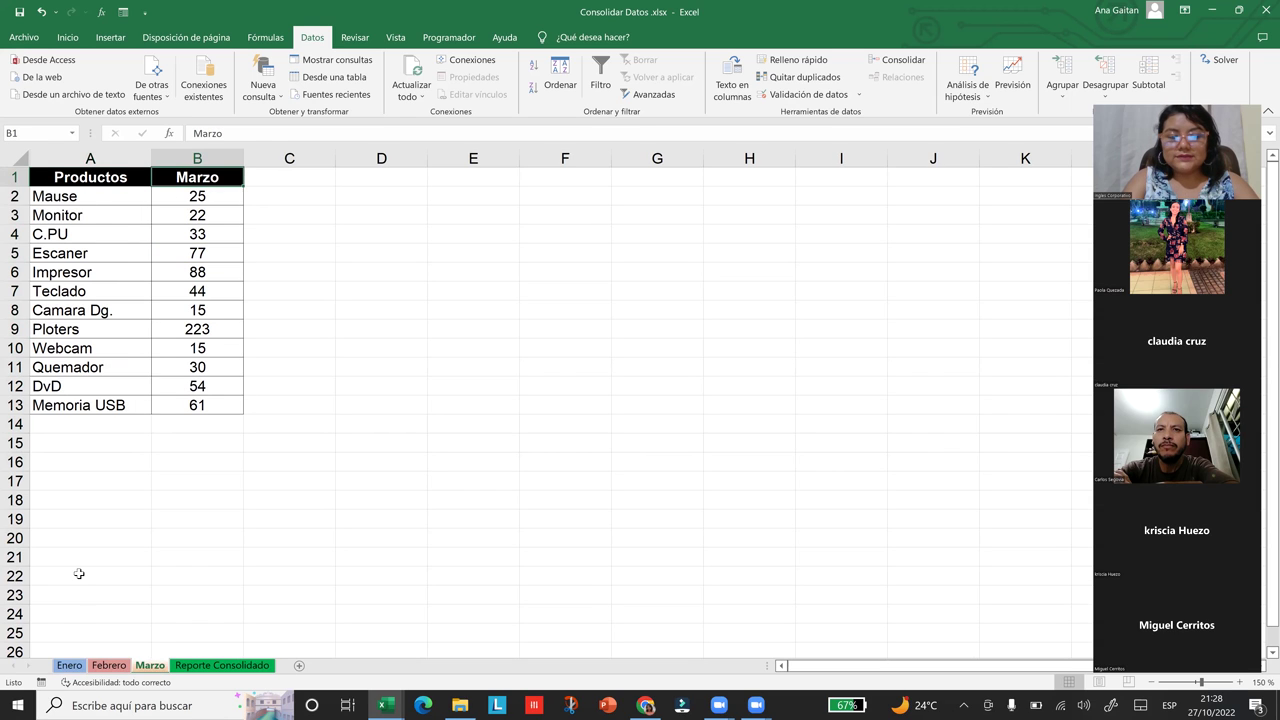
left_click(105, 666)
left_click(150, 666)
left_click(253, 600)
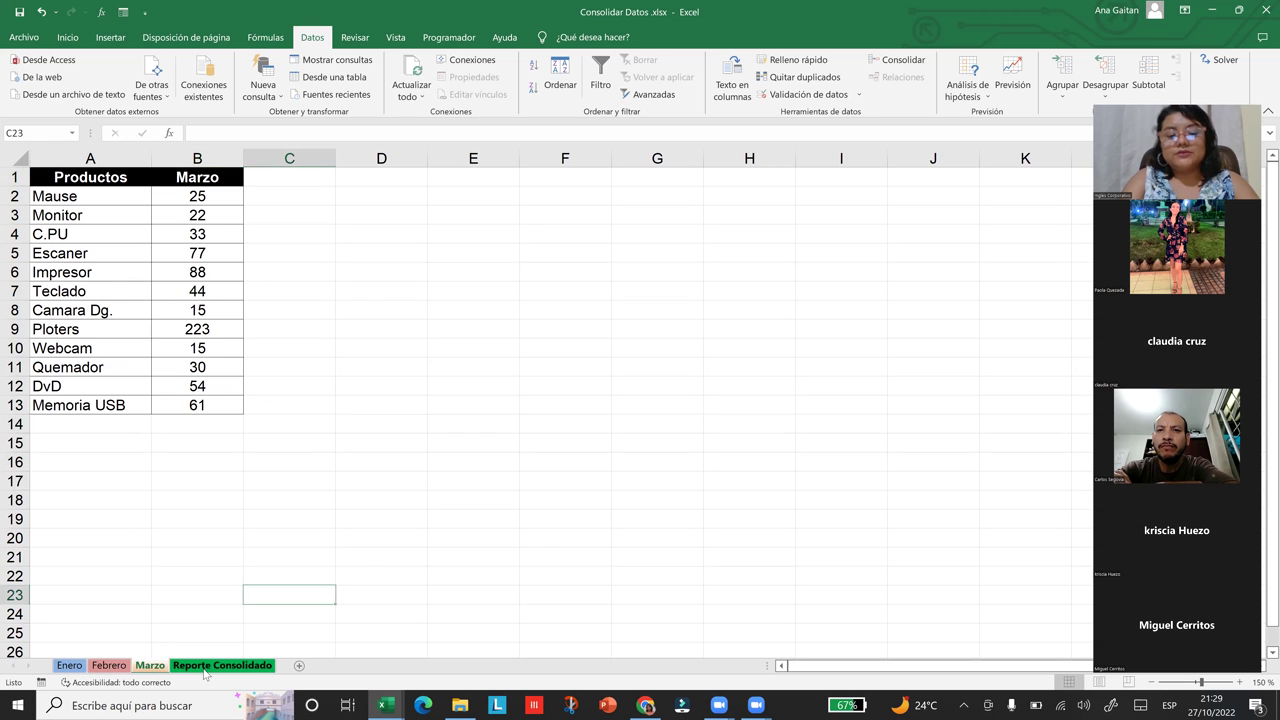
Return to the Reporte Consolidado sheet and review its Productos, Precio, Precio Con IVA and Cantidades columns
left_click(210, 666)
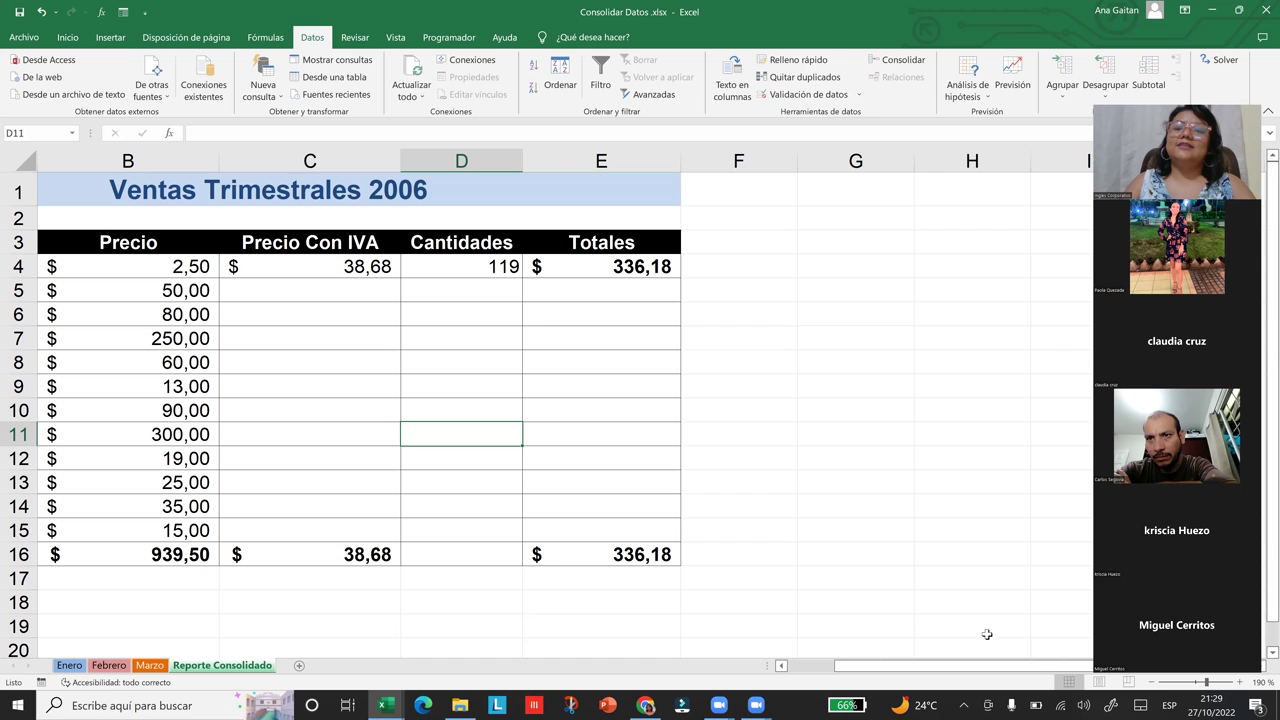
left_click_drag(918, 674, 799, 666)
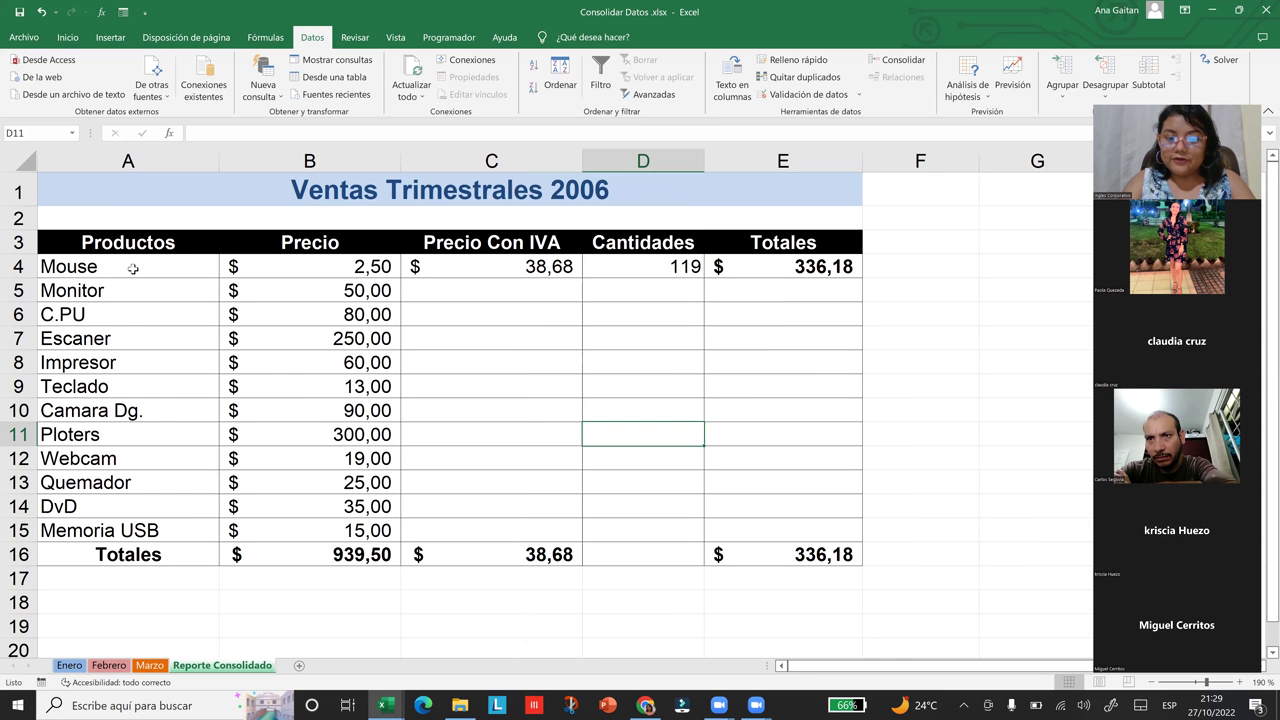
left_click(300, 248)
left_click(485, 255)
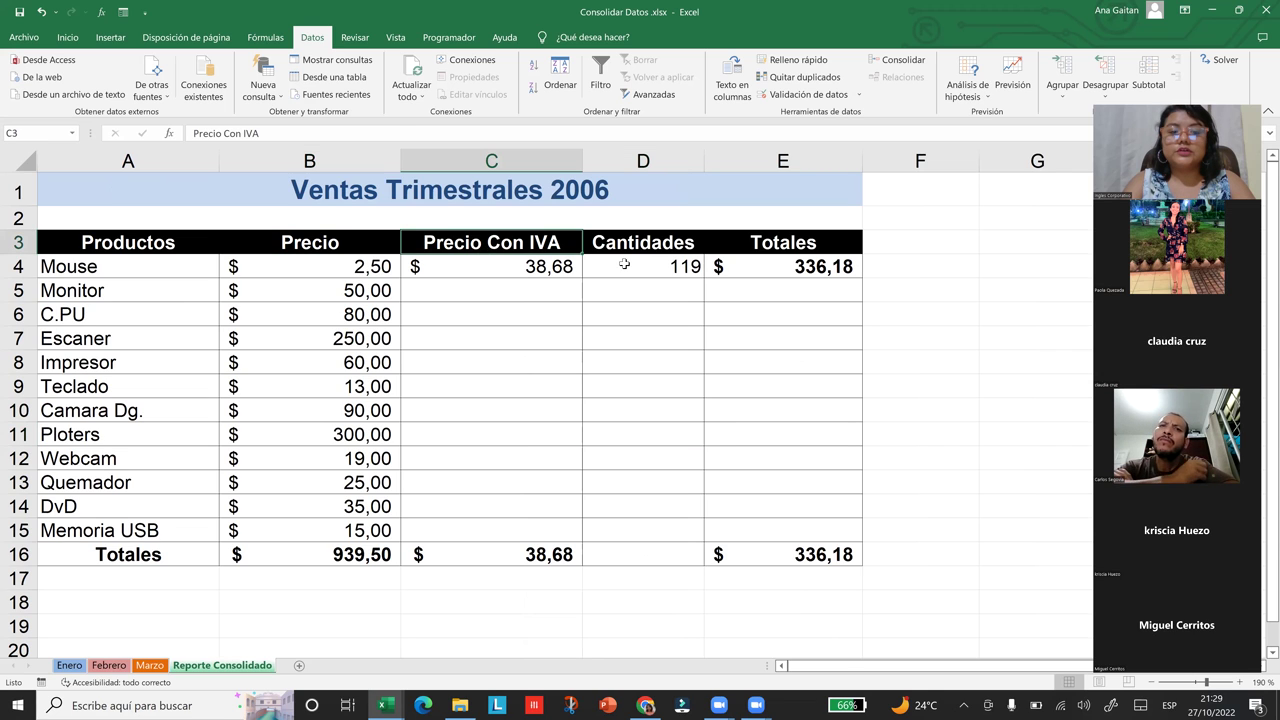
left_click(643, 250)
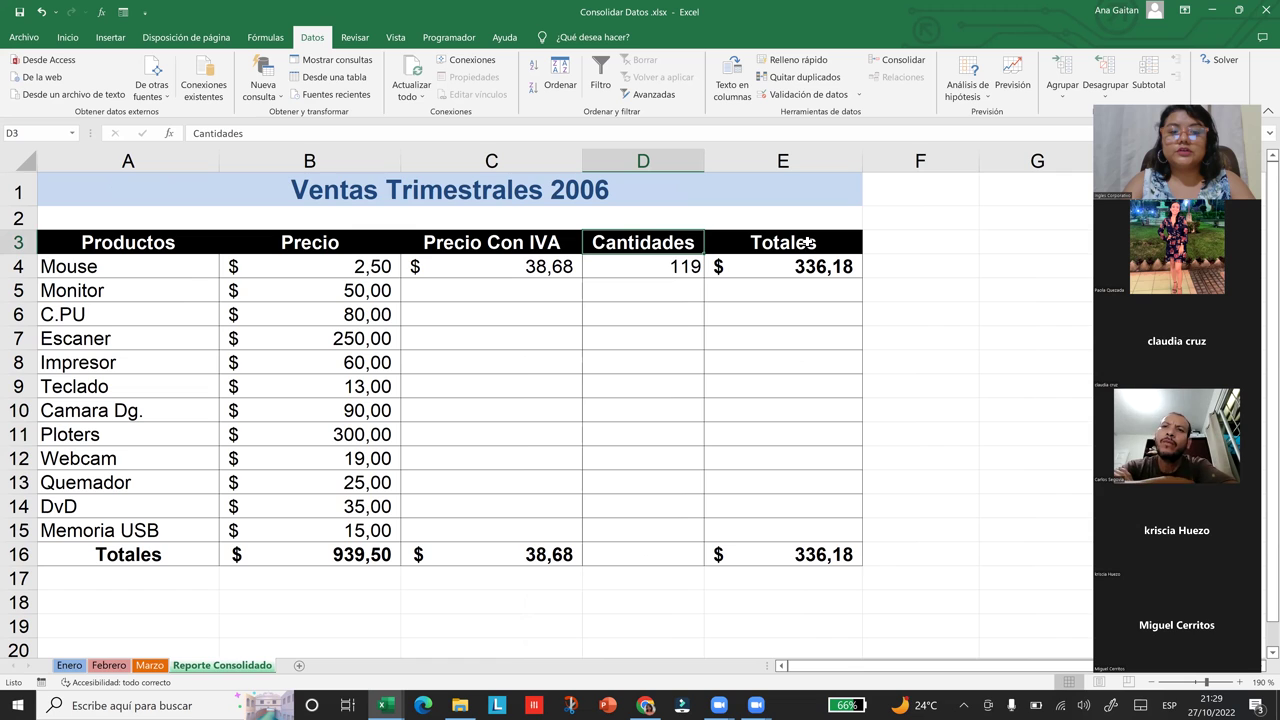
Clear the Mouse quantity in cell D4 of the Cantidades column and leave that cell selected
left_click(643, 272)
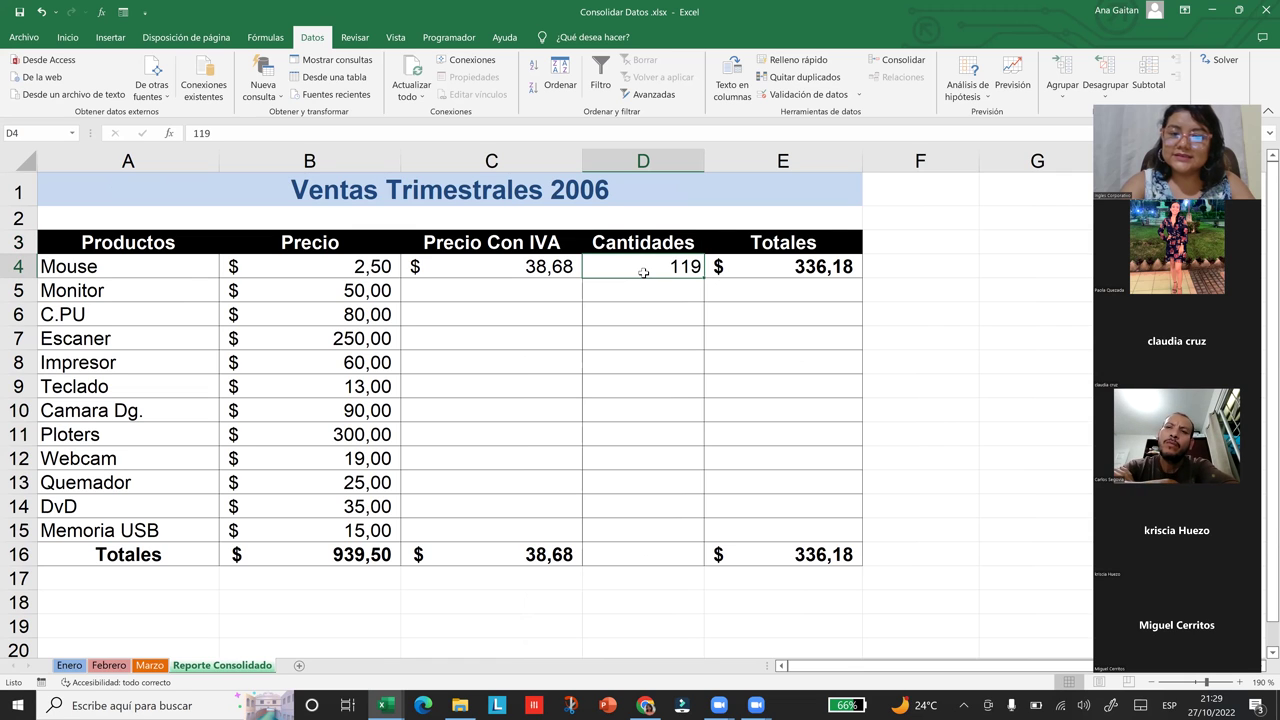
key("BackSpace")
left_click(658, 315)
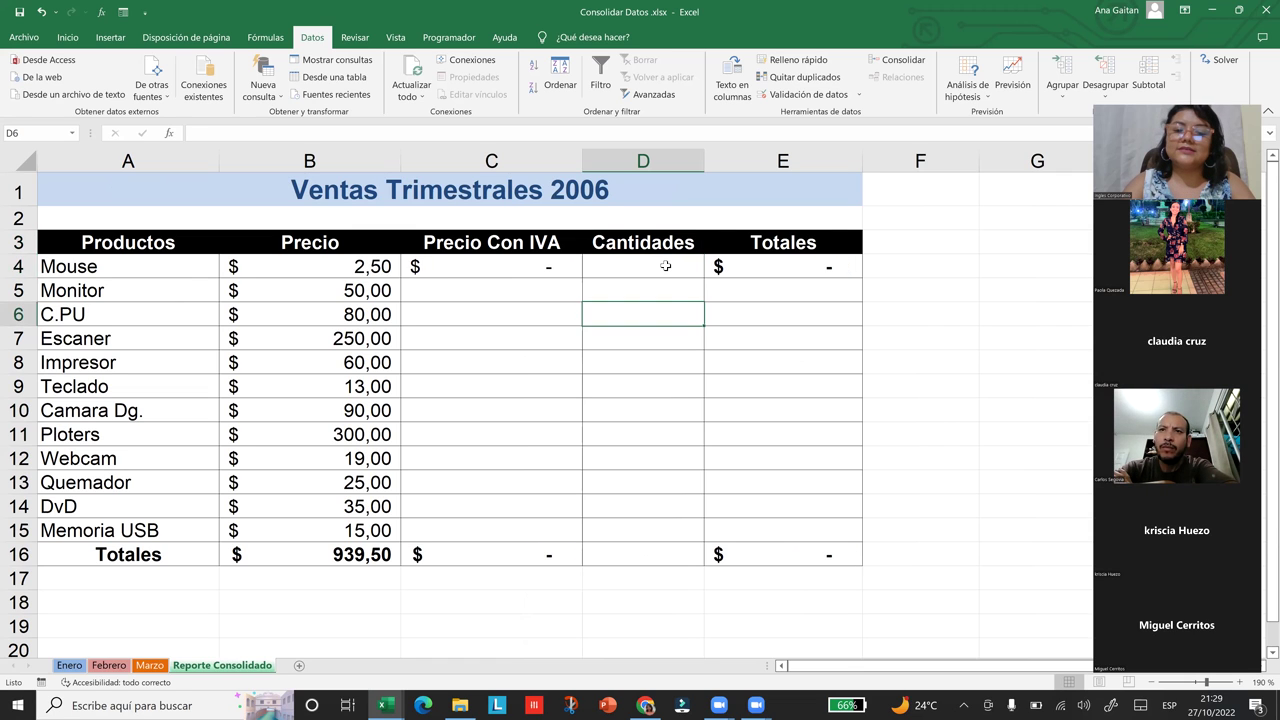
left_click(665, 264)
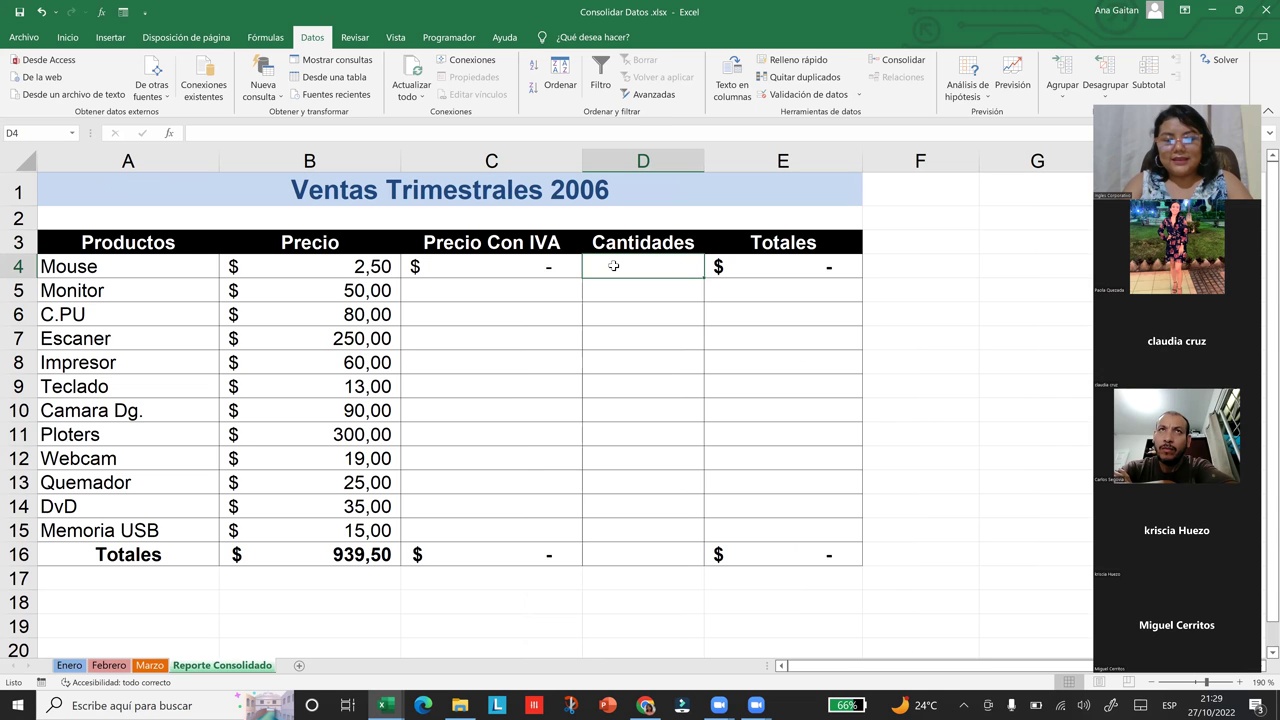
Check the Mause quantity on the Enero, Febrero and Marzo sheets, then return to the Reporte Consolidado sheet
left_click(60, 674)
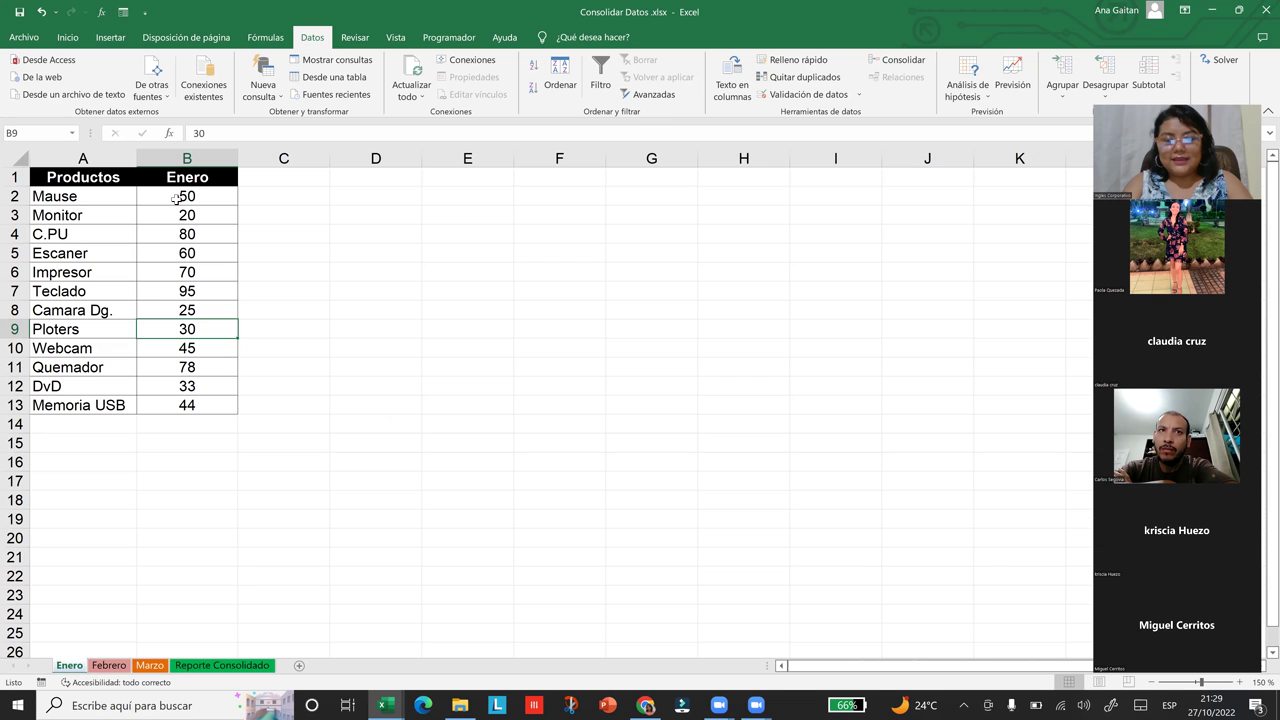
left_click(176, 198)
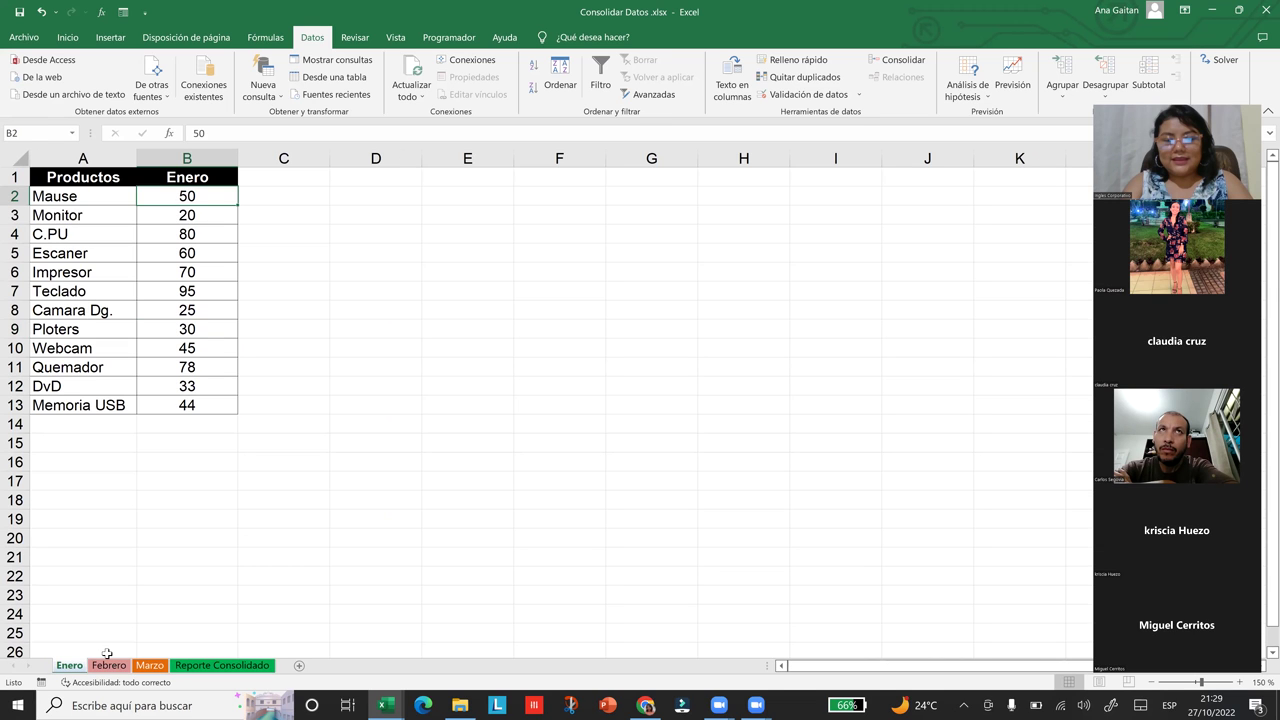
key("ctrl+Page_Down")
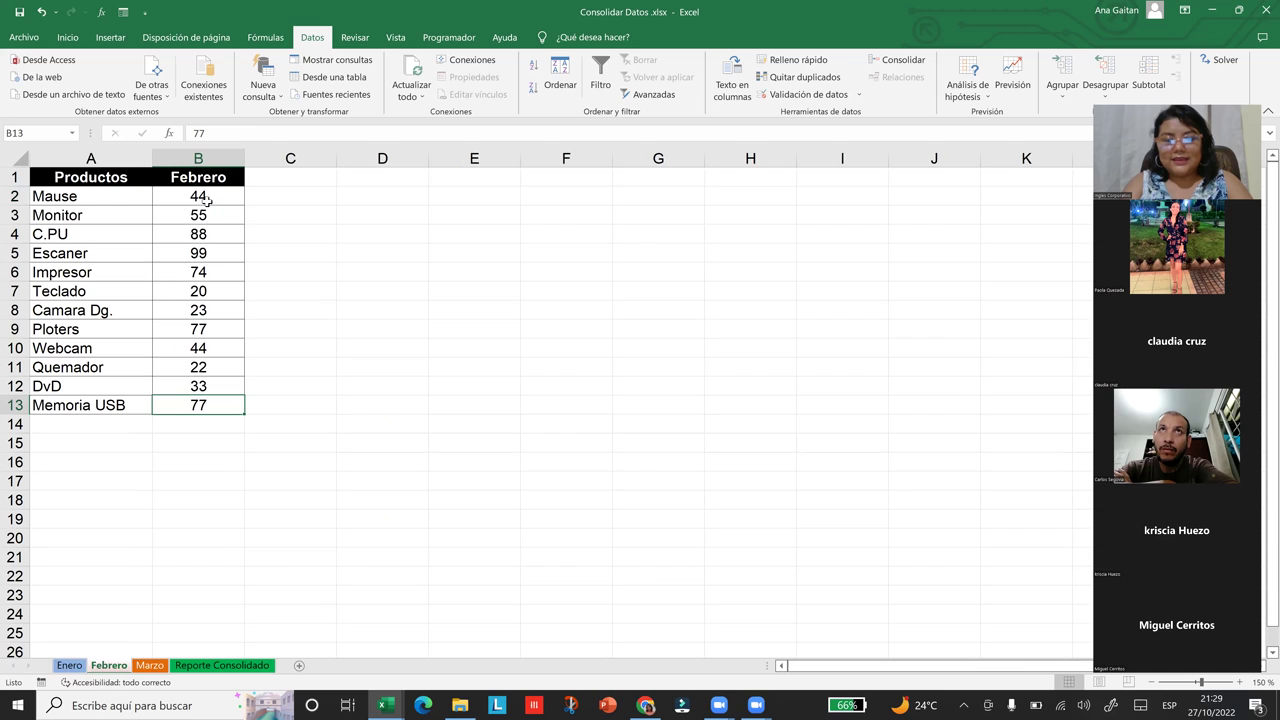
left_click(150, 665)
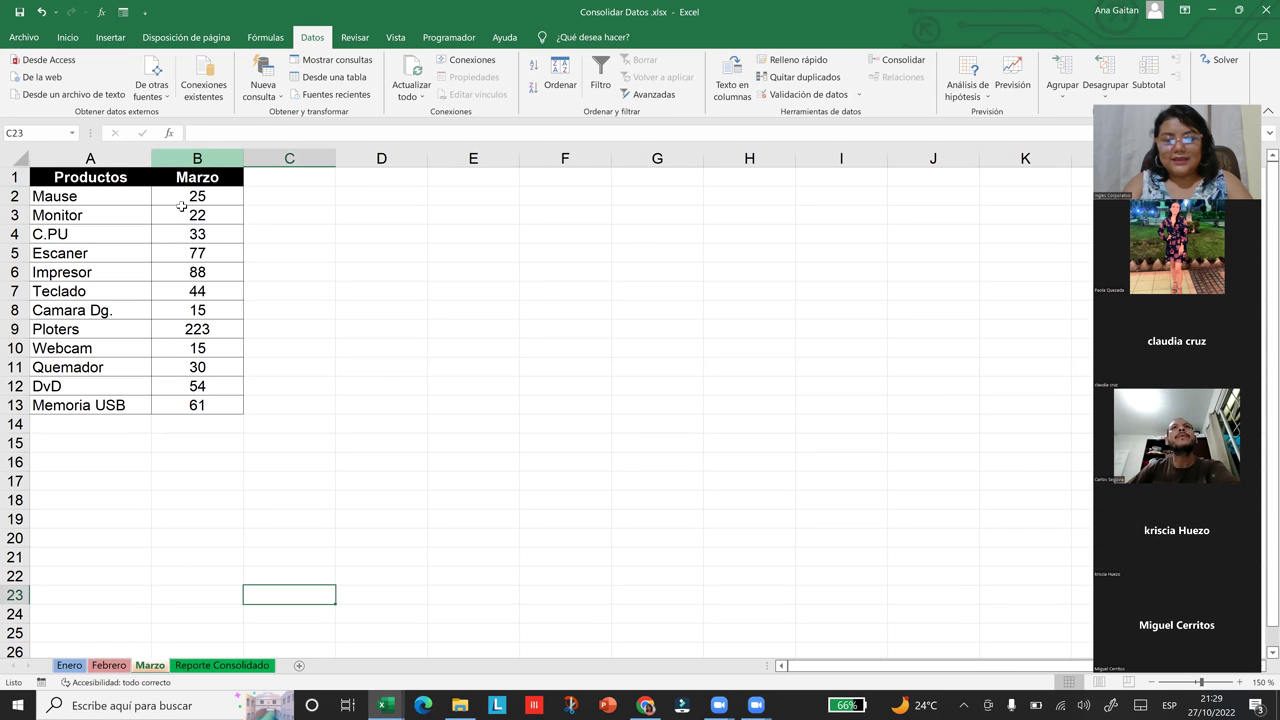
left_click(237, 667)
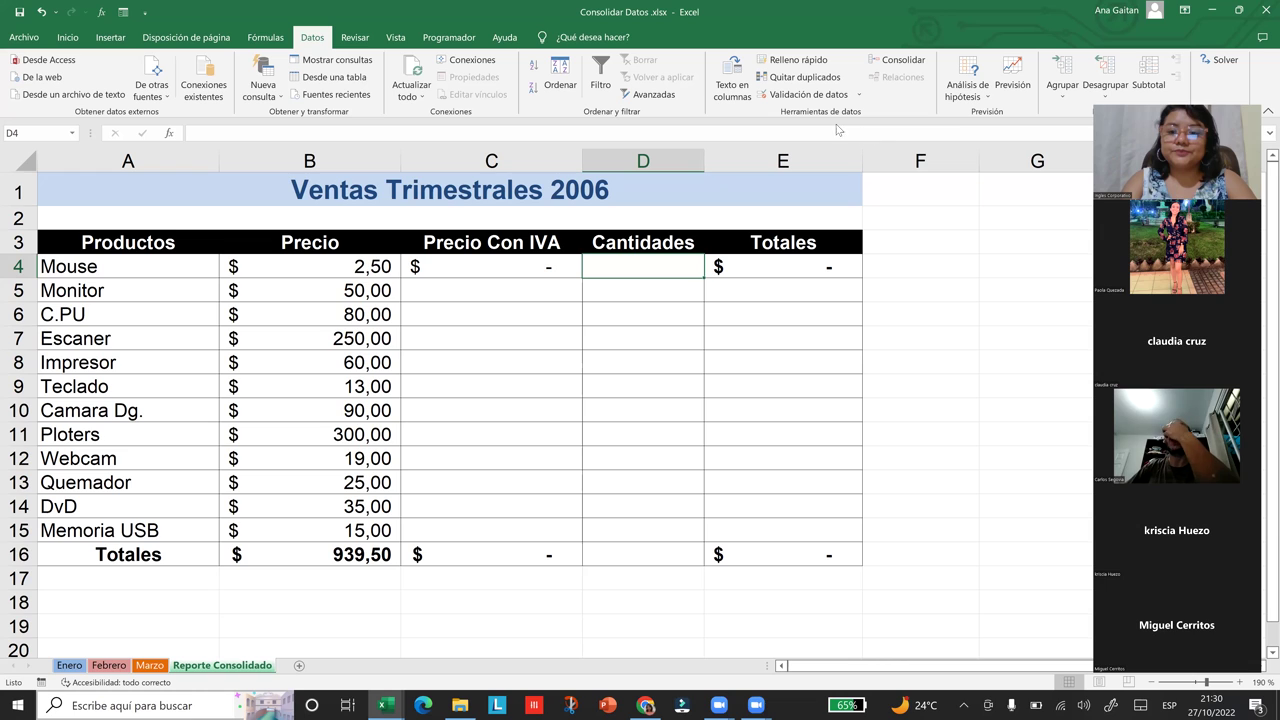
Open Consolidate for cell D4 and remove the existing Enero, Febrero and Marzo A2:B13 references
left_click(898, 62)
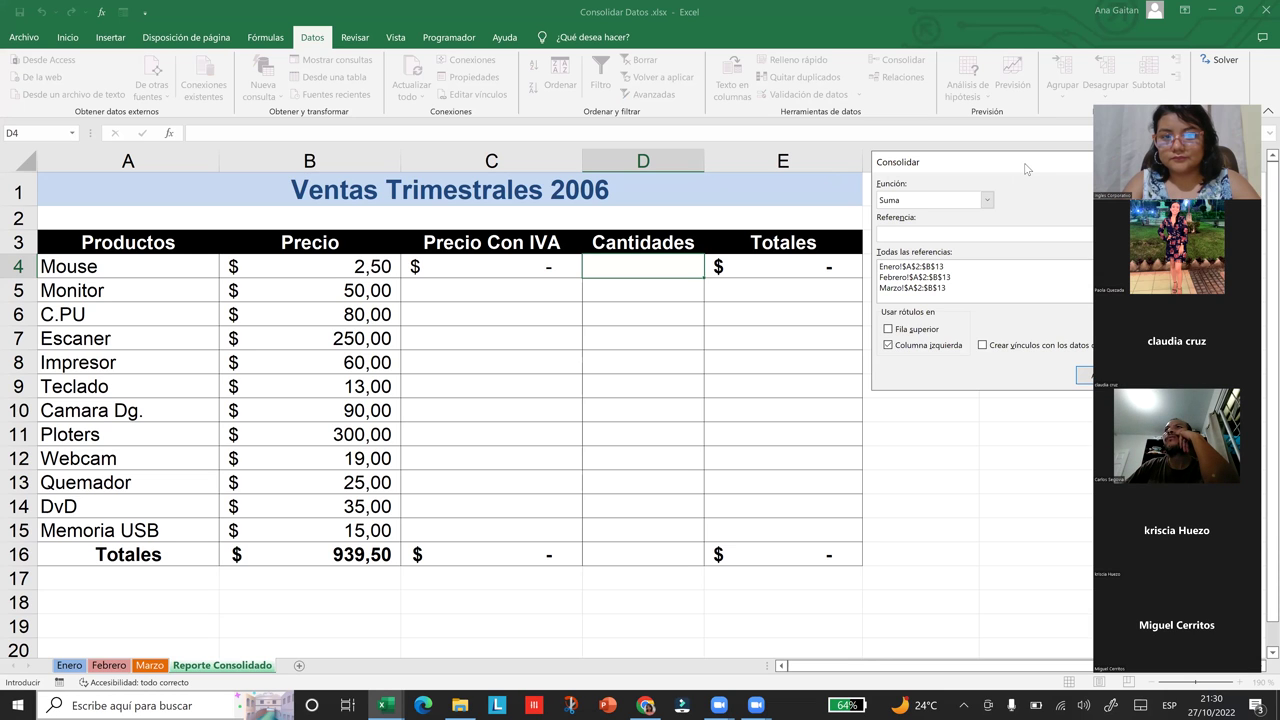
left_click_drag(1025, 168, 781, 117)
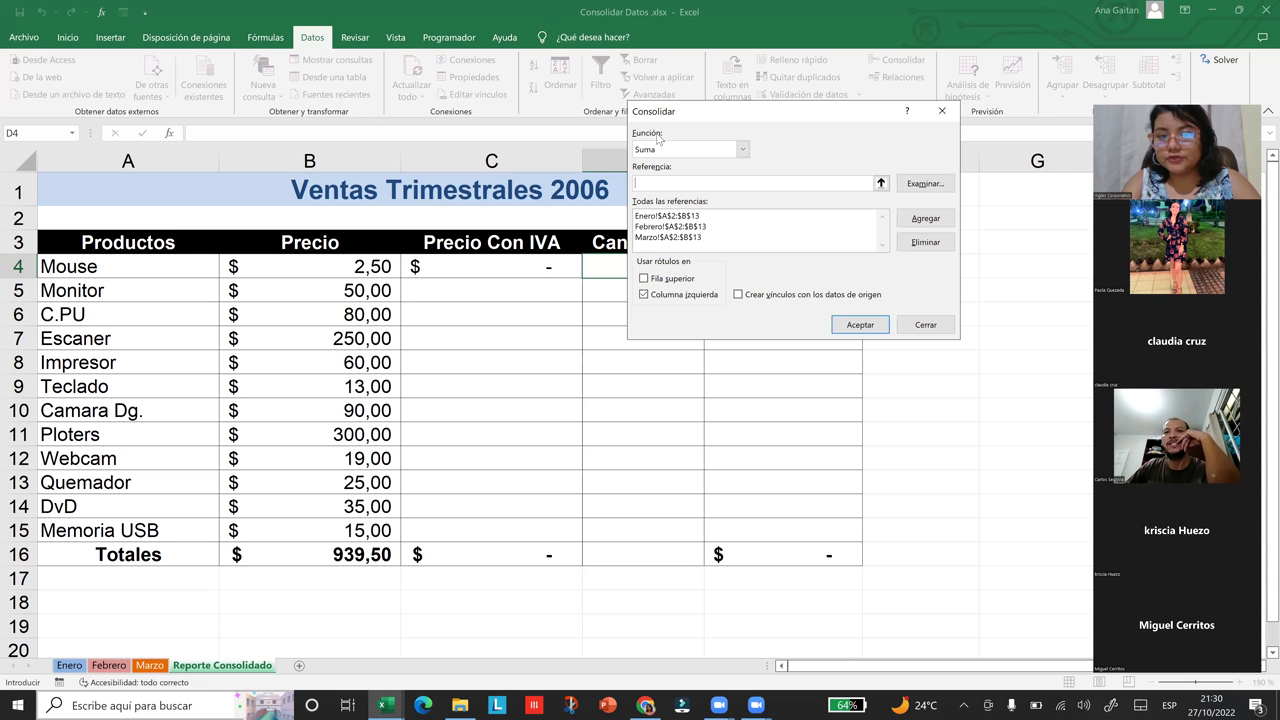
left_click(655, 238)
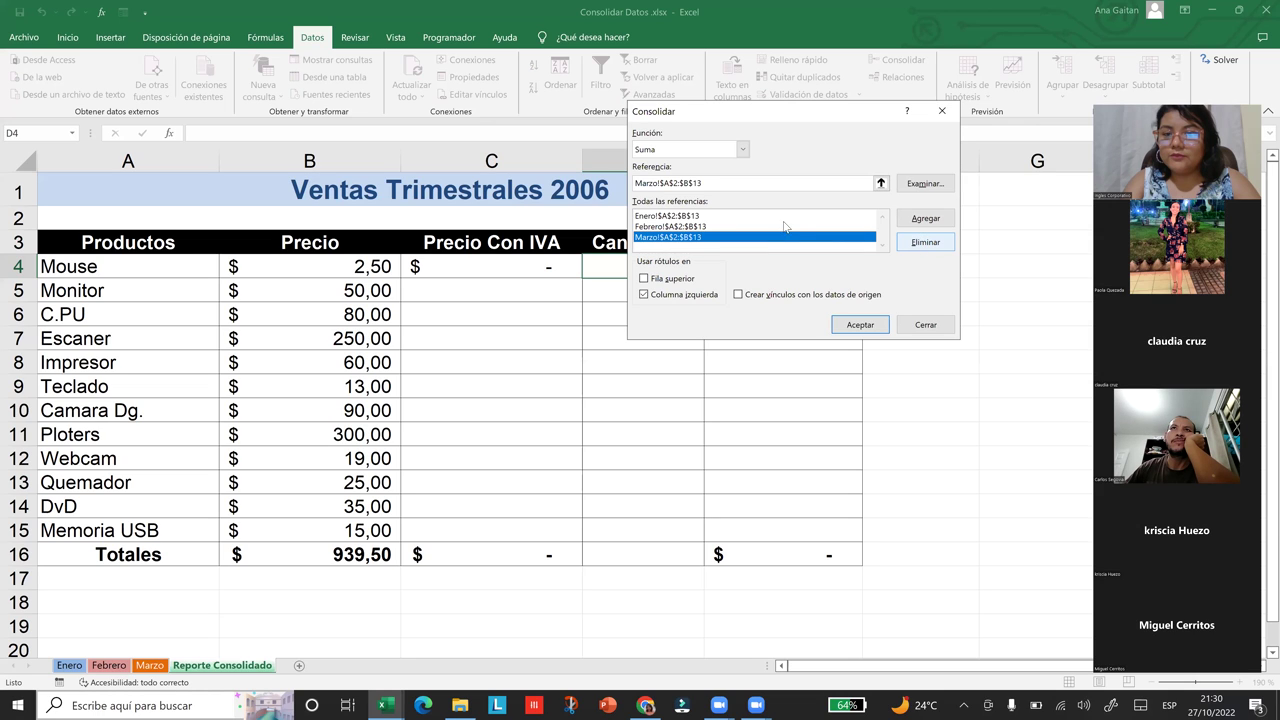
key("Return")
left_click(912, 243)
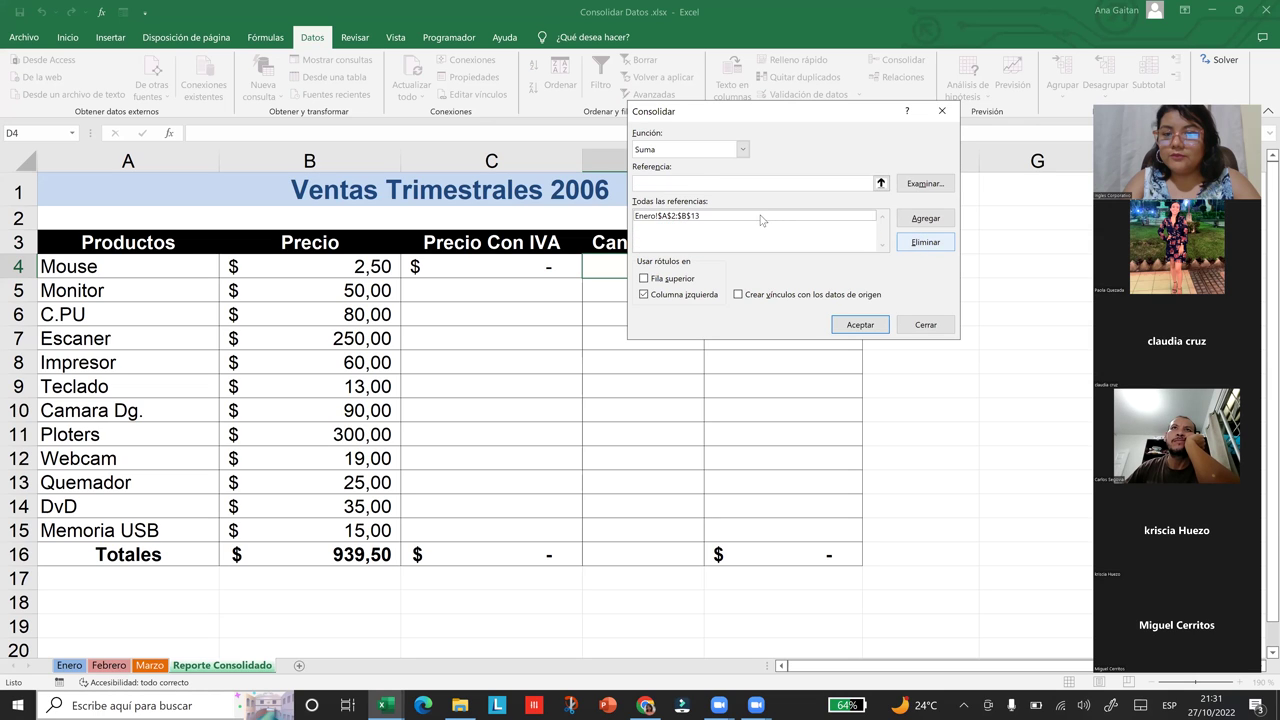
left_click(760, 217)
left_click(914, 243)
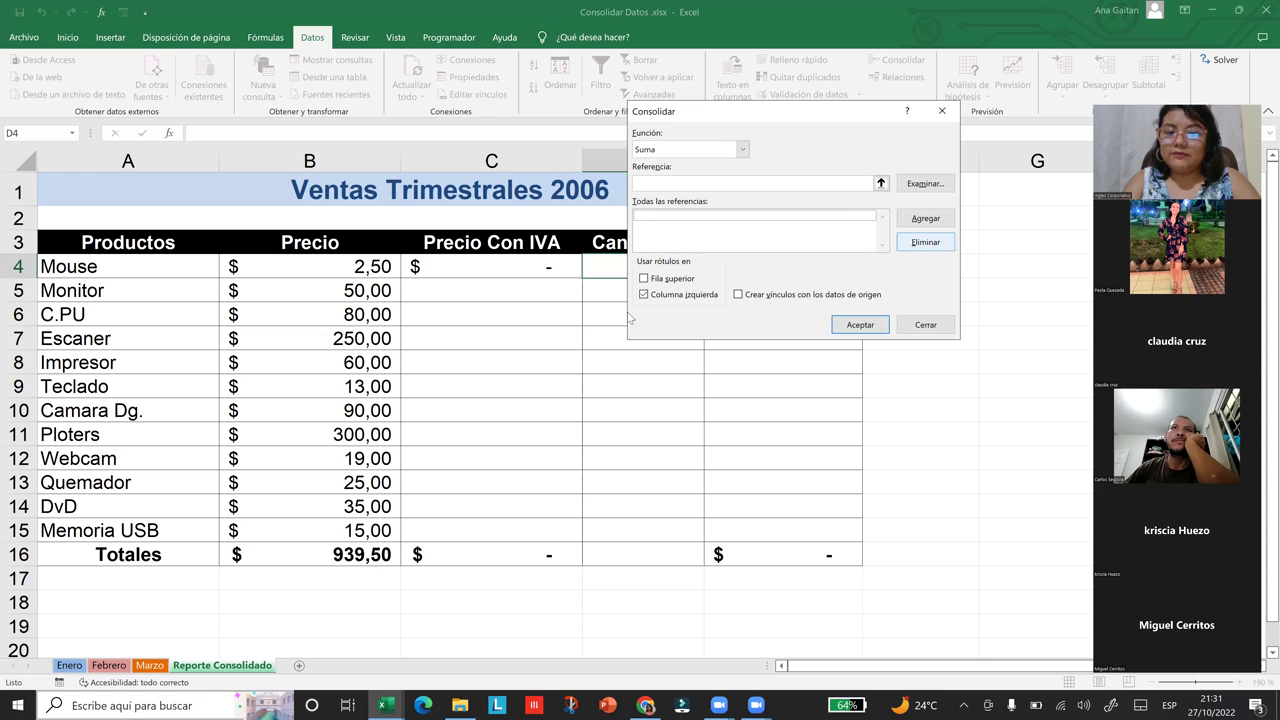
Turn off the left-column labels option (Columna izquierda) and choose Suma as the consolidation function
left_click(645, 296)
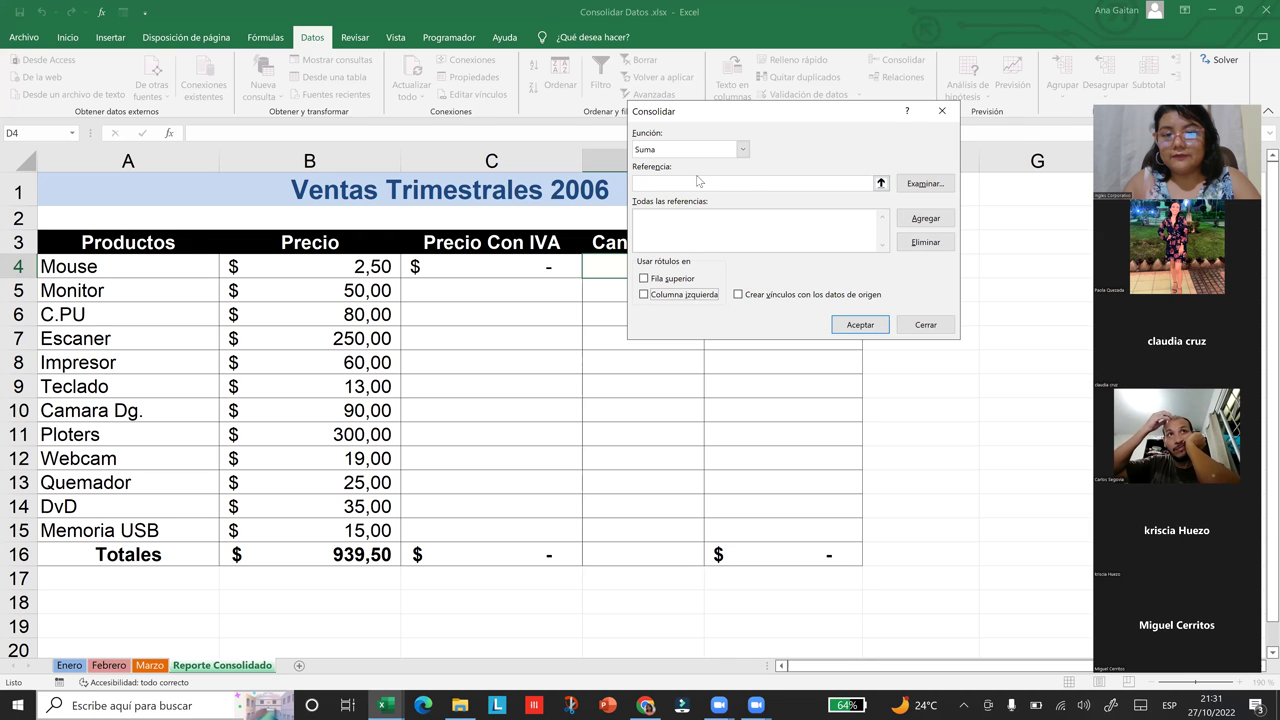
left_click(742, 150)
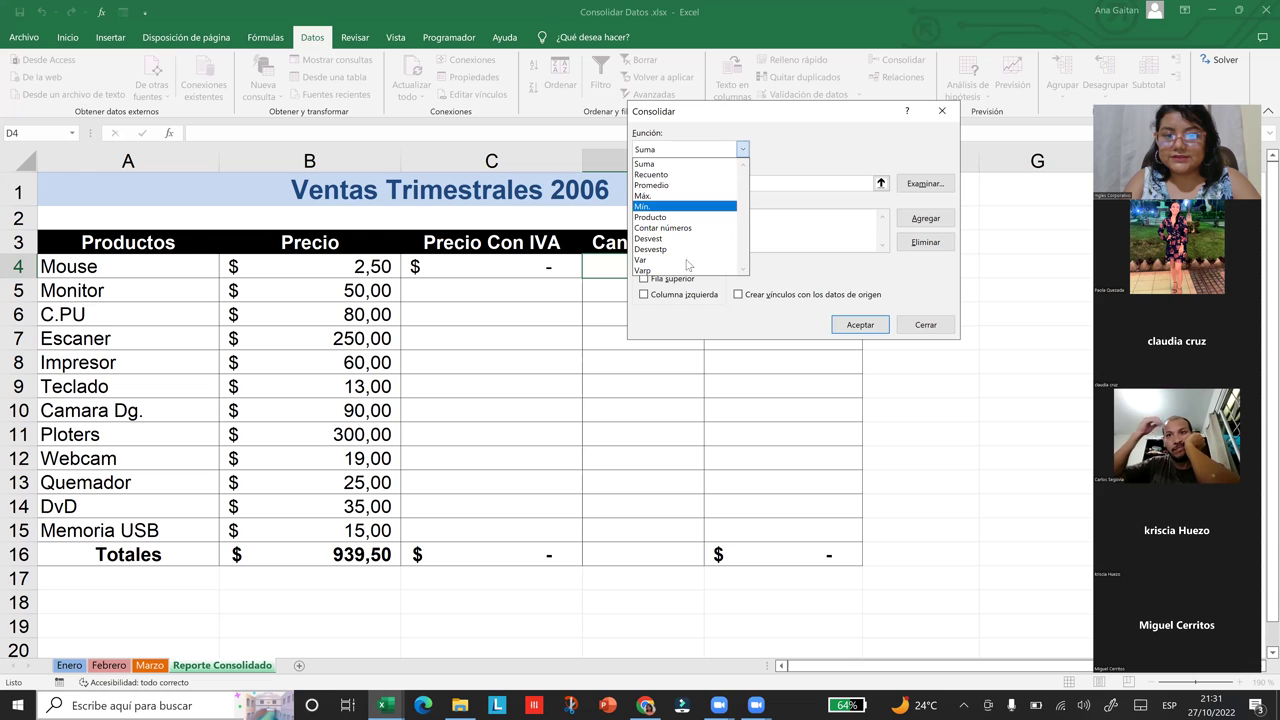
left_click(669, 165)
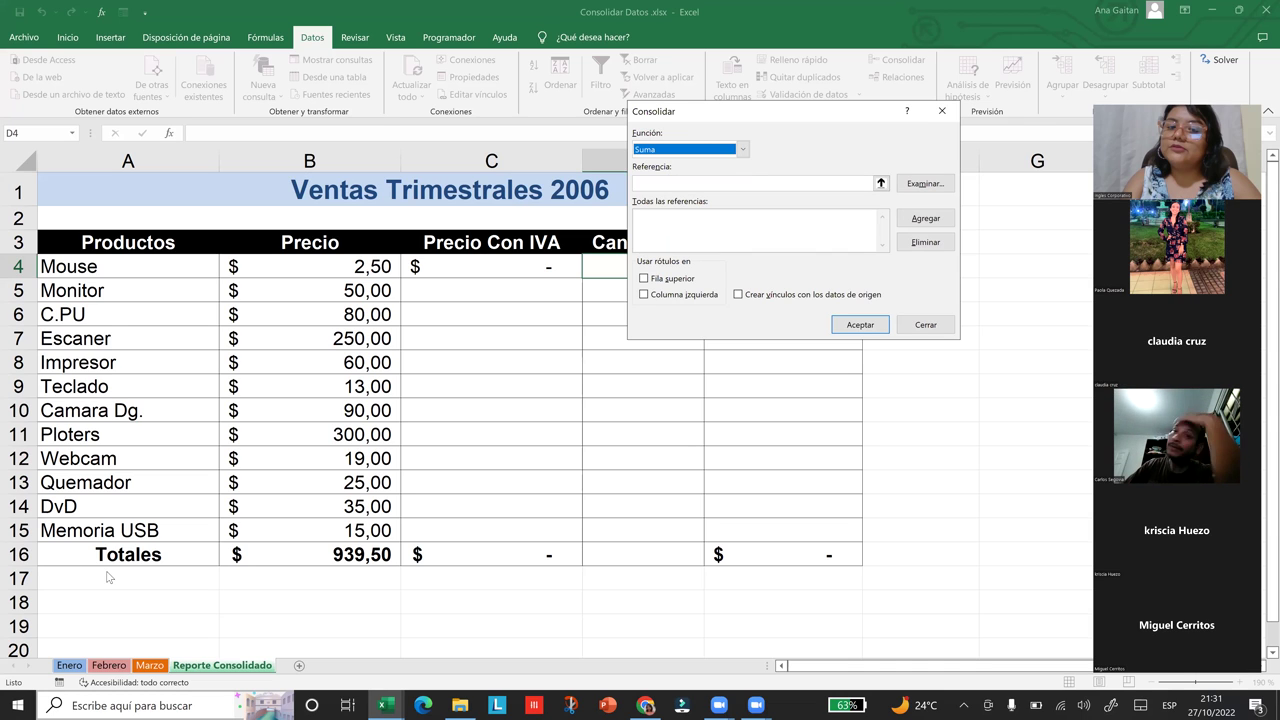
Add the January Mause quantity, Enero!$B$2, to the consolidation references
left_click(692, 183)
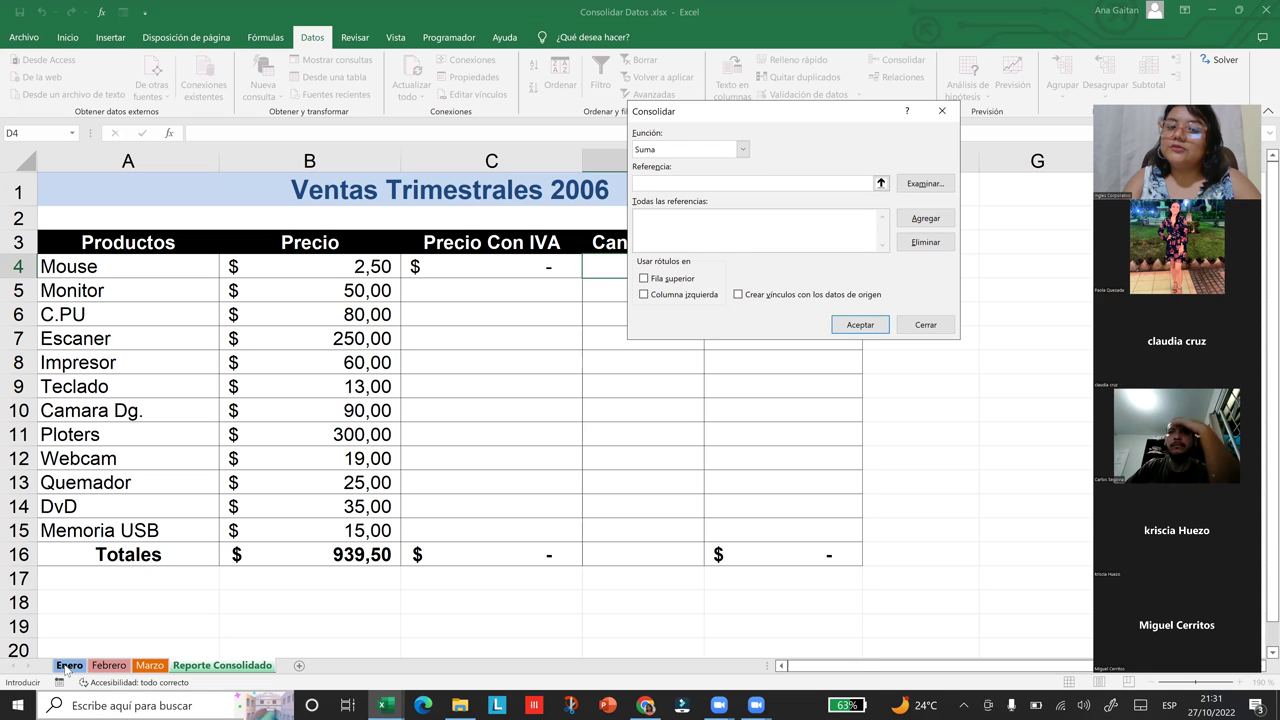
left_click(67, 665)
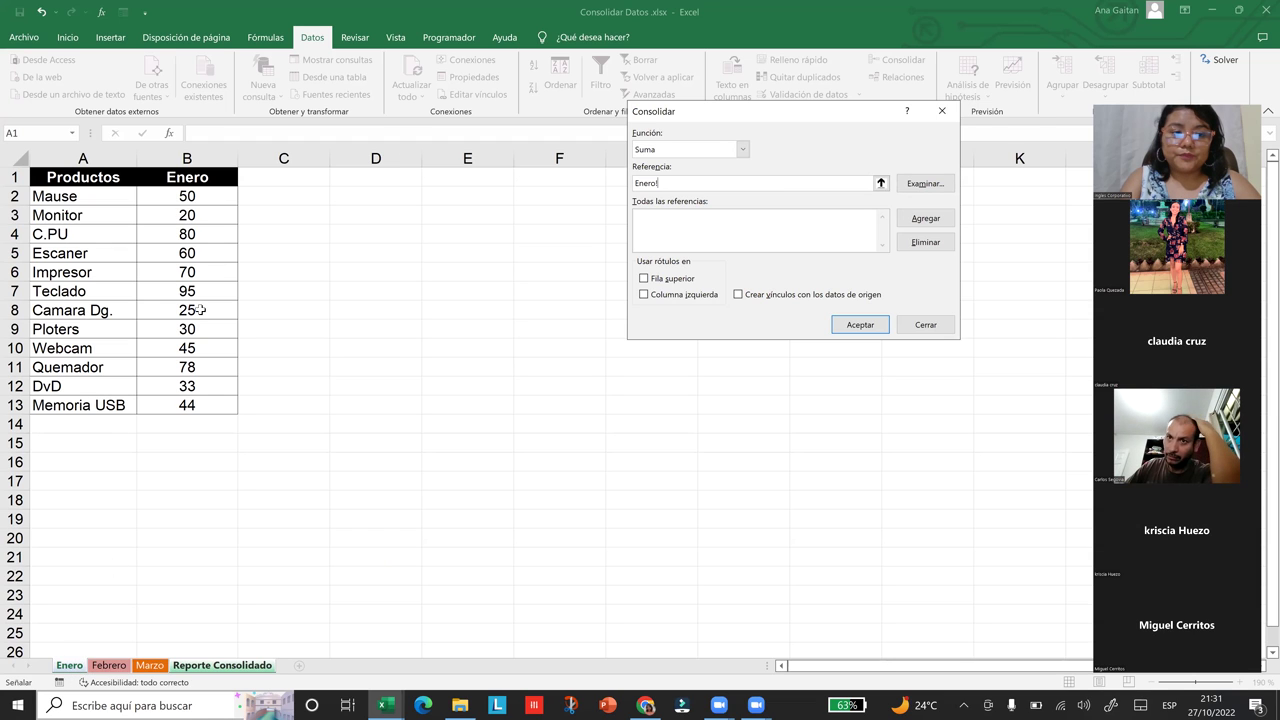
left_click(195, 198)
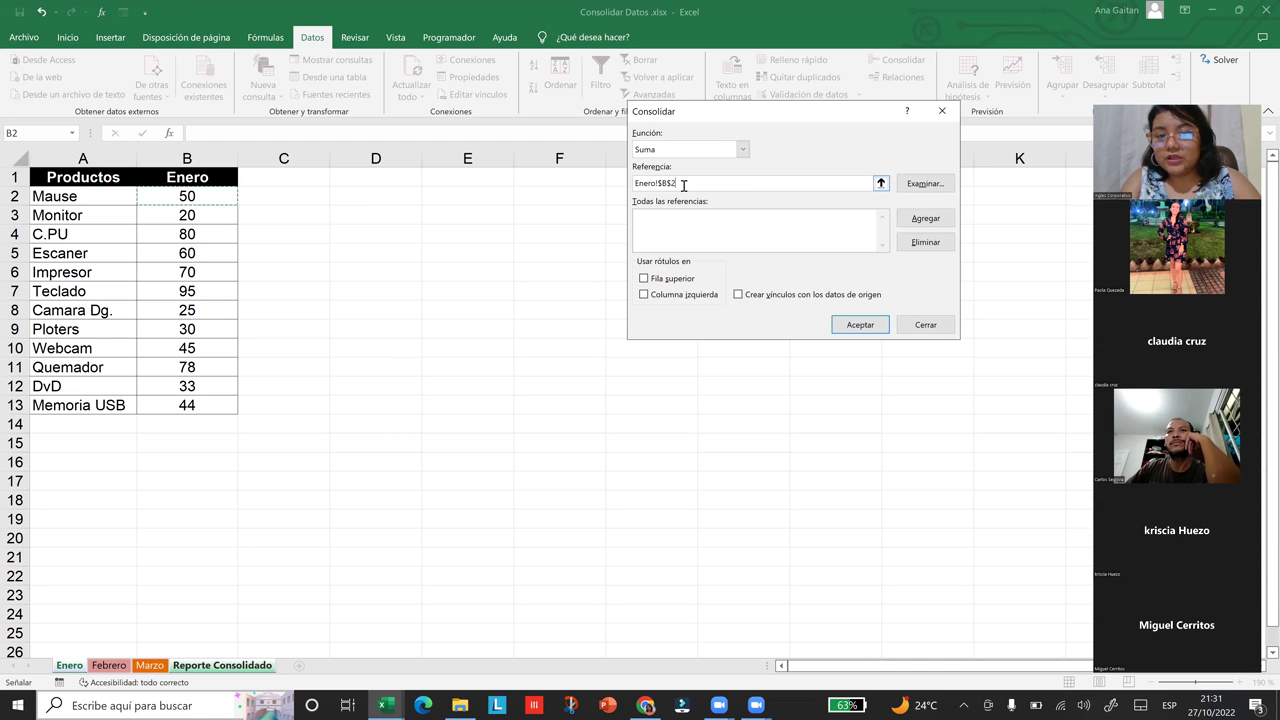
left_click_drag(684, 184, 630, 184)
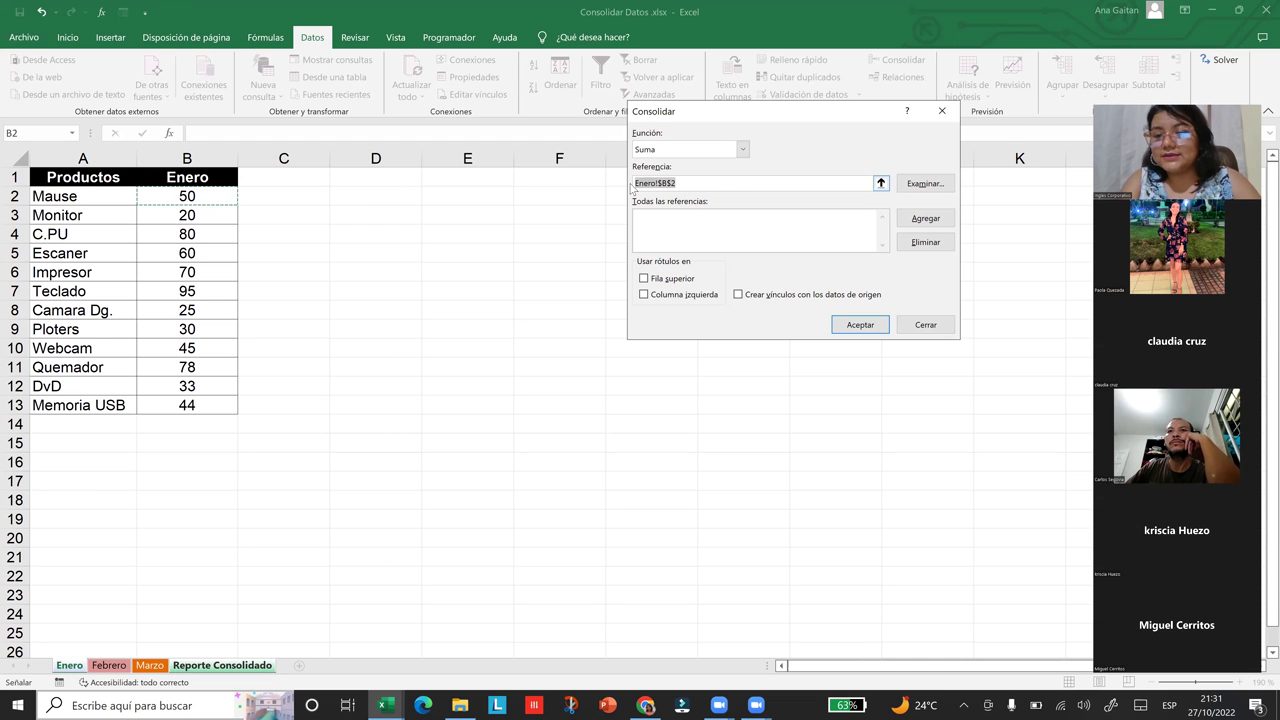
left_click(926, 219)
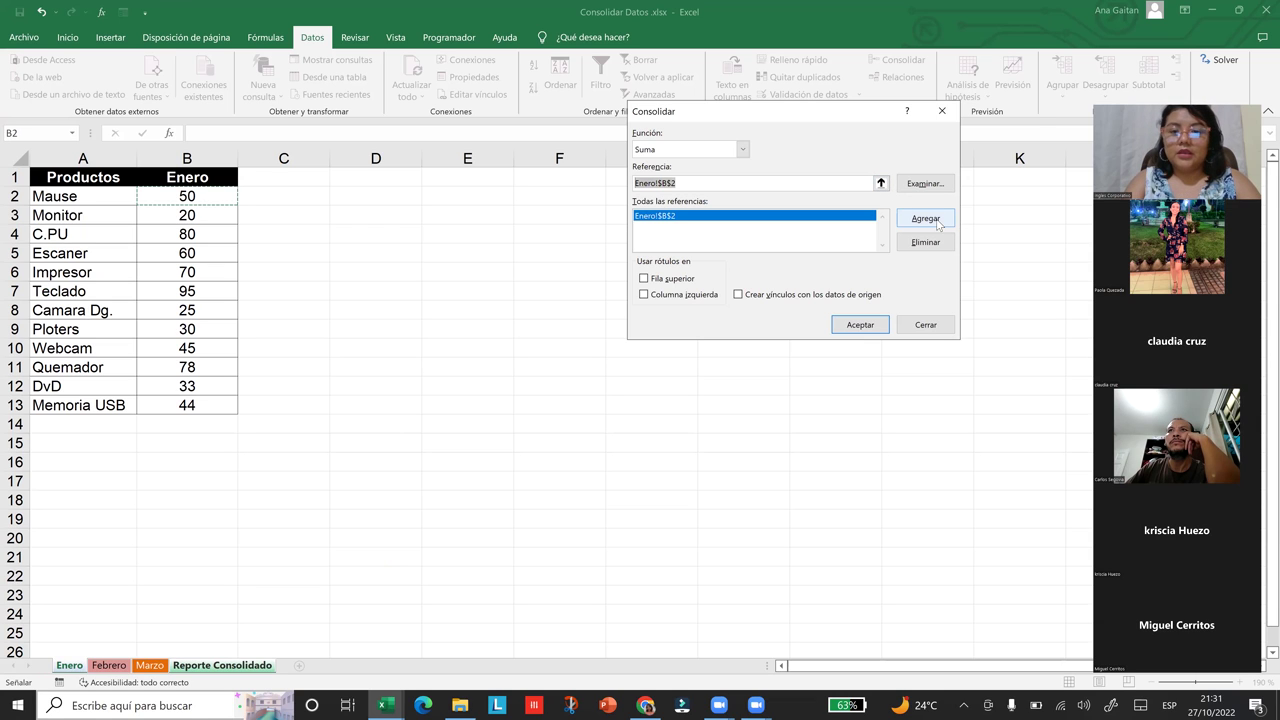
left_click(791, 216)
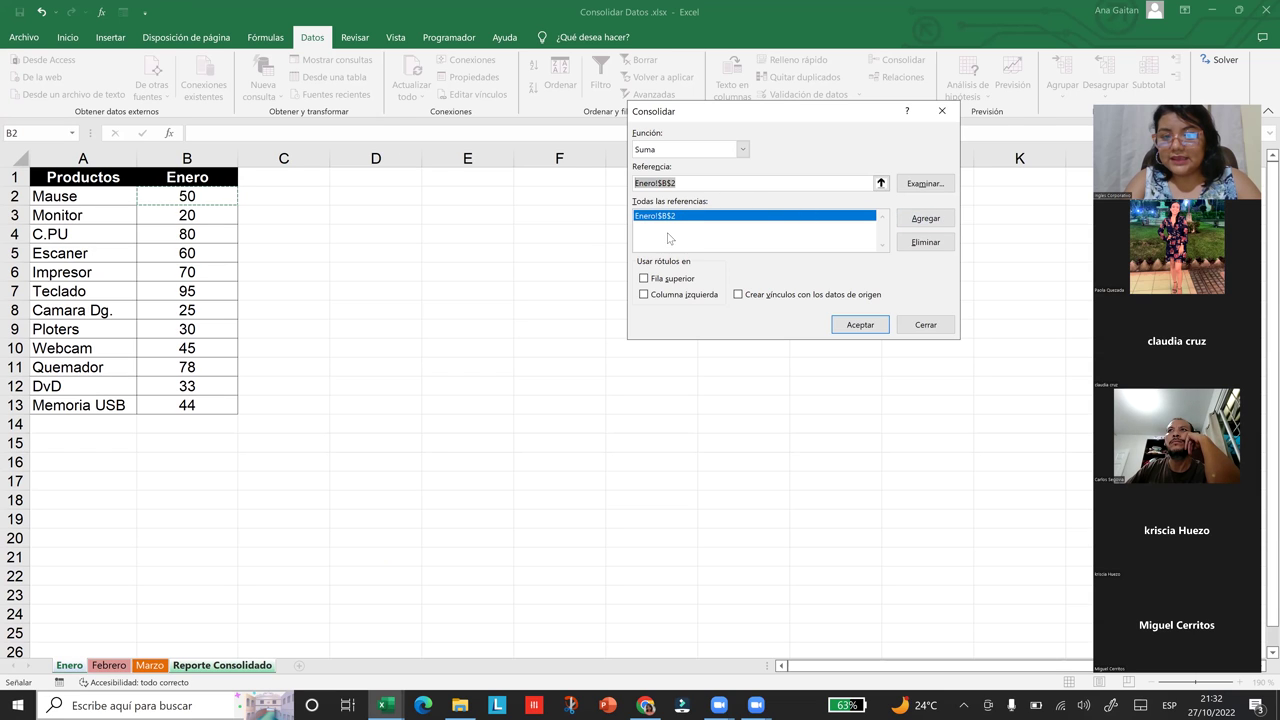
Replace the entered reference with the February Mause quantity, Febrero!$B$2, and add it to the consolidation references
left_click(686, 181)
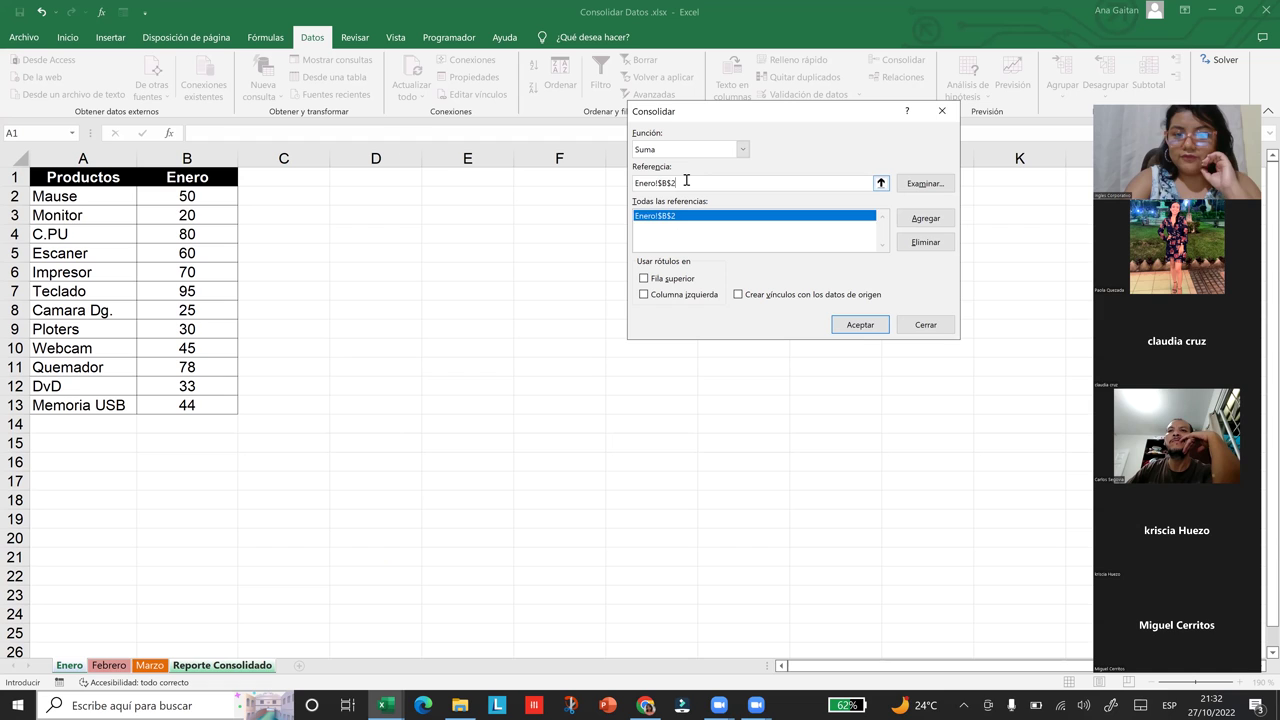
key("BackSpace")
key("BackSpace")
key("BackSpace")
key("BackSpace")
key("BackSpace")
key("BackSpace")
key("BackSpace")
key("BackSpace")
key("BackSpace")
key("BackSpace")
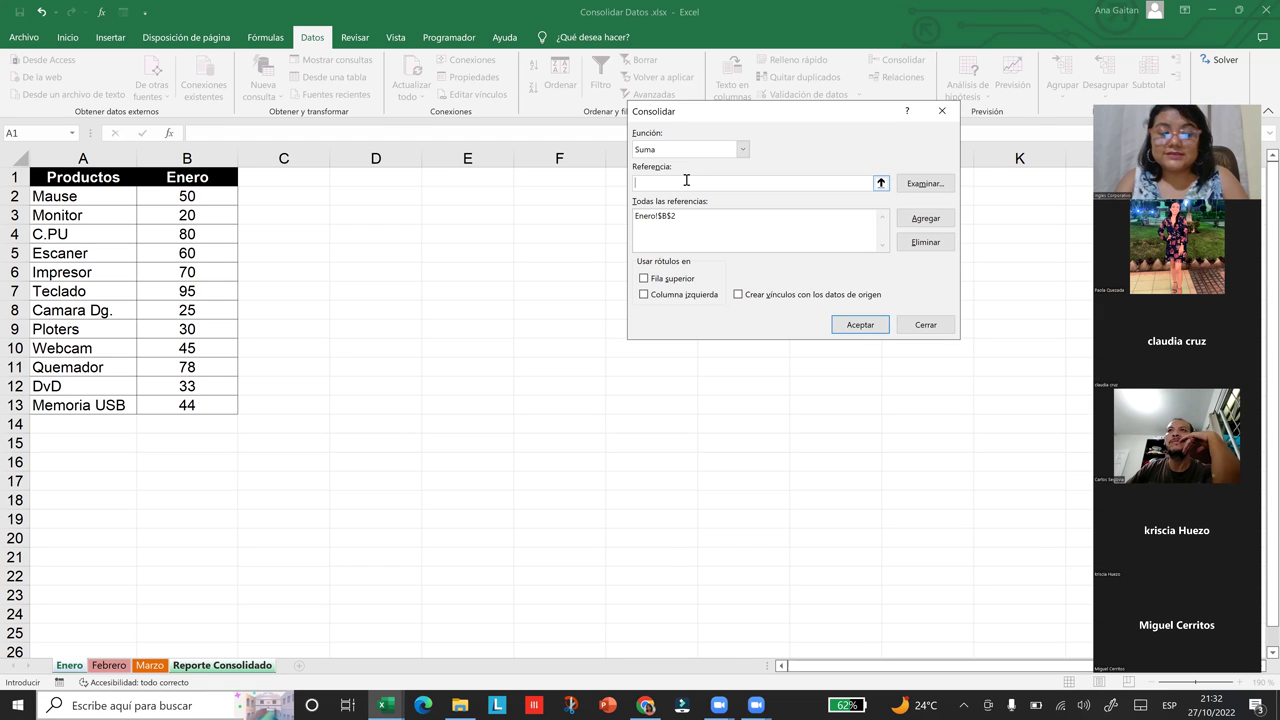
left_click(110, 666)
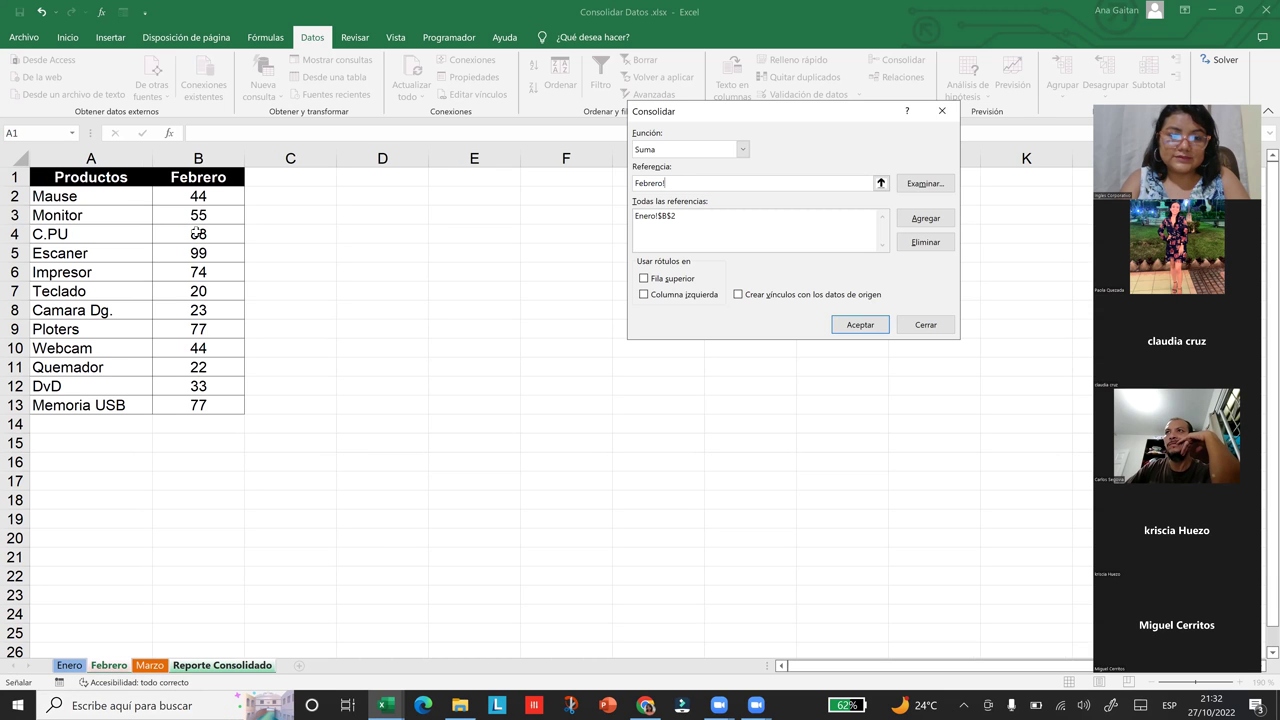
left_click(198, 196)
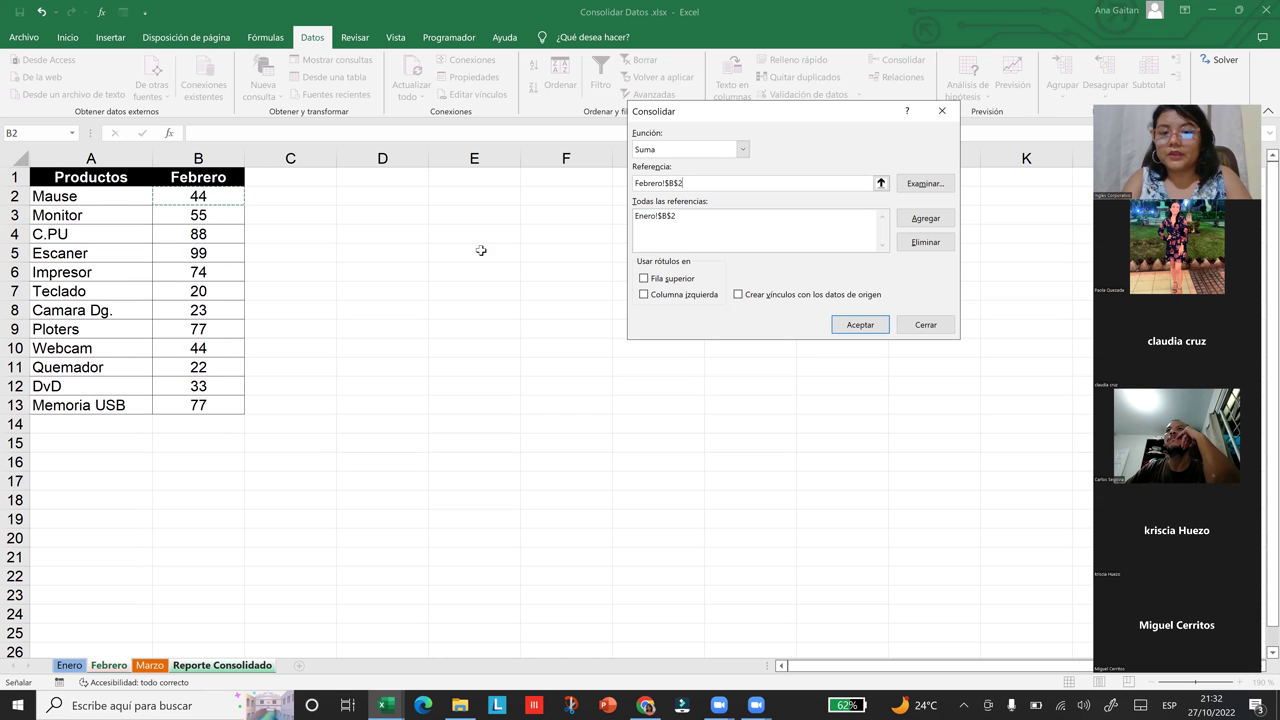
left_click(926, 218)
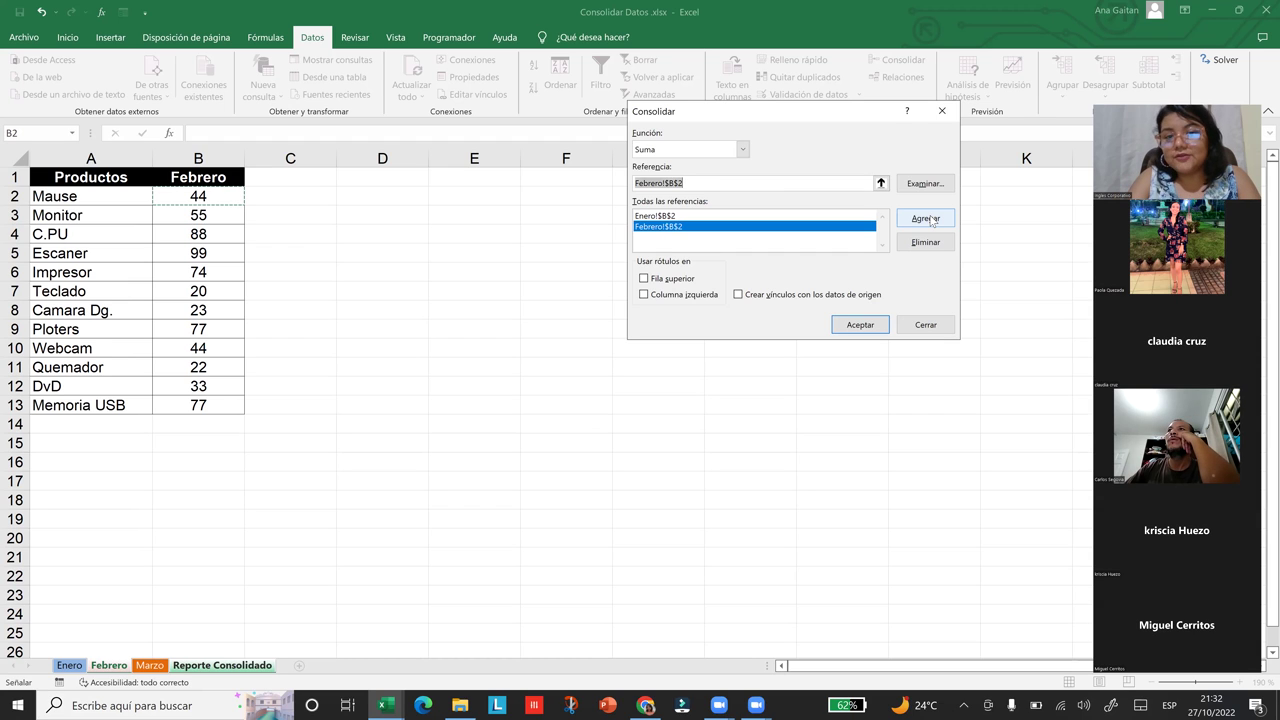
Replace the entered reference with the March Mause quantity, Marzo!$B$2, and add it to the consolidation references
key("BackSpace")
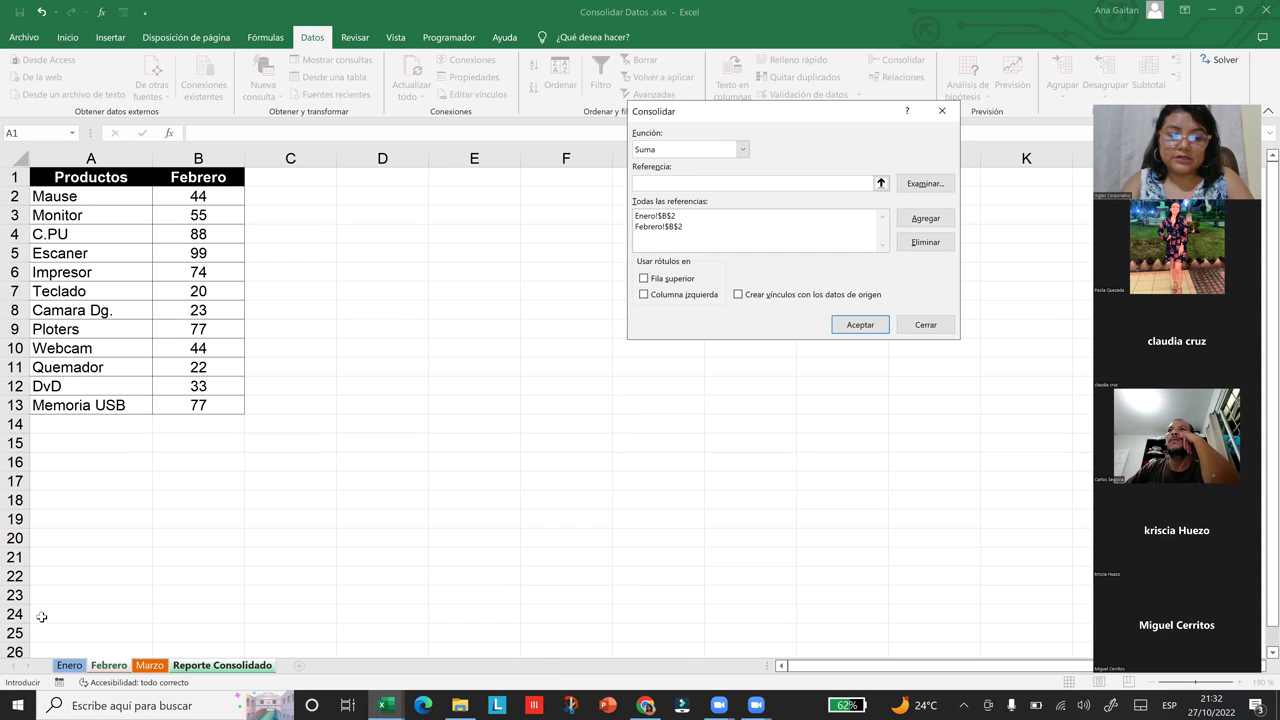
left_click(150, 666)
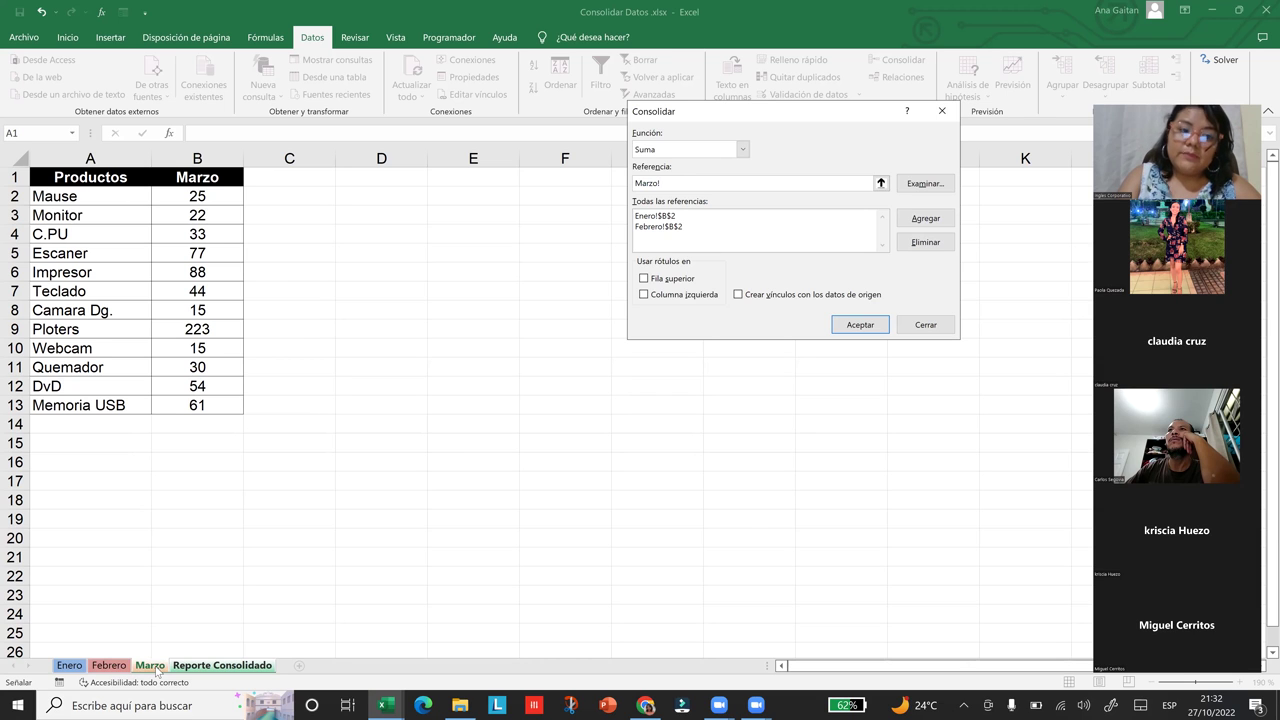
left_click(198, 199)
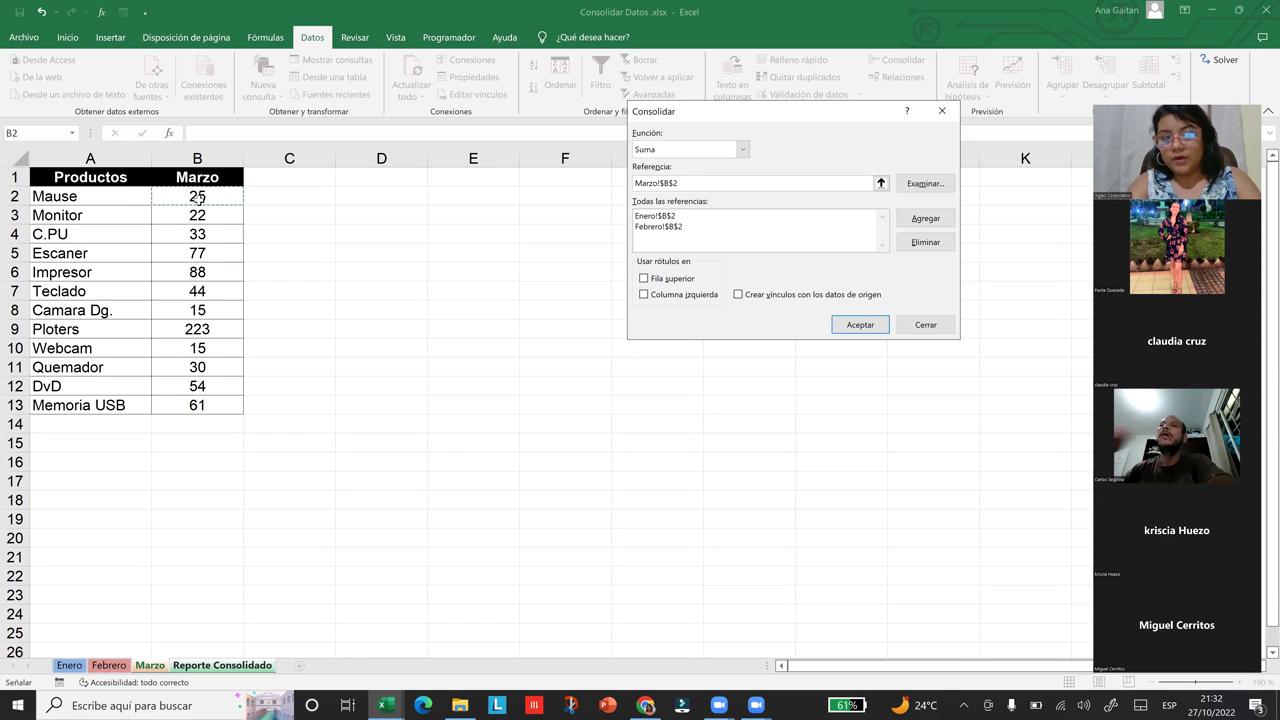
left_click(926, 219)
left_click(914, 212)
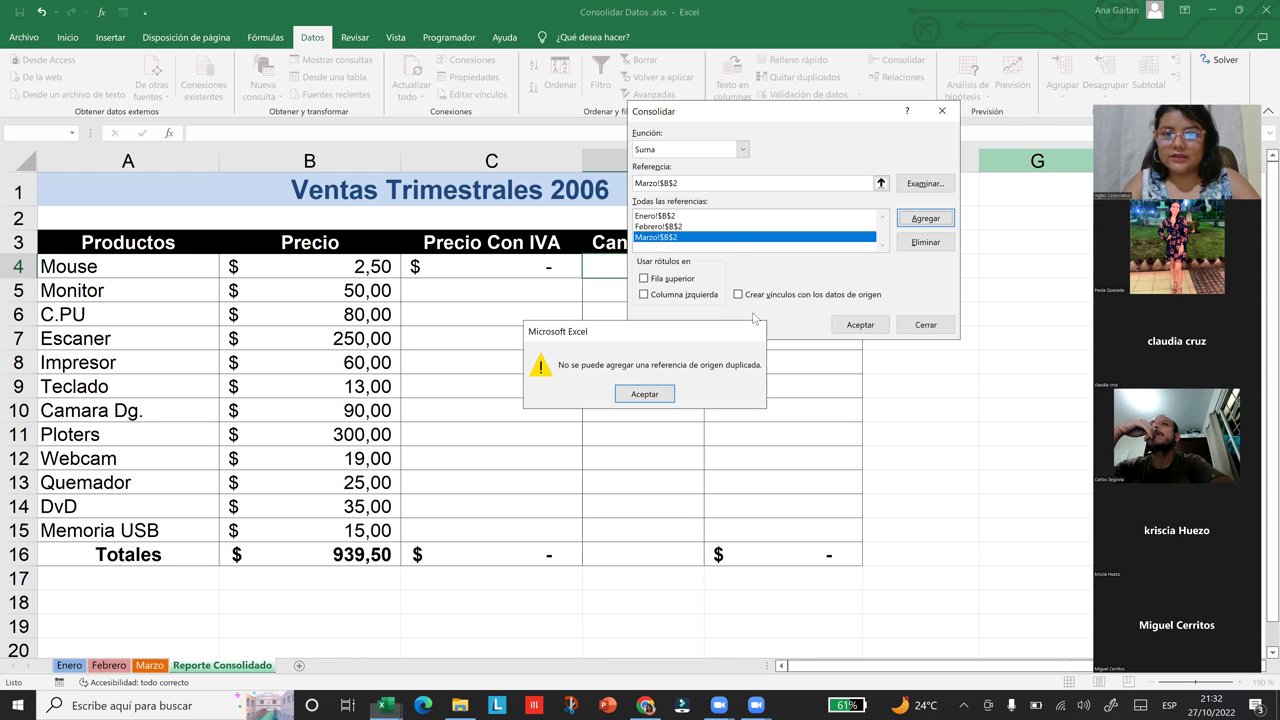
Clear the entered March reference and consolidate the January, February and March Mause quantities into D4
left_click(757, 332)
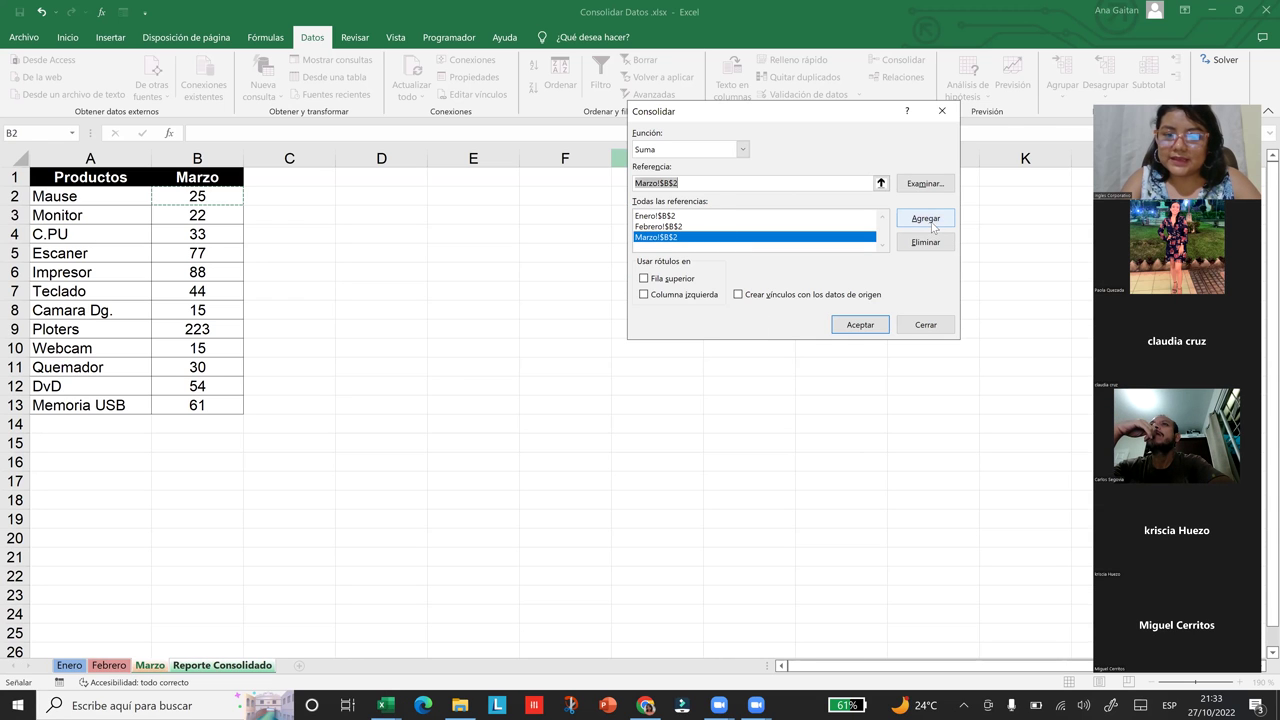
left_click(719, 184)
key("BackSpace")
key("BackSpace")
key("BackSpace")
key("BackSpace")
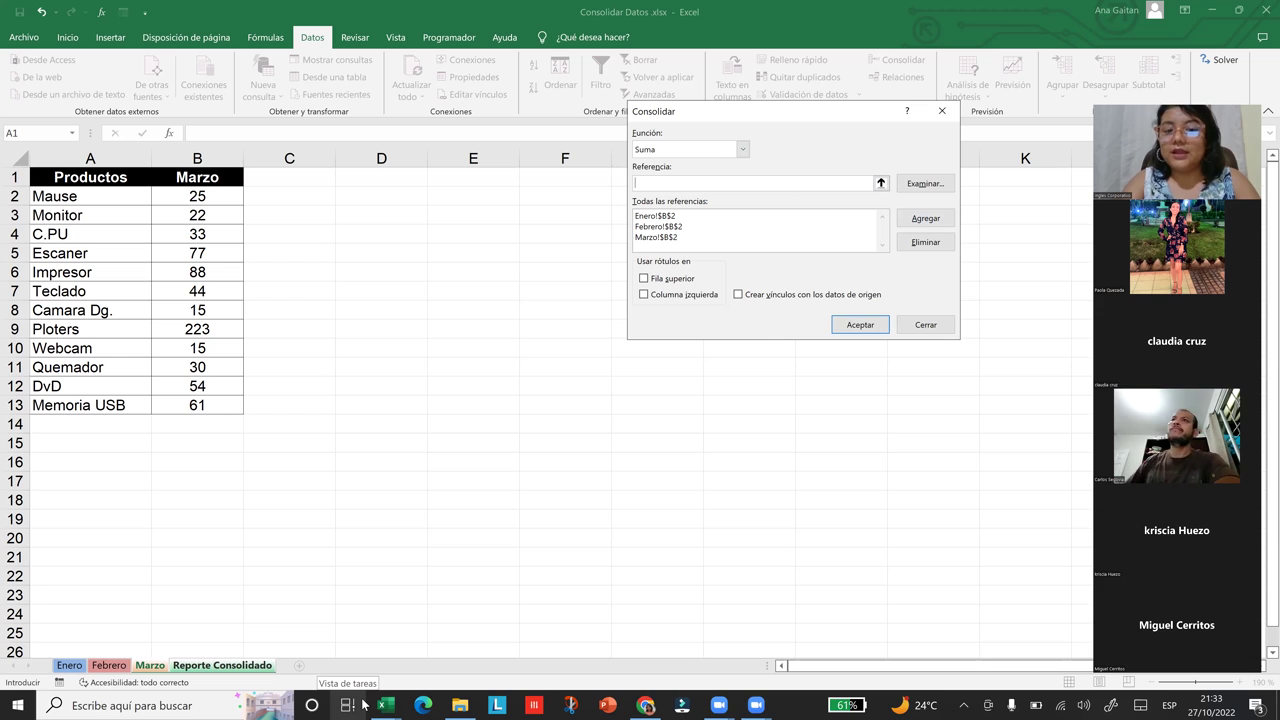
left_click(862, 326)
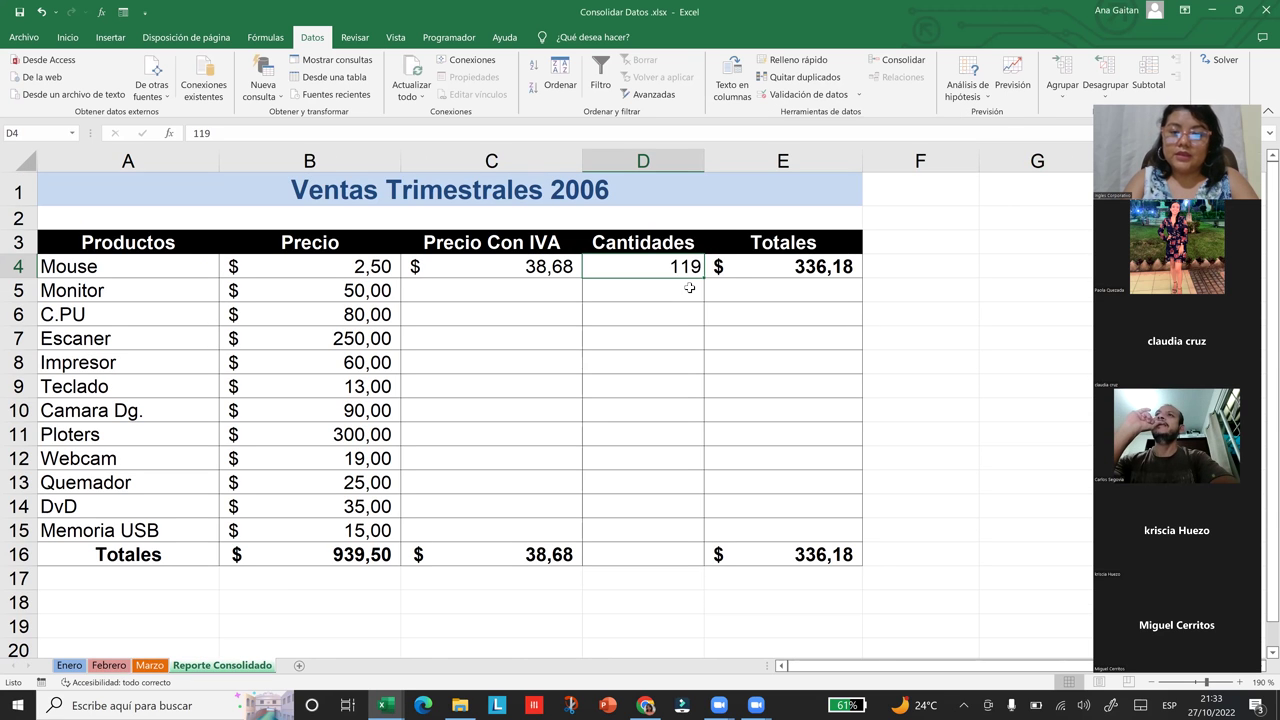
Enter the check formula =SUMA(Enero!B2;Febrero!B2;Marzo!B2) in cell F4, beside the Mouse row
left_click(909, 273)
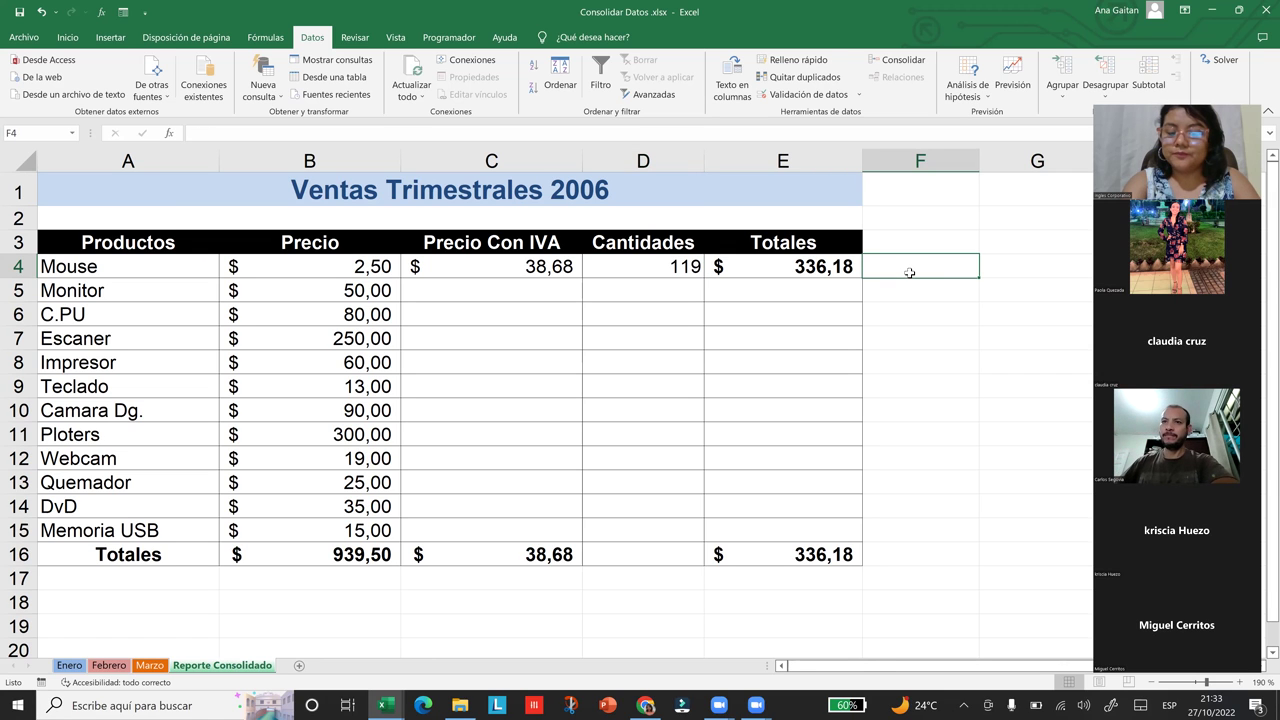
type("=")
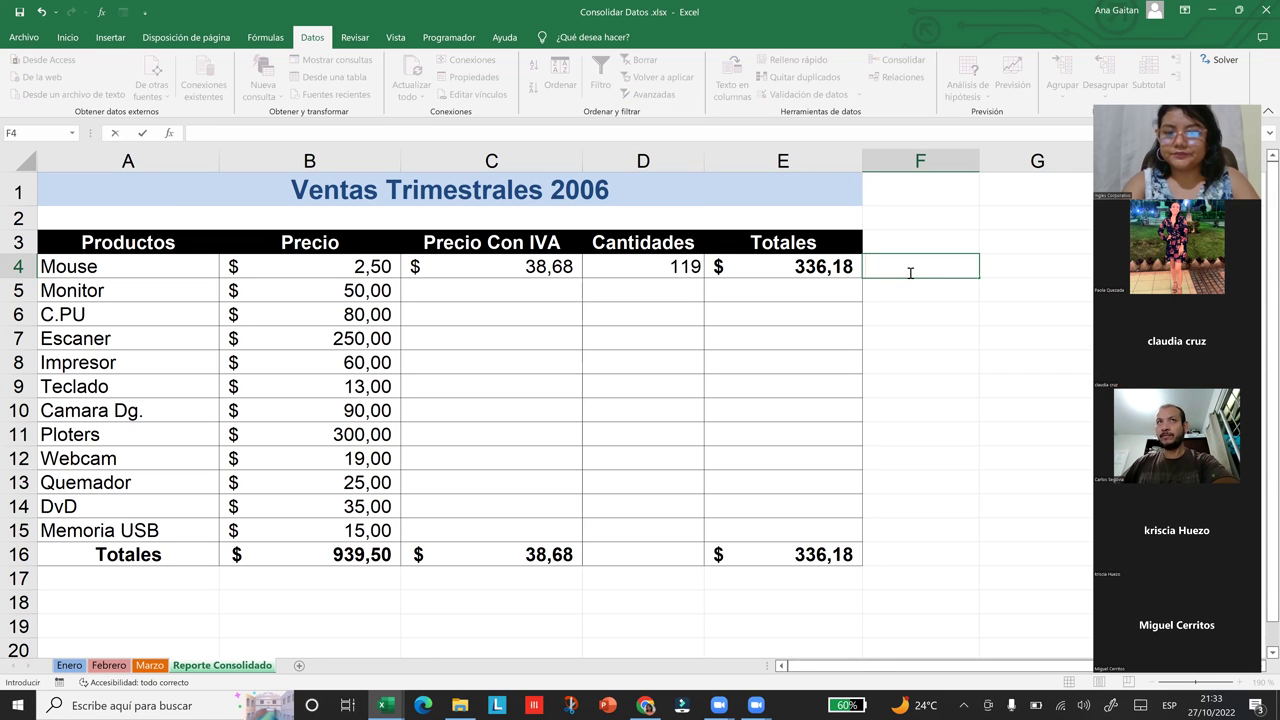
type("=")
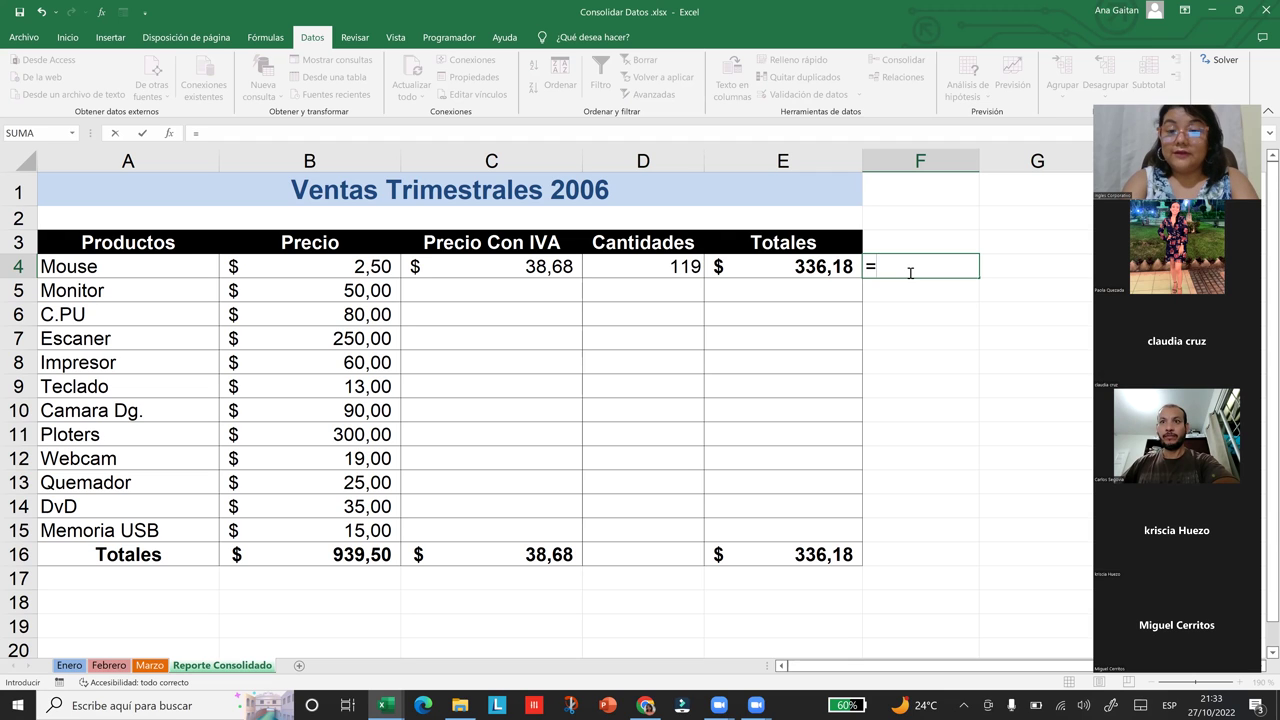
type("suma")
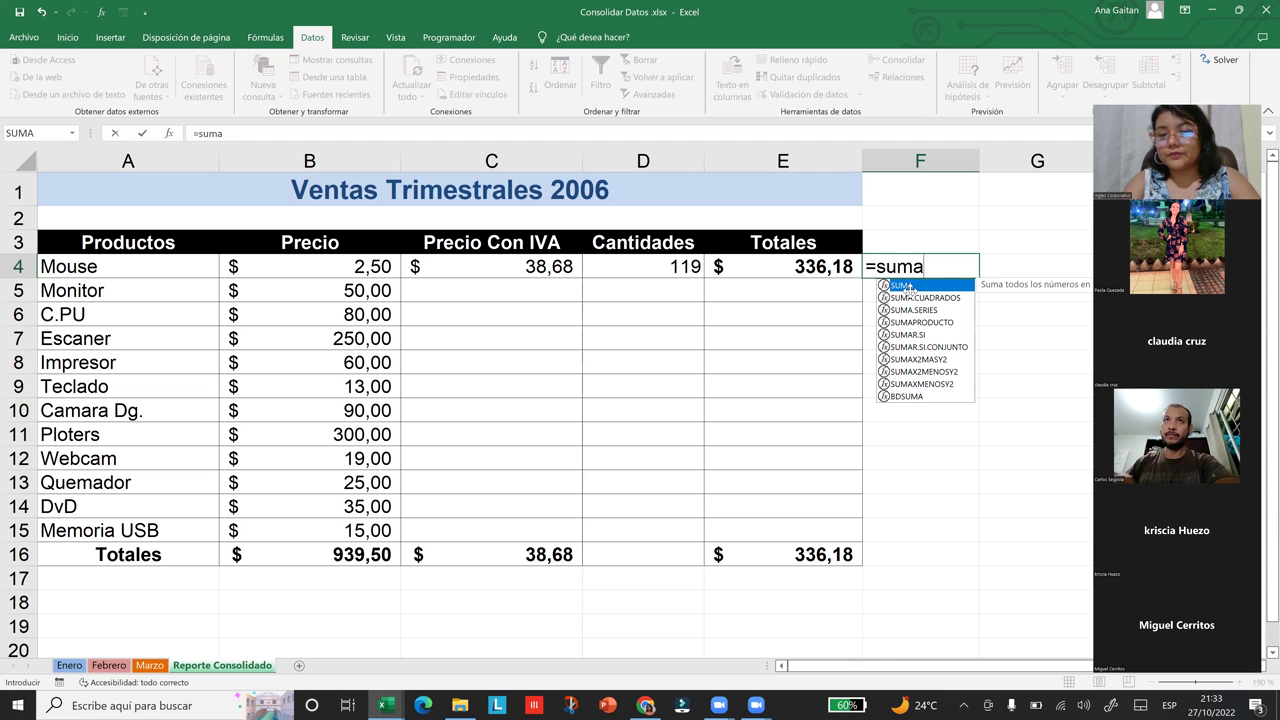
key("Tab")
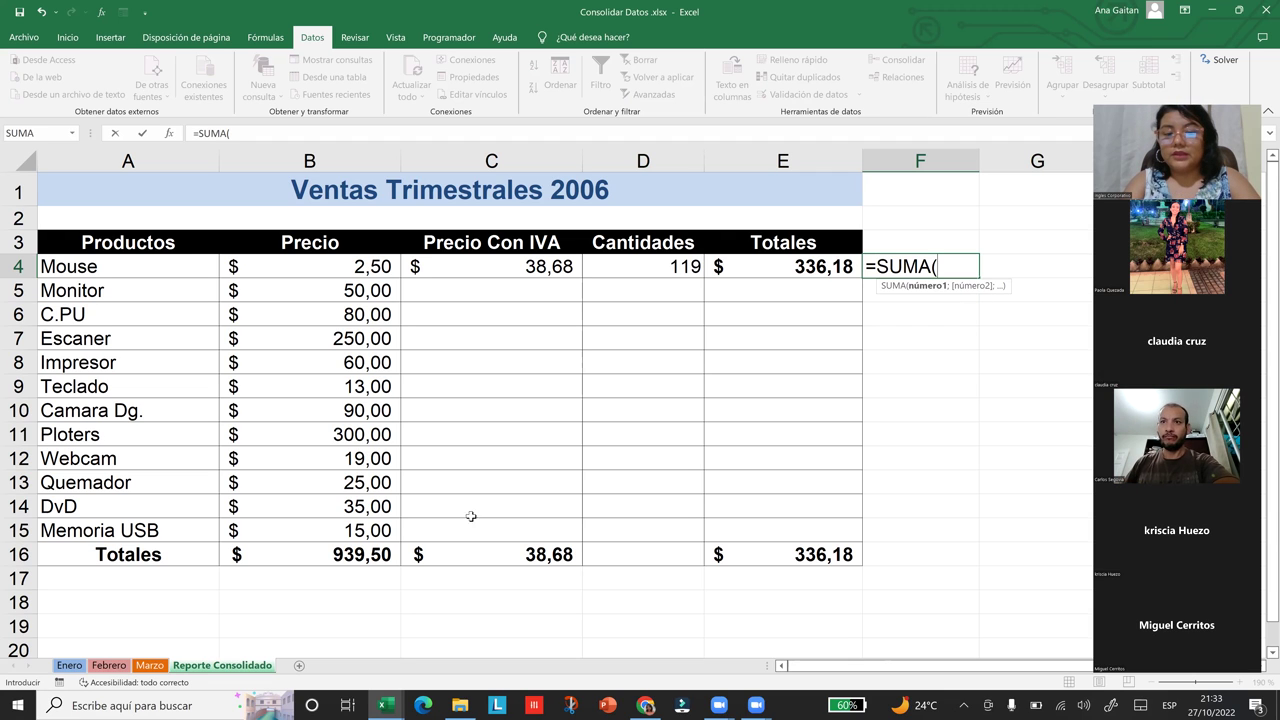
left_click(69, 665)
left_click(201, 196)
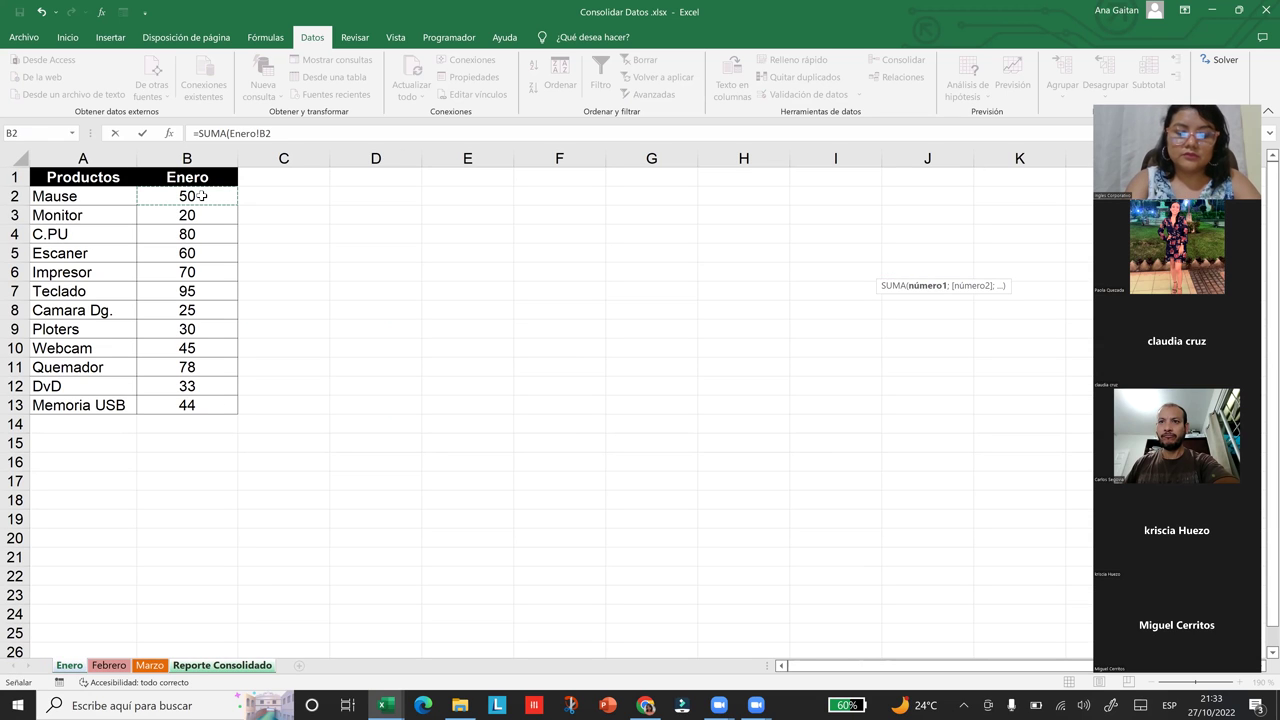
type(";")
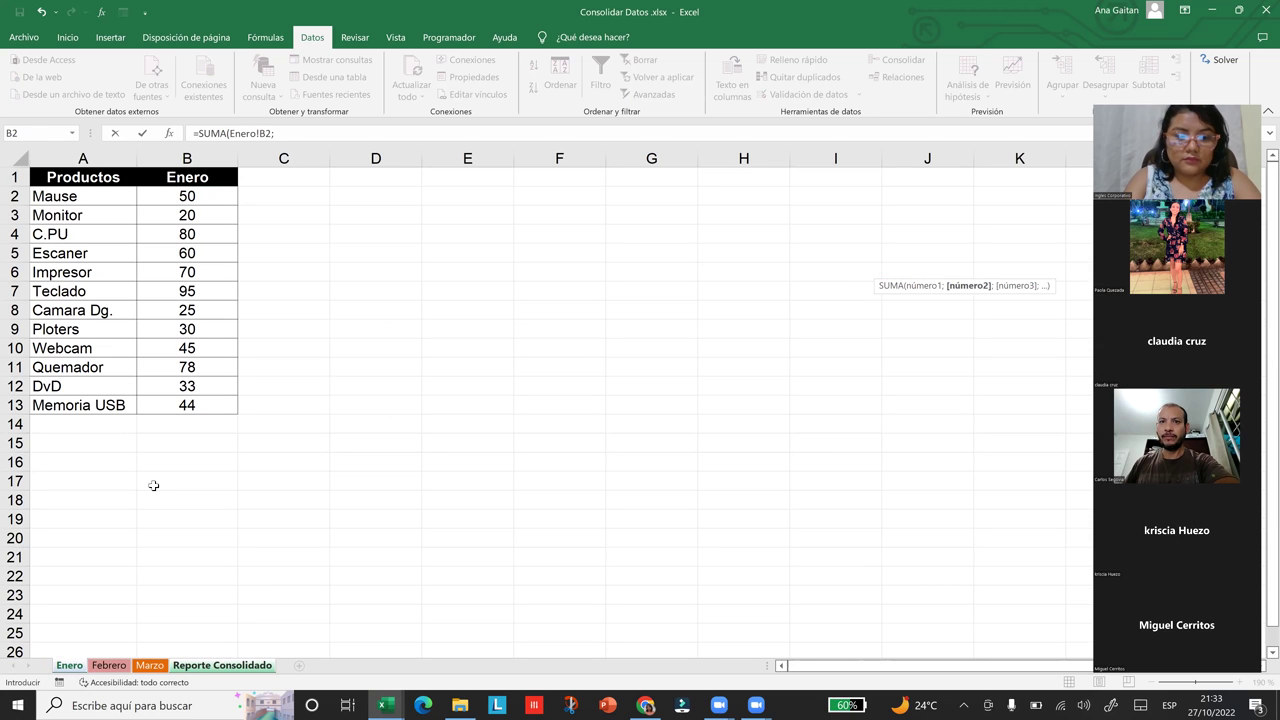
left_click(118, 666)
left_click(200, 196)
type(";")
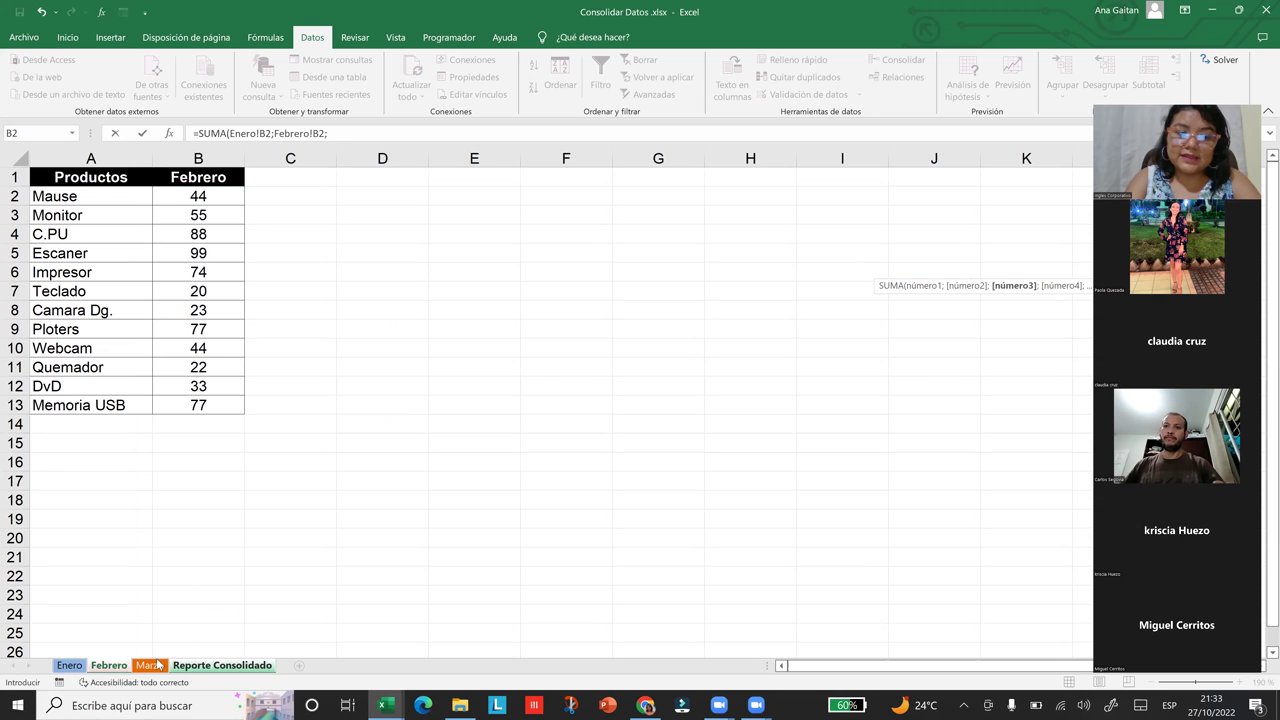
left_click(152, 665)
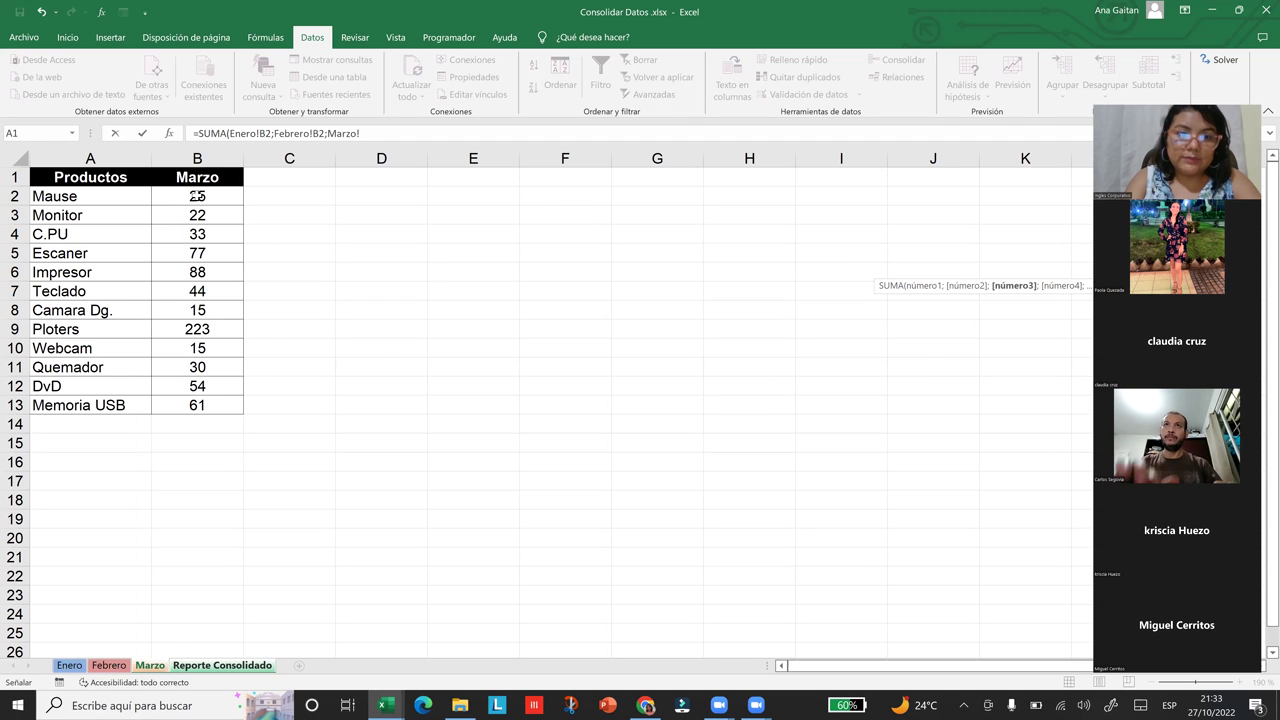
left_click(197, 196)
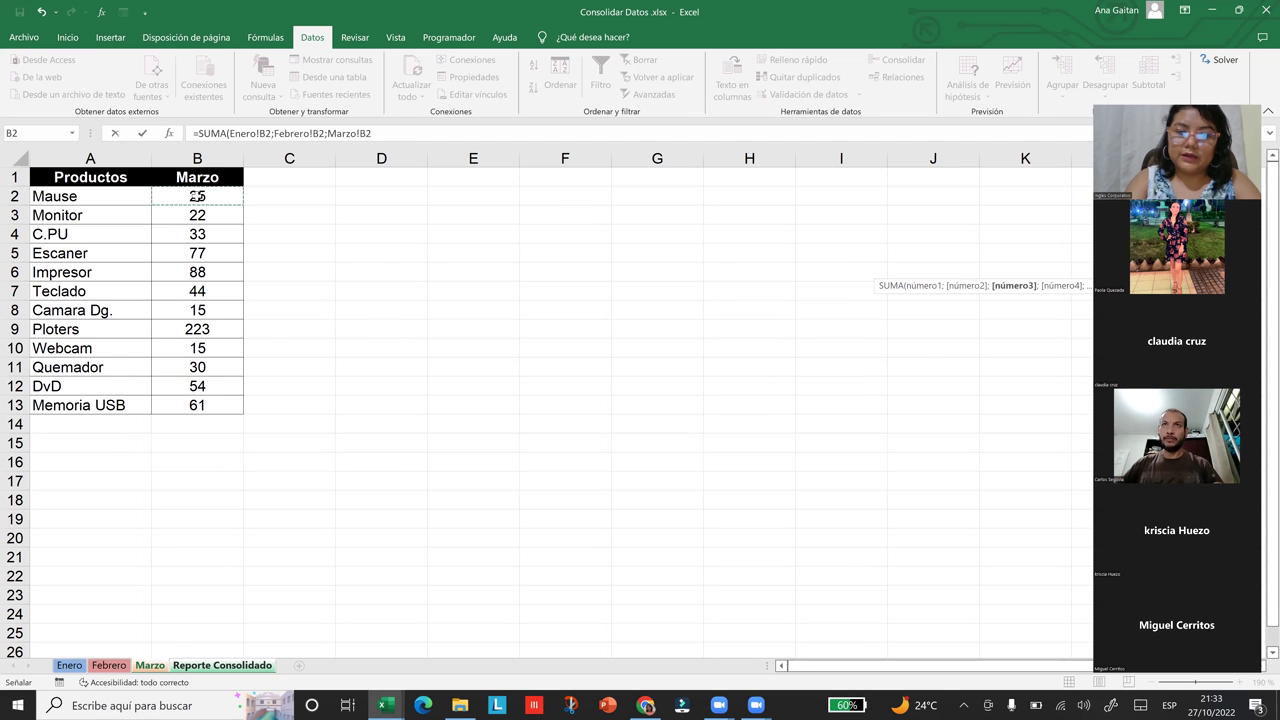
key("Return")
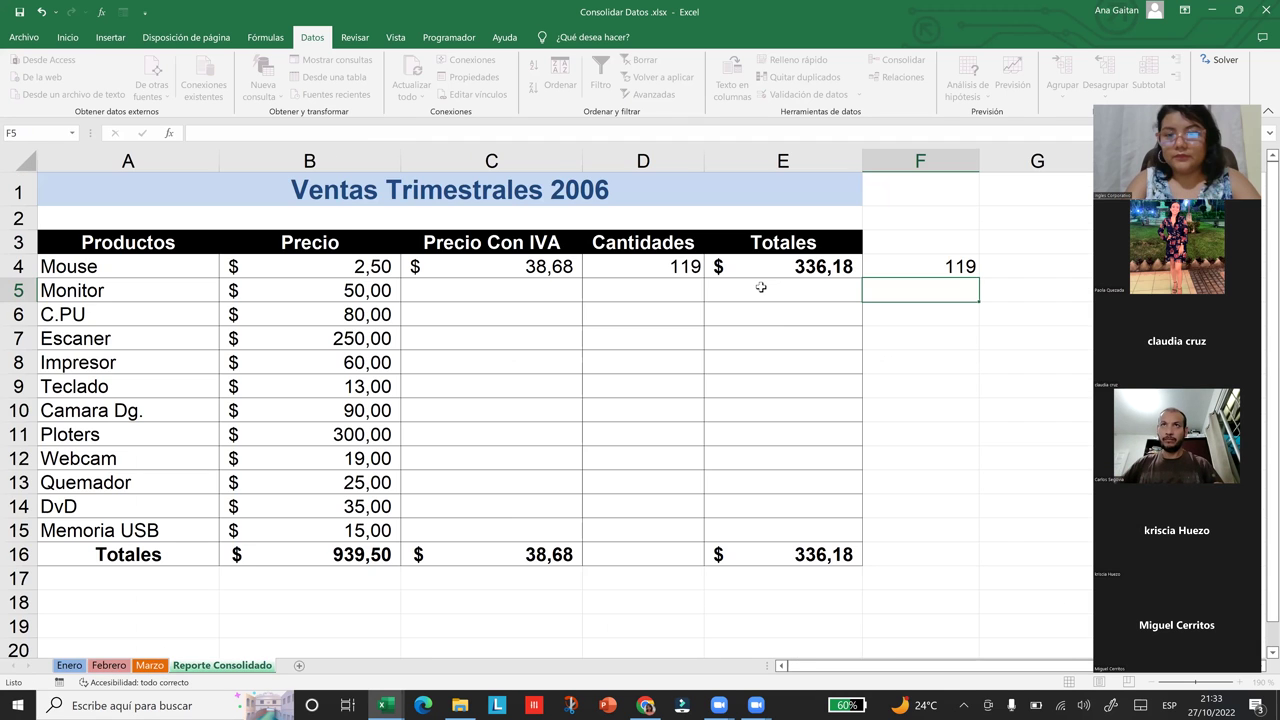
left_click(955, 267)
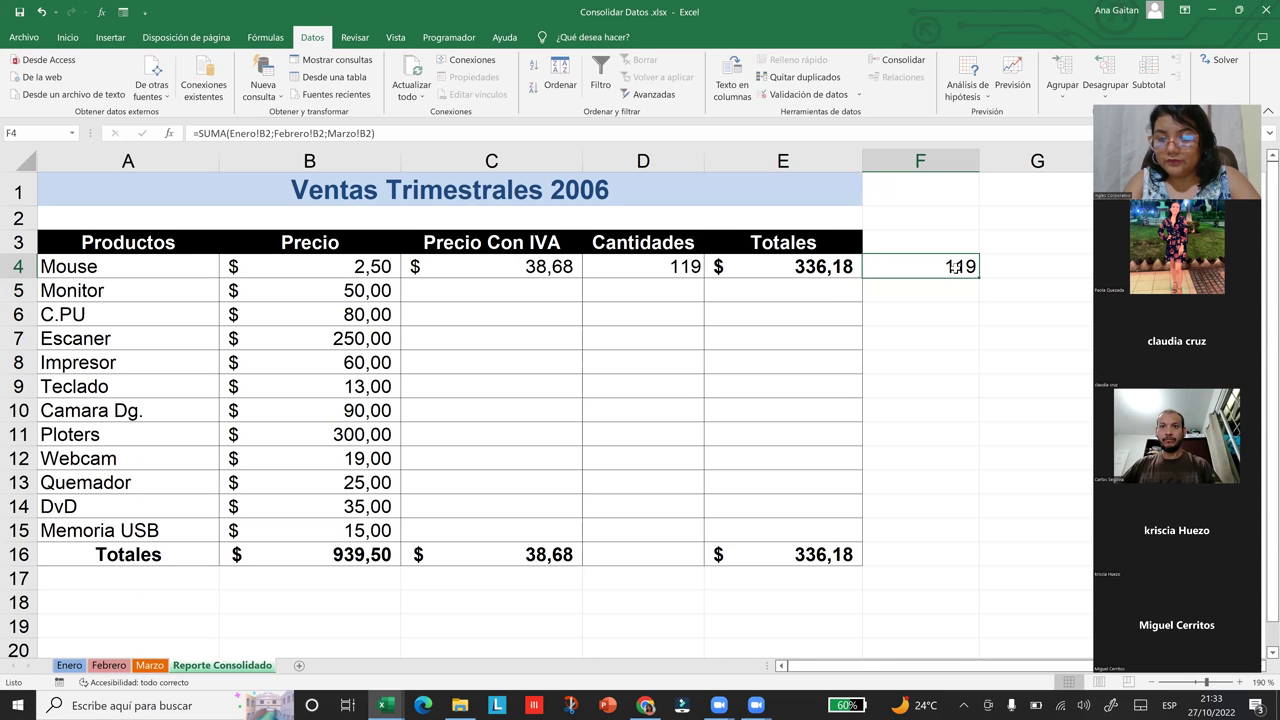
Try to extend the Mouse quantity in D4 down to D15, using the fill series option (Serie de relleno)
left_click(684, 266)
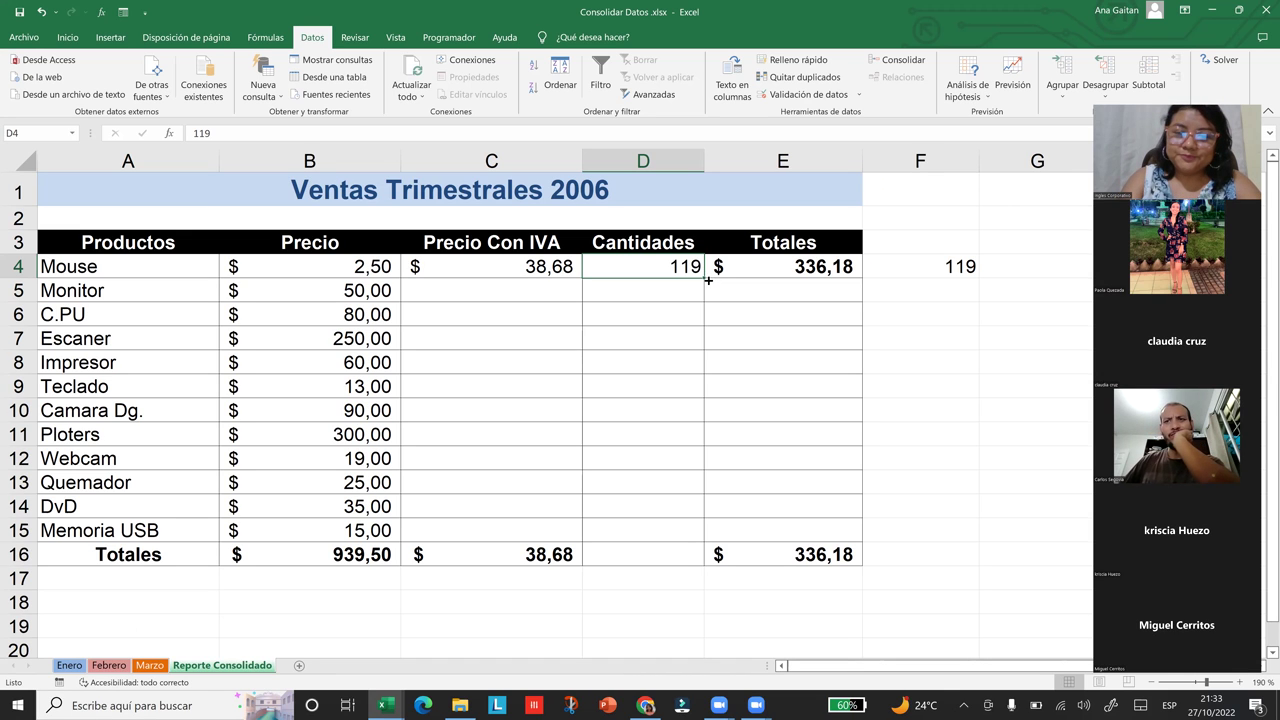
left_click_drag(705, 279, 703, 360)
left_click_drag(697, 464, 686, 580)
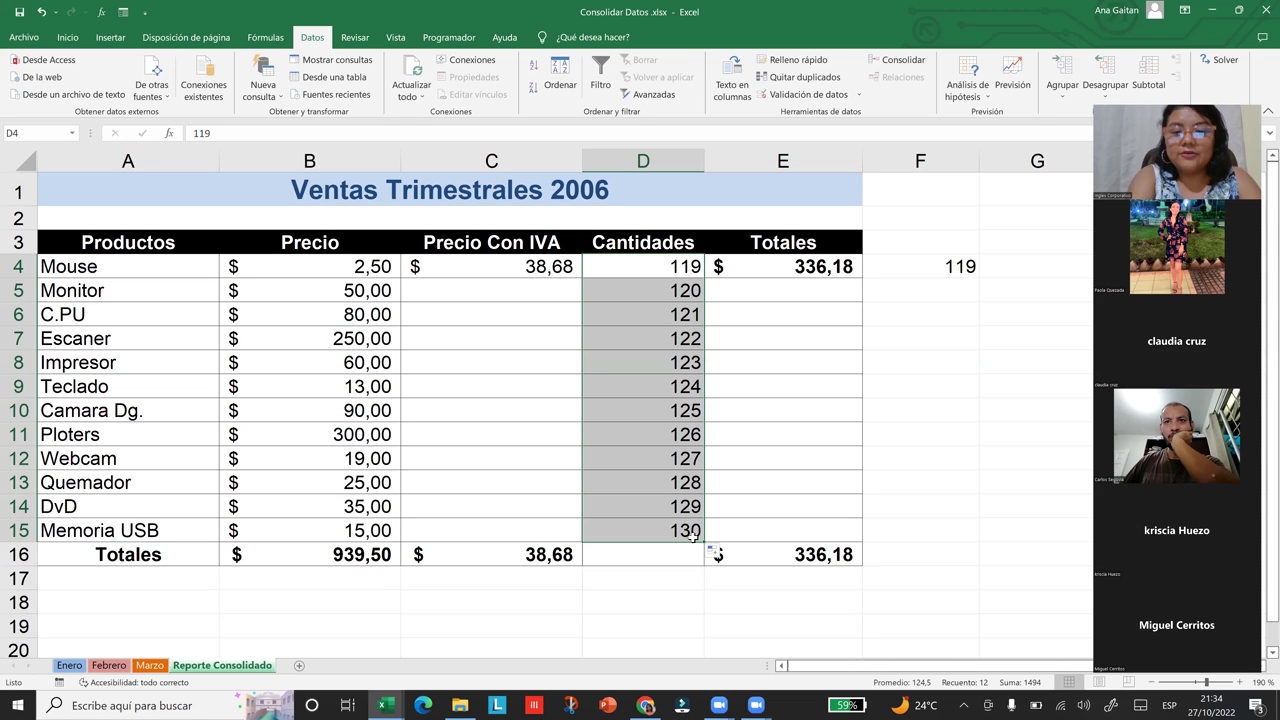
key("ctrl+z")
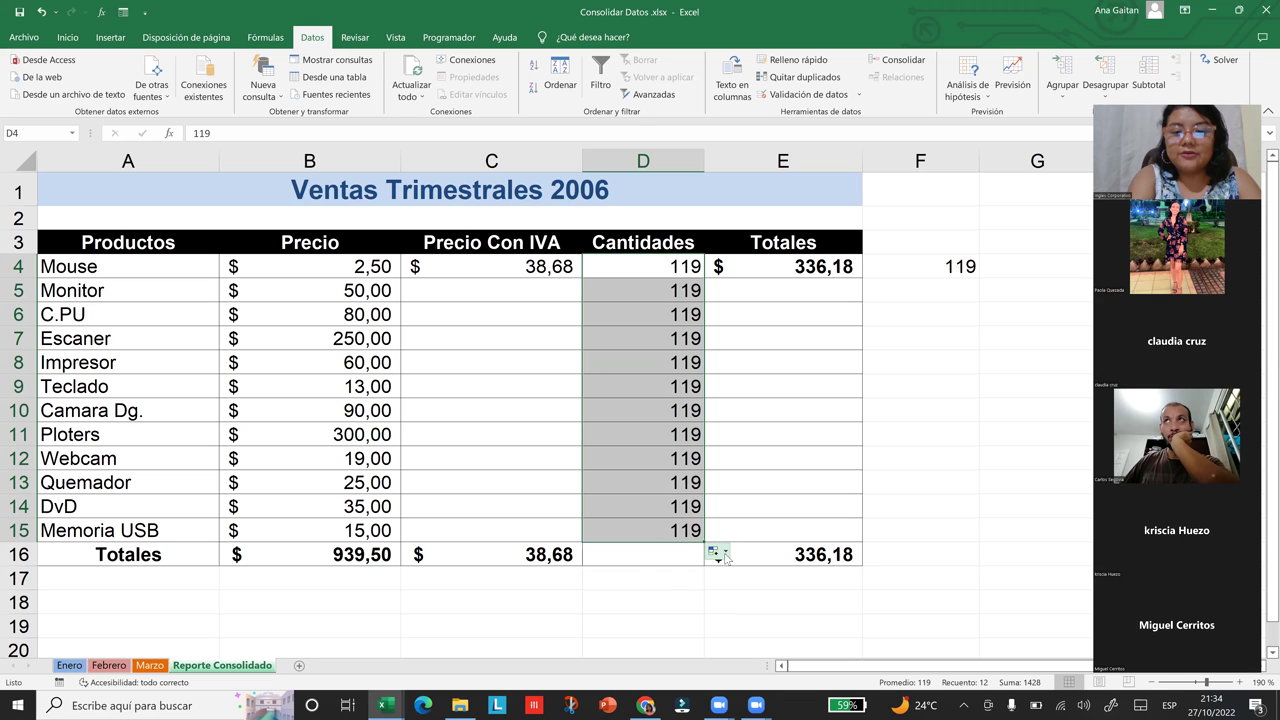
left_click(724, 553)
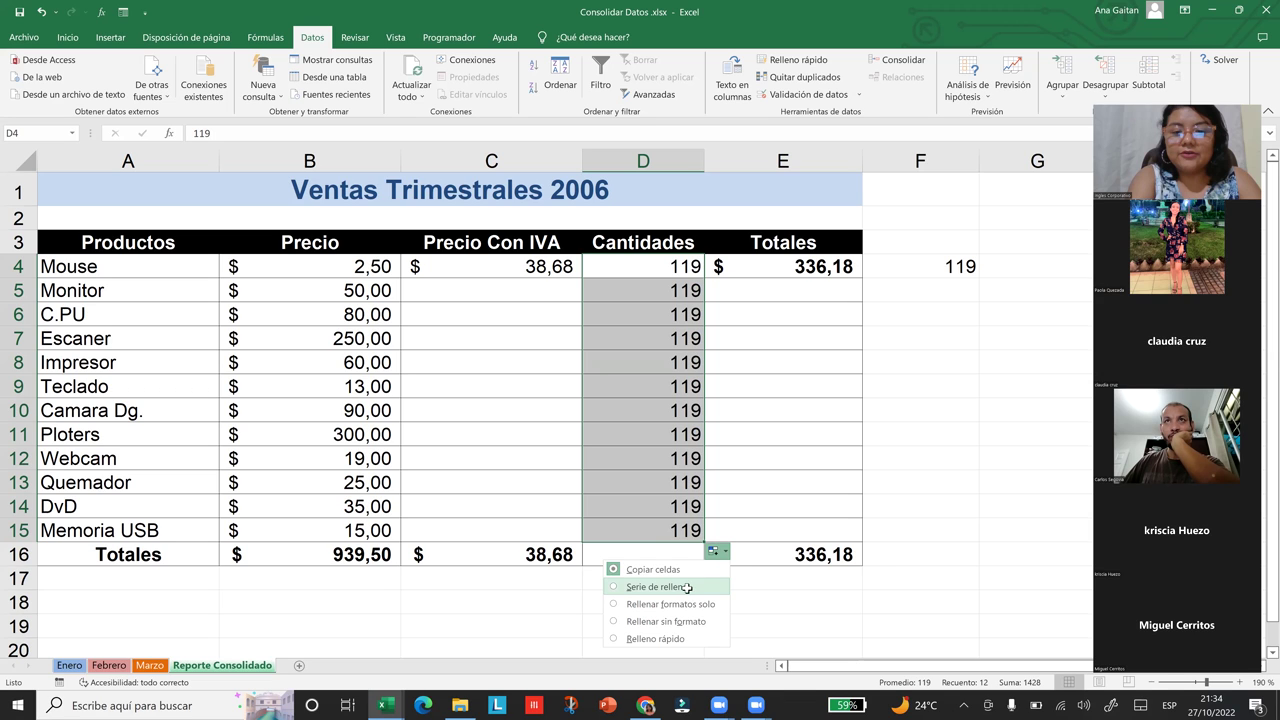
left_click(687, 588)
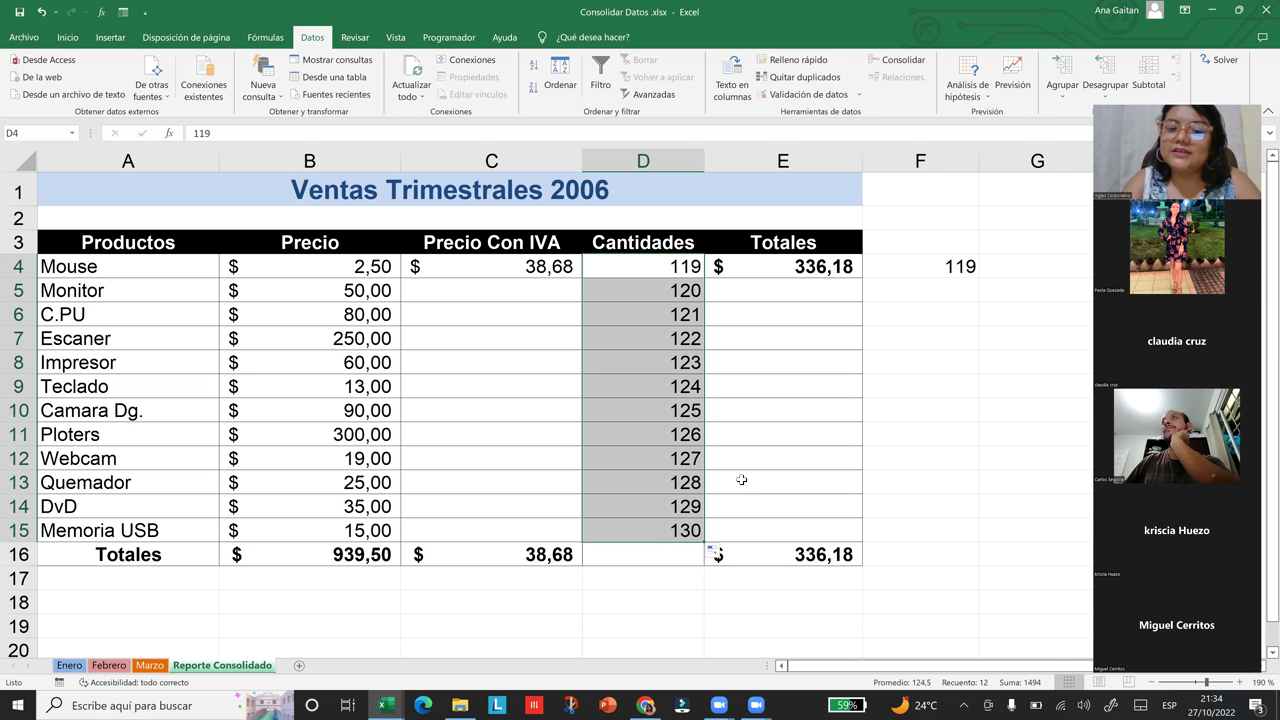
Clear the filled quantities from D5 through D15
left_click(690, 298)
left_click_drag(679, 440, 677, 527)
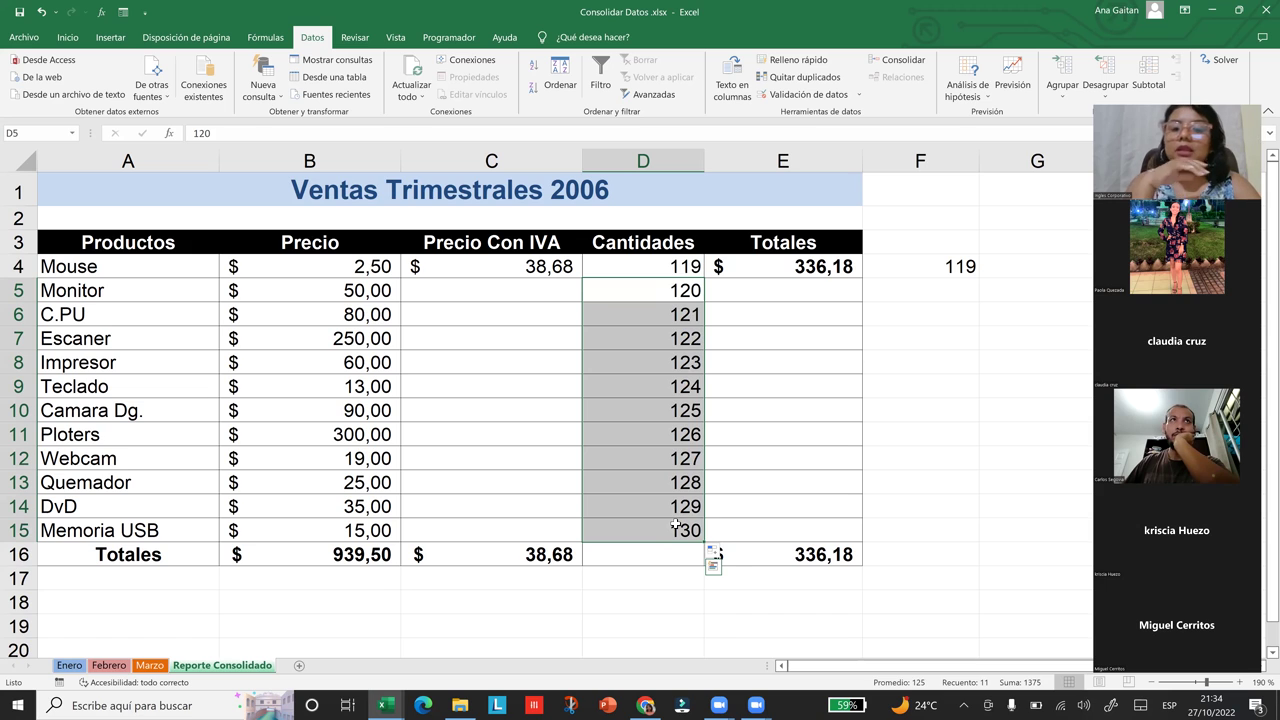
key("Delete")
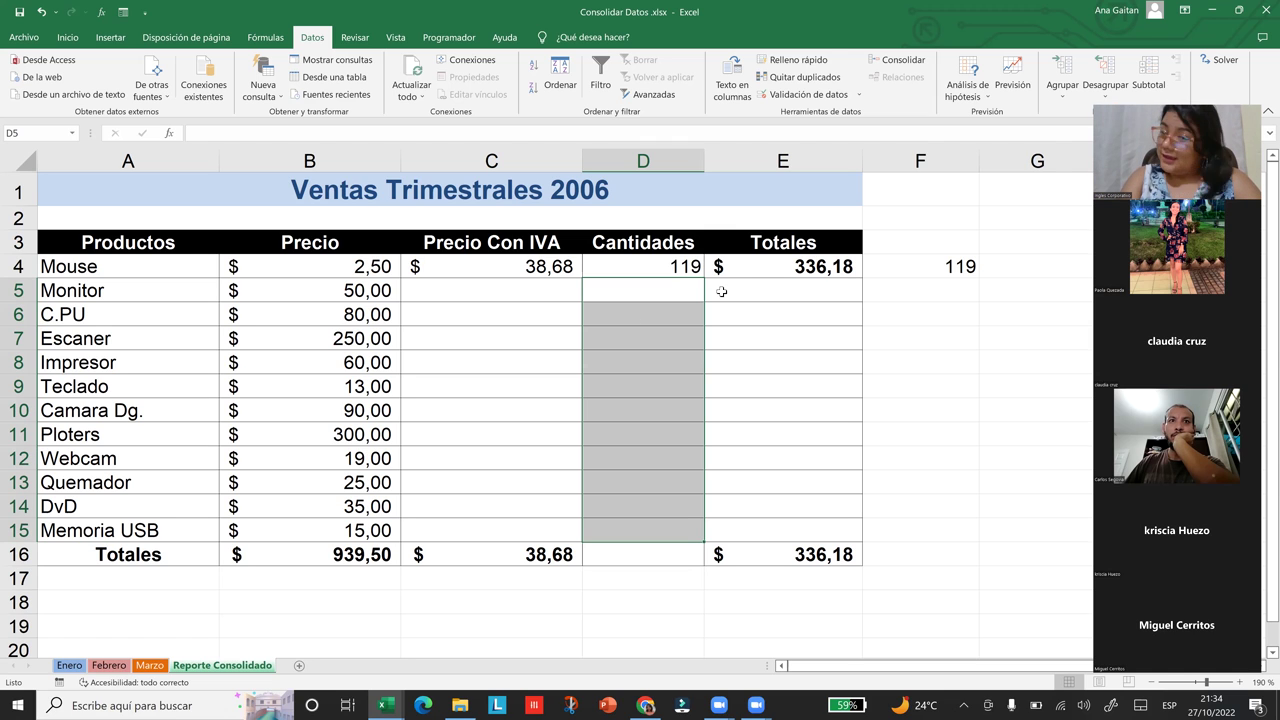
Start a consolidation for the Monitor quantity in D5 and remove all three Mause references
left_click(683, 290)
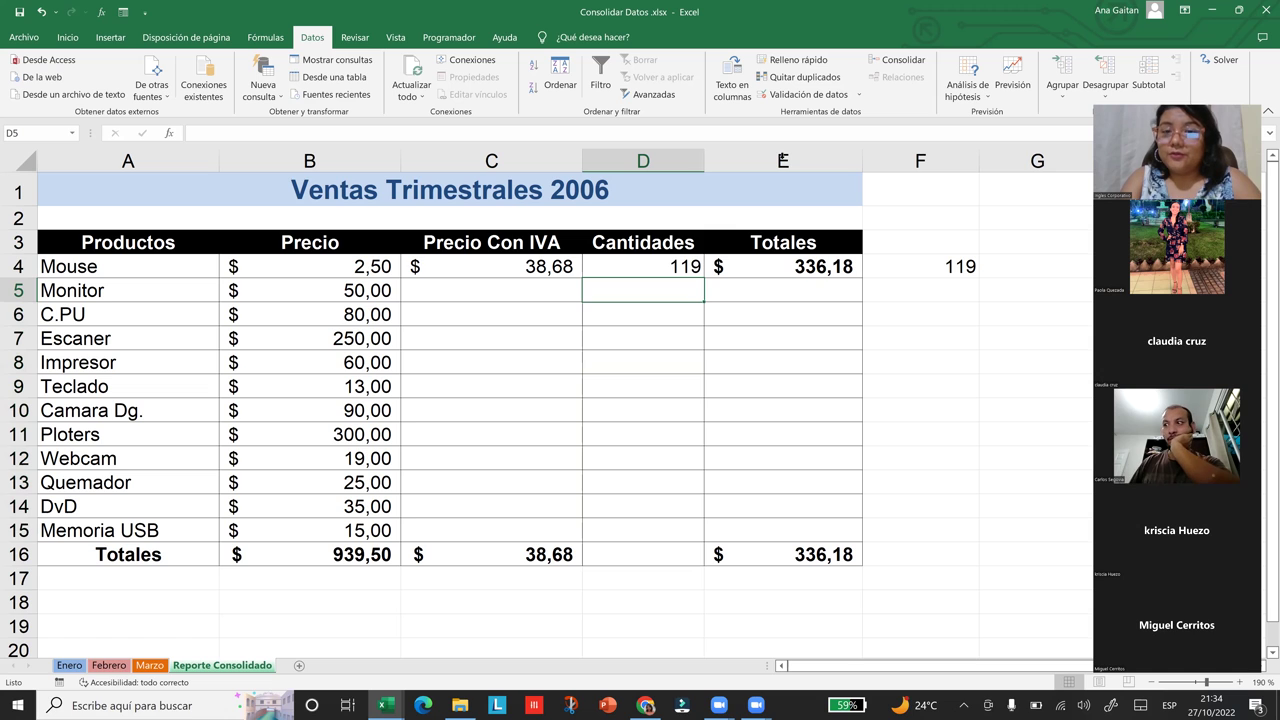
left_click(903, 60)
left_click(672, 237)
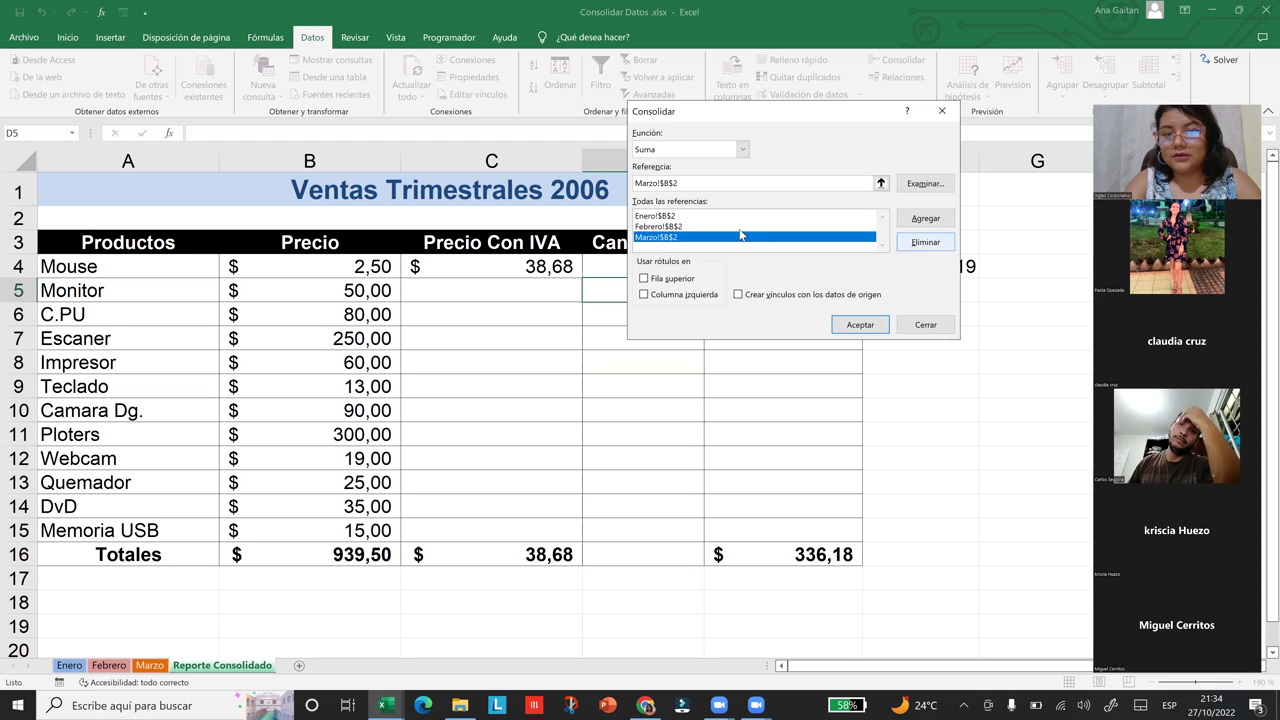
left_click(925, 242)
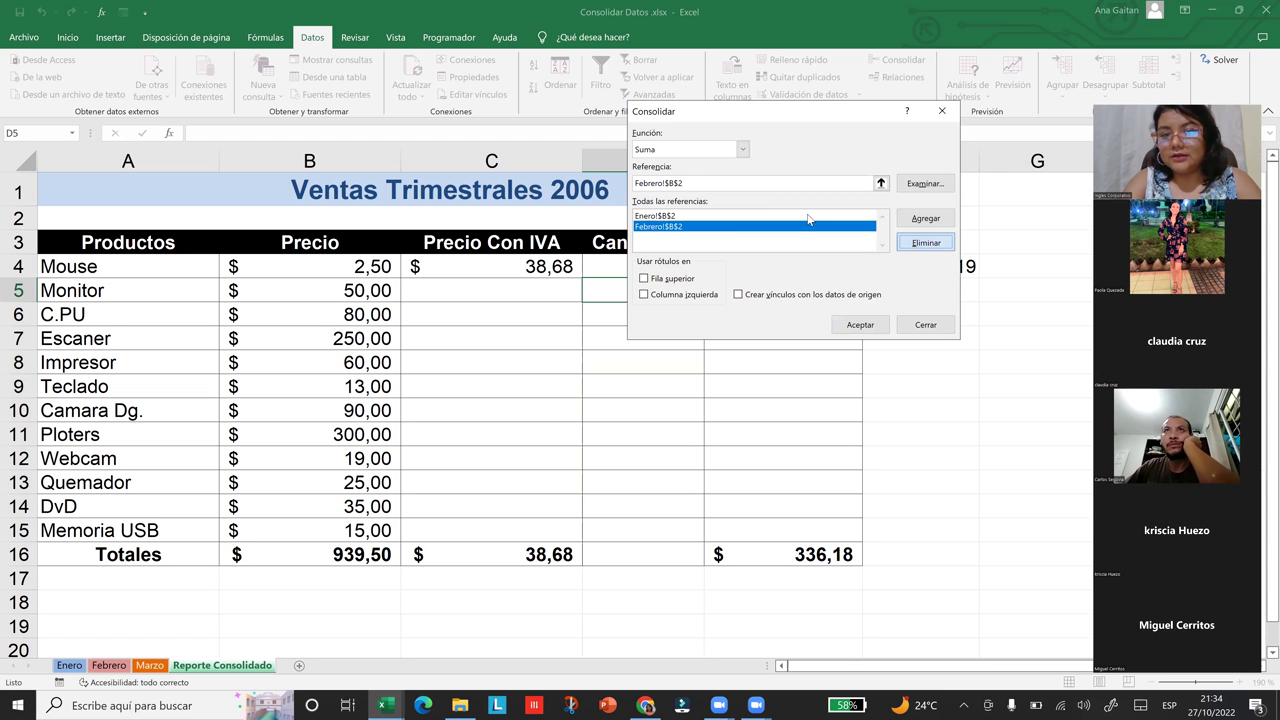
left_click(927, 245)
left_click(927, 245)
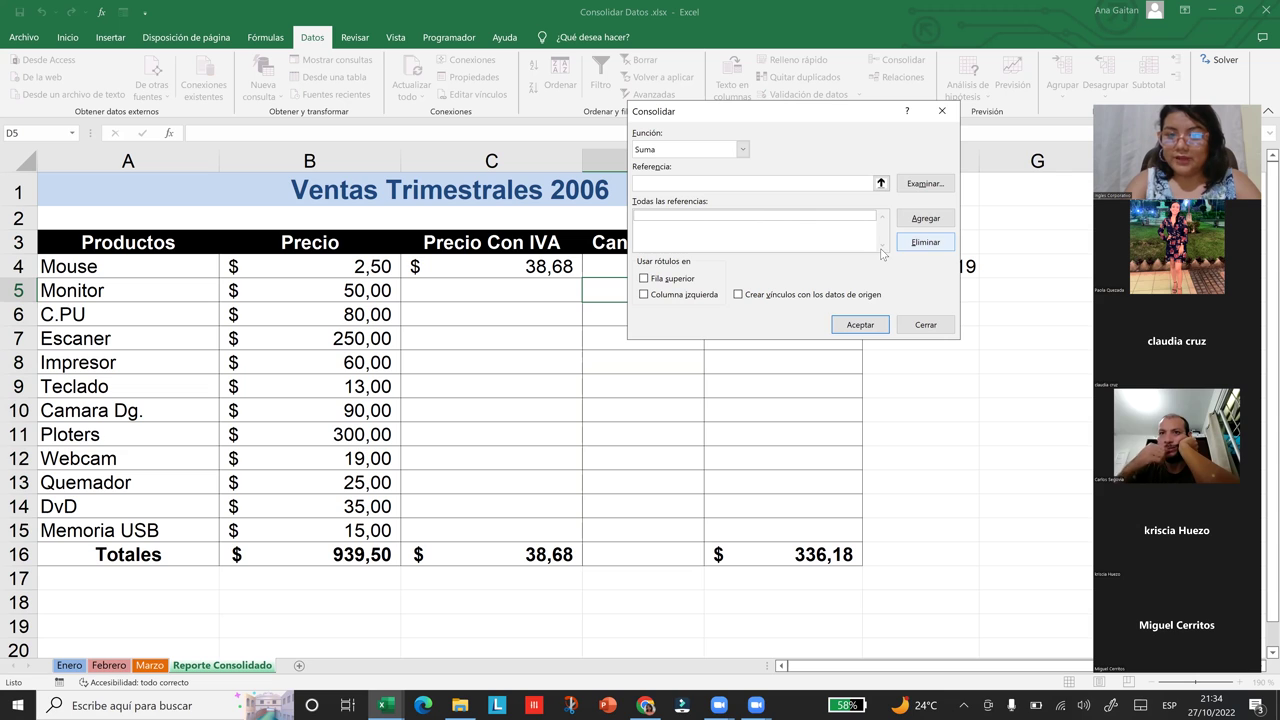
Add the January Monitor quantity, Enero!$B$3, to the consolidation references, moving the dialog clear of the Cantidades column
left_click(705, 182)
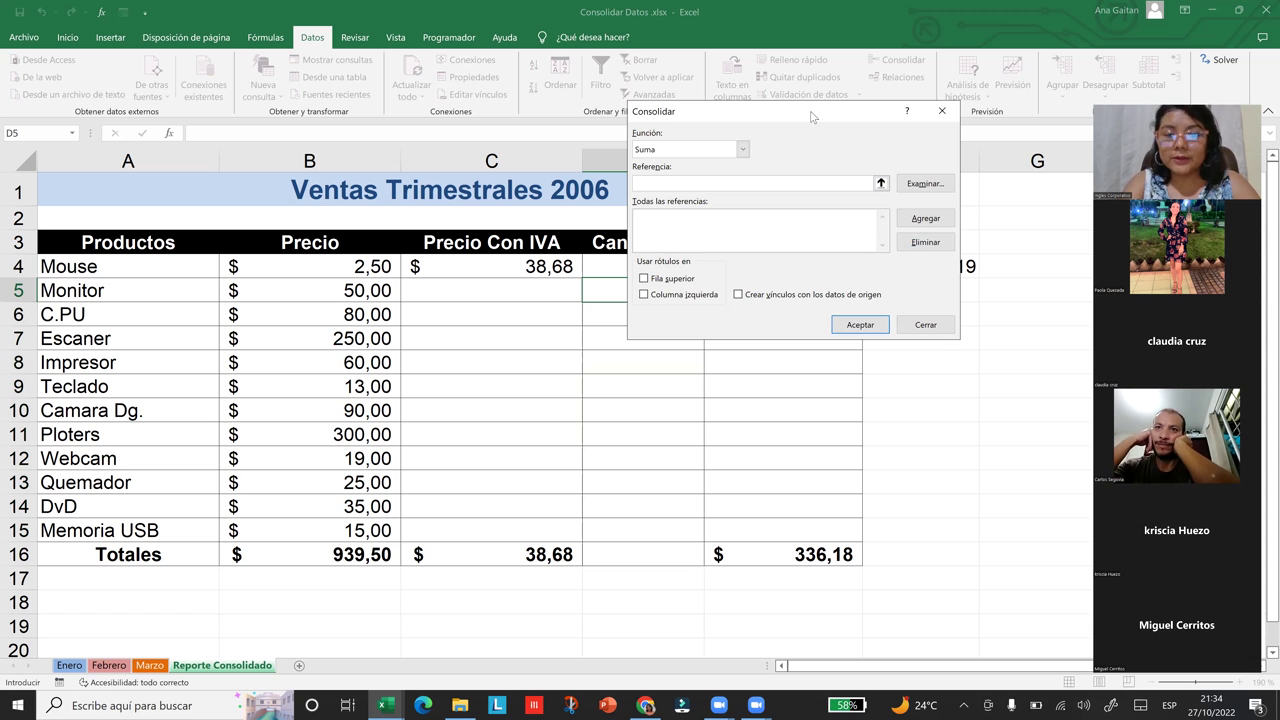
left_click_drag(812, 116, 923, 234)
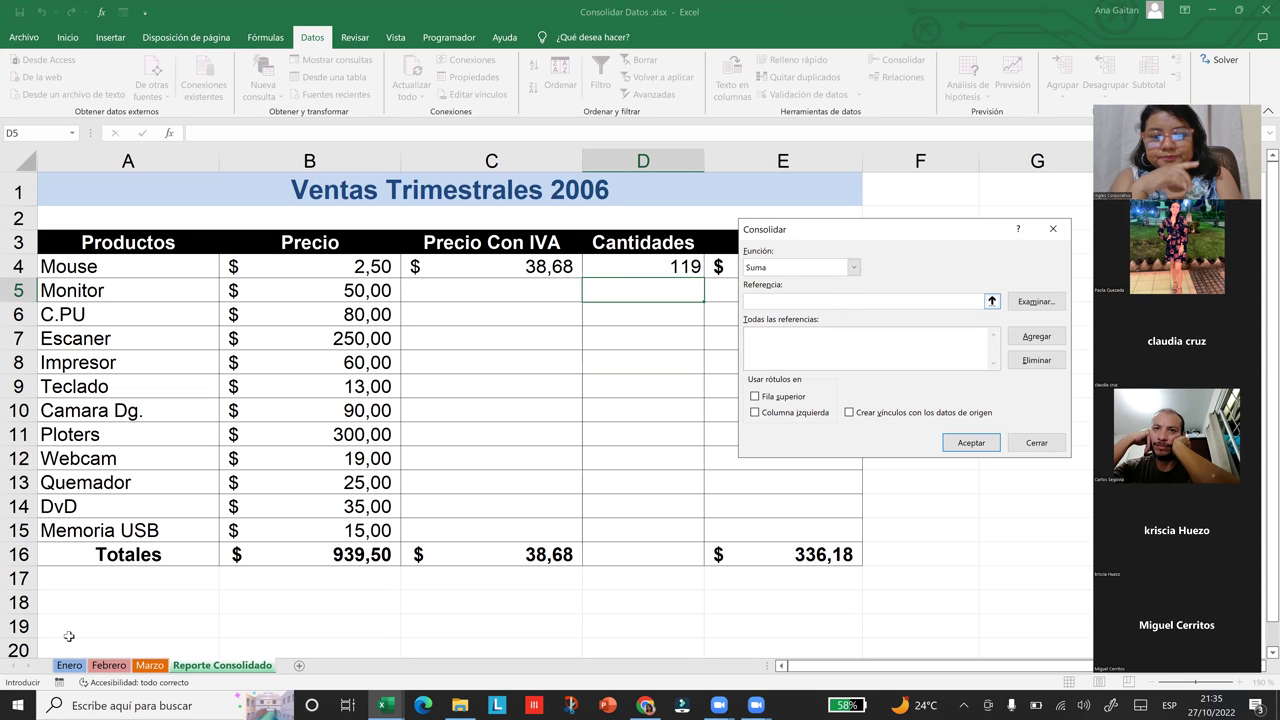
left_click(71, 672)
left_click(188, 214)
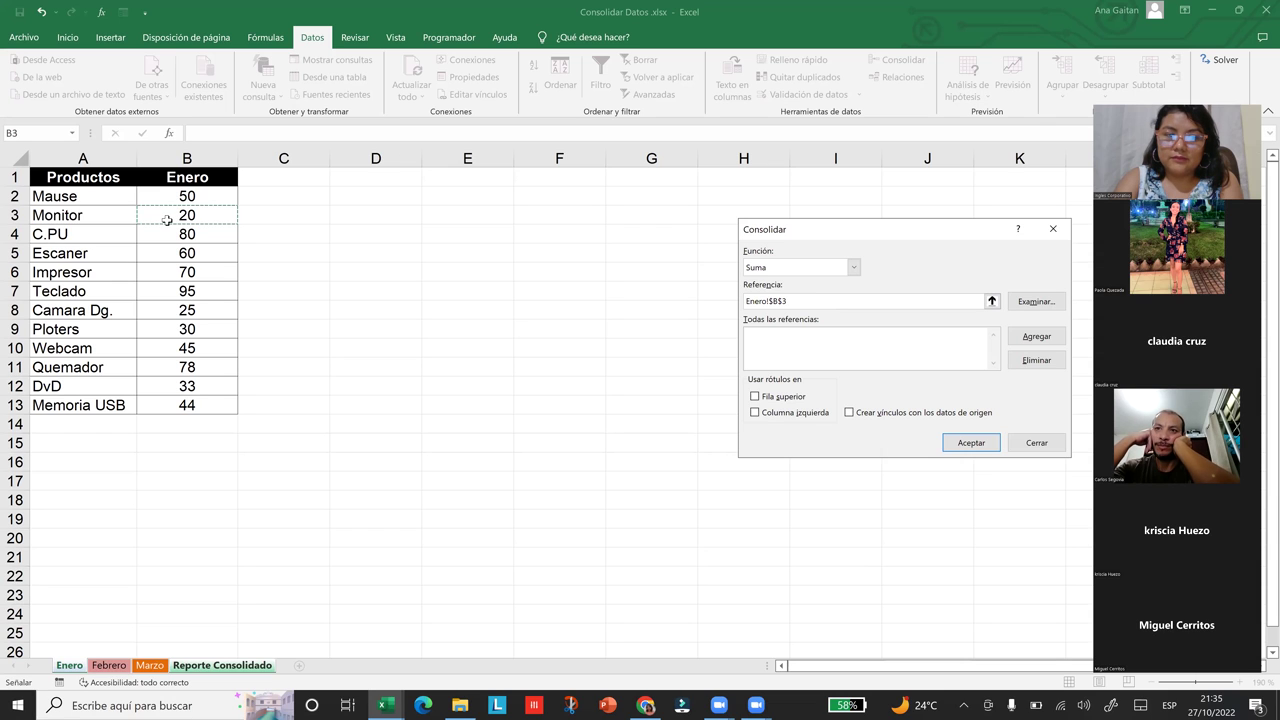
left_click(1036, 338)
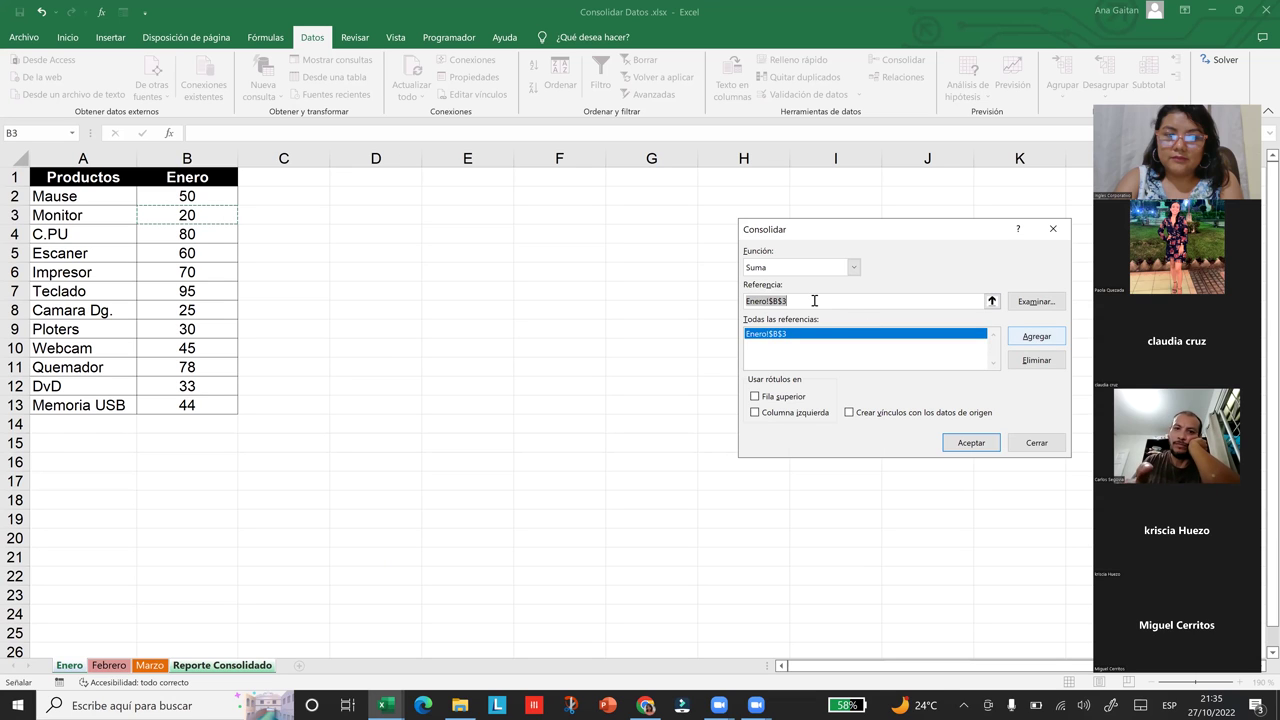
Replace the entered reference with the February Monitor quantity, Febrero!$B$3, and add it to the consolidation references
left_click(814, 300)
key("BackSpace")
key("BackSpace")
key("BackSpace")
key("BackSpace")
key("BackSpace")
key("BackSpace")
key("BackSpace")
key("BackSpace")
key("BackSpace")
key("BackSpace")
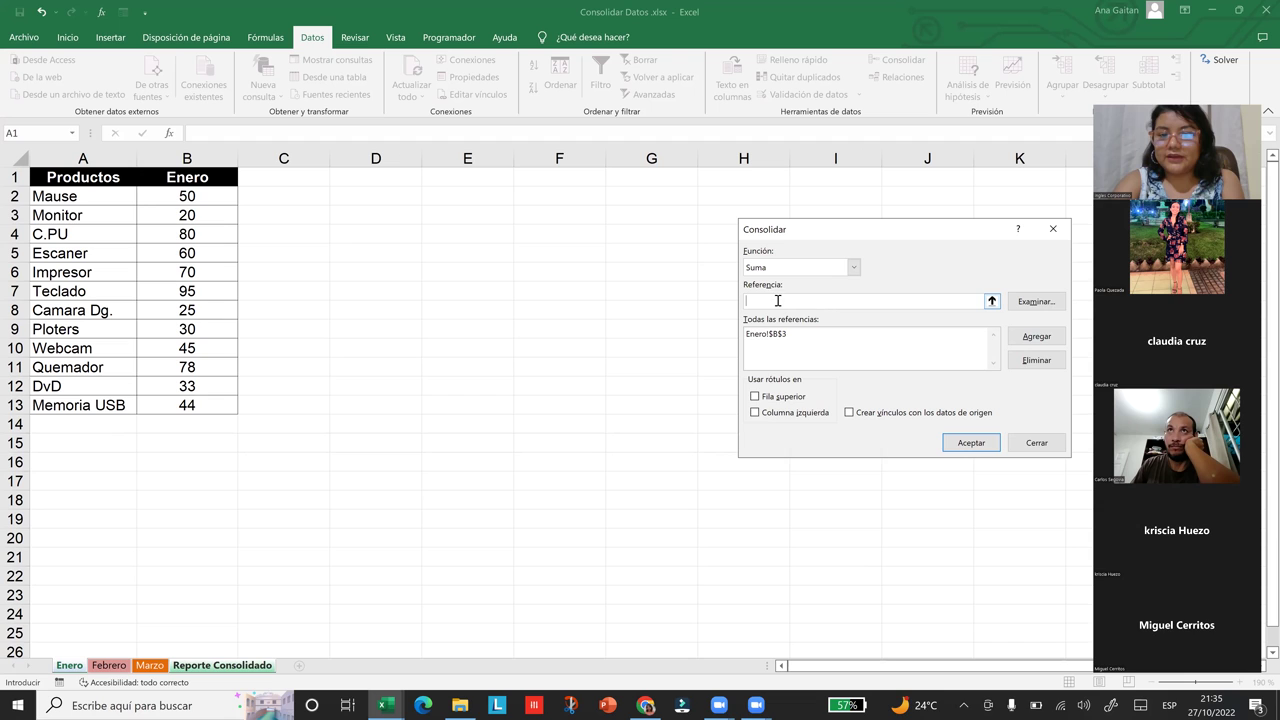
left_click(110, 666)
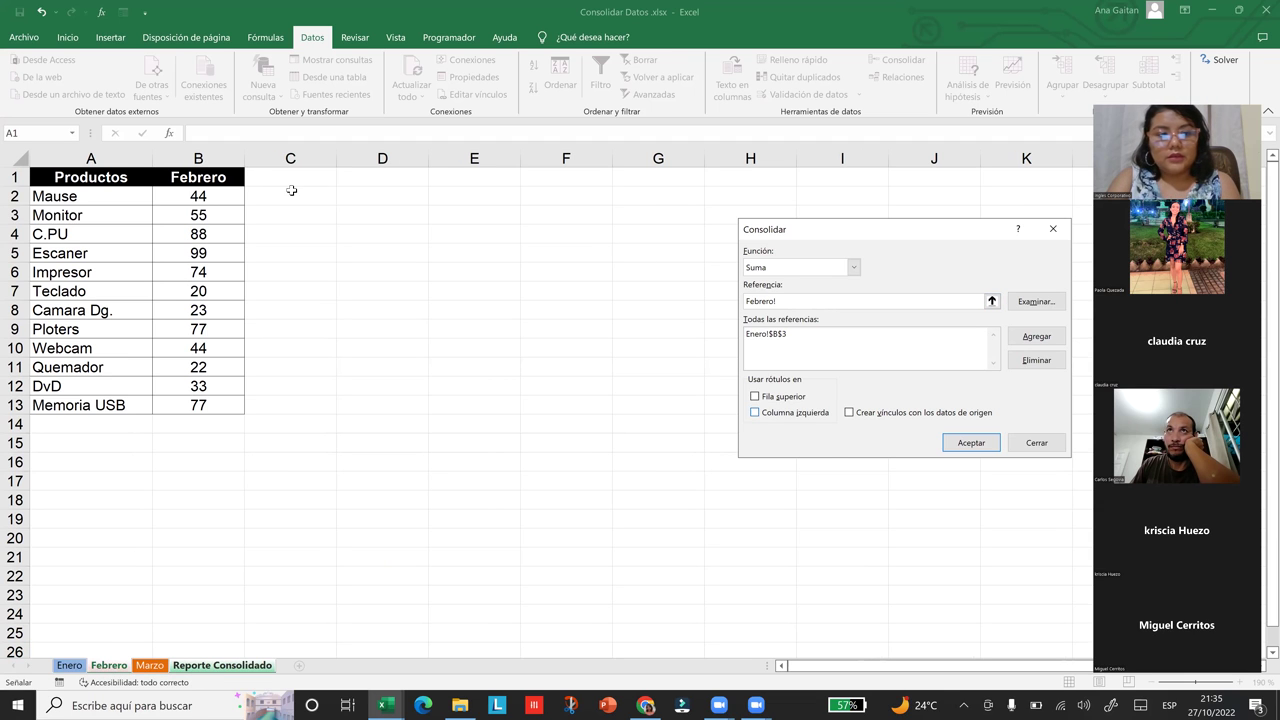
left_click(203, 217)
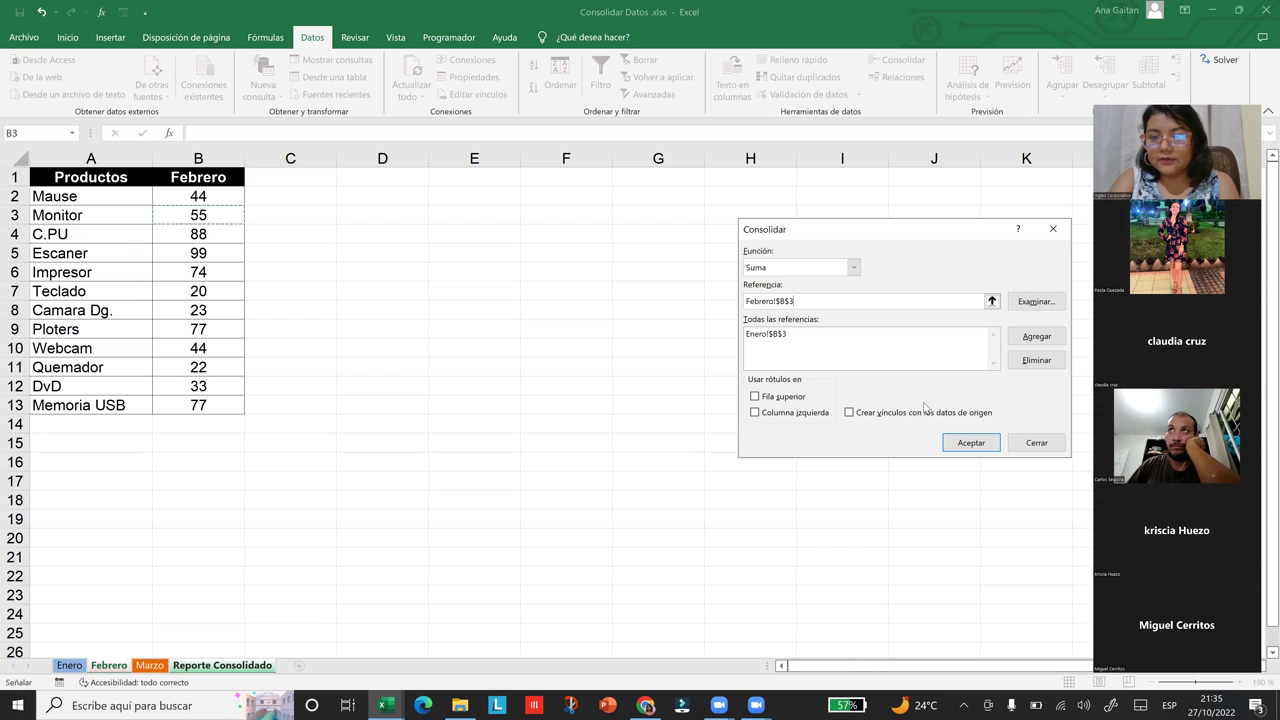
left_click(1037, 338)
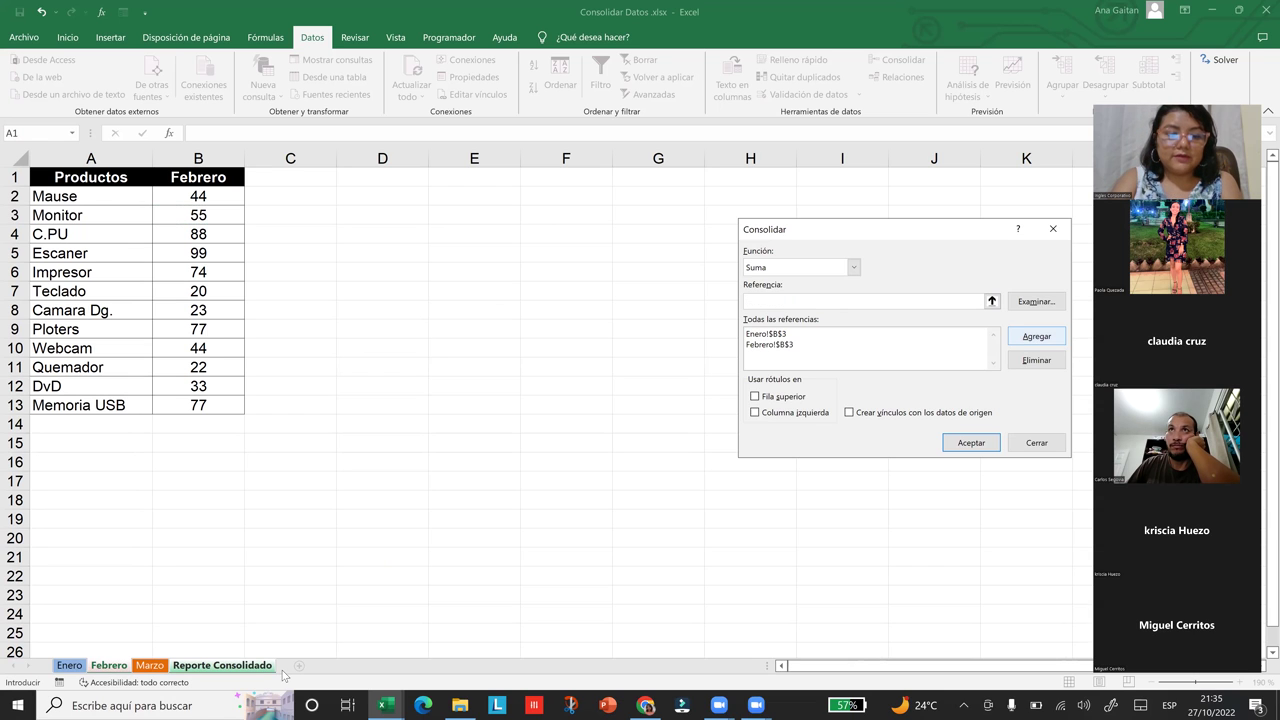
Add the March Monitor quantity, Marzo!$B$3, to the consolidation references and run the sum consolidation into D5
left_click(152, 666)
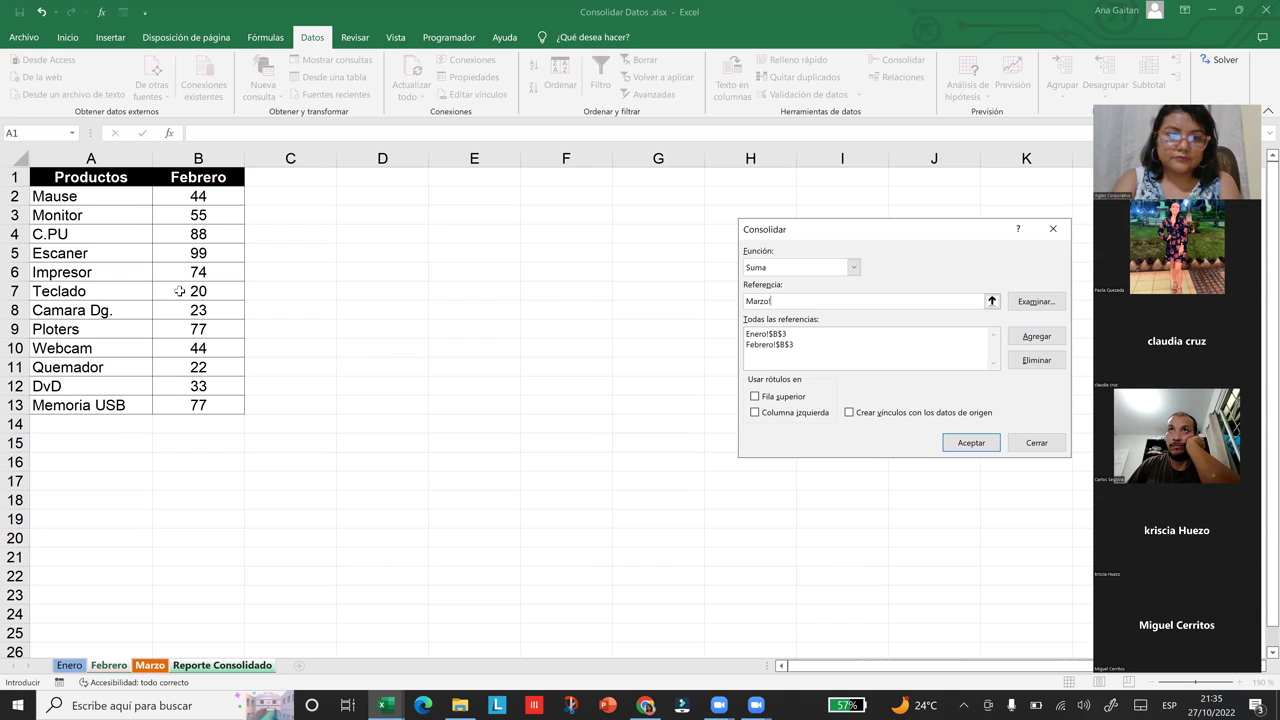
left_click(205, 214)
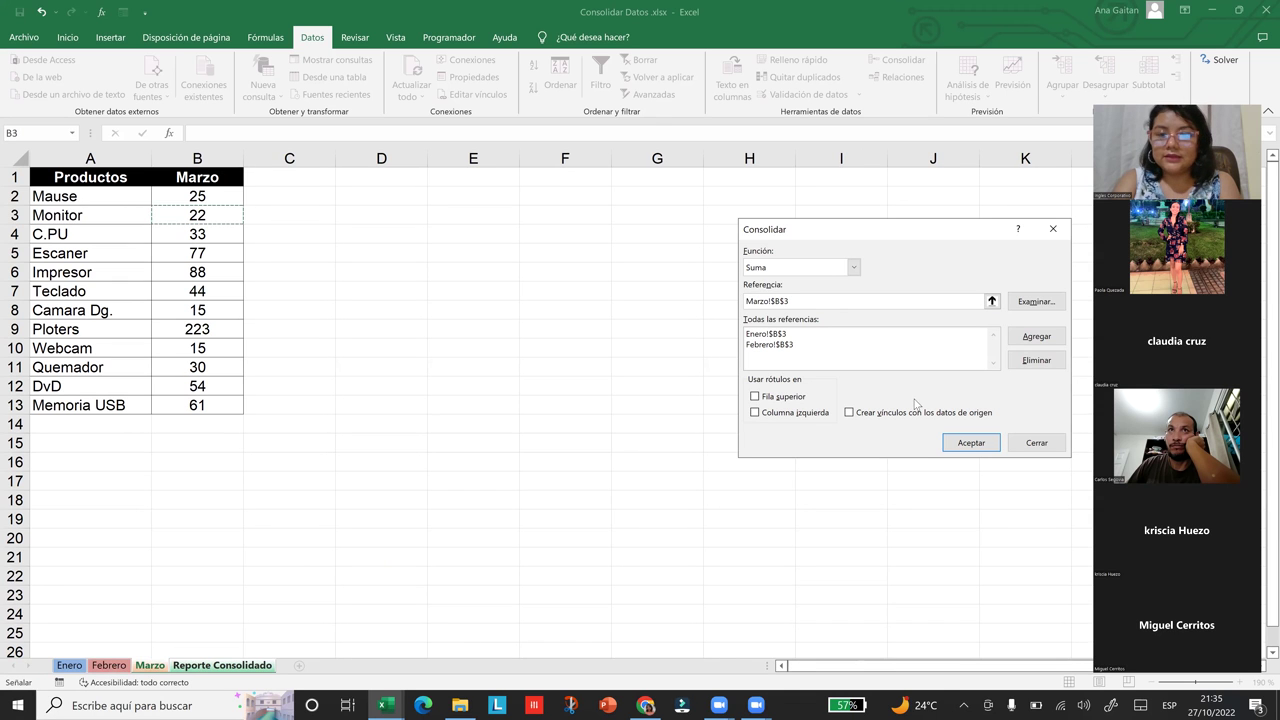
left_click(1037, 338)
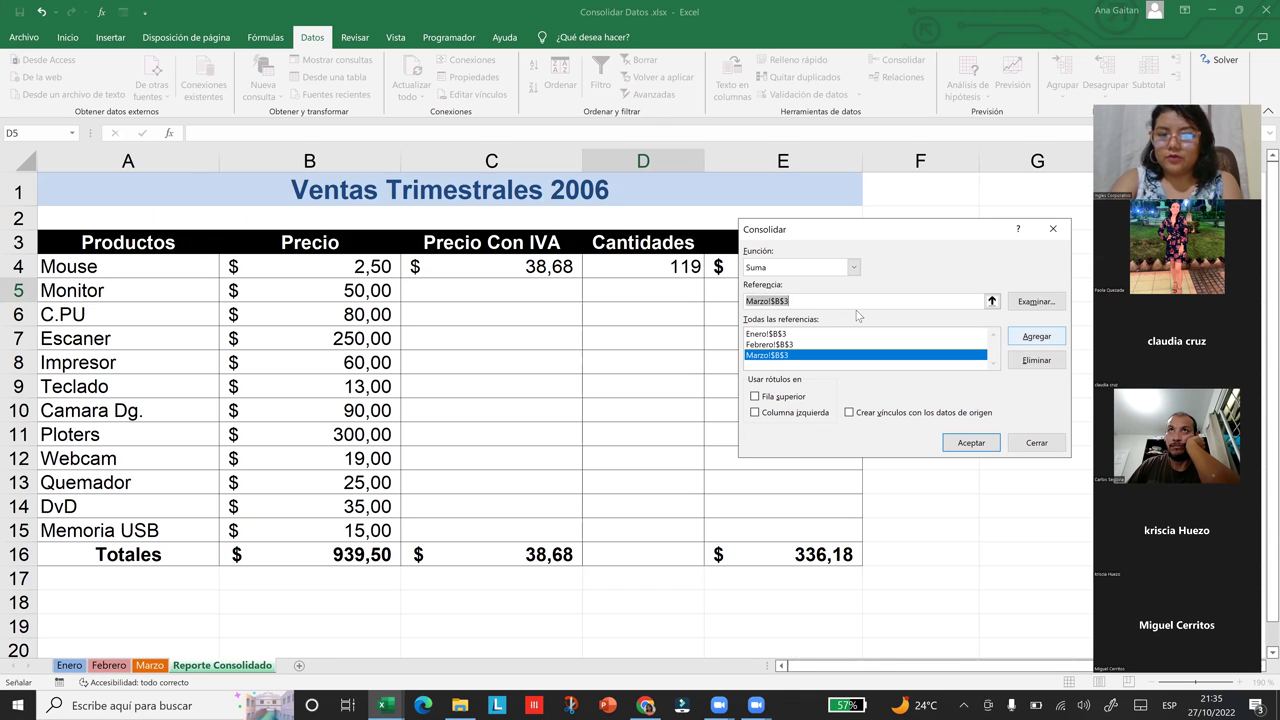
key("Delete")
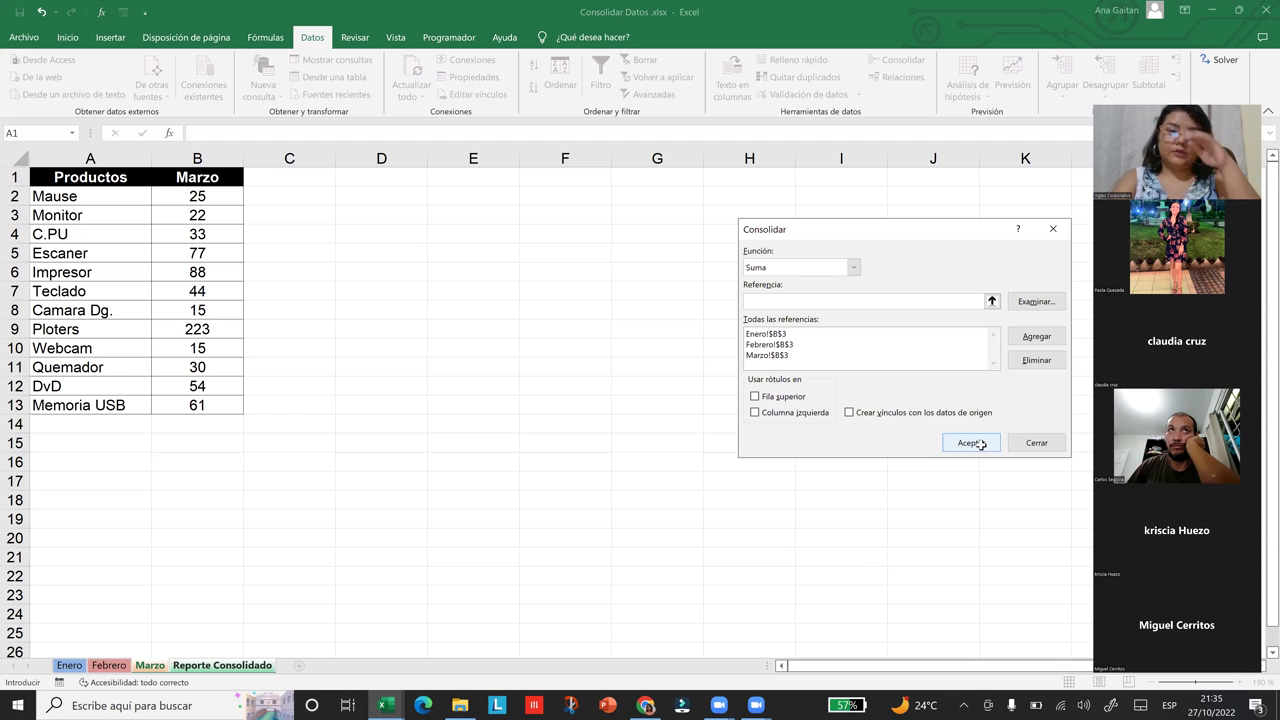
key("Return")
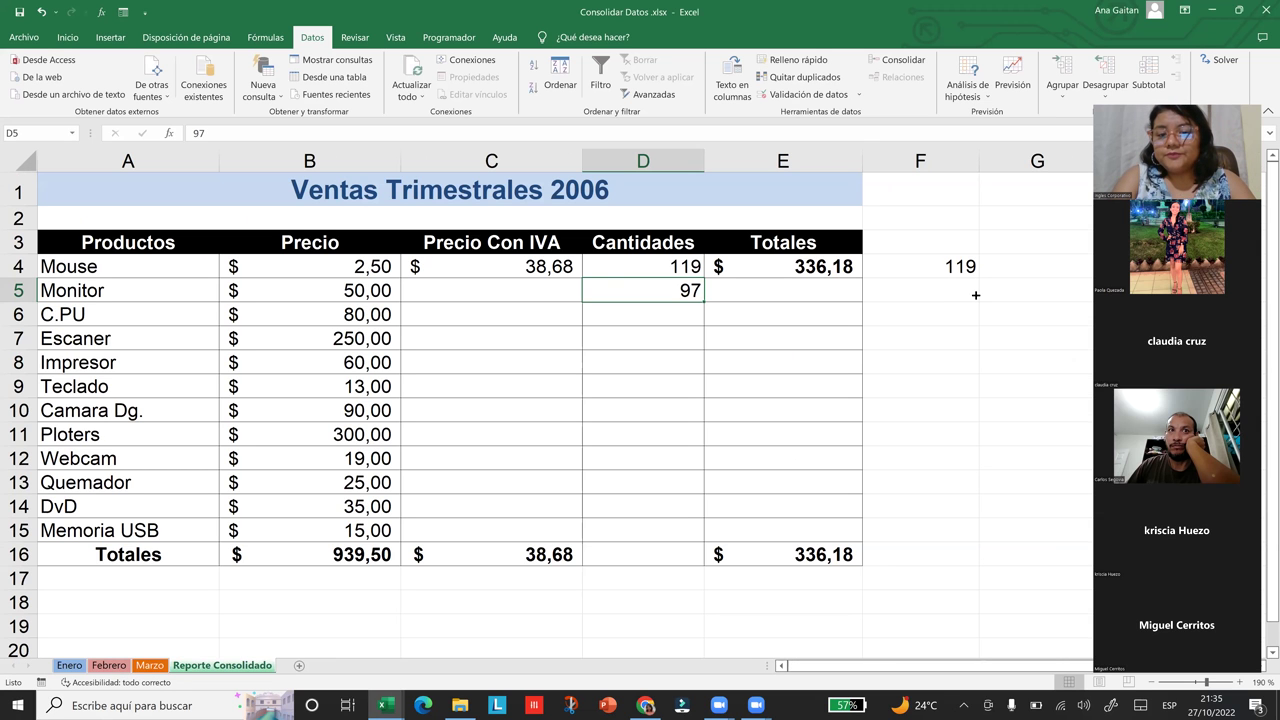
Copy the SUMA formula from F4 down to F5 to check the consolidated Monitor quantity
left_click_drag(975, 297, 968, 300)
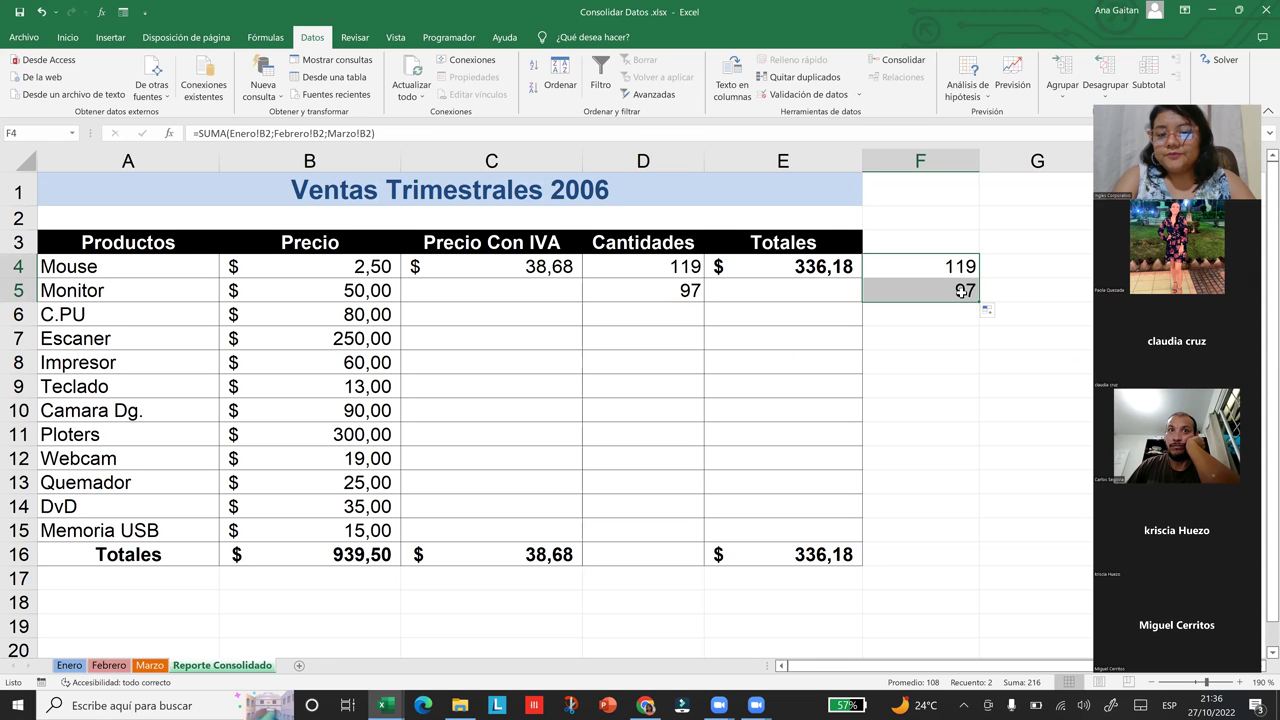
left_click(962, 294)
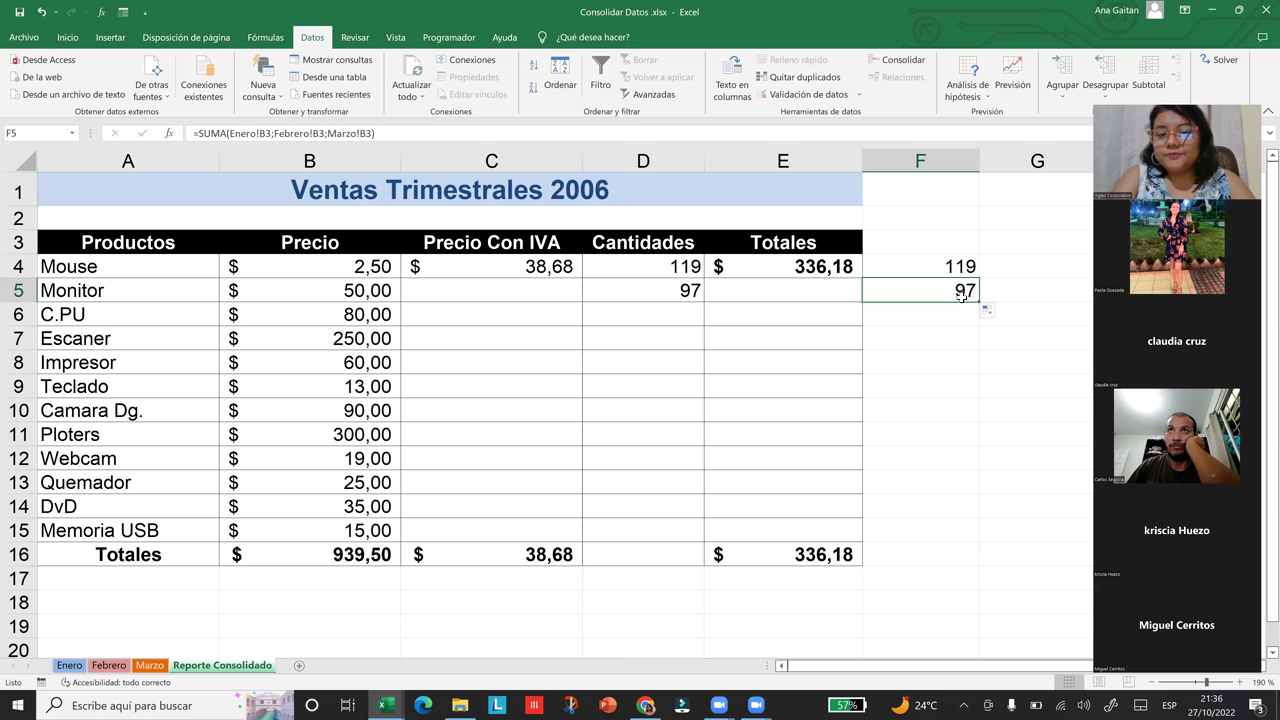
left_click(949, 338)
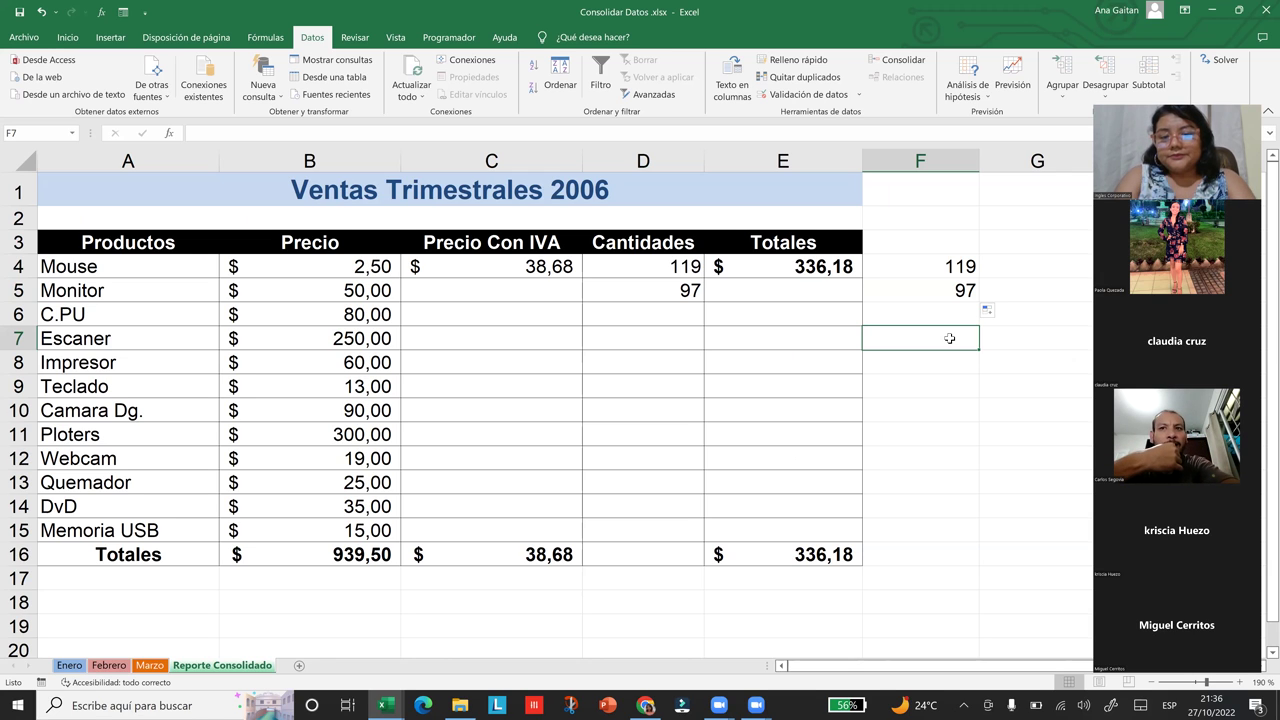
Clear the consolidated Mouse and Monitor quantities in D4 and D5
left_click(675, 283)
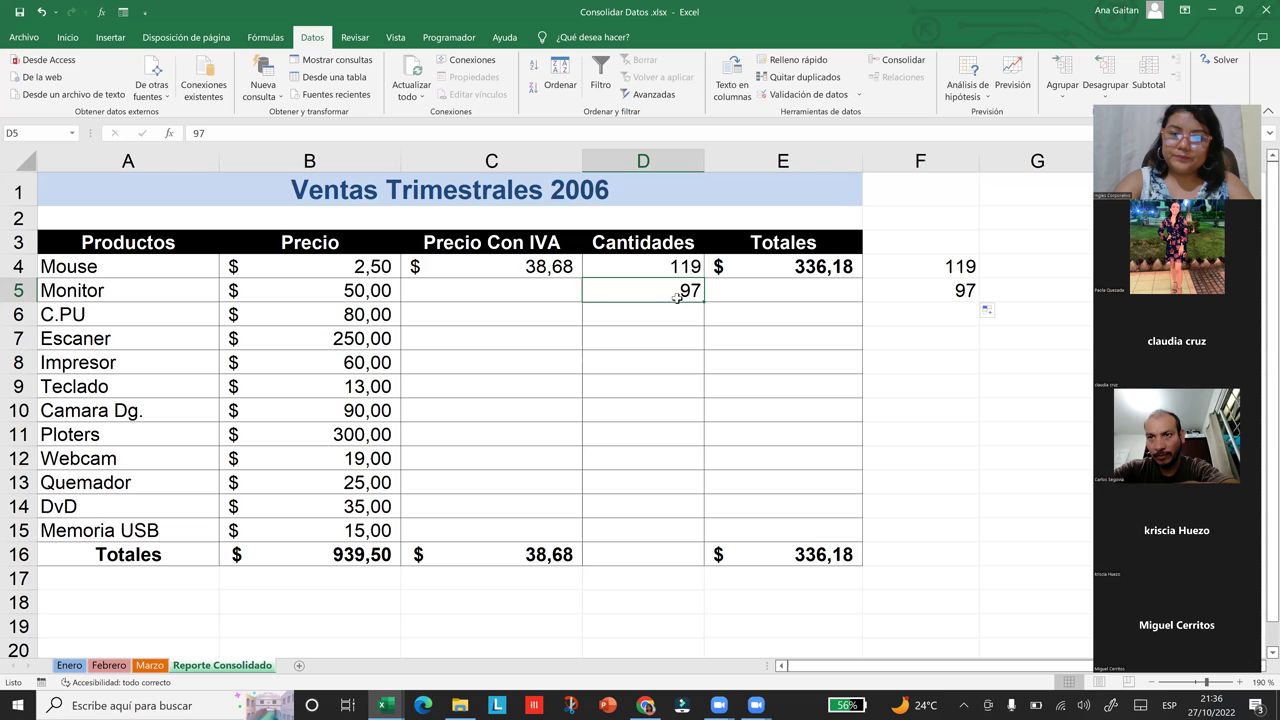
key("ctrl+z")
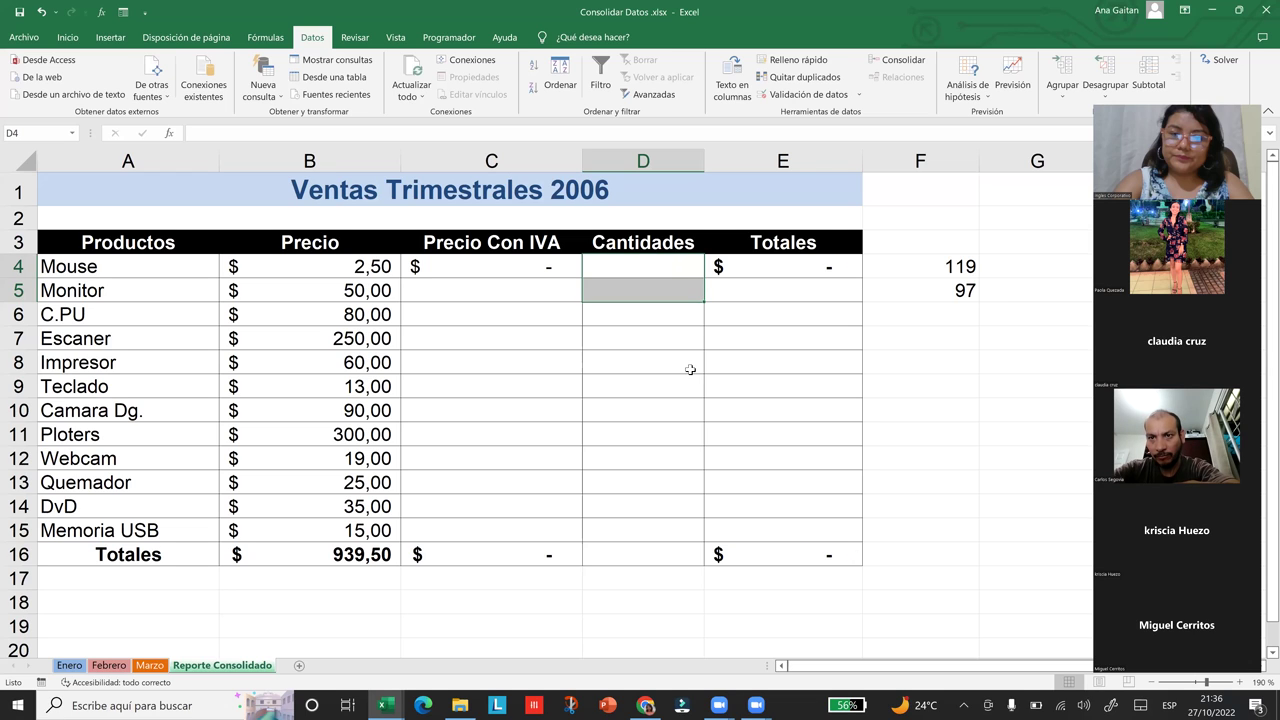
key("Down")
key("Down")
key("Down")
key("Down")
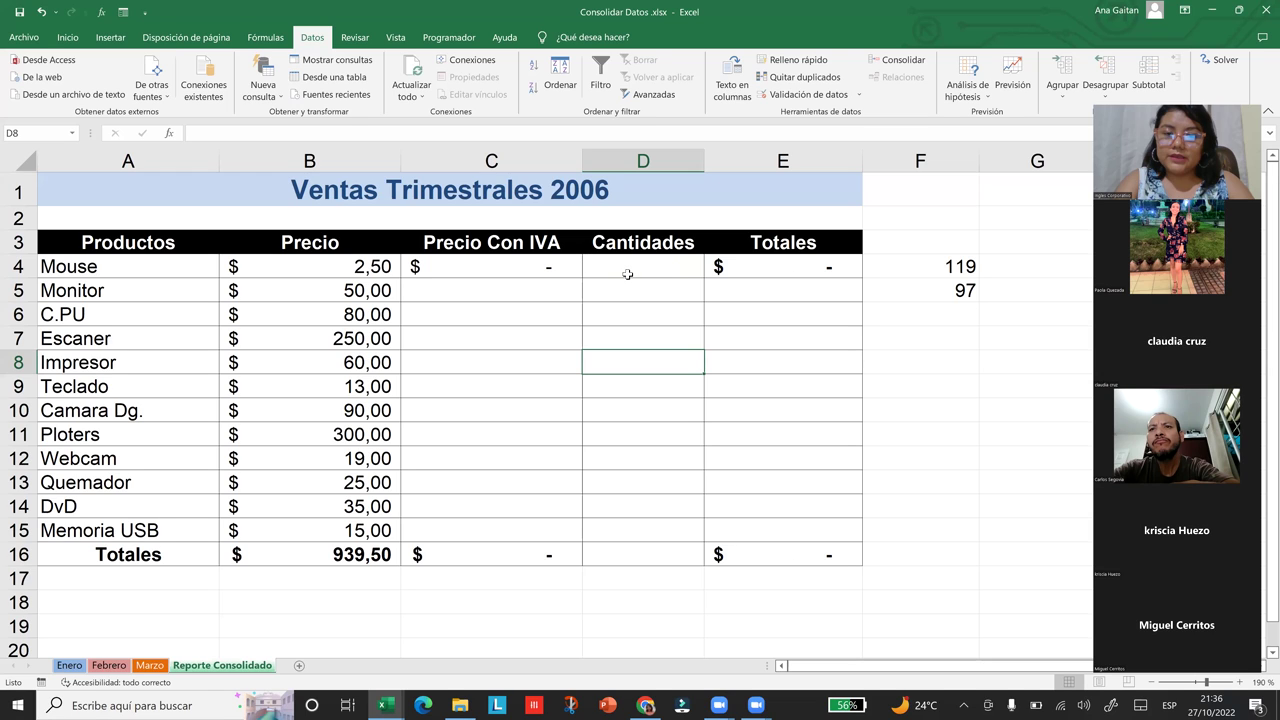
Start a consolidation at the Mouse quantity in D4 and remove all three Monitor references
left_click(627, 274)
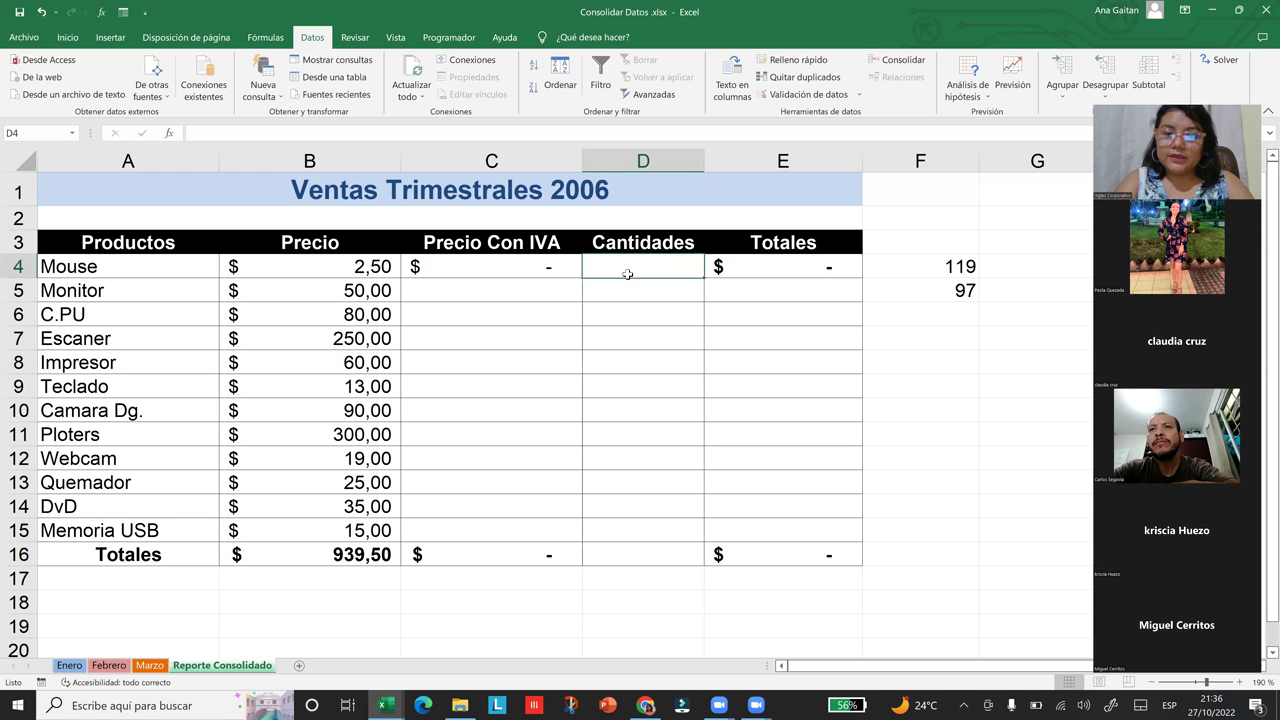
left_click(897, 65)
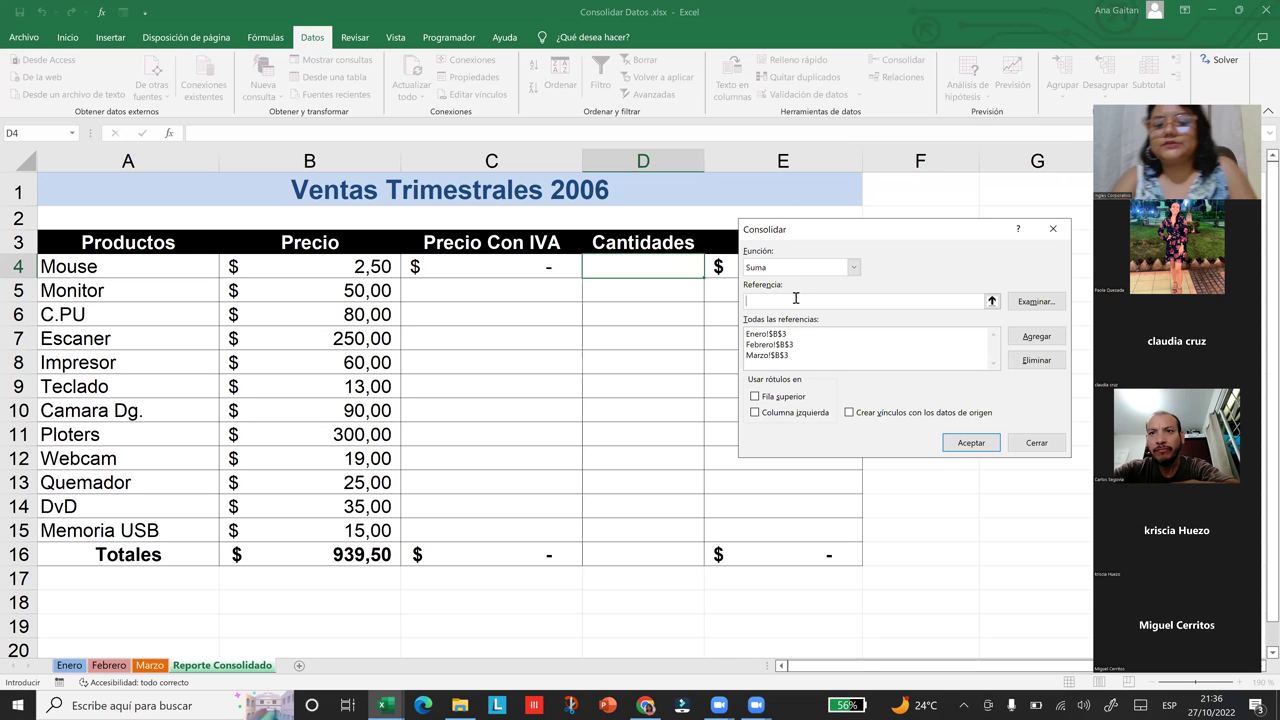
left_click(1025, 362)
left_click(1025, 362)
left_click(1025, 362)
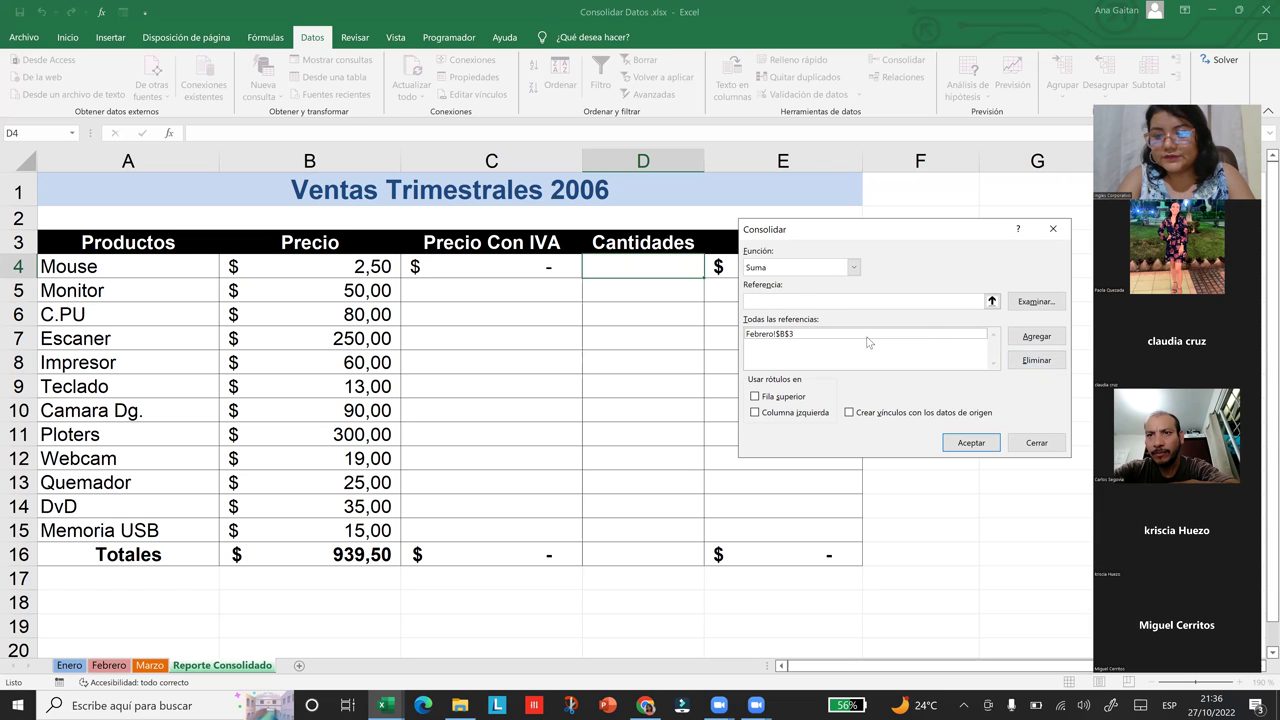
left_click(868, 340)
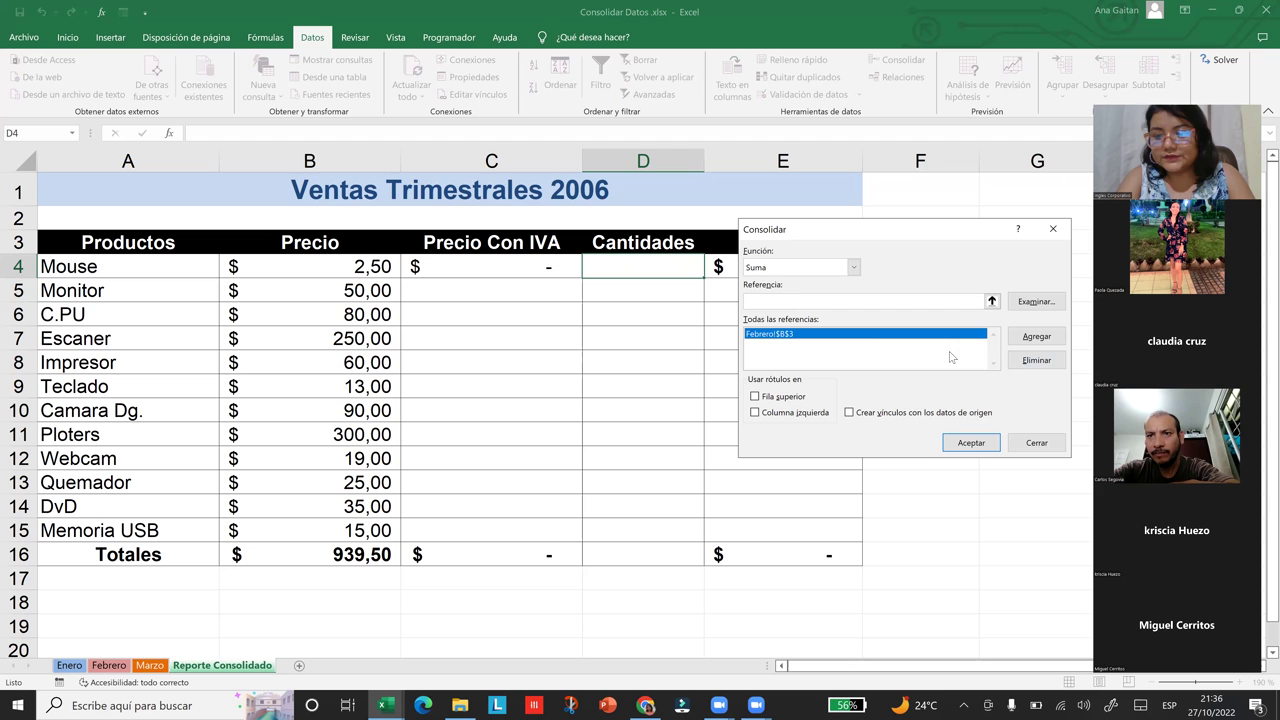
left_click(1021, 367)
left_click(800, 299)
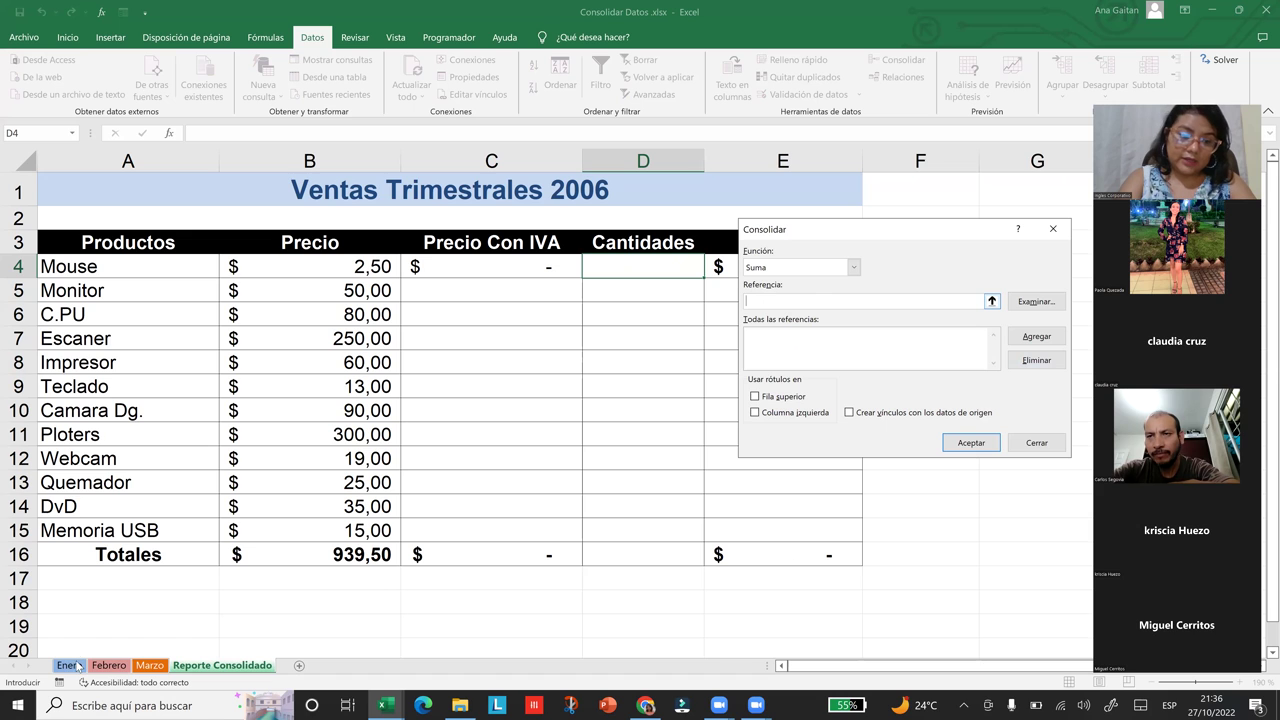
Add all January quantities, Enero!$B$2:$B$13, to the consolidation references
left_click(69, 665)
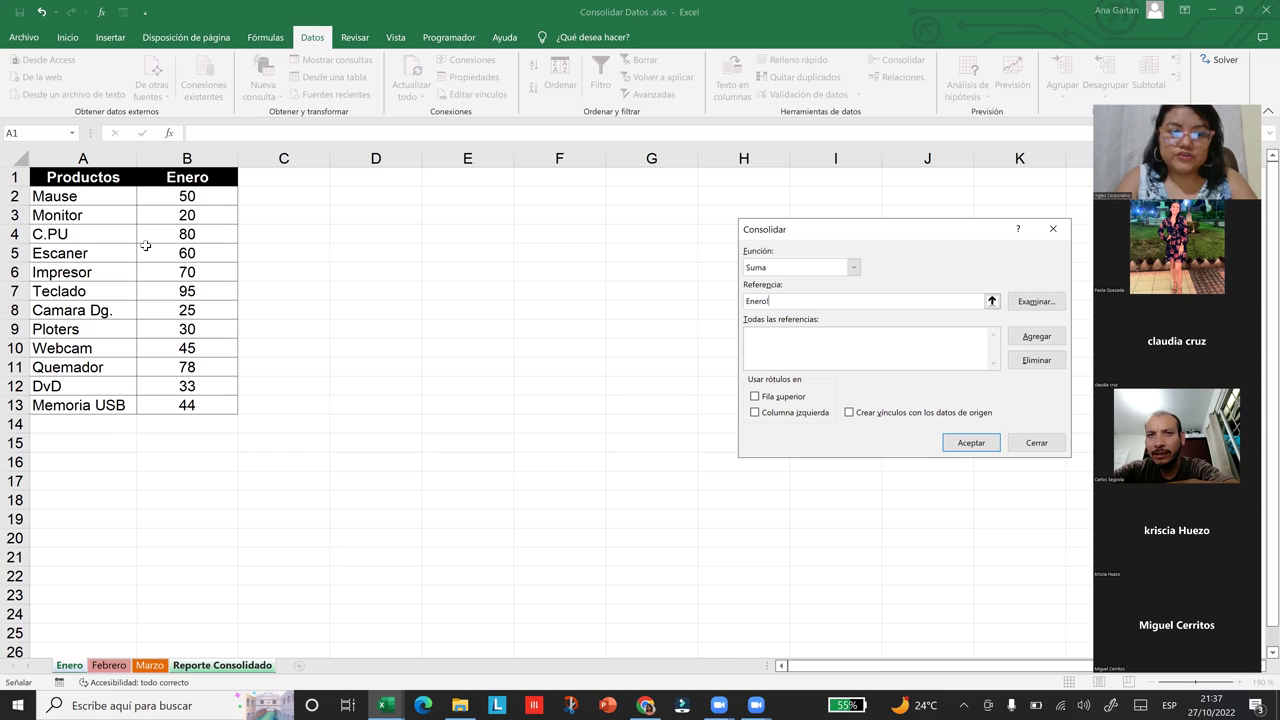
left_click(164, 201)
left_click_drag(163, 225, 168, 410)
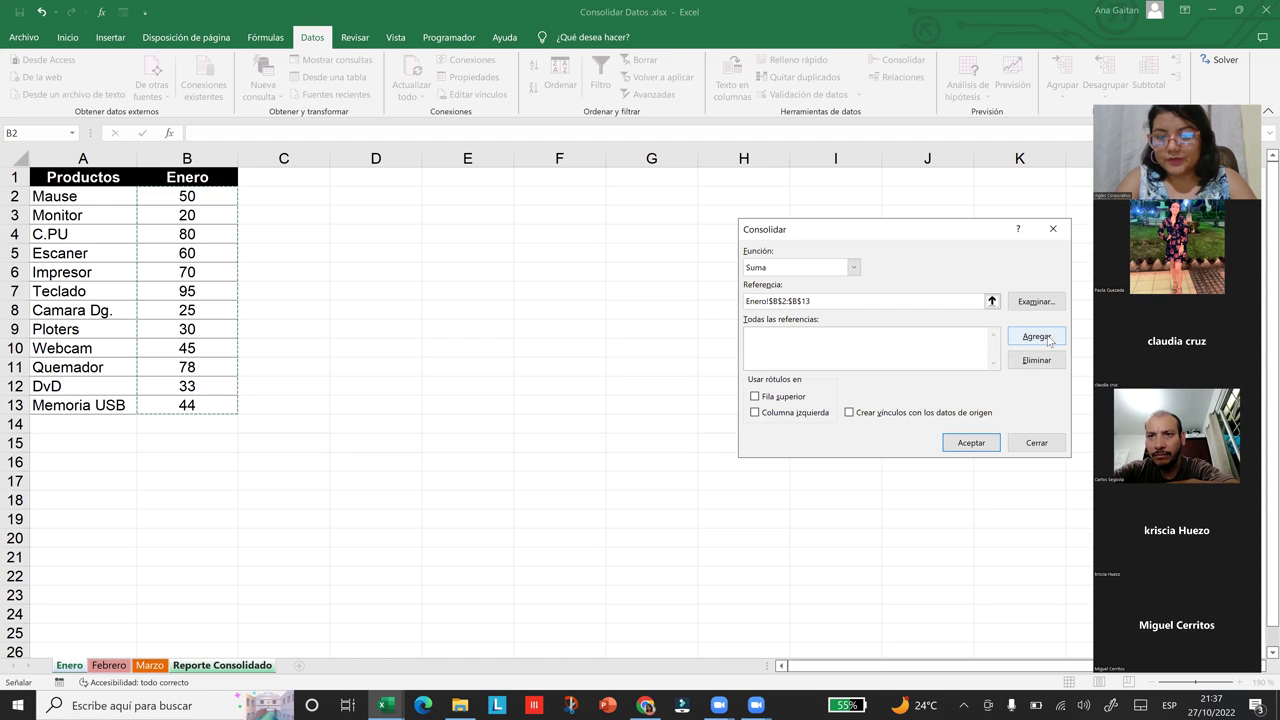
left_click(1048, 341)
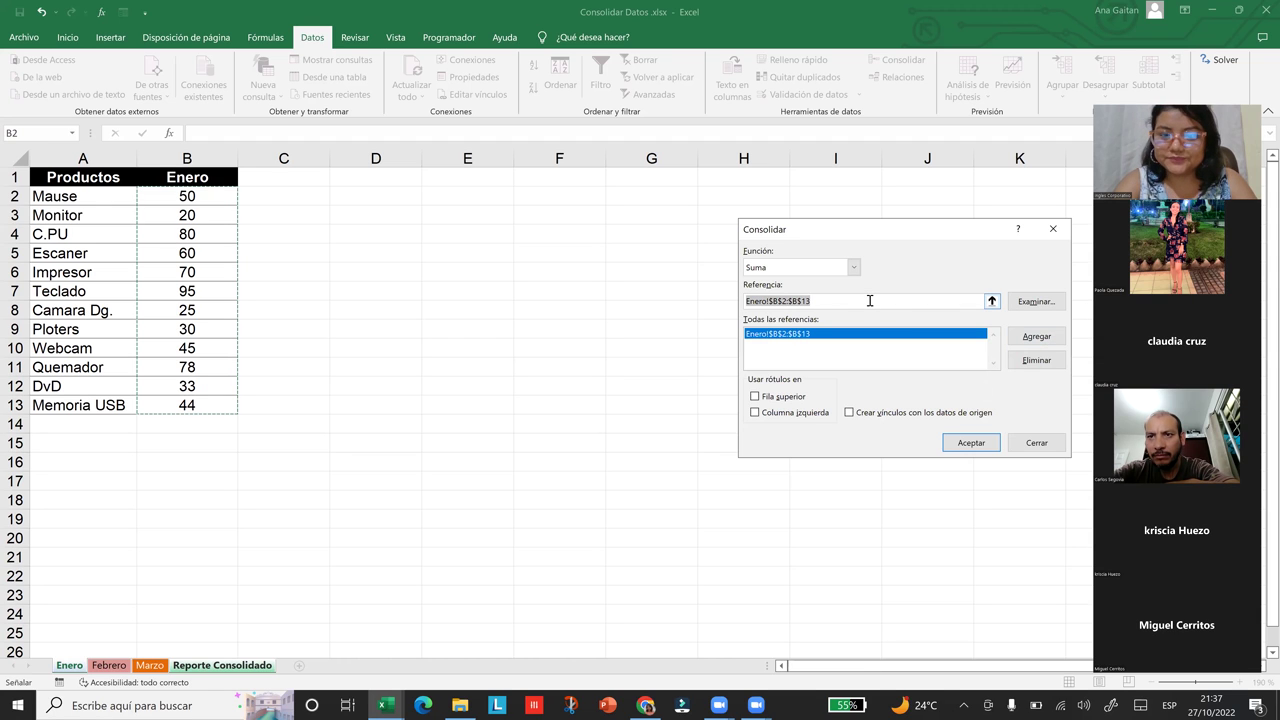
Replace the entered reference with all February quantities, Febrero!$B$2:$B$13, and add it to the consolidation references
left_click(869, 300)
key("BackSpace")
key("BackSpace")
key("BackSpace")
key("BackSpace")
key("BackSpace")
key("BackSpace")
key("BackSpace")
key("BackSpace")
key("BackSpace")
key("BackSpace")
key("BackSpace")
key("BackSpace")
key("BackSpace")
key("BackSpace")
key("BackSpace")
key("BackSpace")
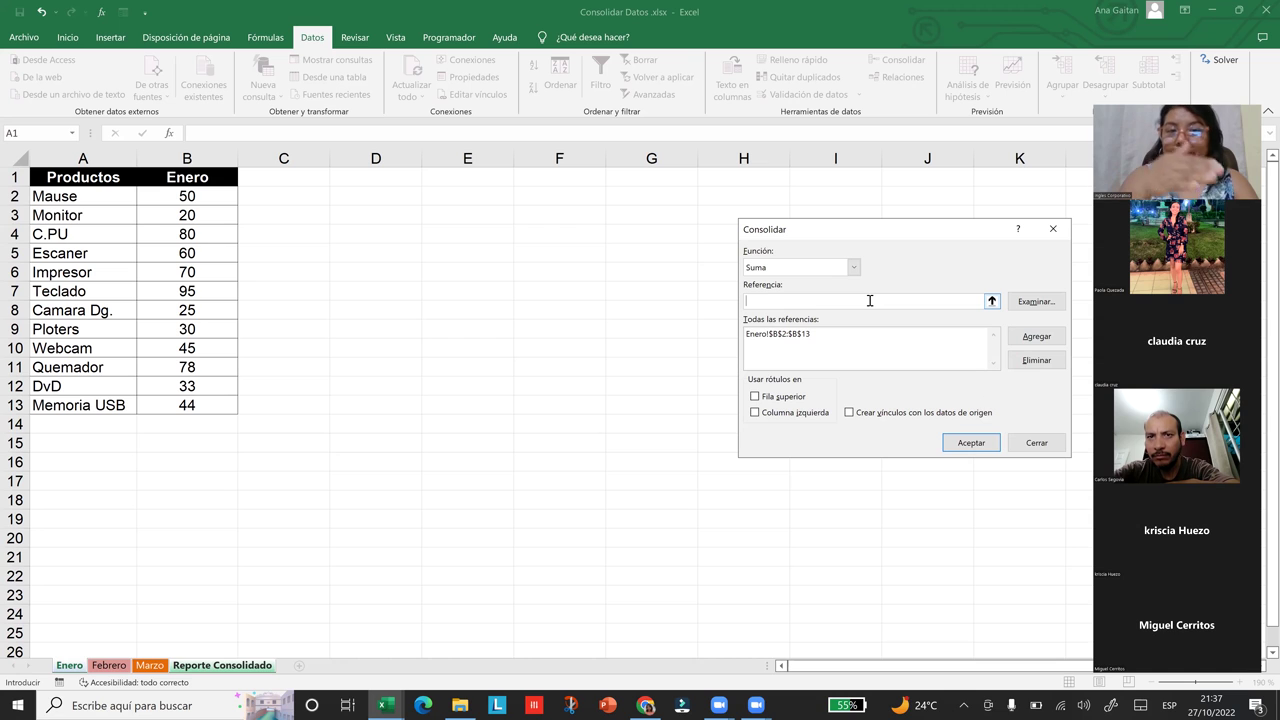
left_click(110, 666)
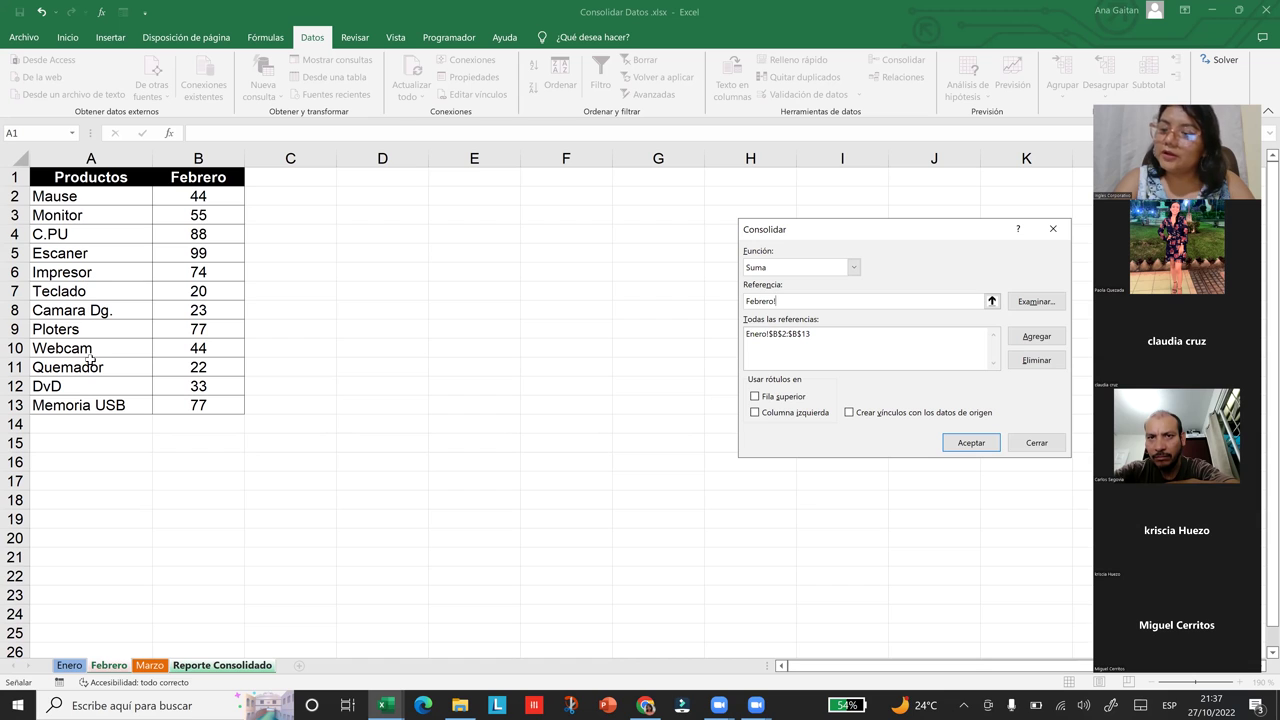
left_click(198, 196)
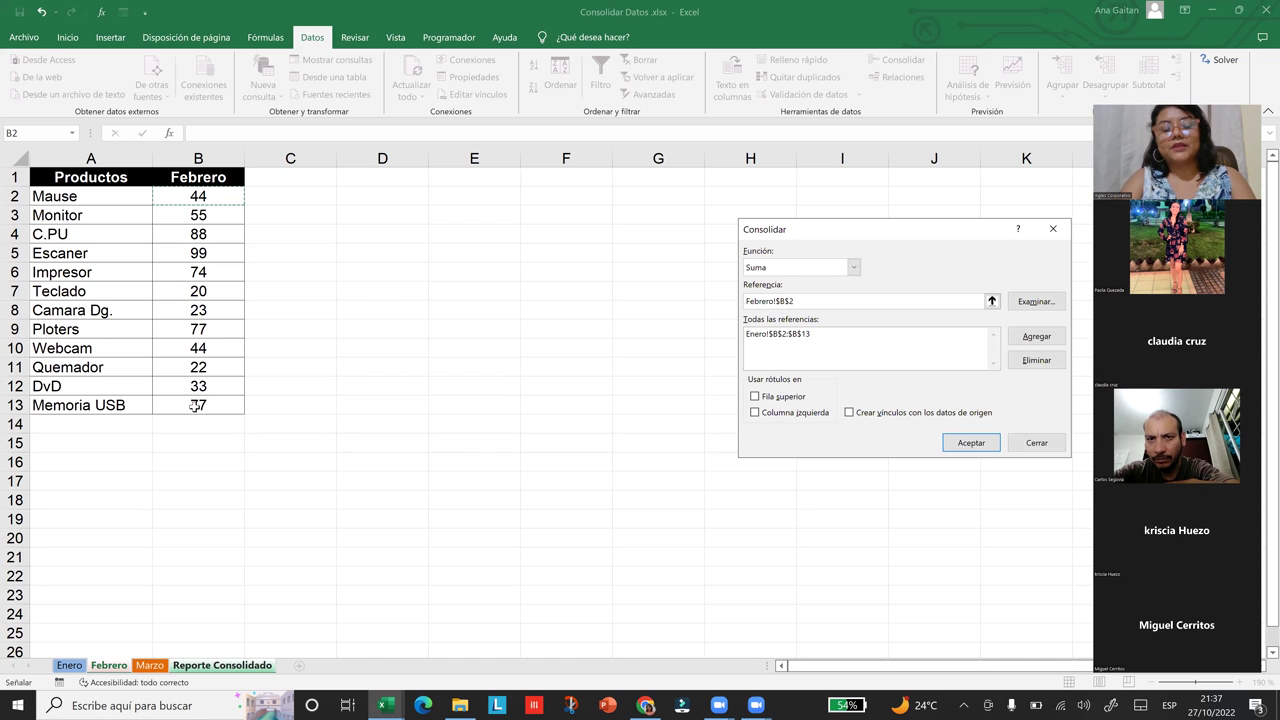
key("ctrl+shift+Down")
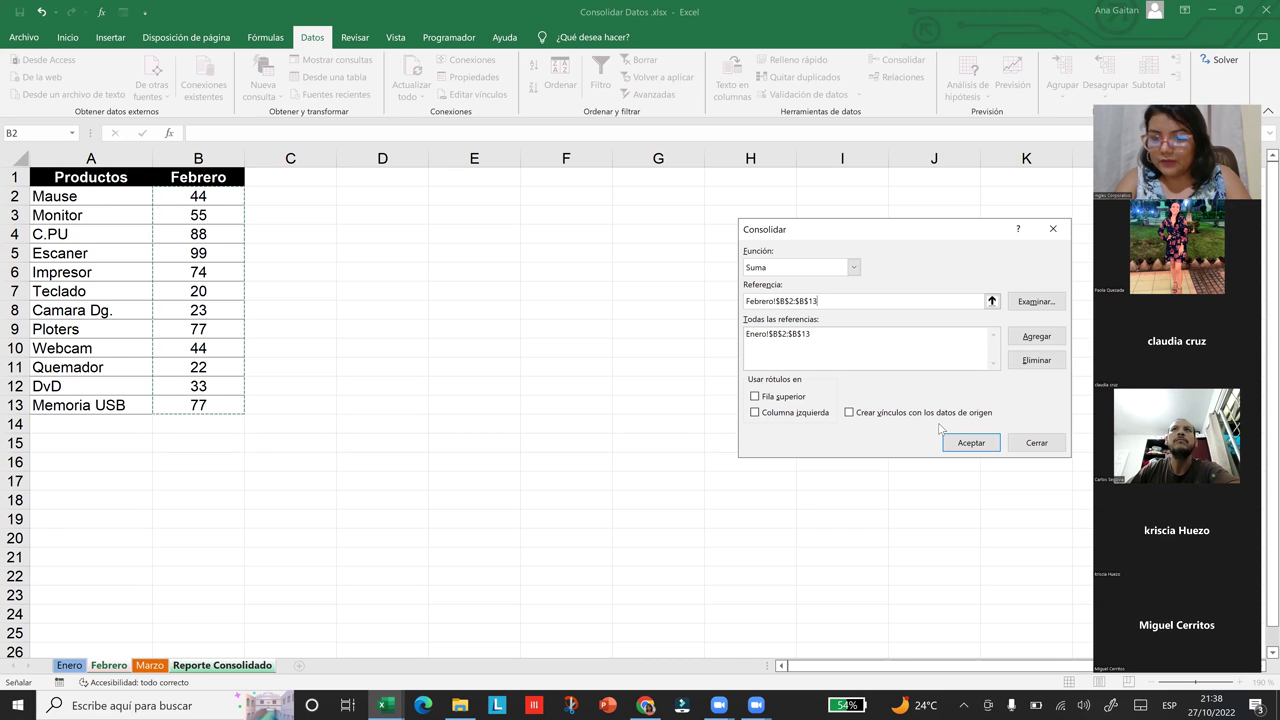
left_click(1036, 337)
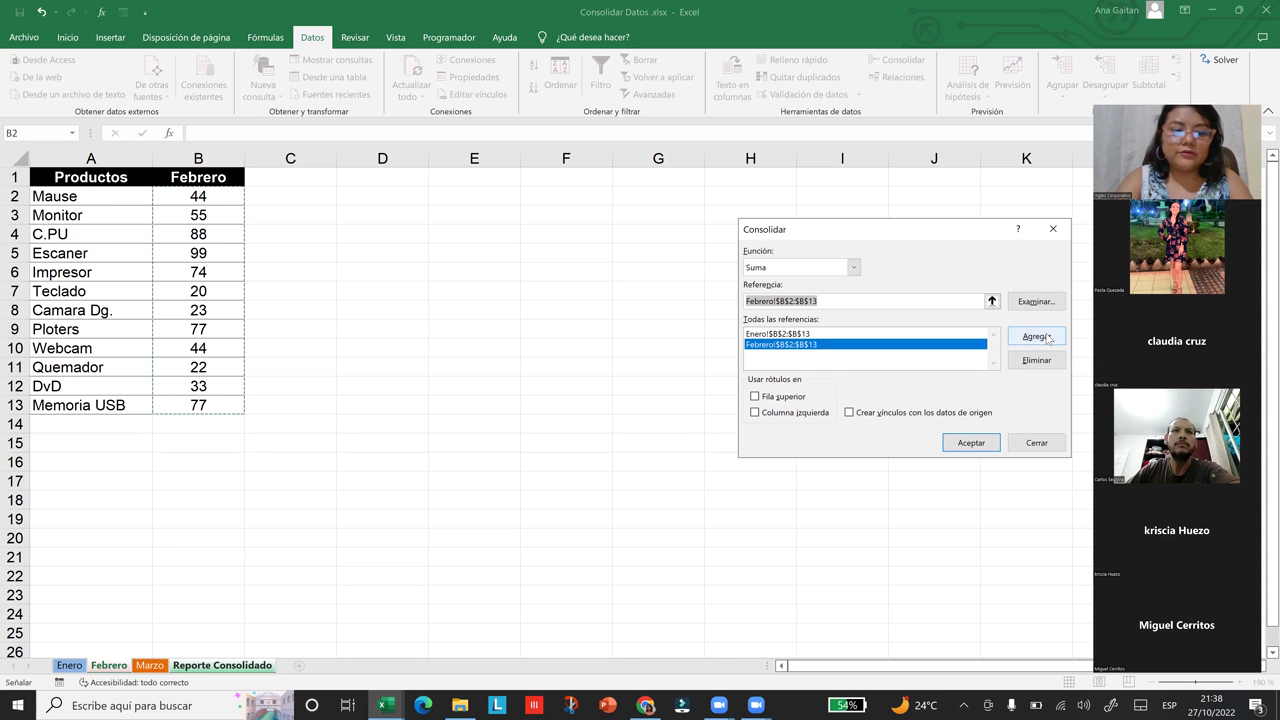
Add all March quantities, Marzo!$B$2:$B$13, to the references and run the sum consolidation into the Cantidades column
key("BackSpace")
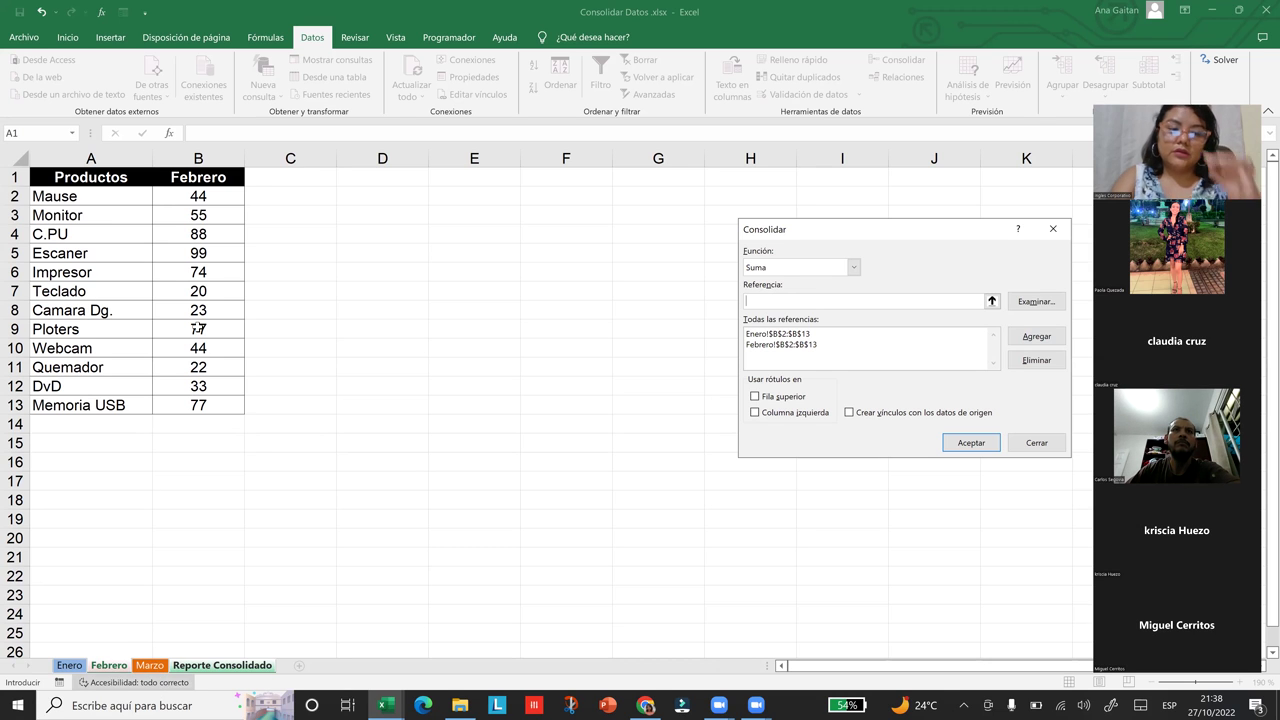
key("ctrl+Page_Down")
left_click_drag(197, 196, 186, 406)
left_click(1036, 336)
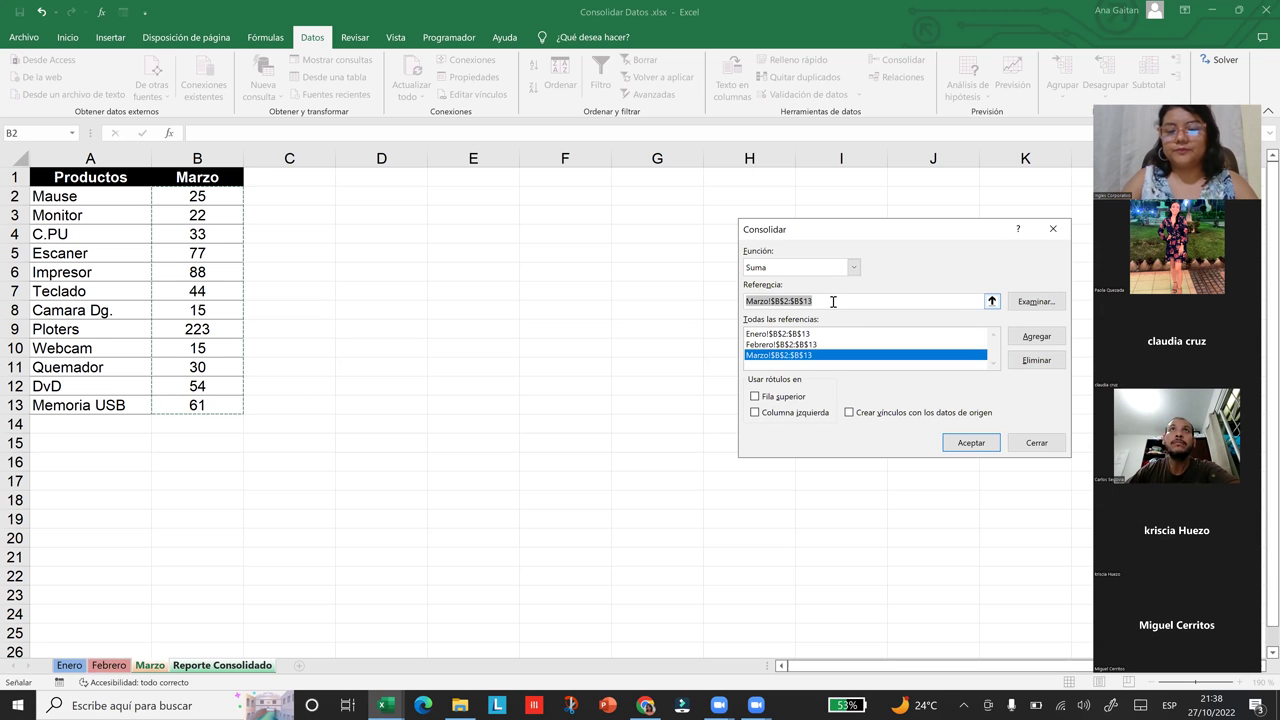
key("Delete")
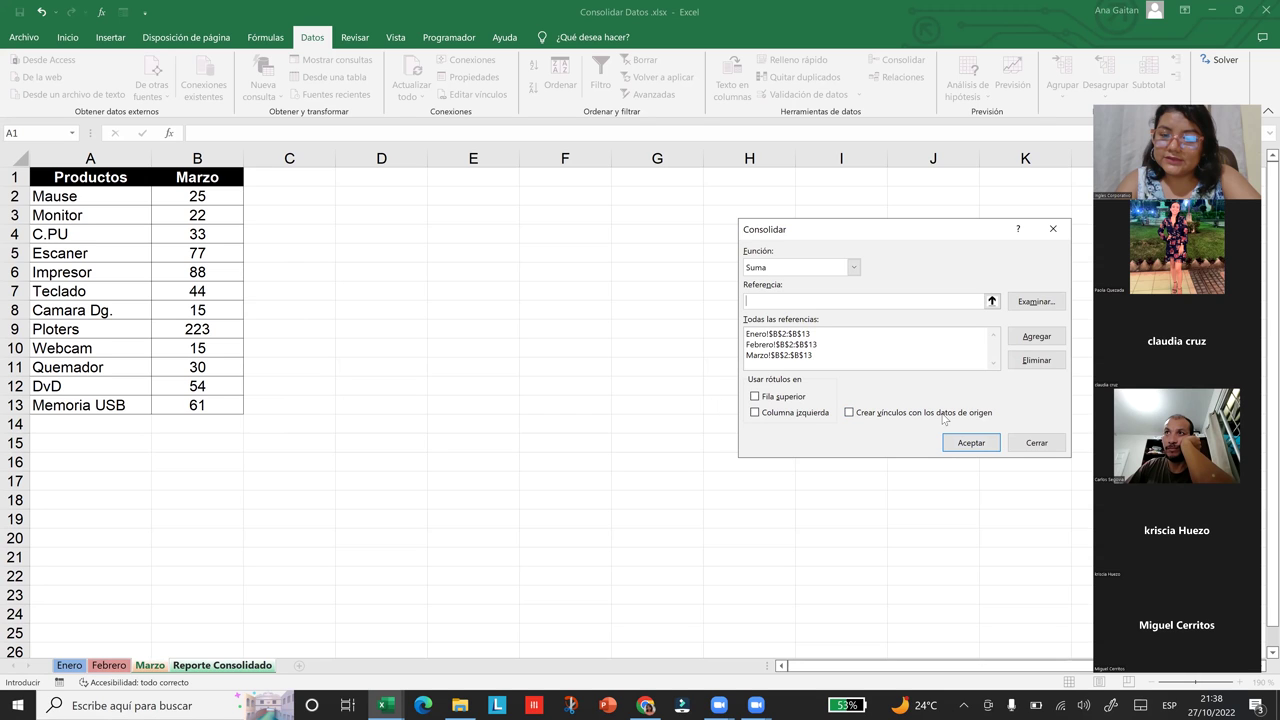
left_click(967, 442)
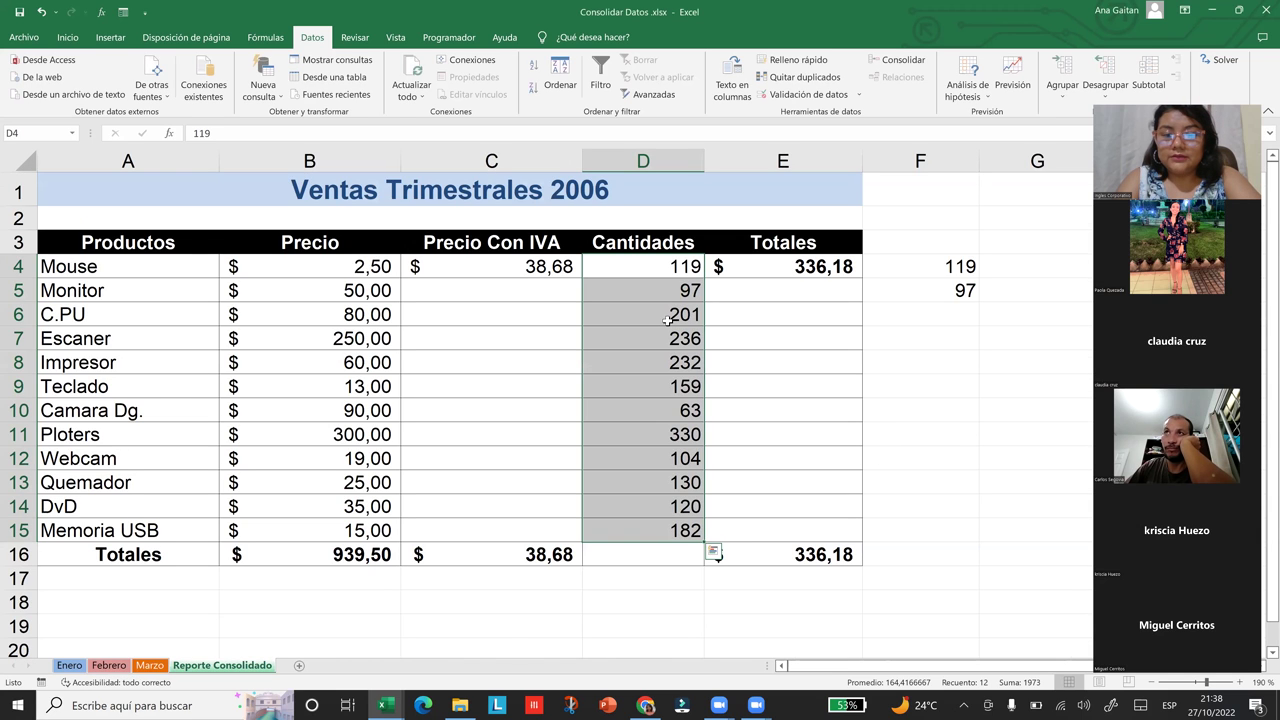
Copy the SUMA formula in F5 down to F15 and compare column F with the consolidated Cantidades values
left_click(670, 318)
left_click_drag(680, 290, 684, 535)
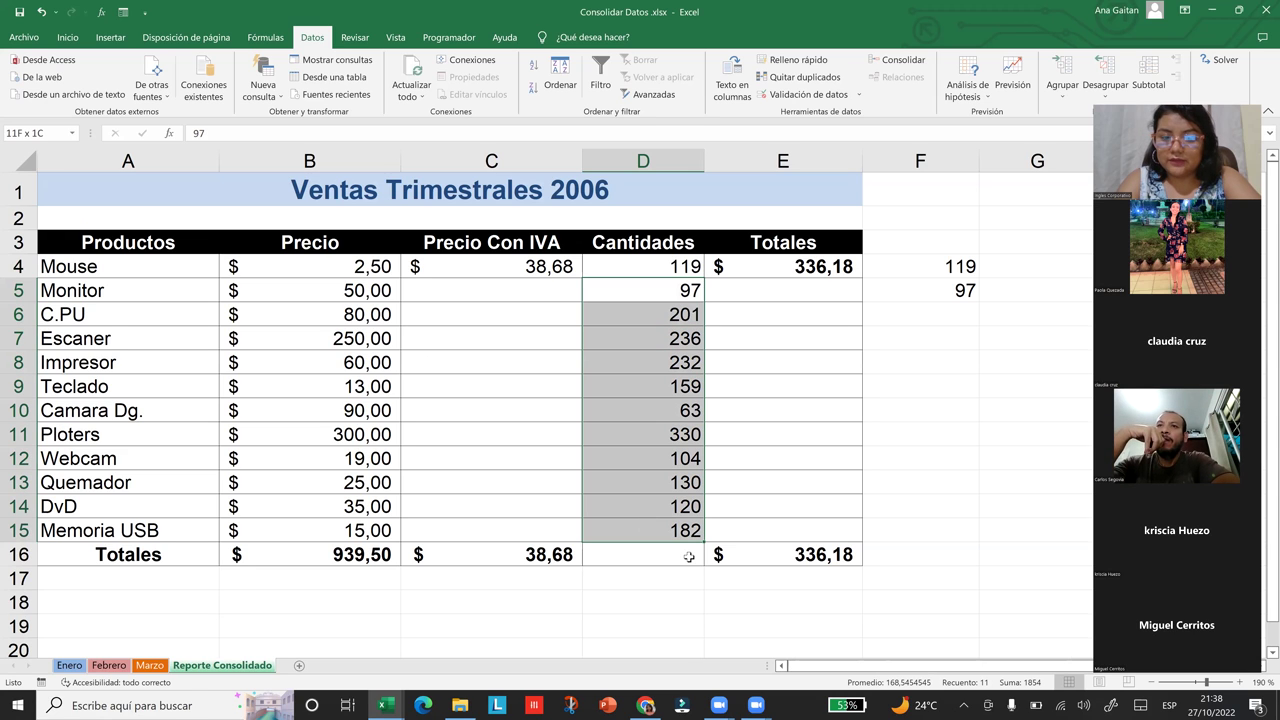
left_click(564, 272)
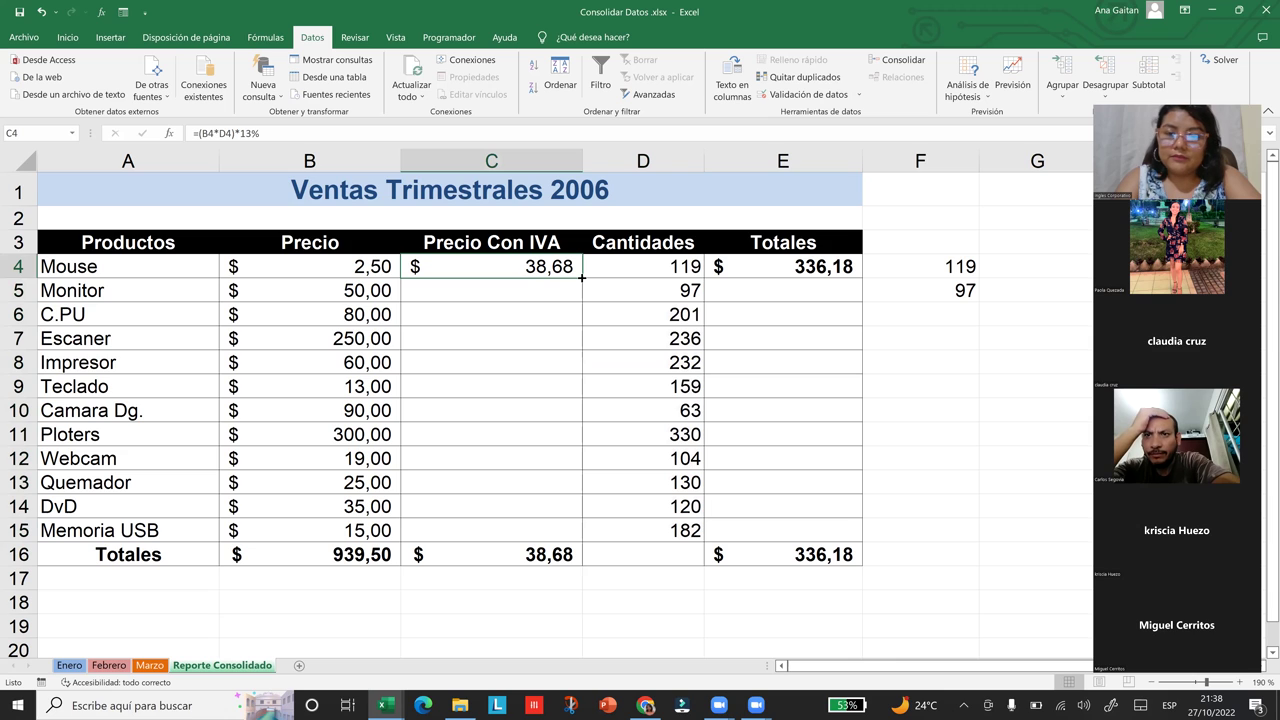
left_click(950, 290)
left_click_drag(978, 301, 945, 536)
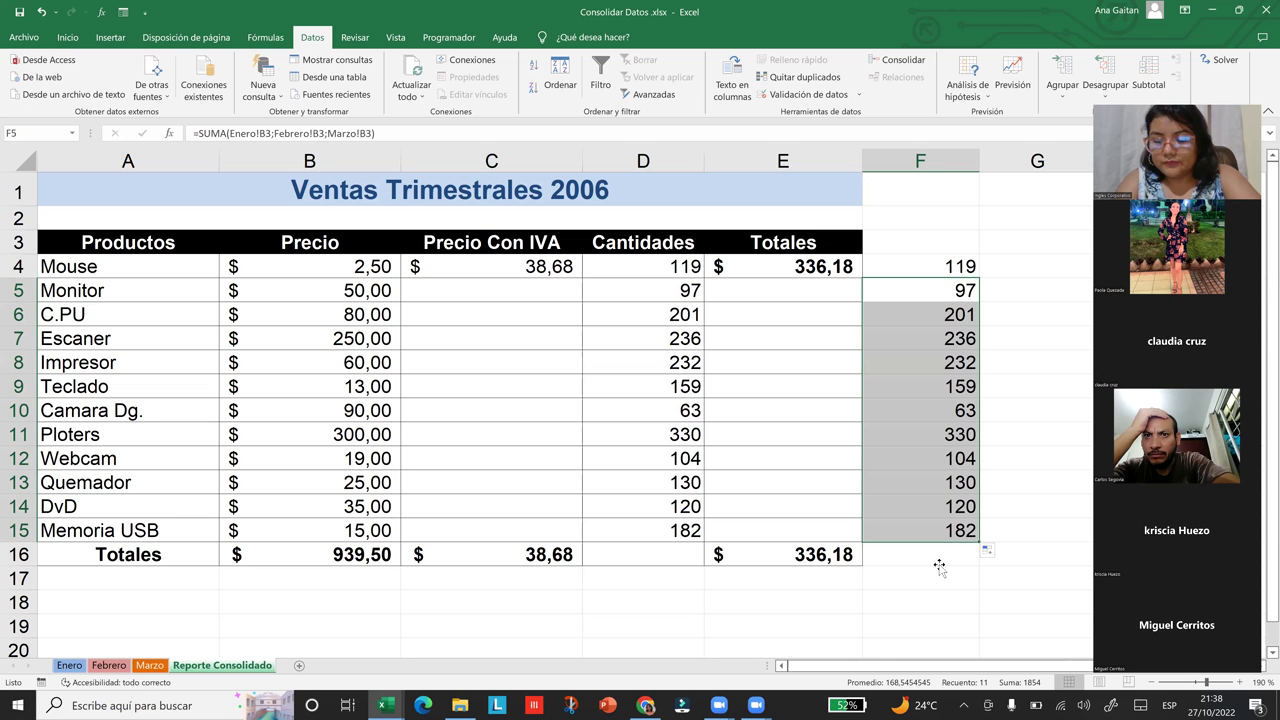
left_click(960, 512)
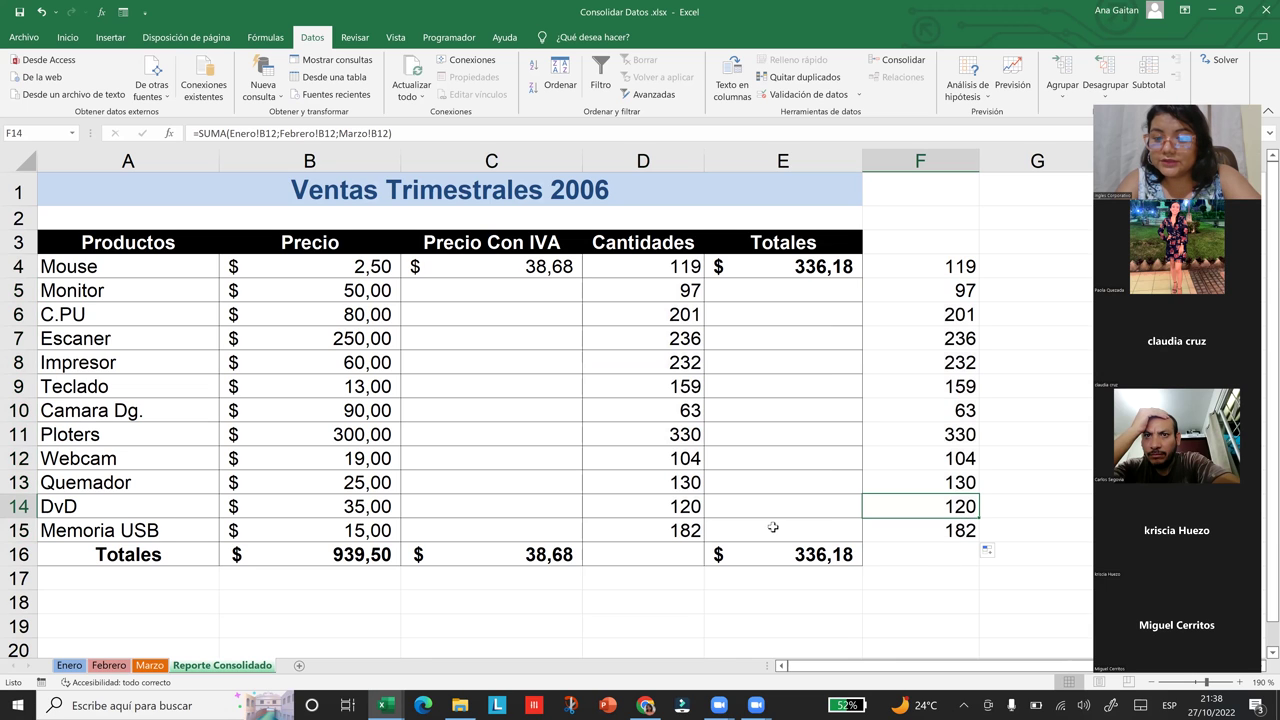
left_click(675, 506)
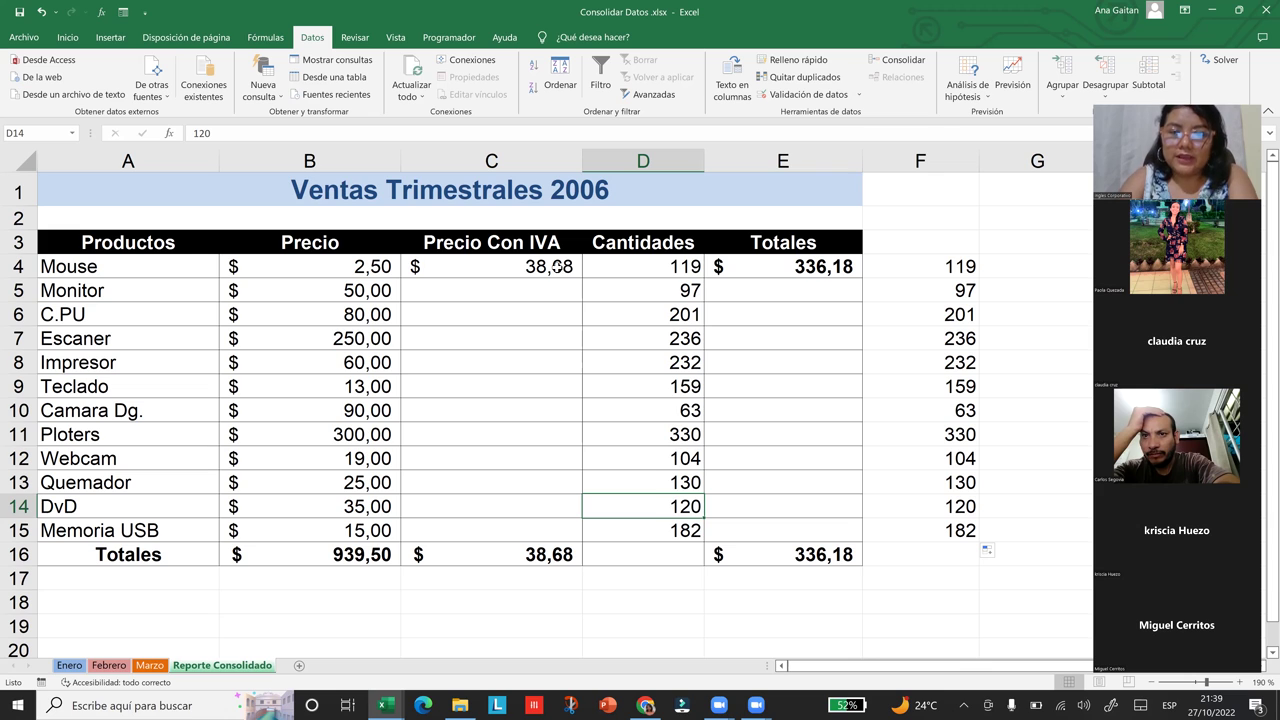
Fill the Precio Con IVA formula from C4 down to C15 for all remaining products
left_click(552, 270)
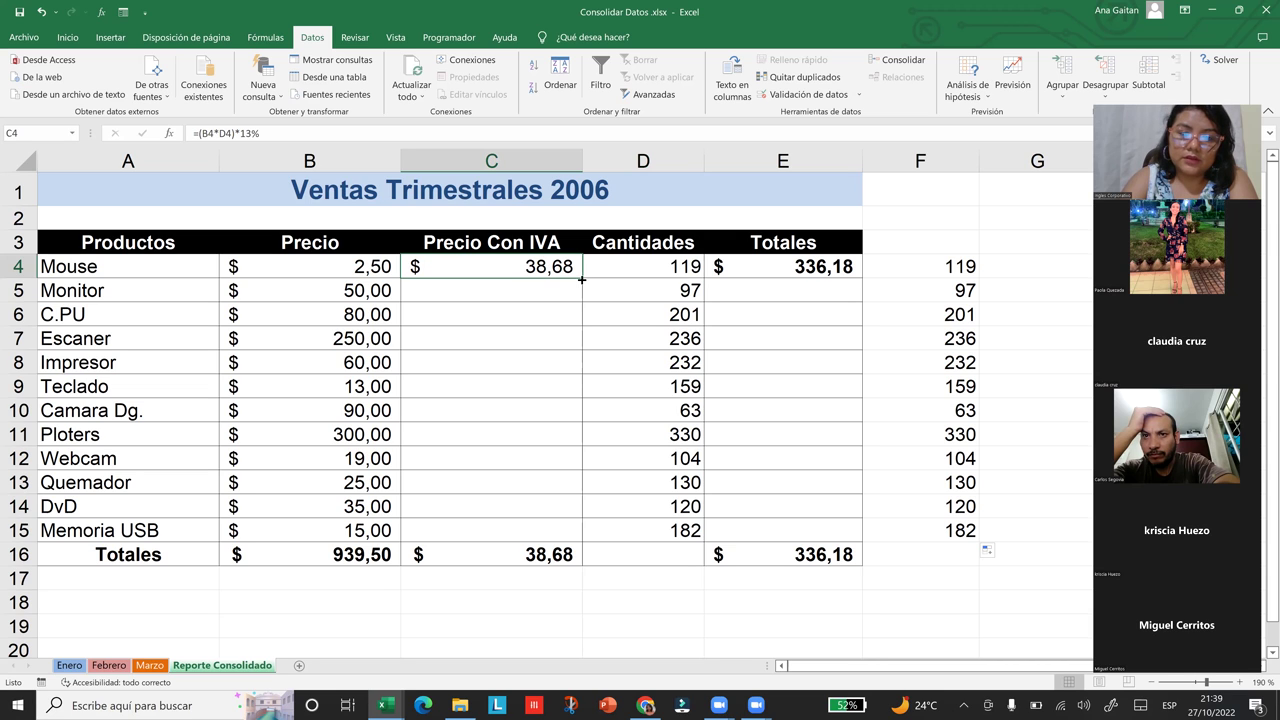
left_click_drag(566, 435, 549, 532)
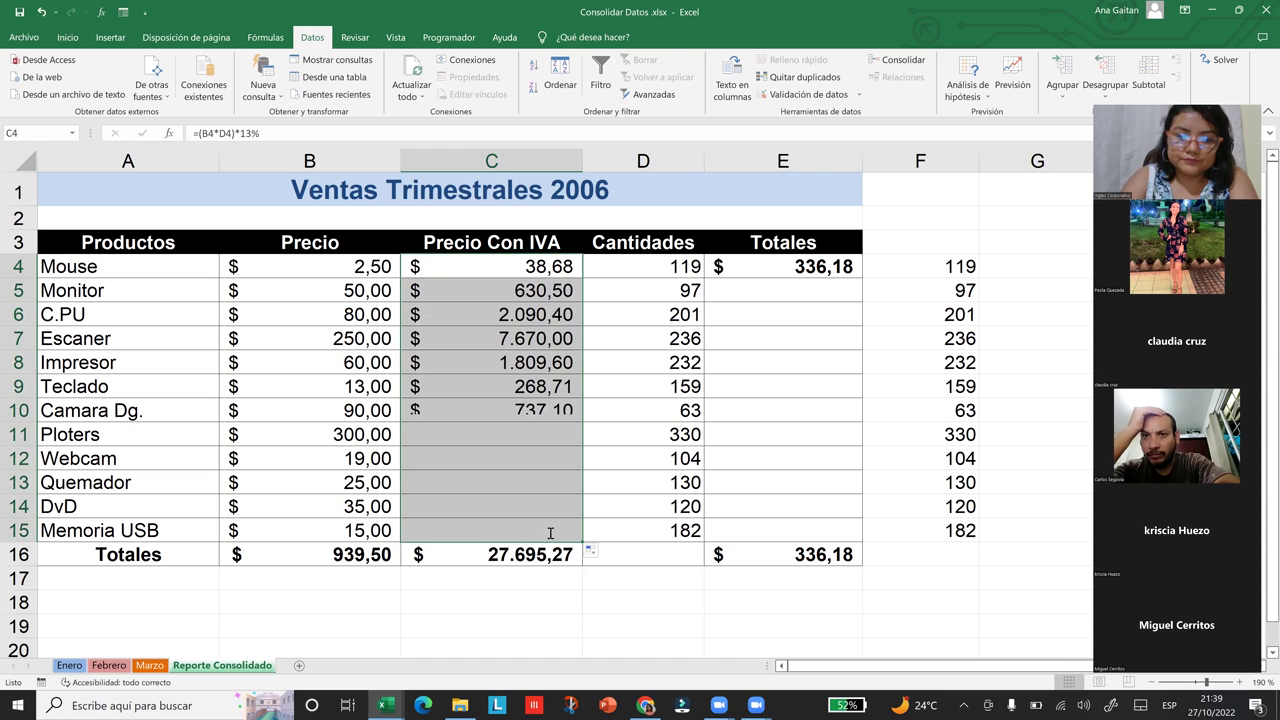
Check the Precio Con IVA formula in C15 and fill the Totales formula from E4 down to E15
double_click(550, 533)
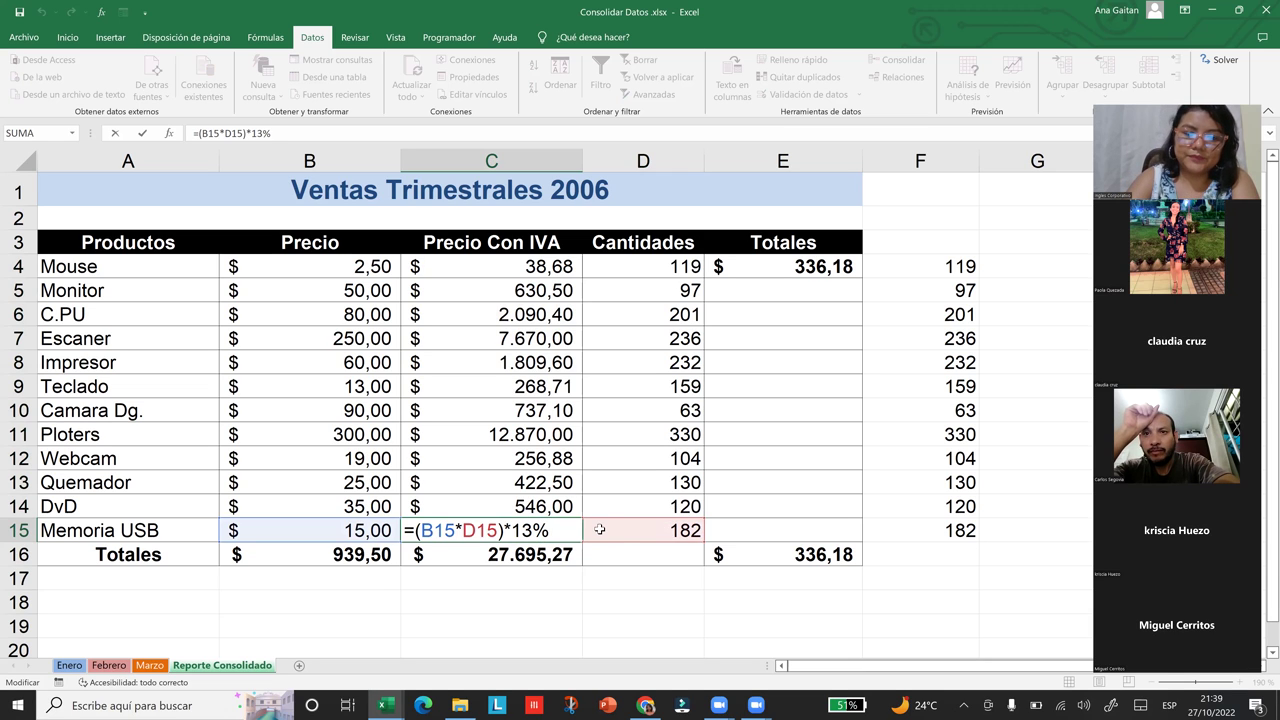
key("Return")
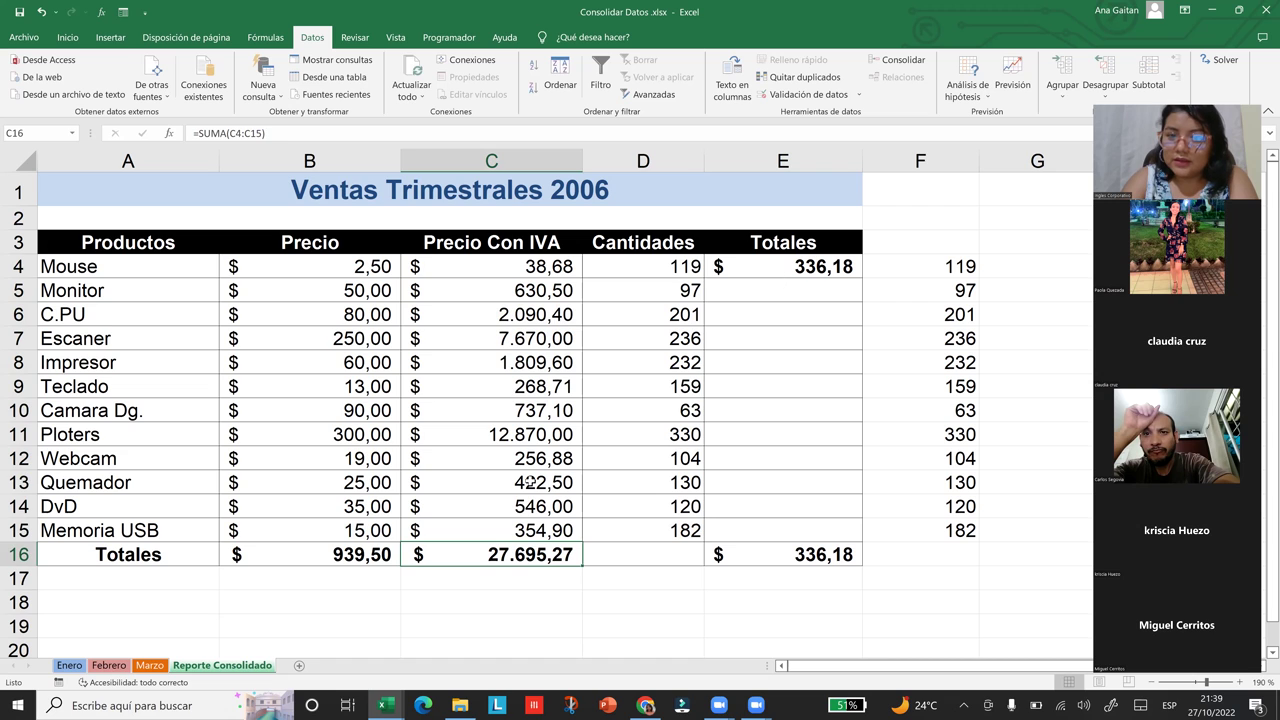
left_click(834, 270)
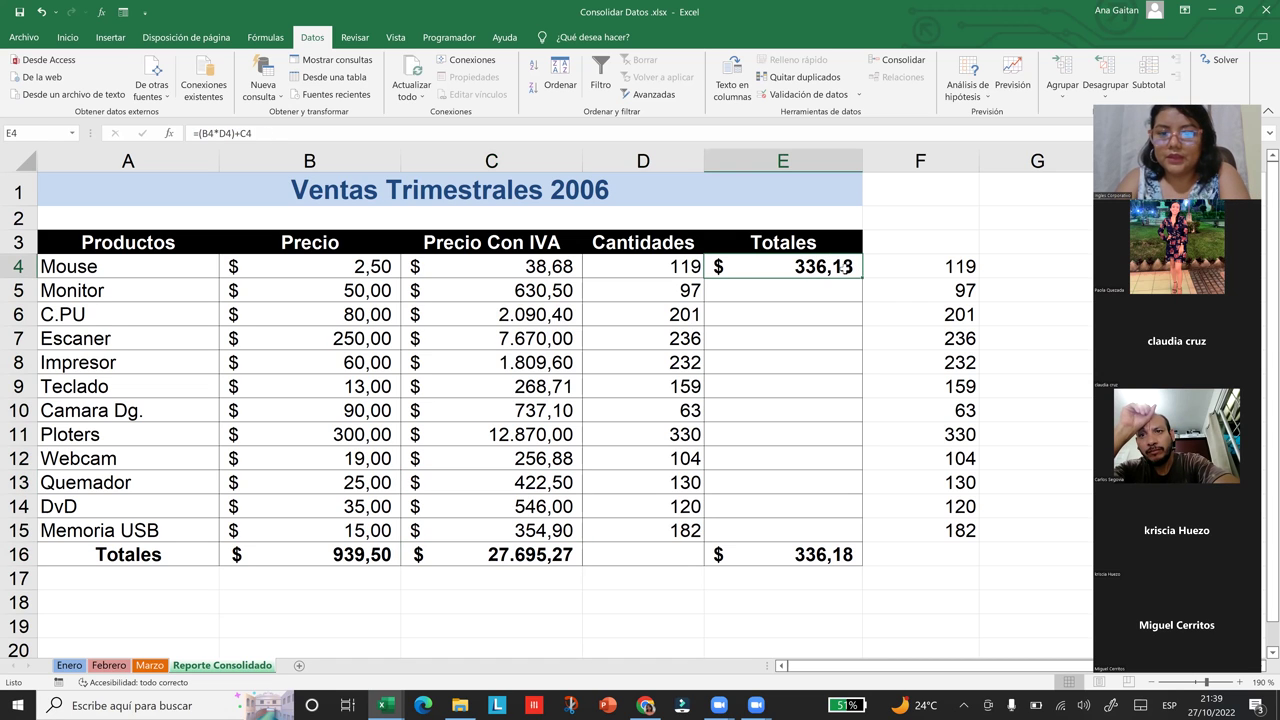
double_click(846, 268)
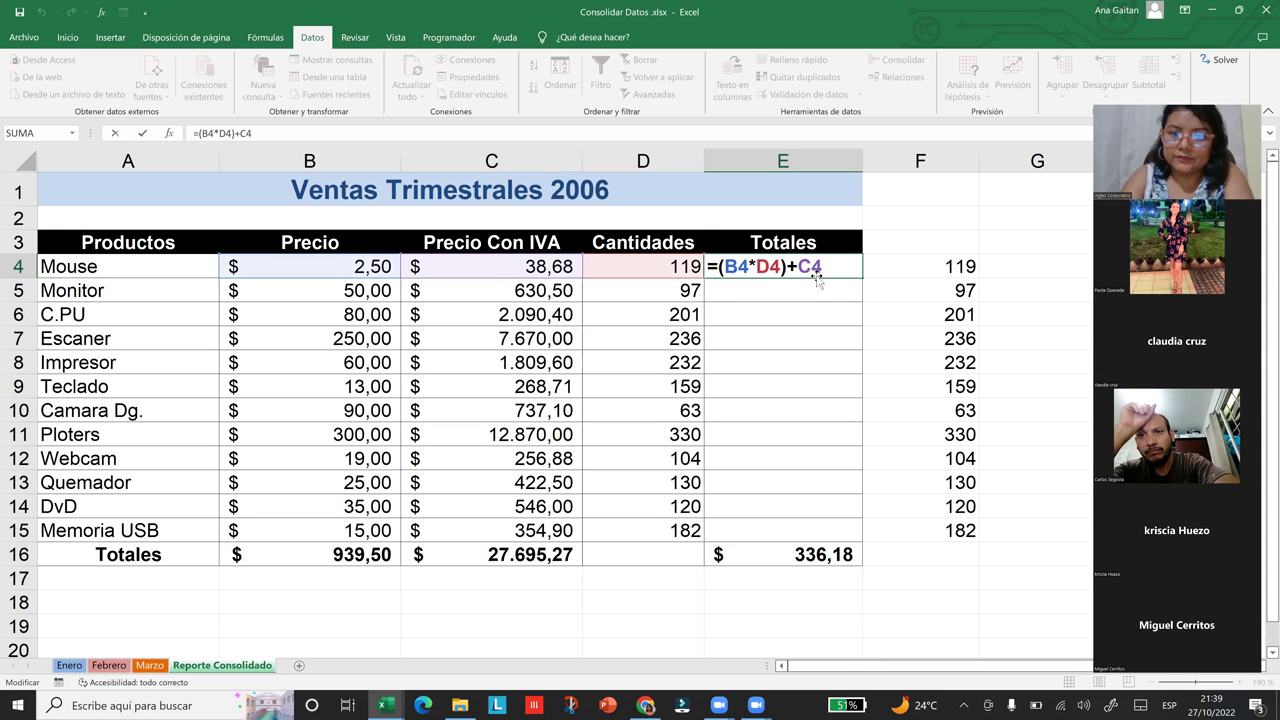
key("Return")
left_click_drag(842, 258, 861, 279)
left_click_drag(862, 385, 863, 392)
left_click_drag(843, 529, 840, 537)
Compare the consolidated Cantidades in D4:D15 with the SUMA results in column F
left_click_drag(662, 261, 652, 530)
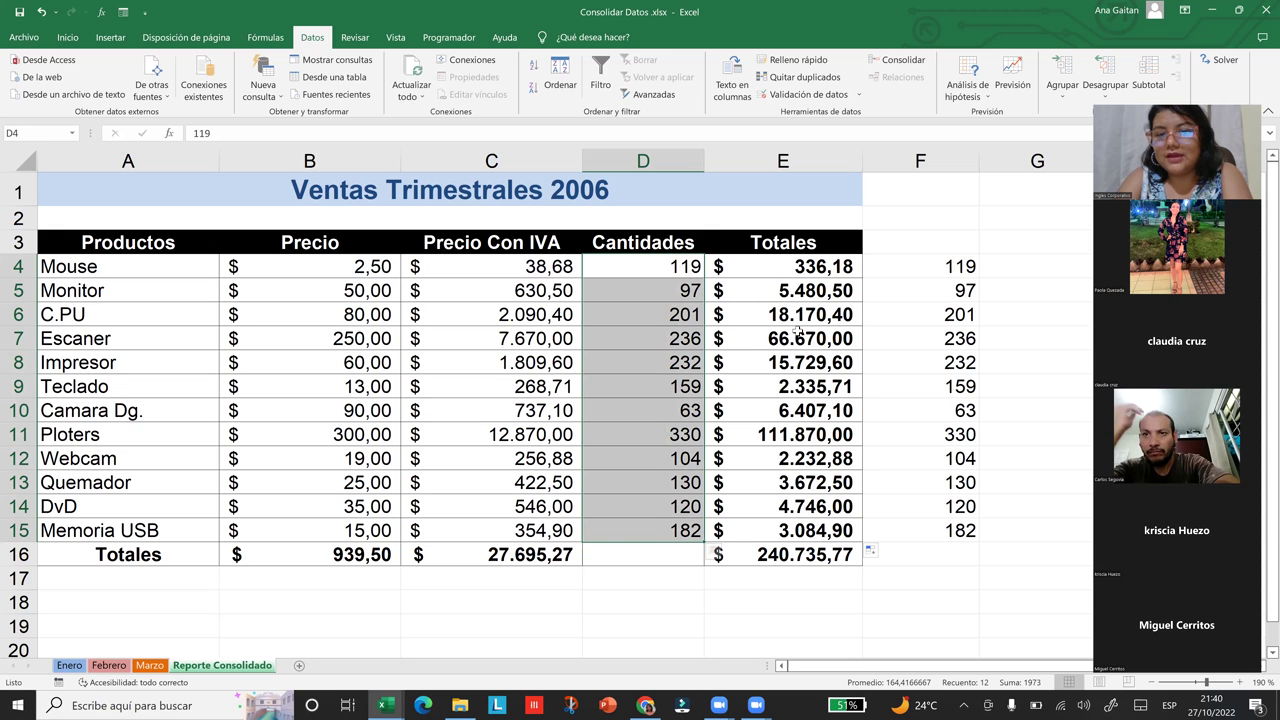
left_click(643, 458)
key("Right")
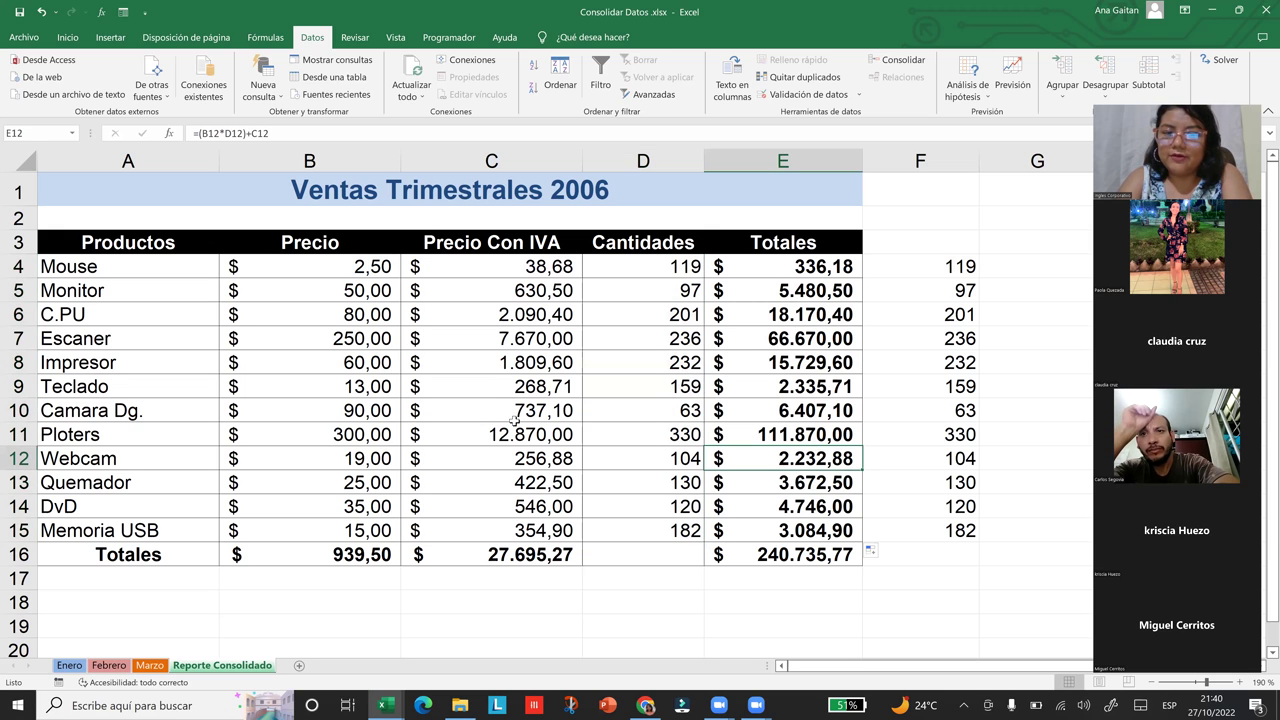
left_click(511, 488)
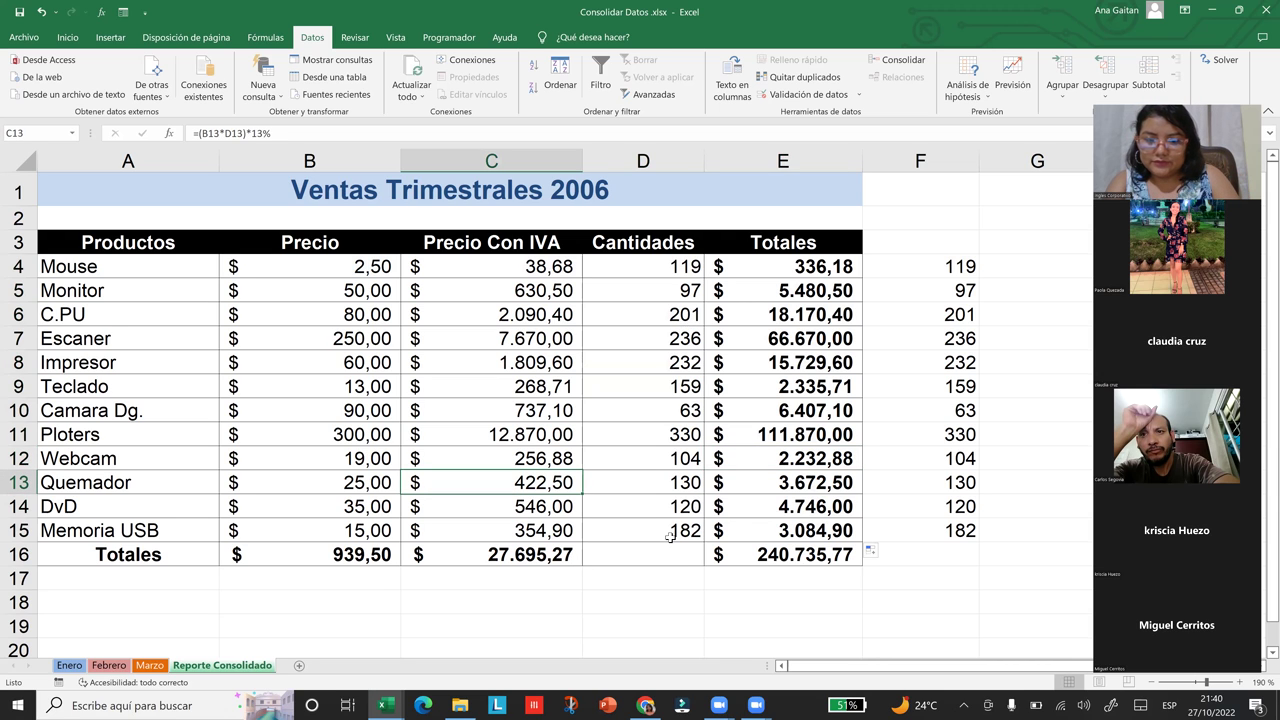
left_click_drag(690, 266, 690, 458)
left_click_drag(960, 266, 925, 482)
left_click_drag(924, 538, 924, 538)
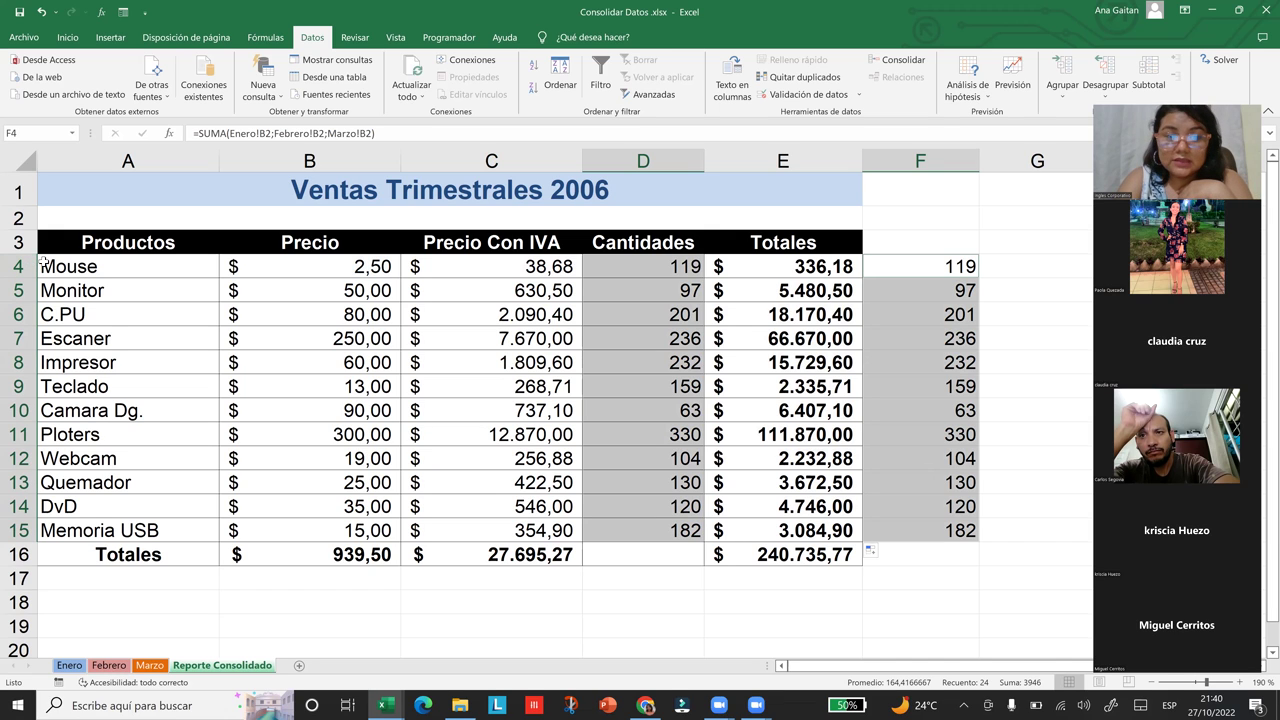
Review individual product rows across the Productos, Precio Con IVA, Cantidades and Totales columns of the consolidated report
left_click(648, 267)
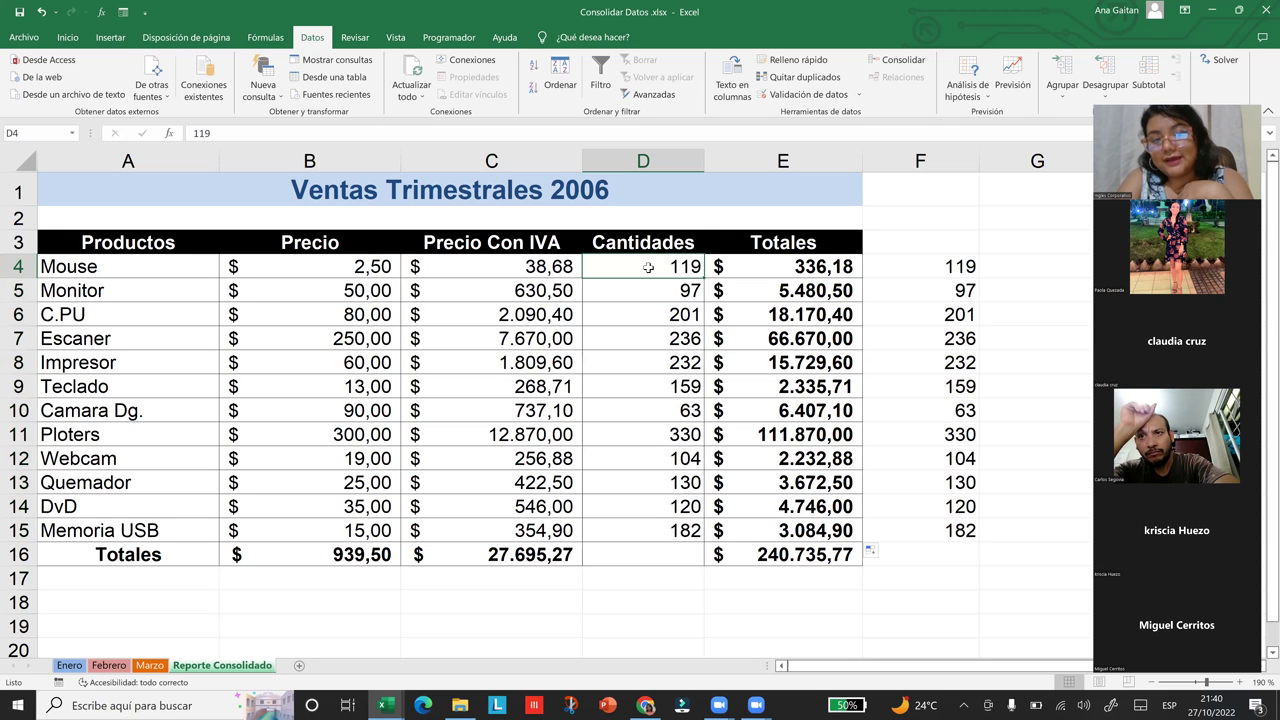
left_click(495, 285)
left_click(766, 302)
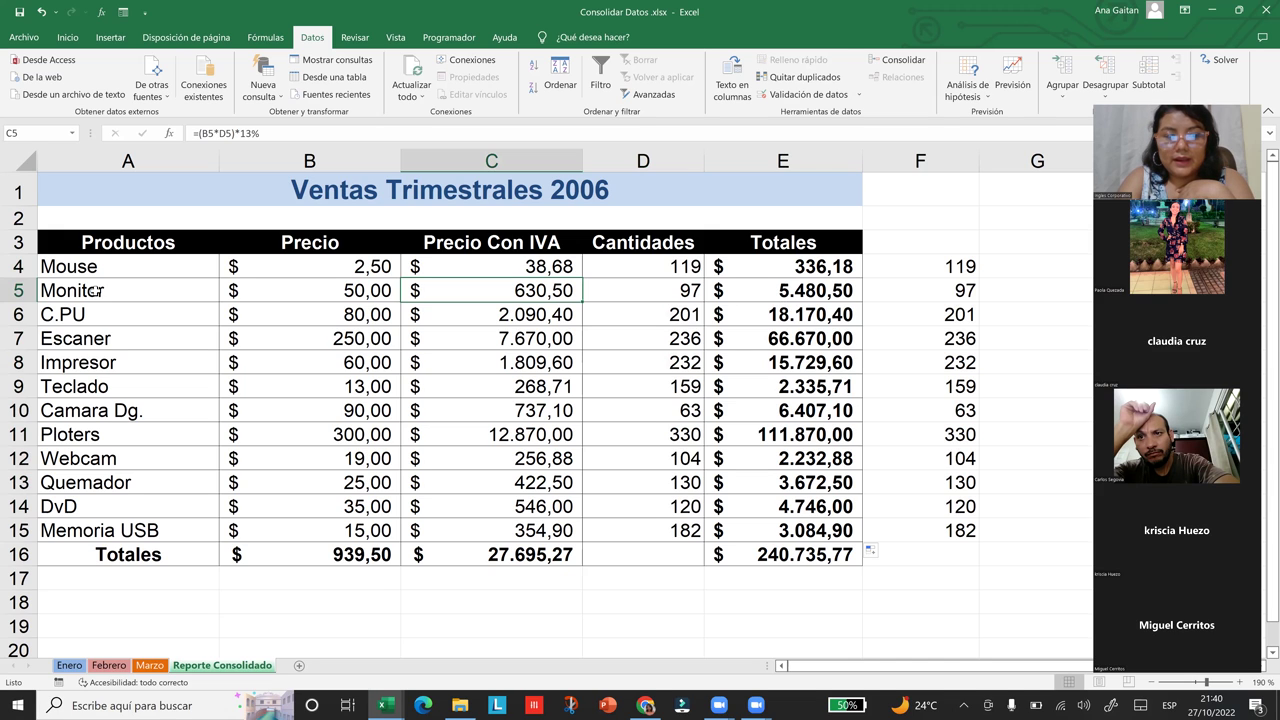
left_click(89, 356)
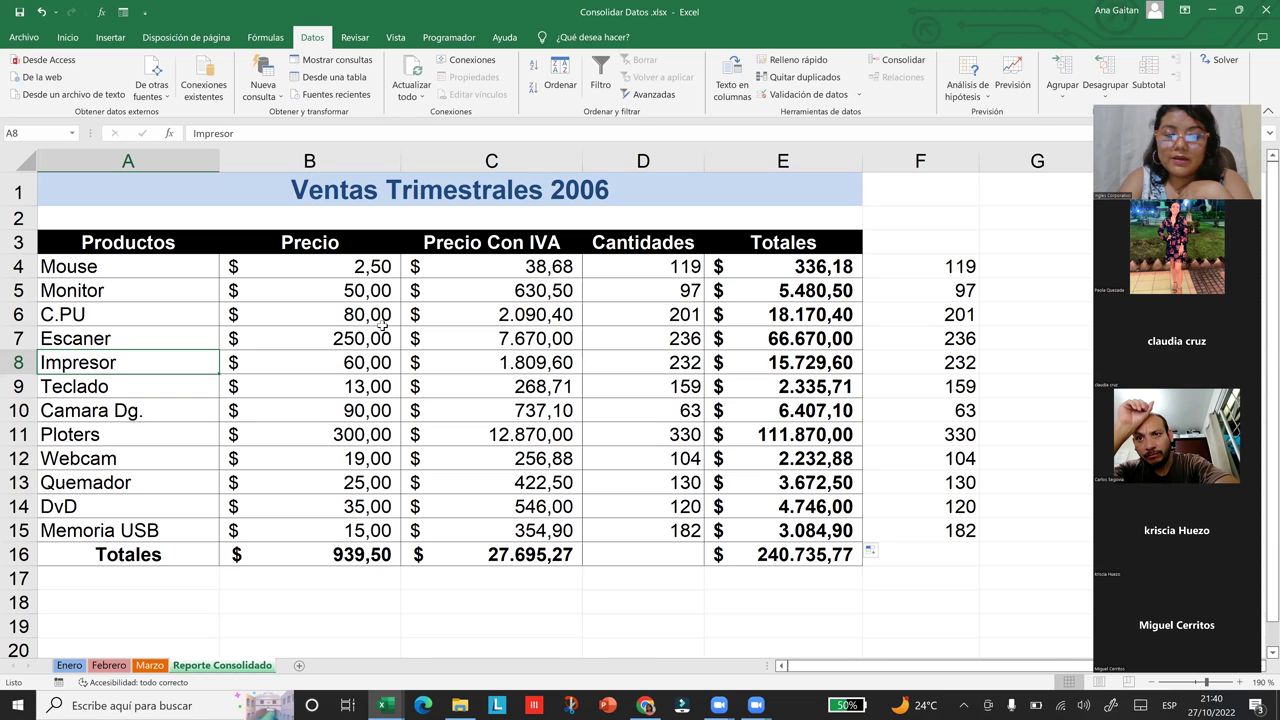
key("Down")
key("Down")
key("Down")
key("Down")
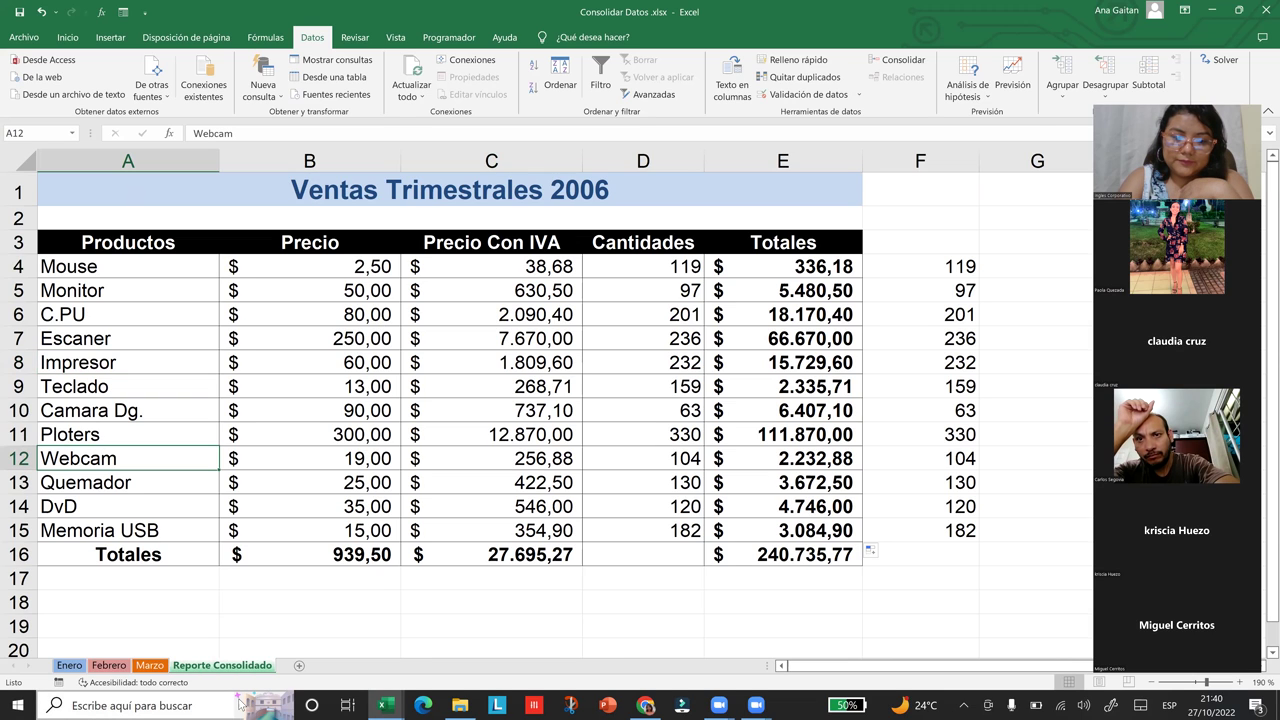
left_click(846, 392)
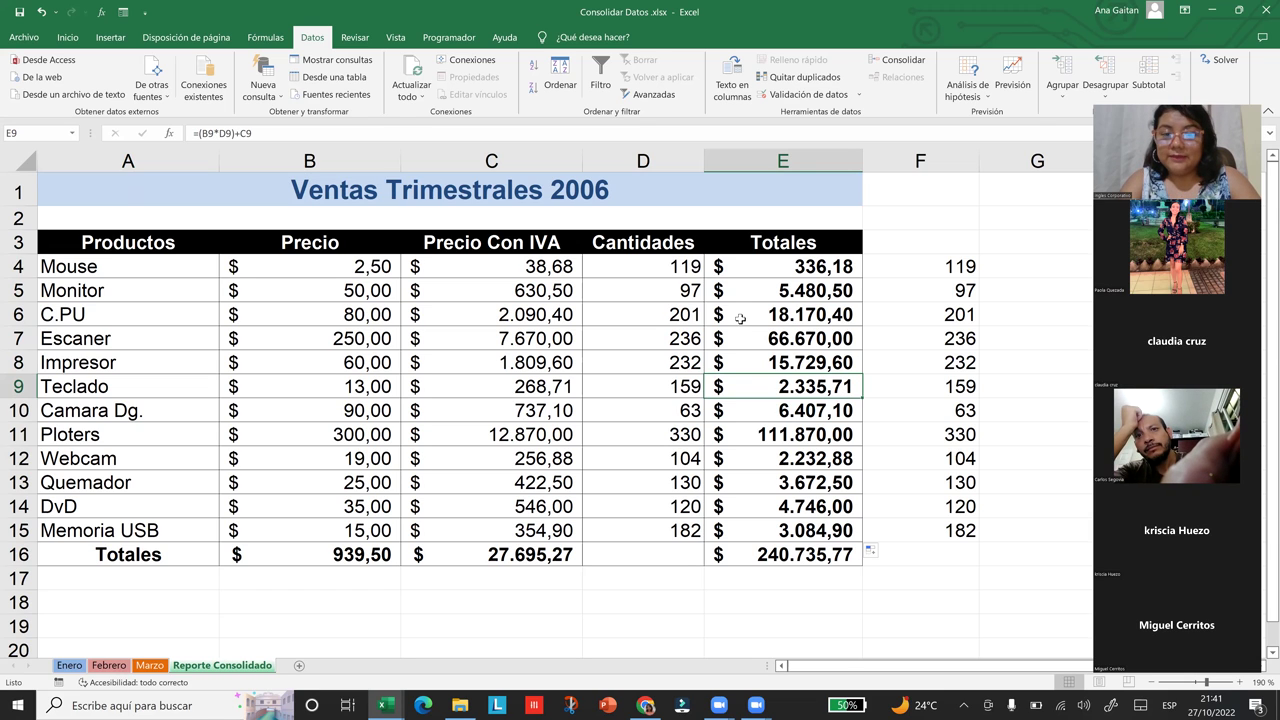
Check the Cantidades values against the full product list in A4:A15
left_click(646, 315)
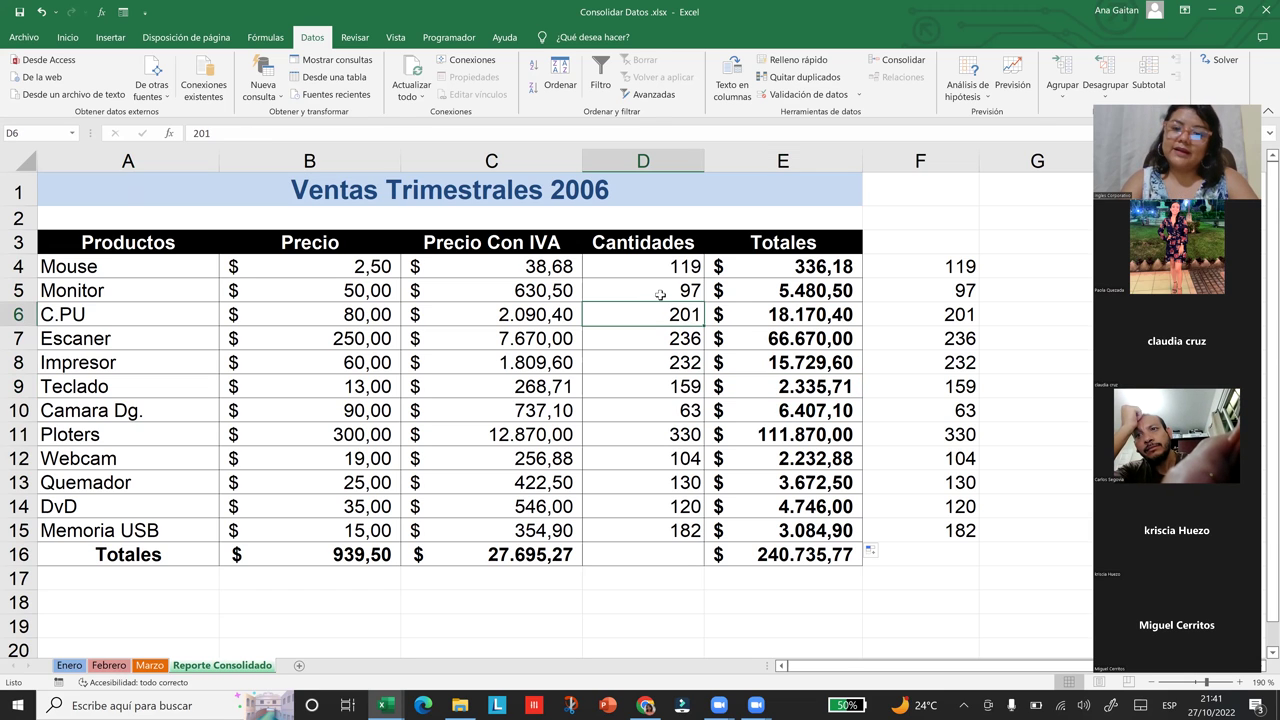
left_click_drag(660, 294, 650, 482)
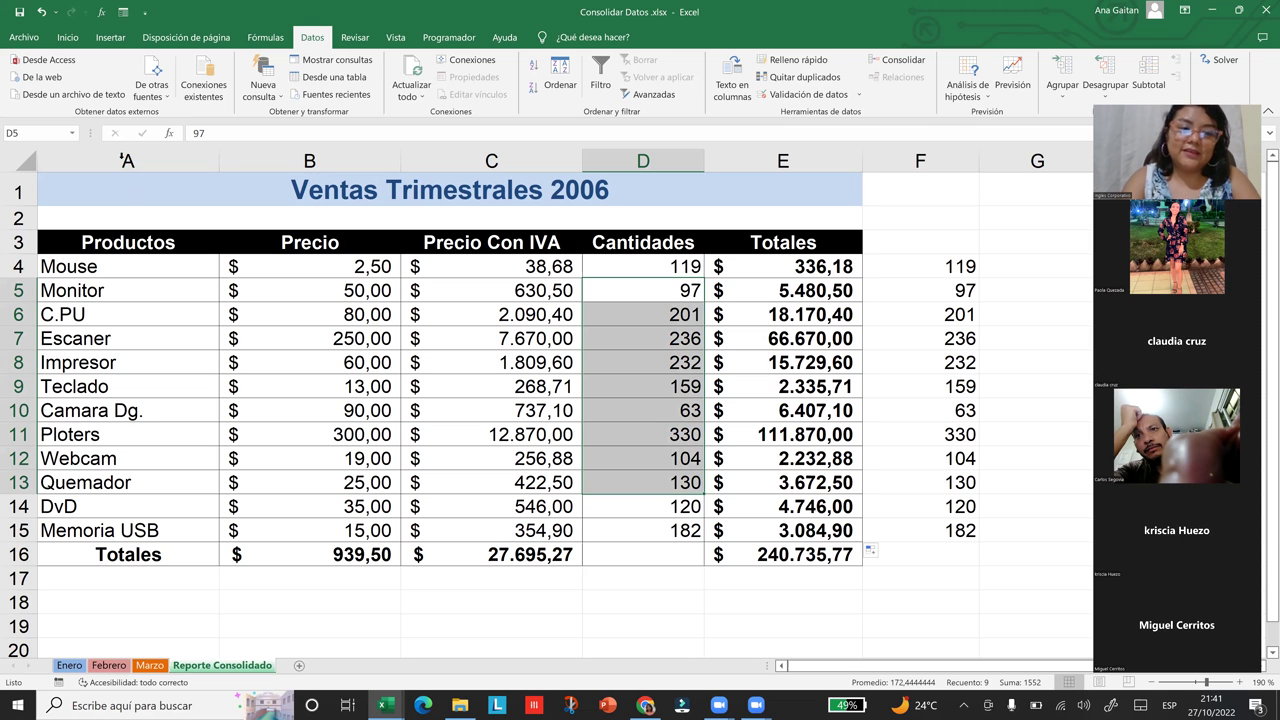
left_click_drag(62, 266, 58, 494)
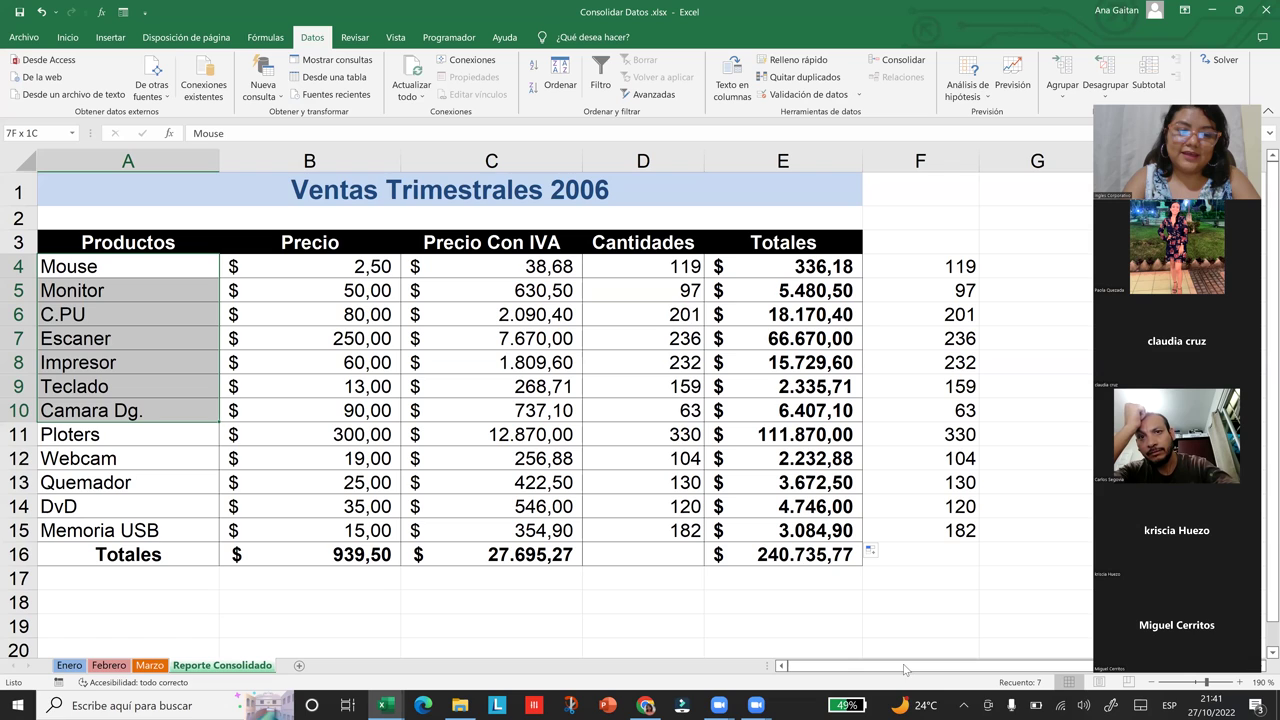
key("shift+Down")
key("shift+Down")
key("shift+Down")
key("shift+Down")
key("shift+Down")
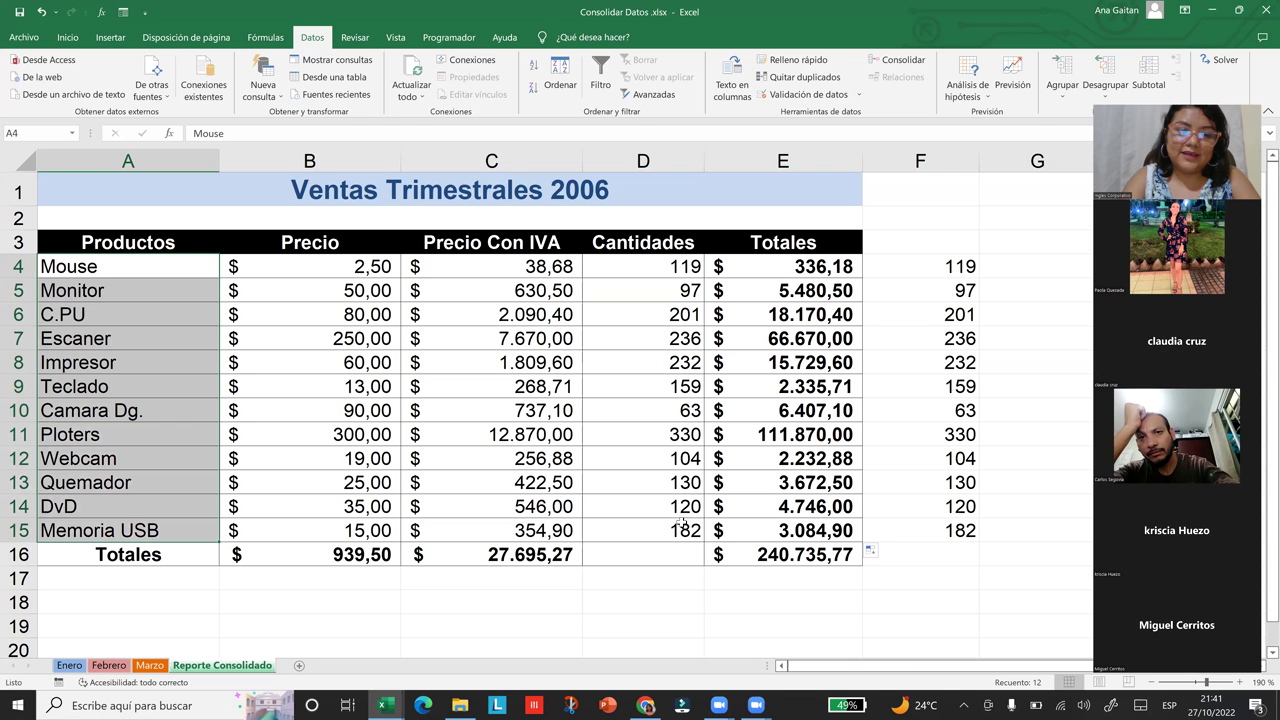
left_click(645, 484)
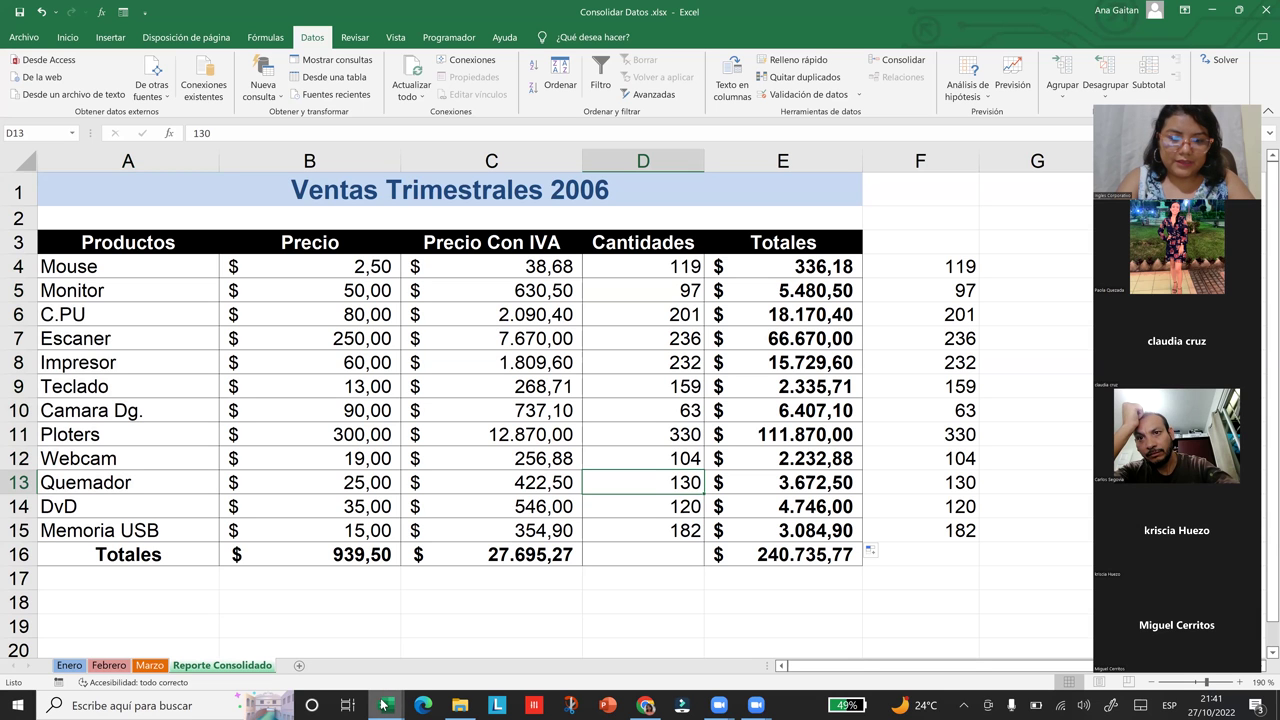
Switch to the workbook VENTAS PARTE 1.xlsx and examine the Vendedores list A9:A28 on sheet 2000
left_click(480, 631)
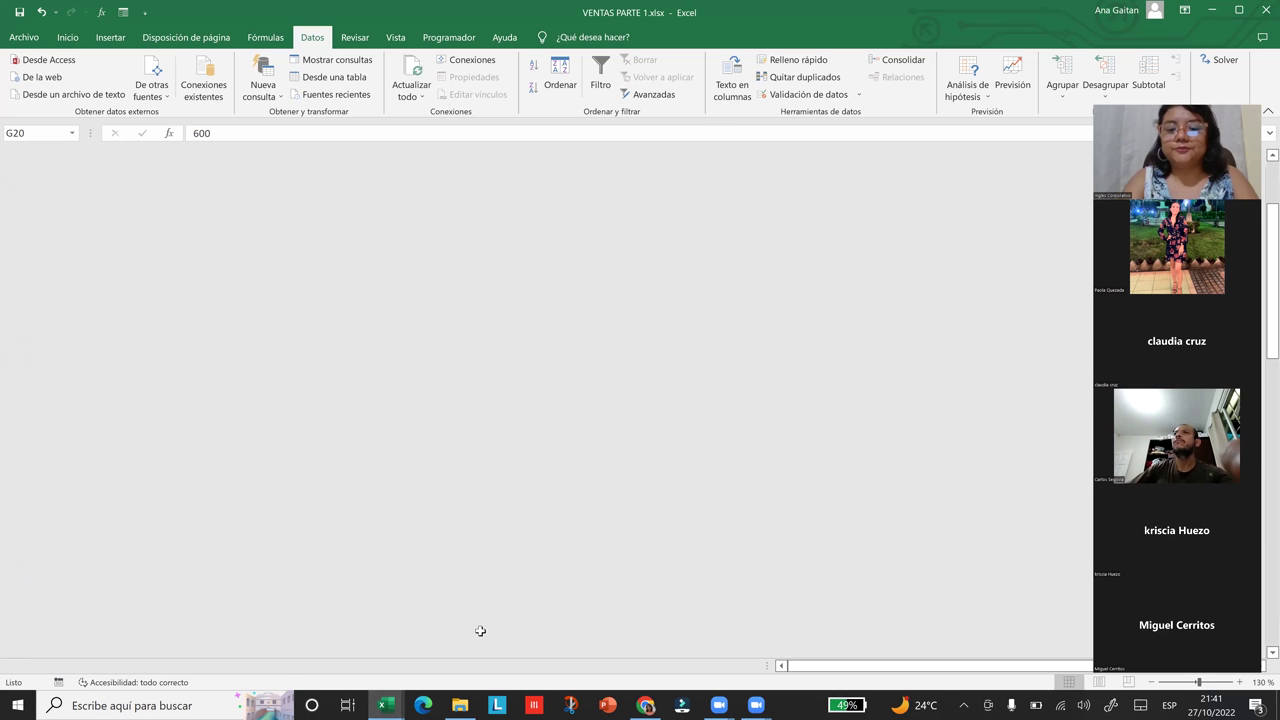
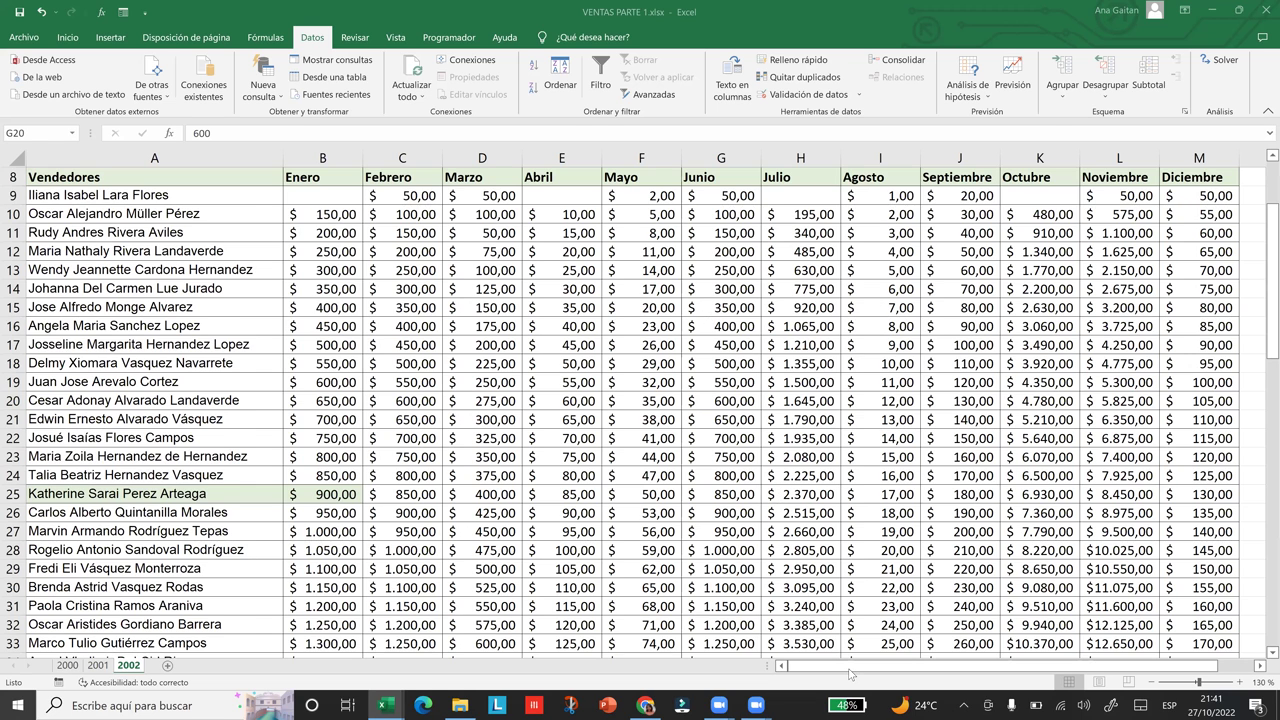
key("ctrl+Page_Up")
key("ctrl+Page_Up")
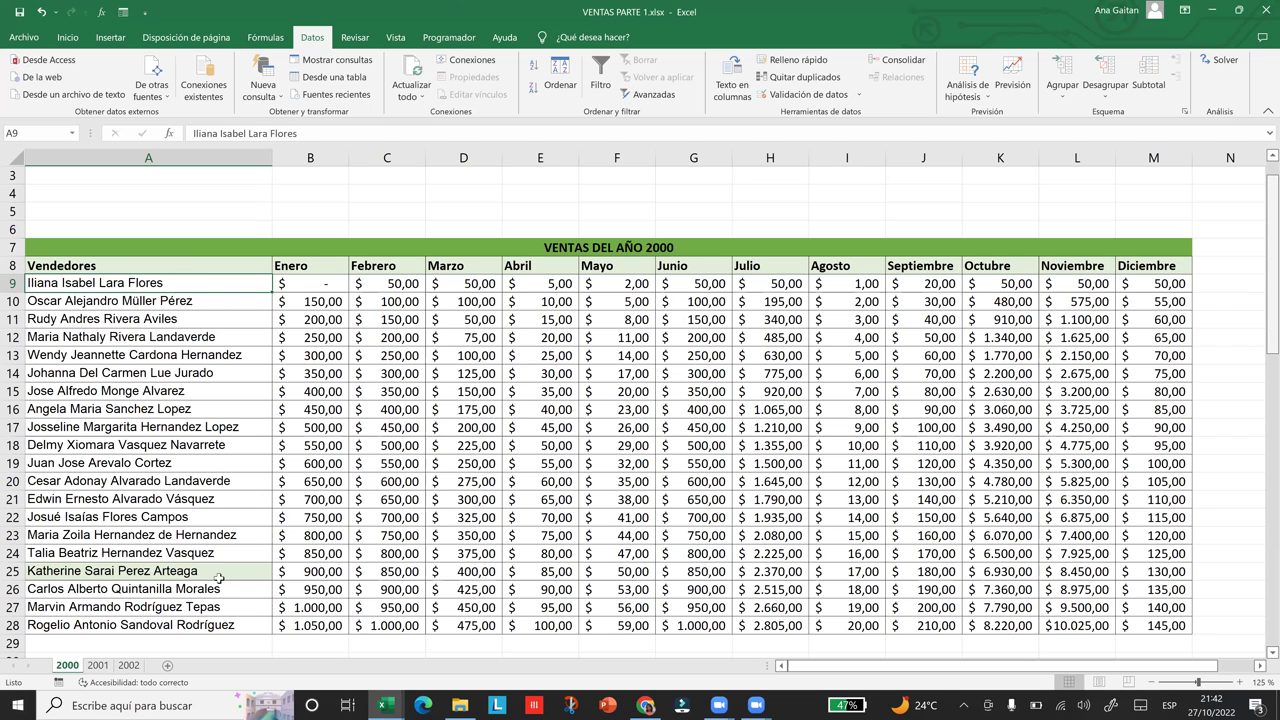
left_click(210, 612, "shift")
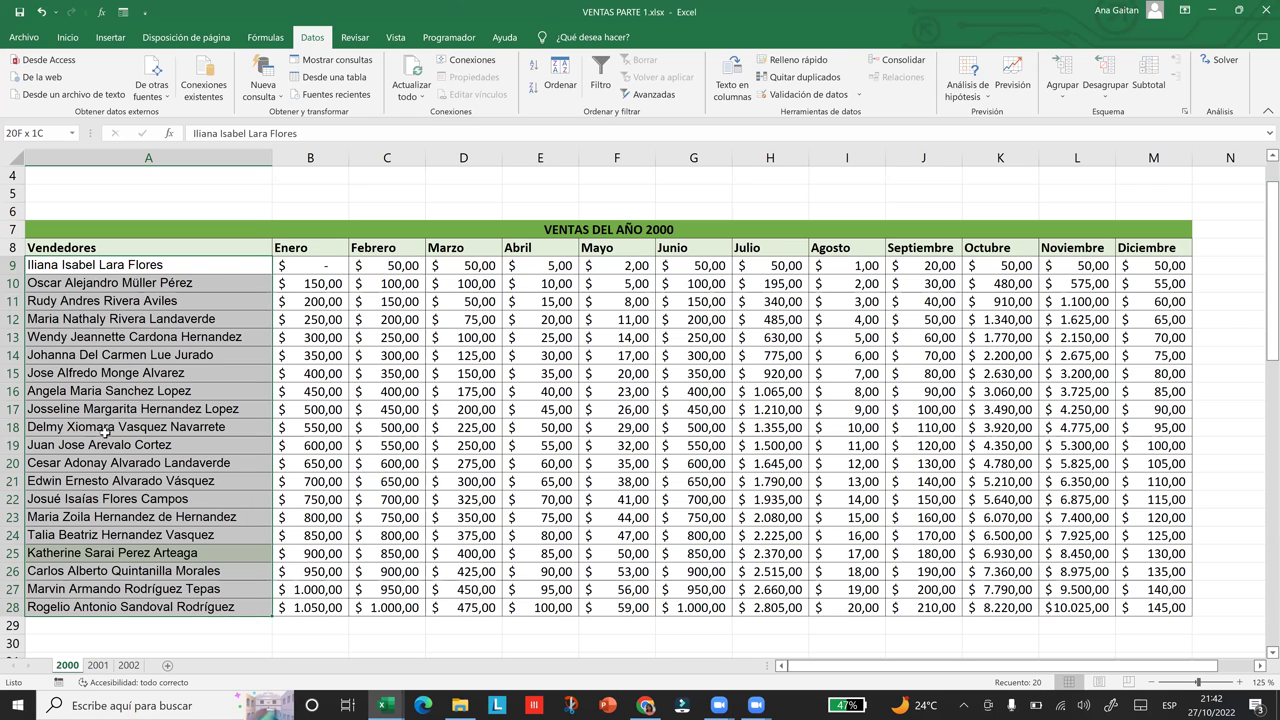
Examine the month headings and the Vendedores list A9:A18 on sheet 2001
left_click(94, 670)
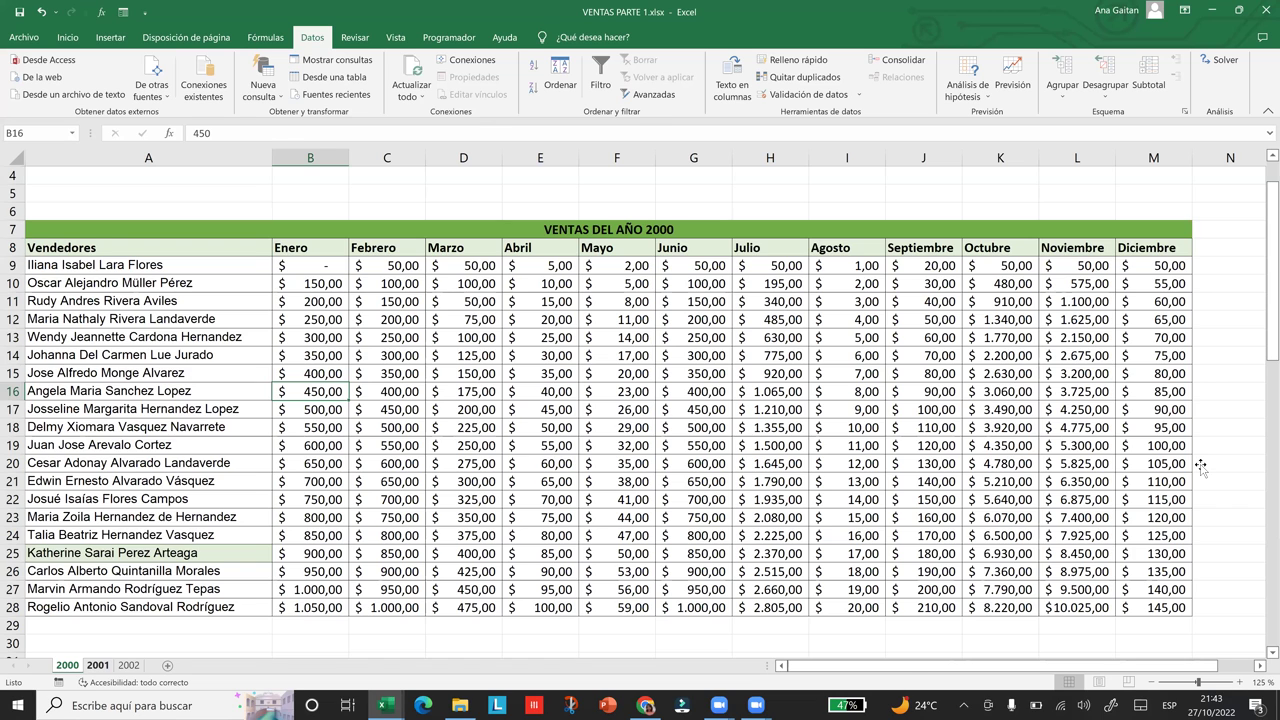
key("ctrl+Page_Down")
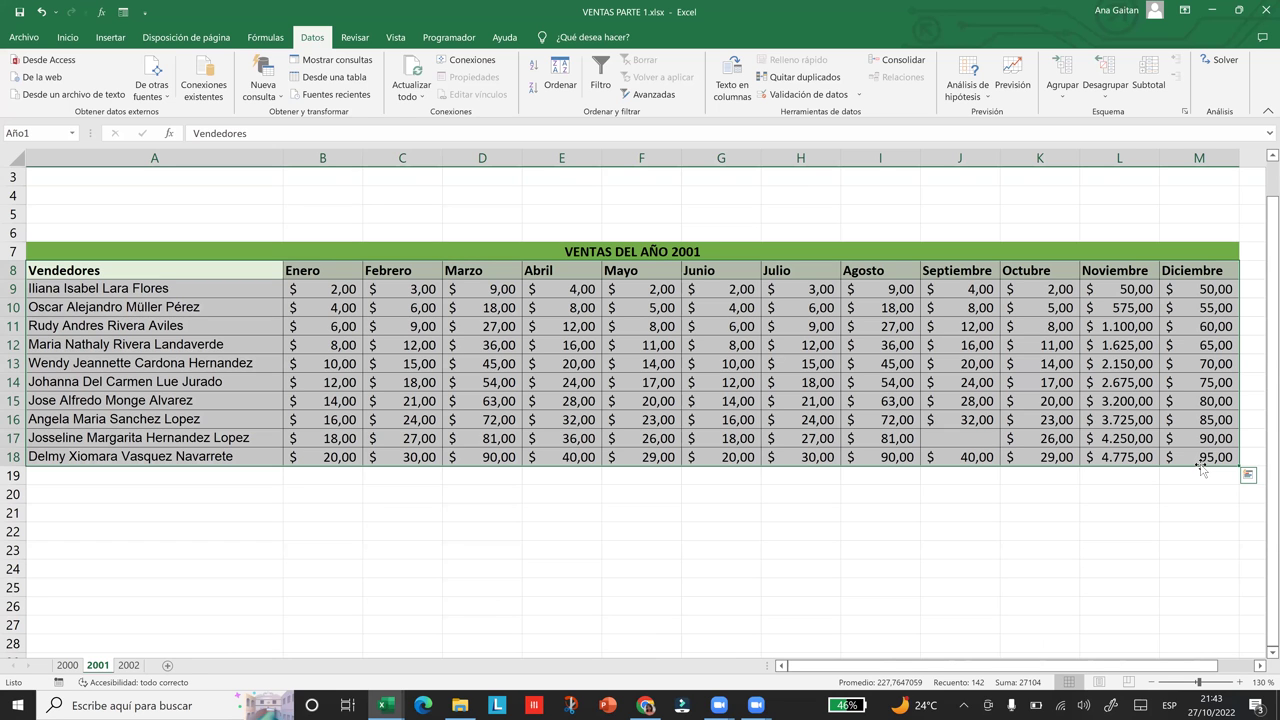
left_click(1050, 450)
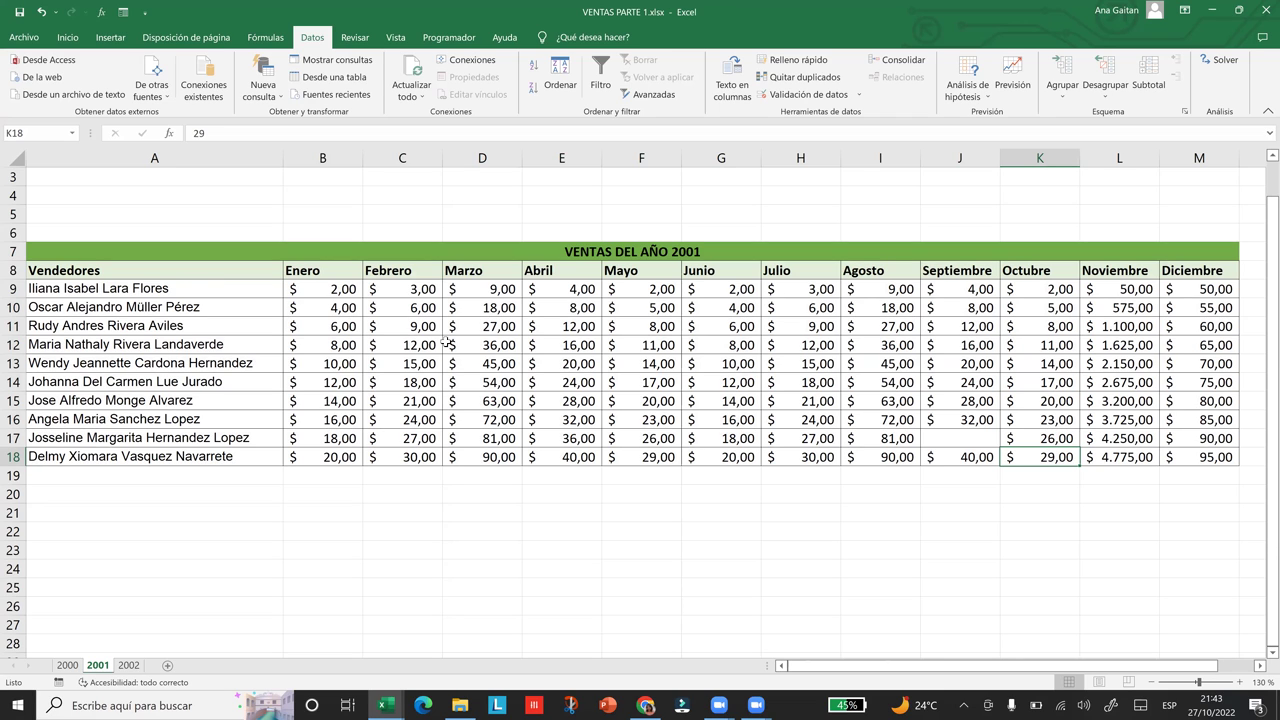
left_click(167, 276)
left_click(328, 273)
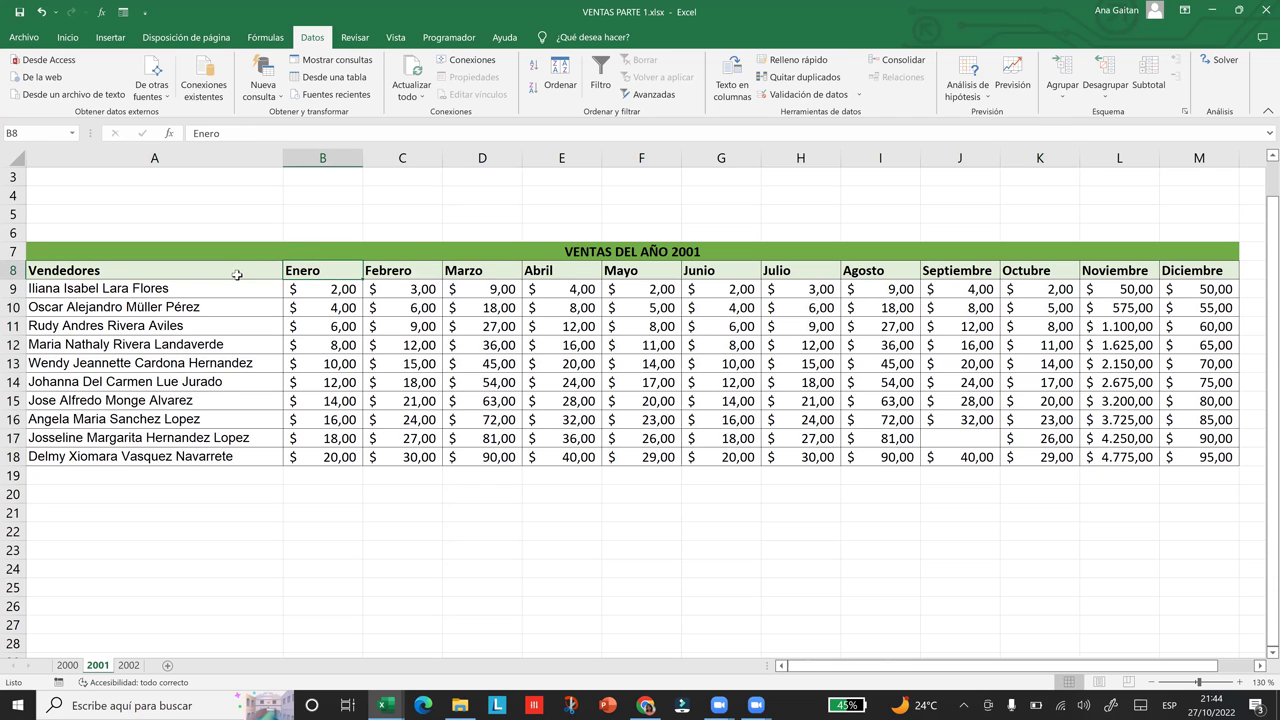
left_click(391, 285)
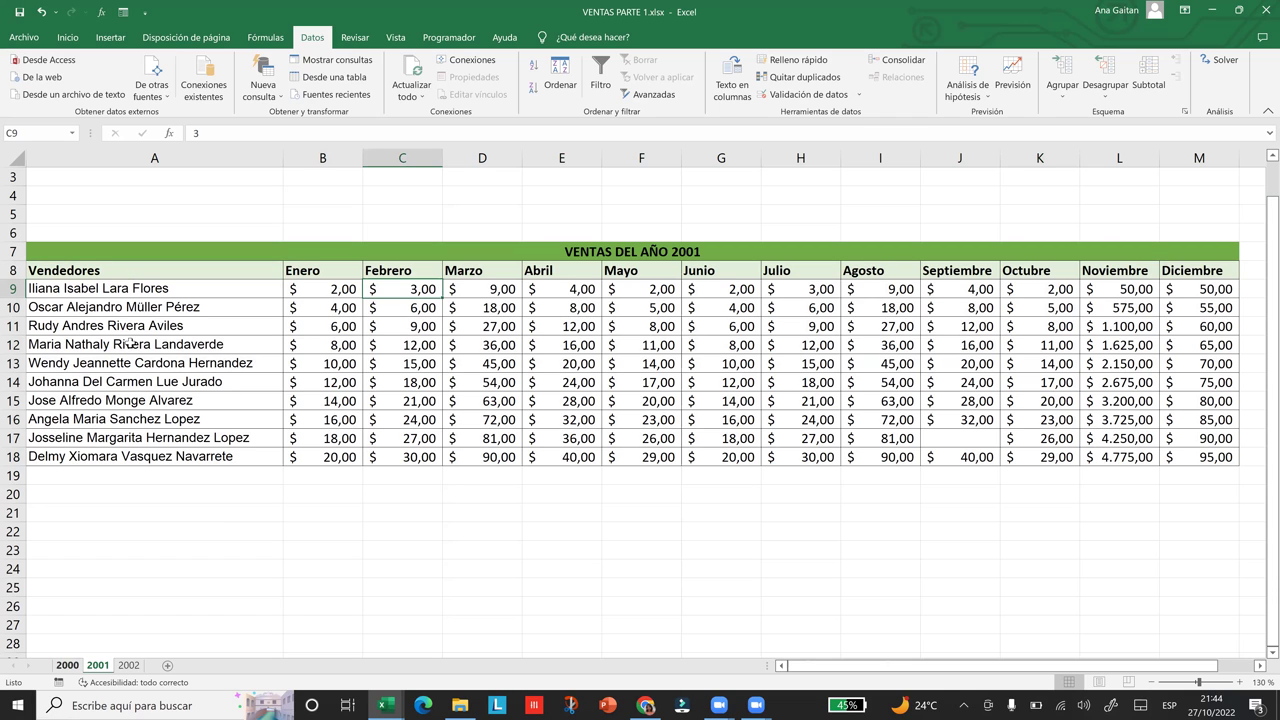
left_click_drag(130, 289, 133, 457)
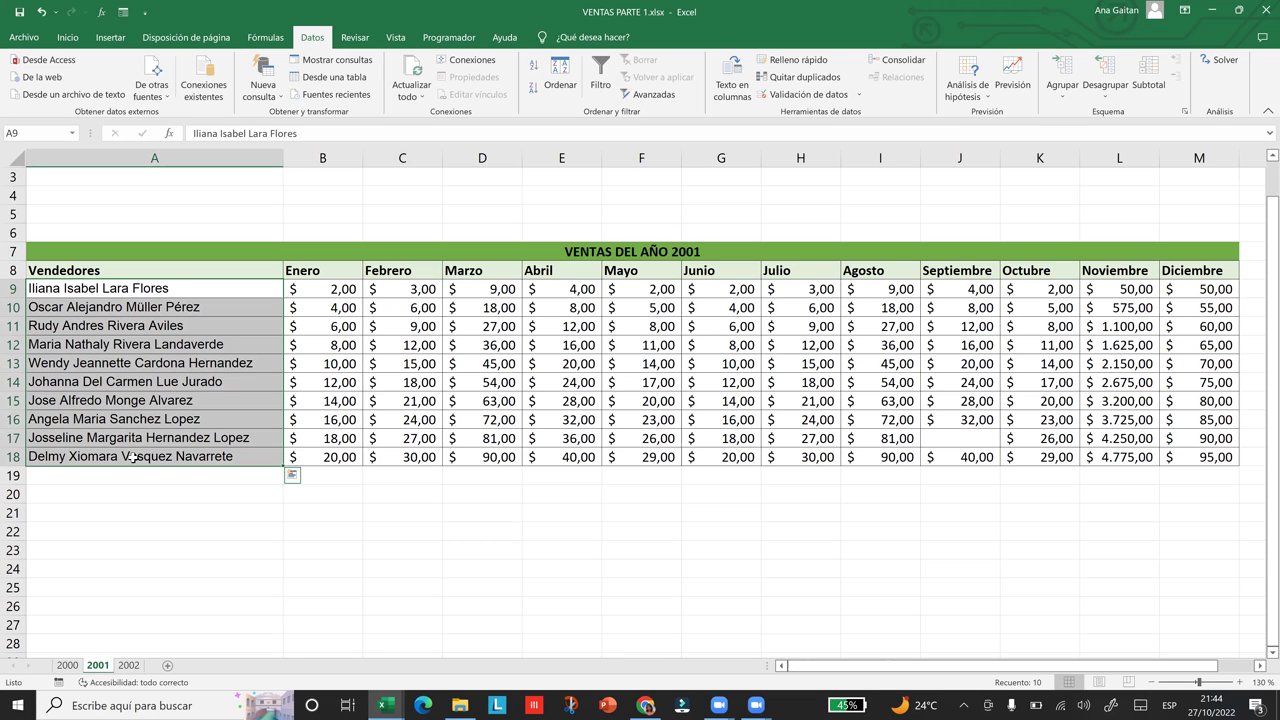
left_click(97, 566)
Compare sheets 2000 and 2001 with sheet 2002, examining its row 8 headings and Vendedores list A9:A35
left_click(78, 666)
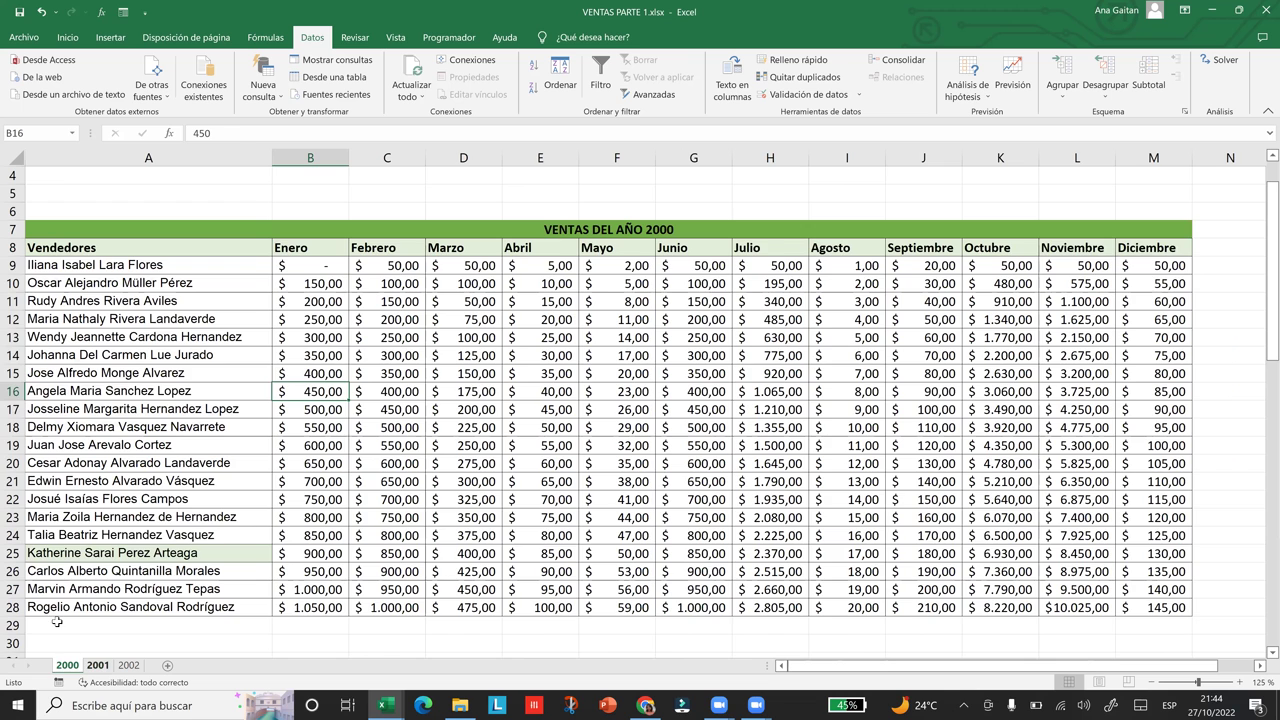
left_click(98, 665)
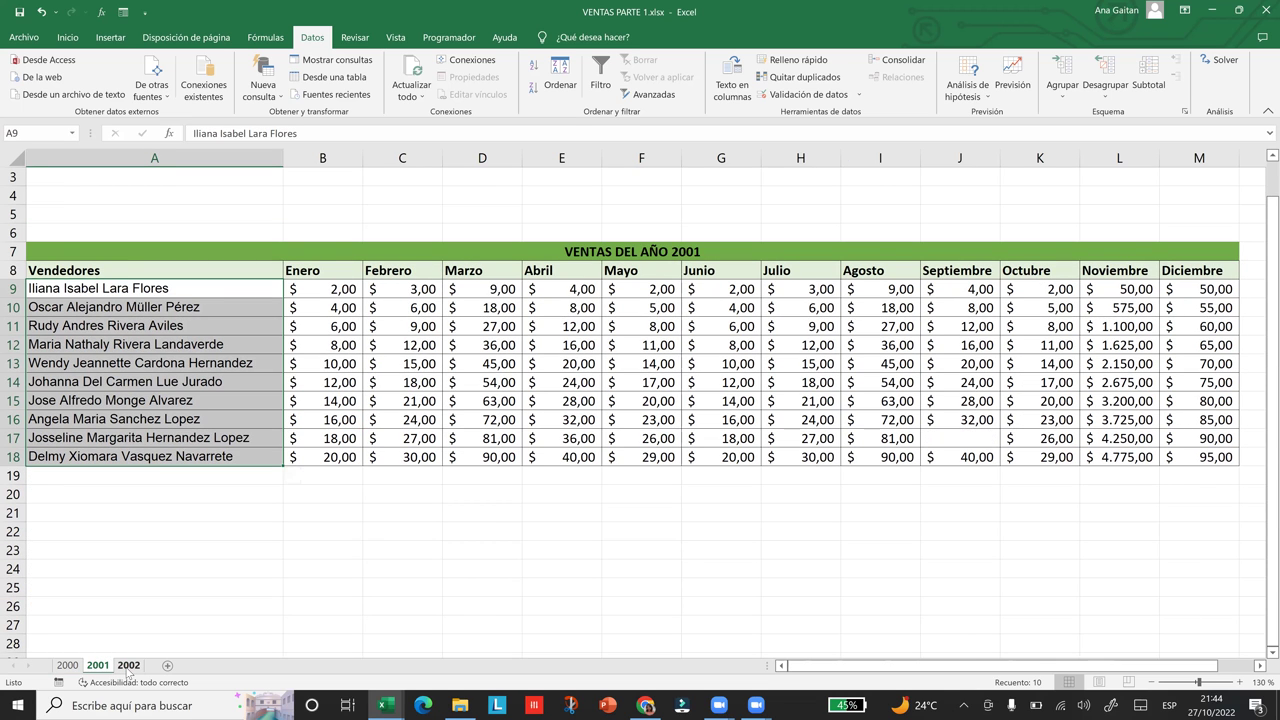
left_click(128, 665)
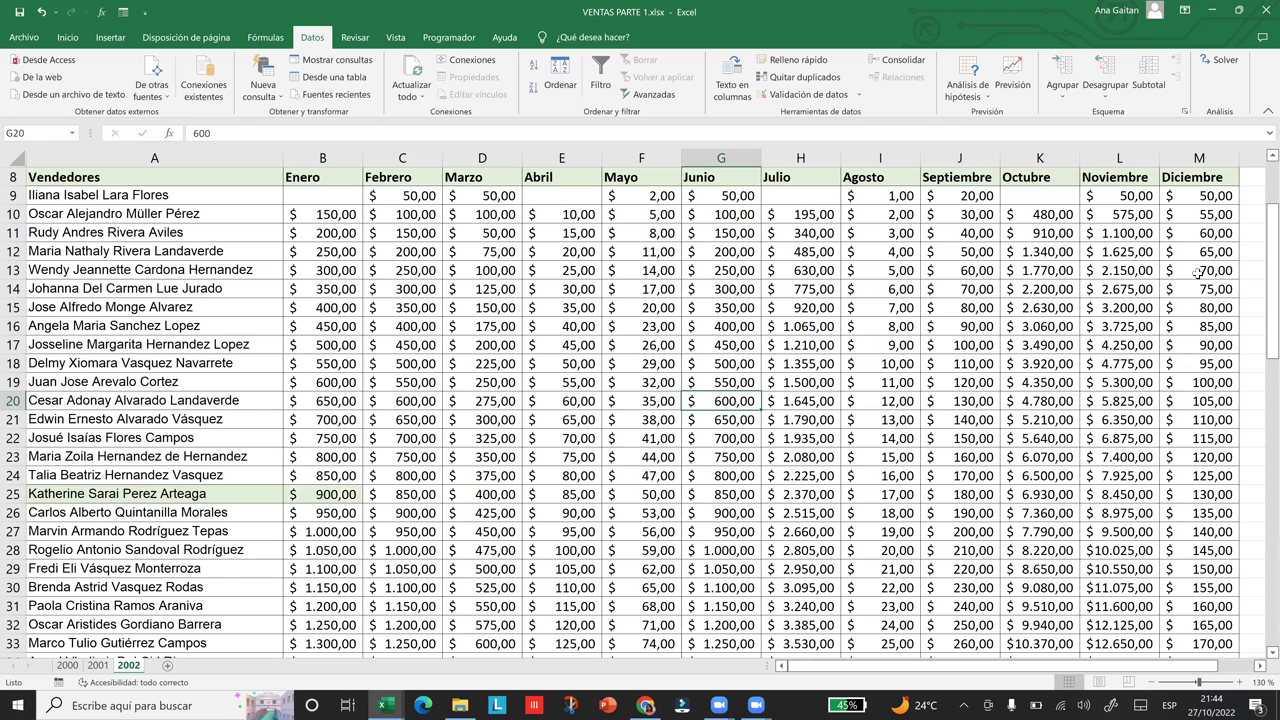
scroll(600, 400, "up", 2)
left_click(13, 251)
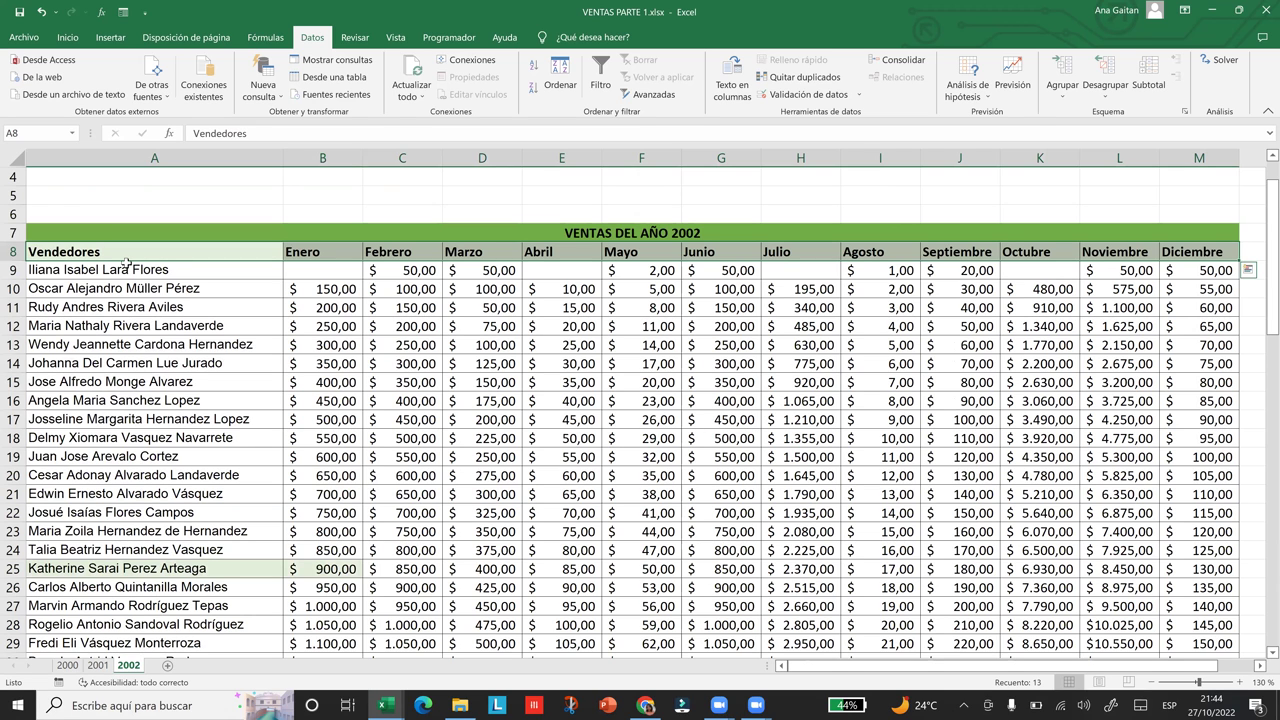
key("ctrl+Down")
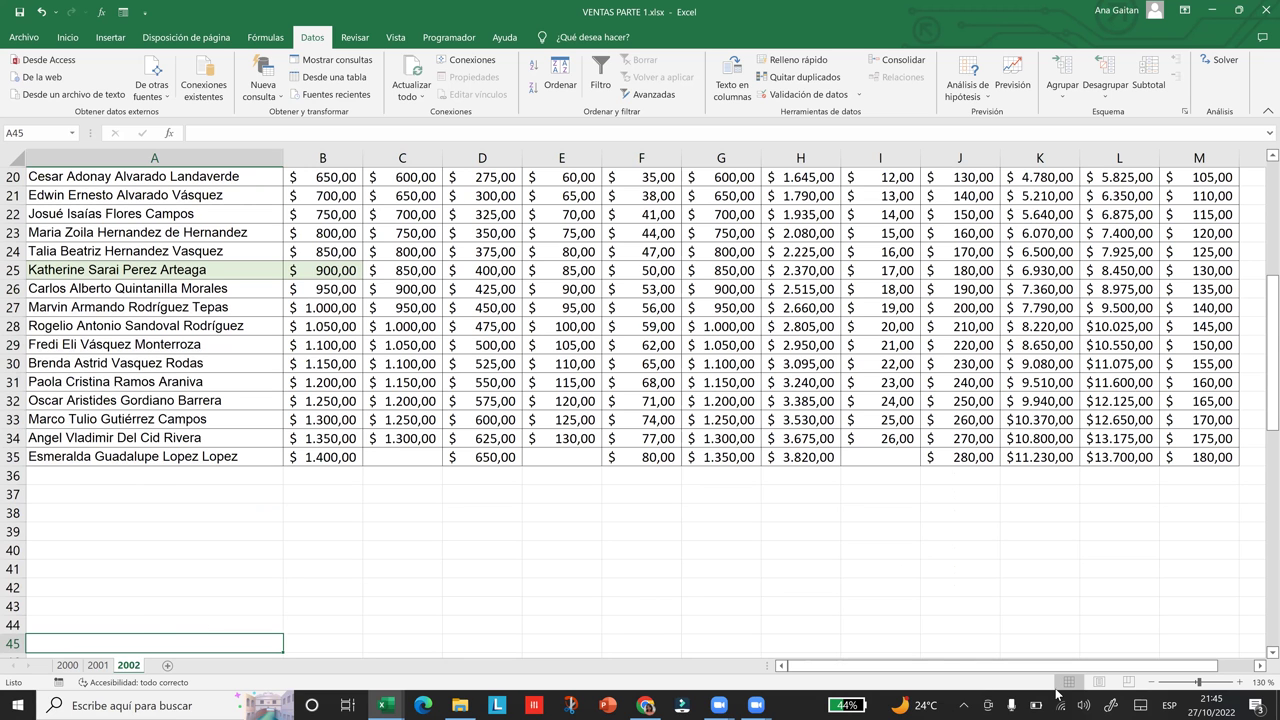
key("ctrl+z")
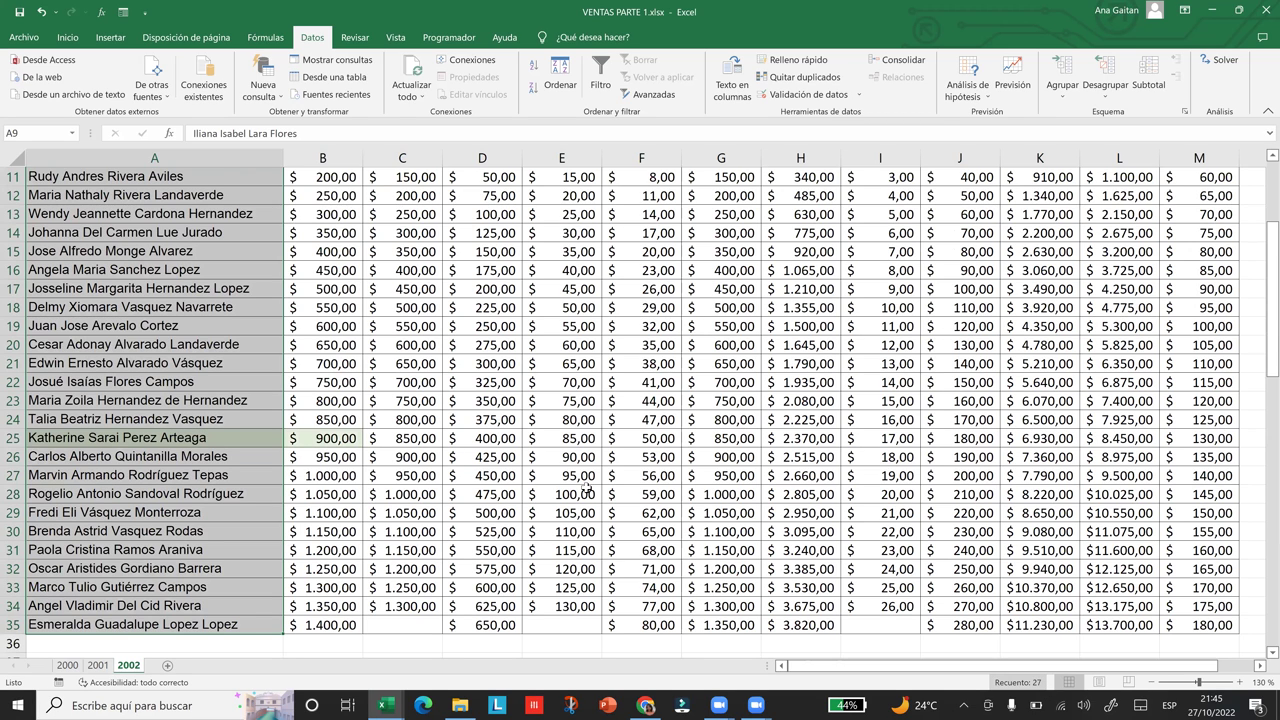
left_click(588, 492)
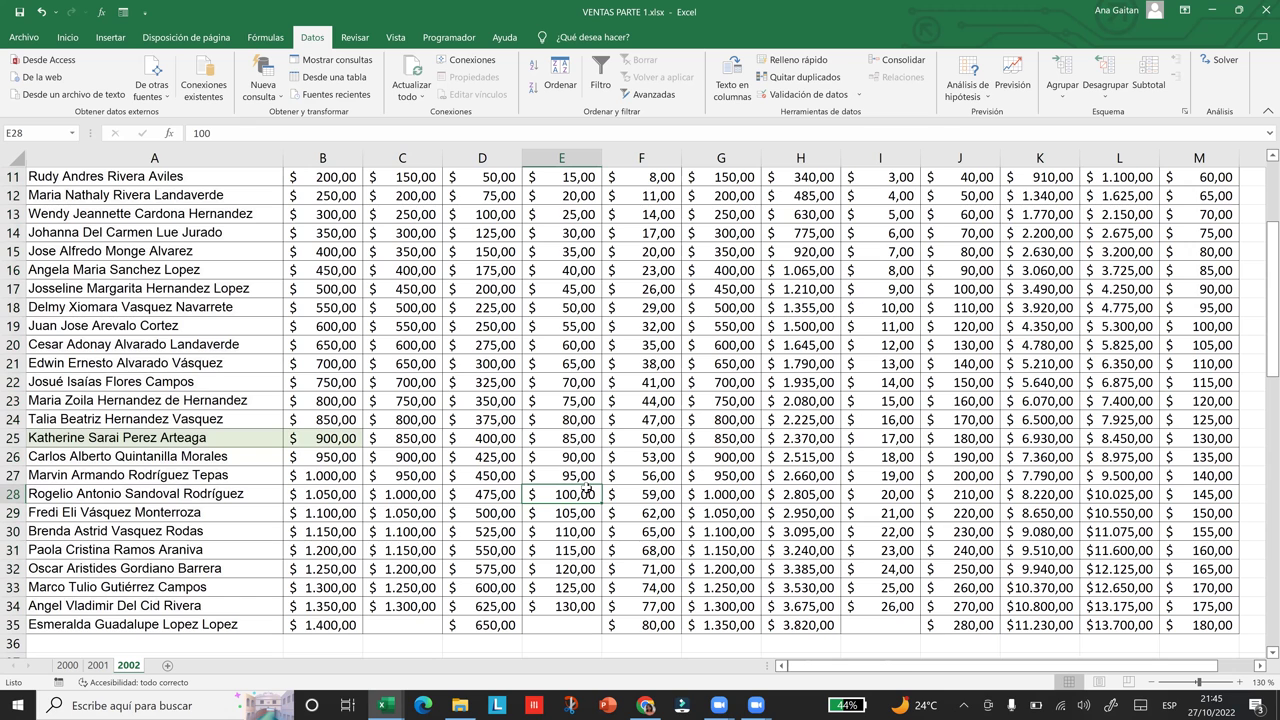
Compare the 2002 sales table with sheet 2000, examining row 9's monthly values from Enero to Mayo
left_click(586, 477)
scroll(586, 477, "up", 3)
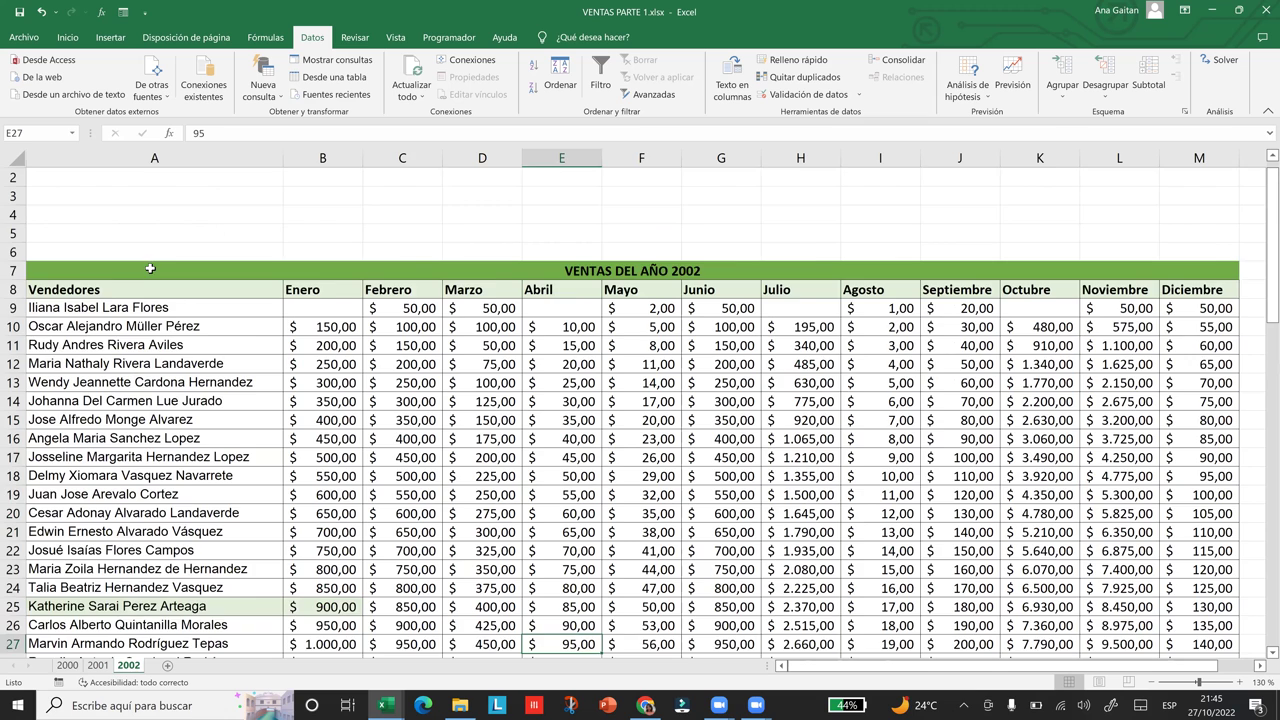
key("ctrl+Page_Up")
key("ctrl+Page_Up")
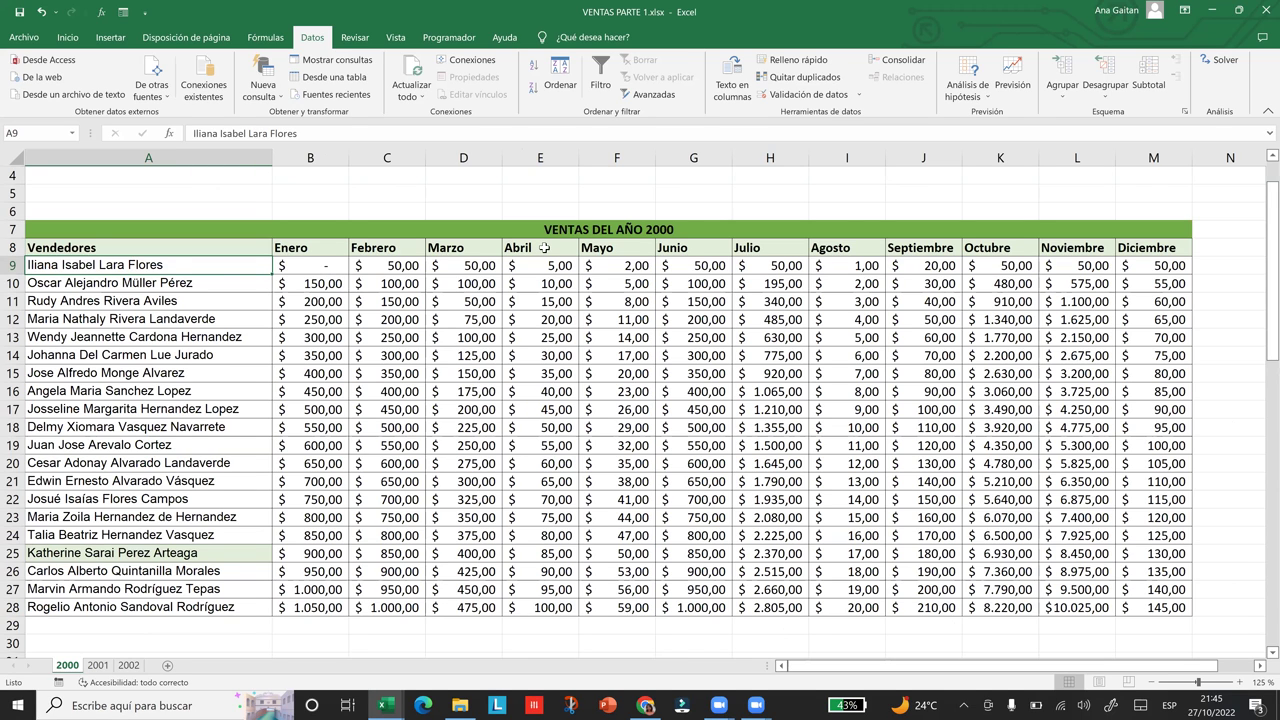
key("Right")
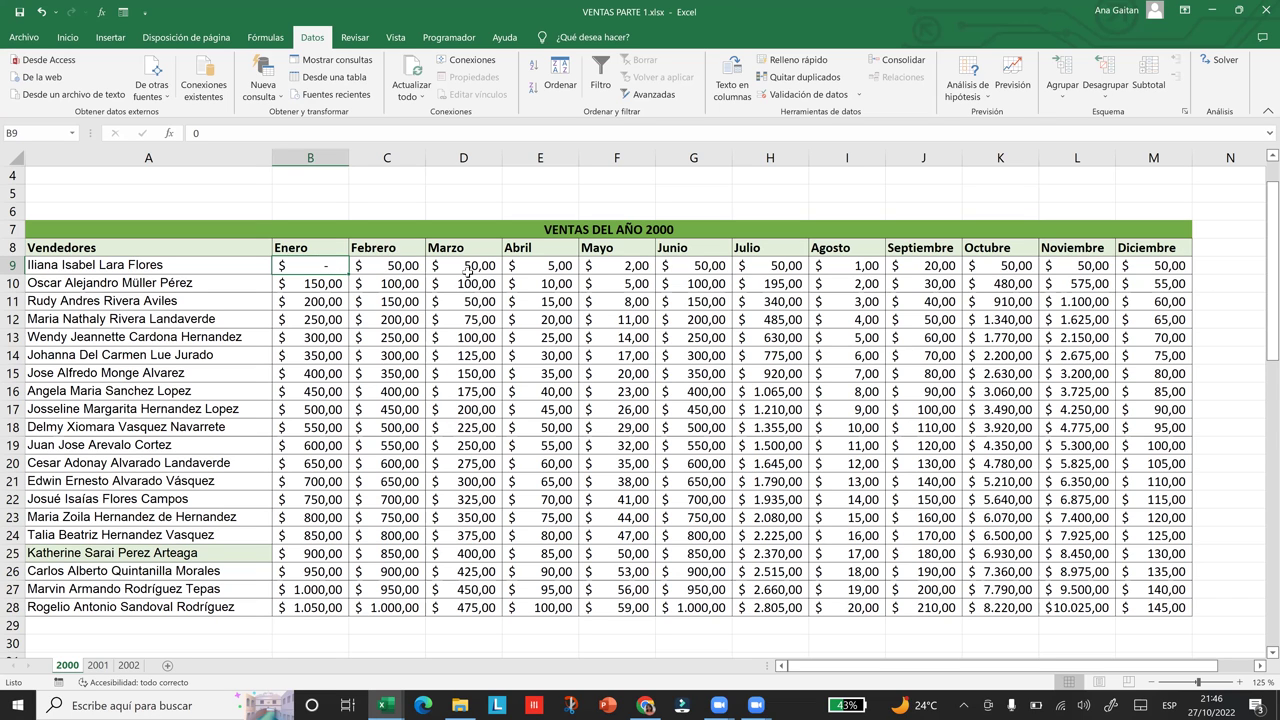
key("Right")
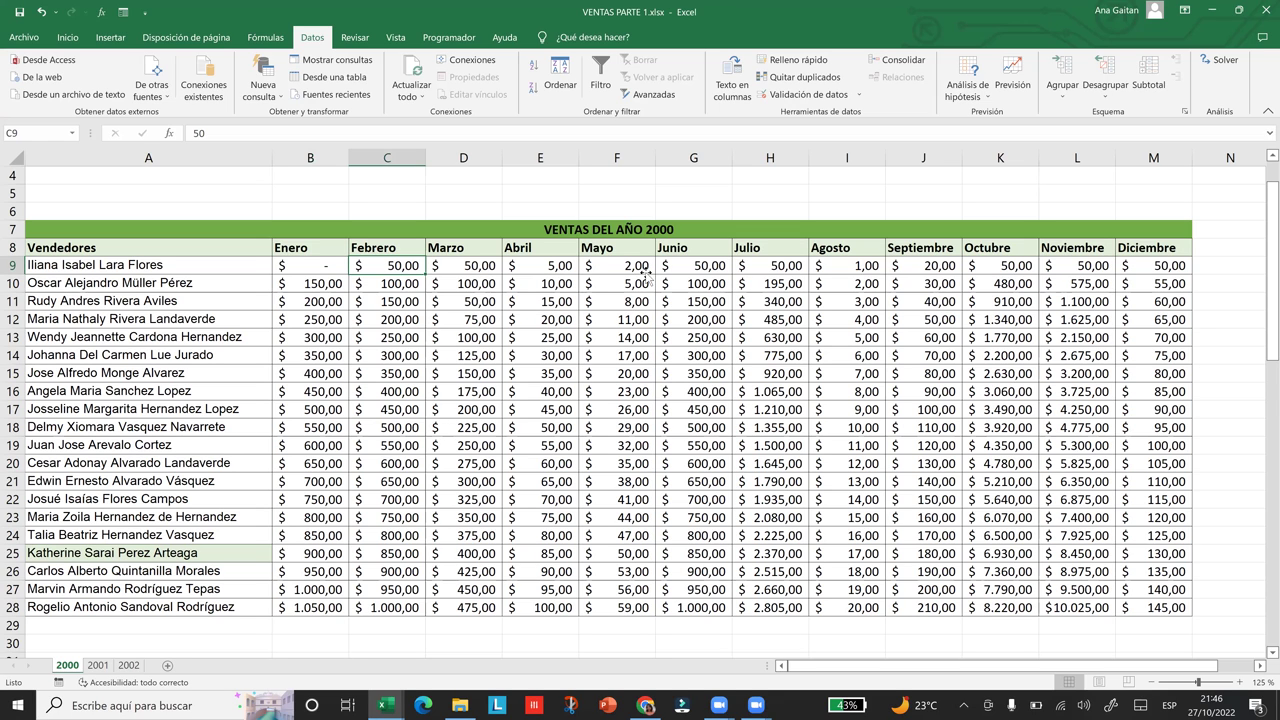
key("Right")
key("Right")
key("Right")
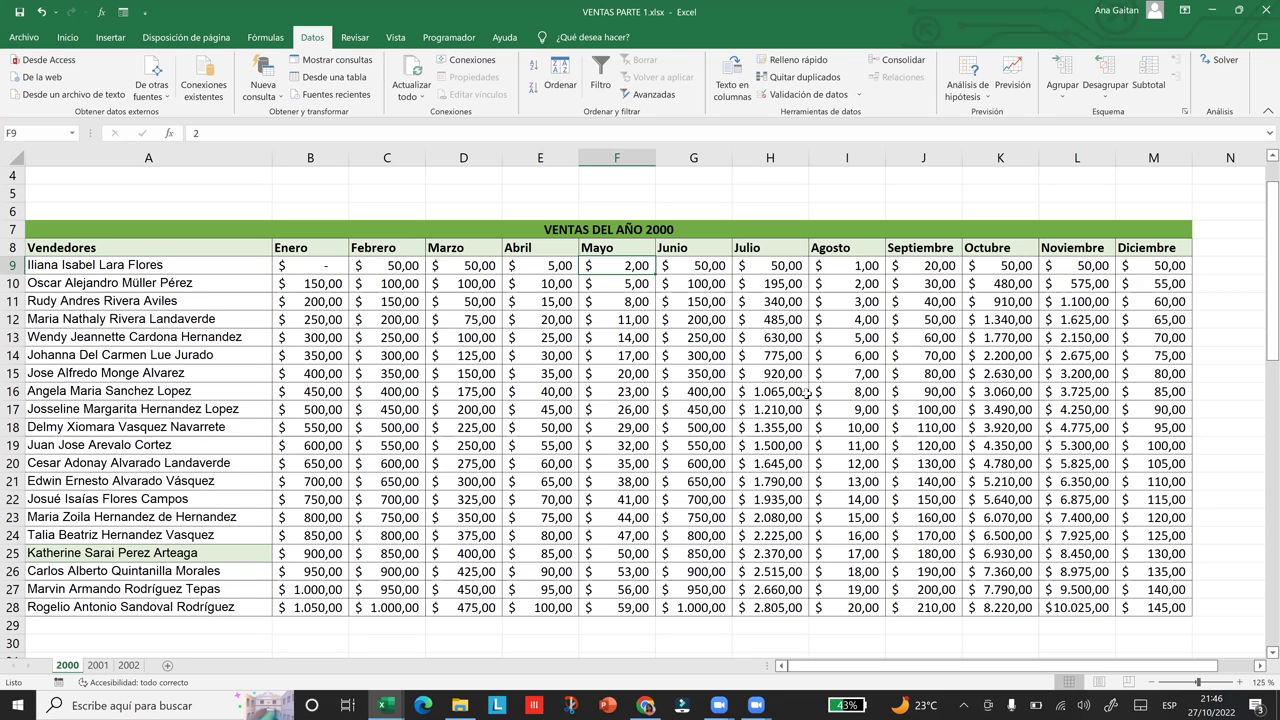
Examine the Octubre and Noviembre values on sheet 2000, plus row 9 from Noviembre back to Enero
left_click(994, 356)
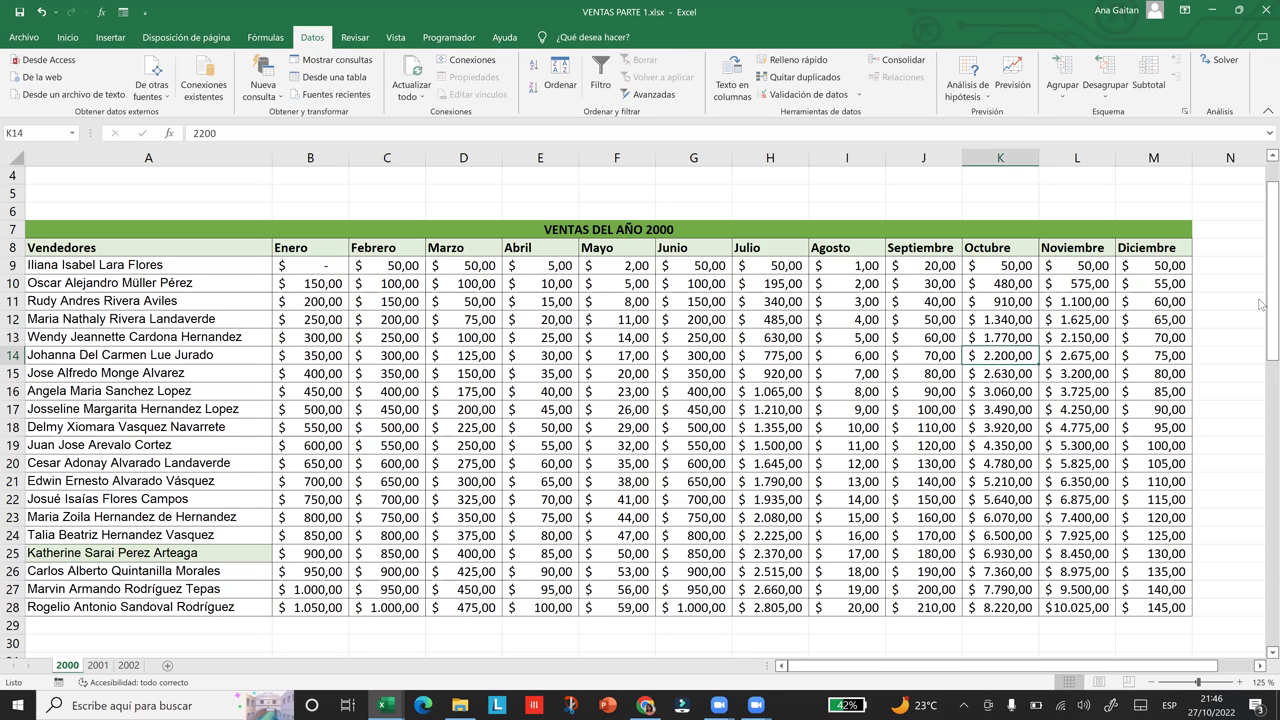
scroll(1262, 317, "down", 1)
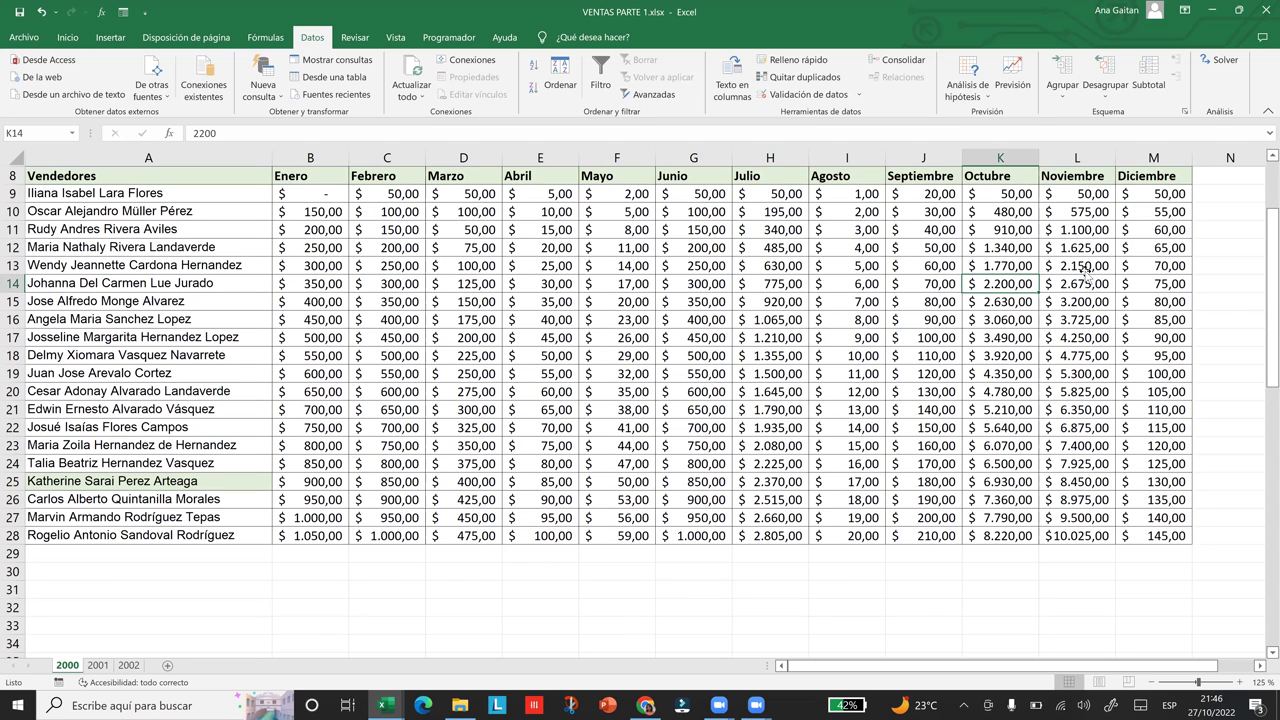
left_click(1094, 268)
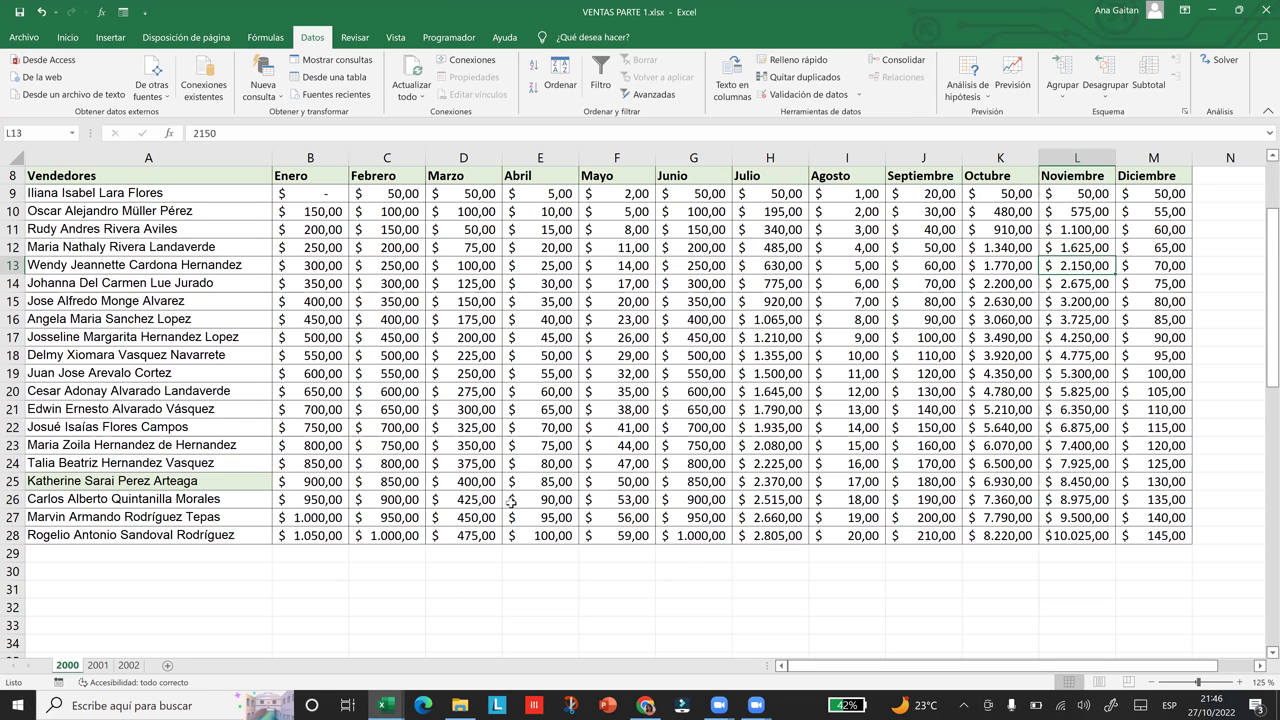
key("Up")
key("Up")
key("Up")
key("Up")
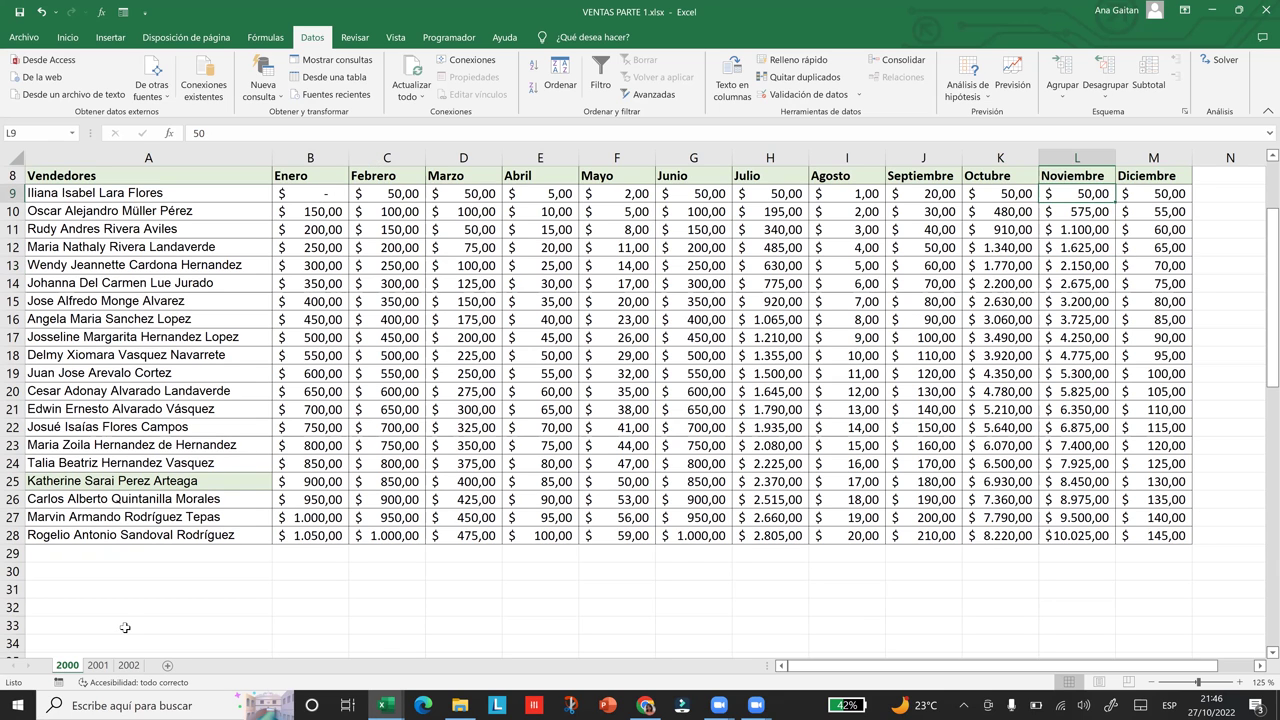
key("Left")
key("Left")
key("Left")
key("Left")
key("Left")
key("Left")
key("Left")
key("Left")
key("Left")
key("Left")
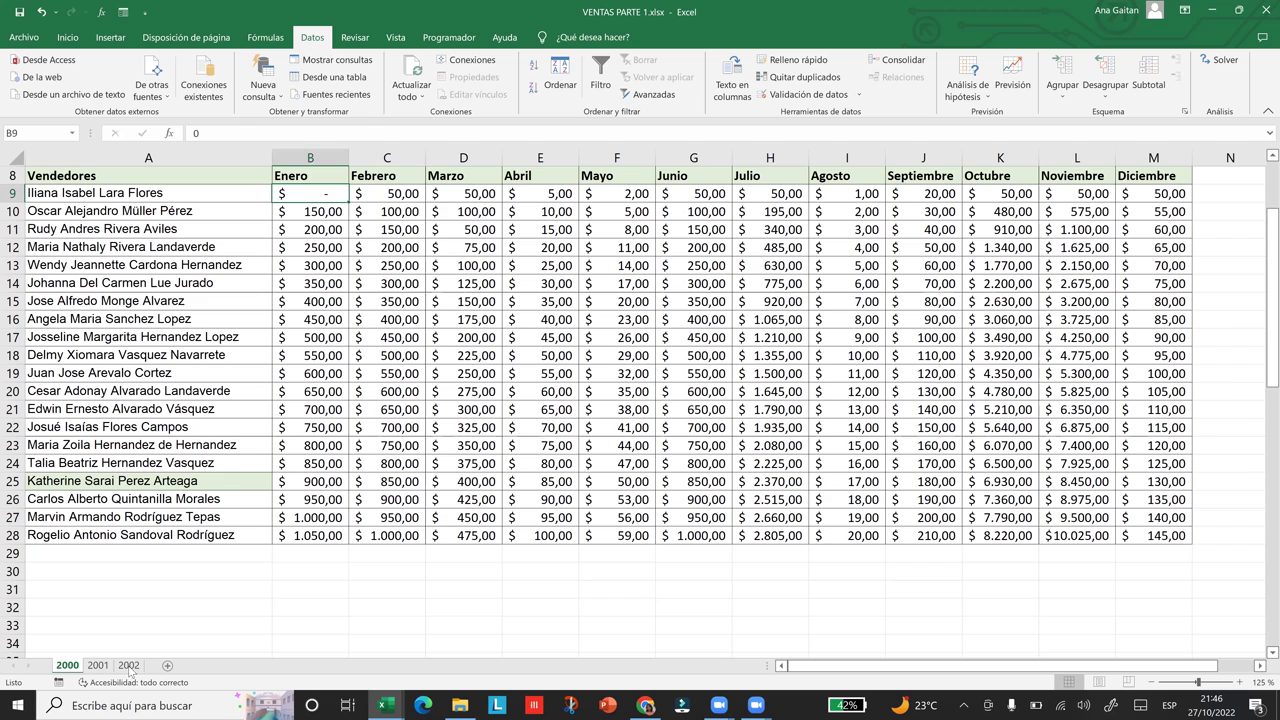
Review the sales table on sheet 2001 and the one on sheet 2002 from its title row 7
left_click(97, 665)
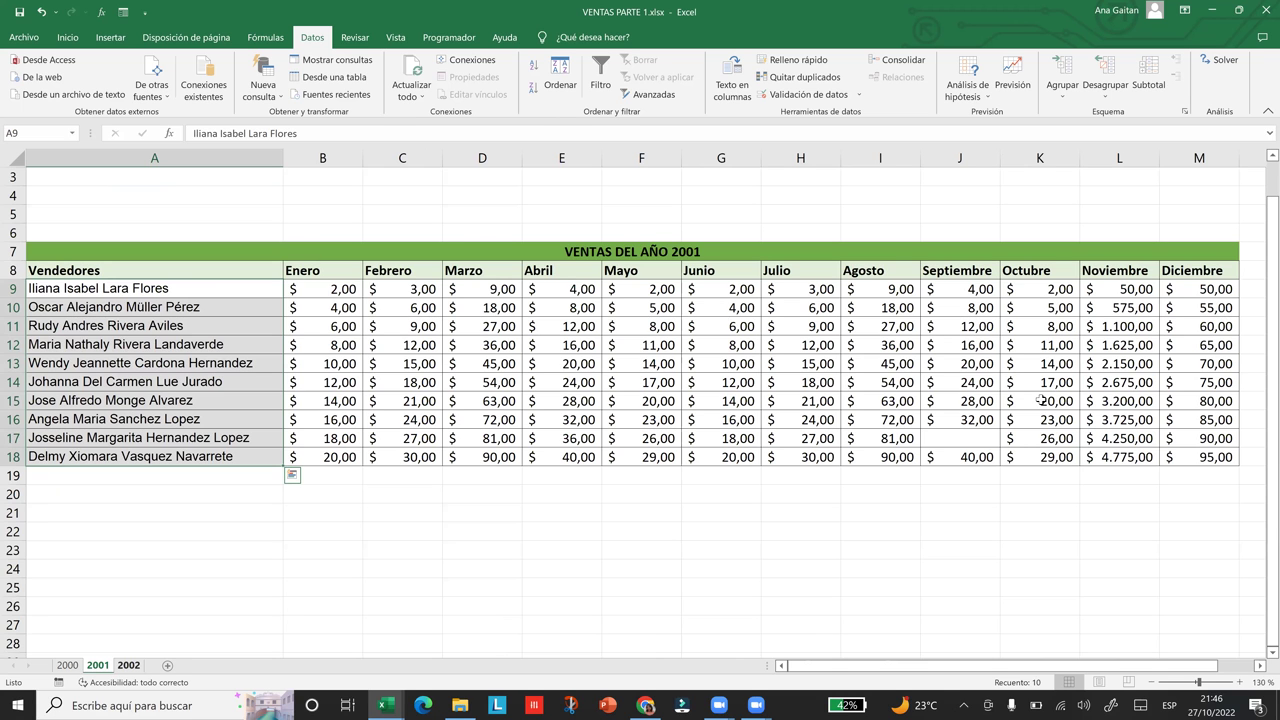
key("ctrl+Page_Down")
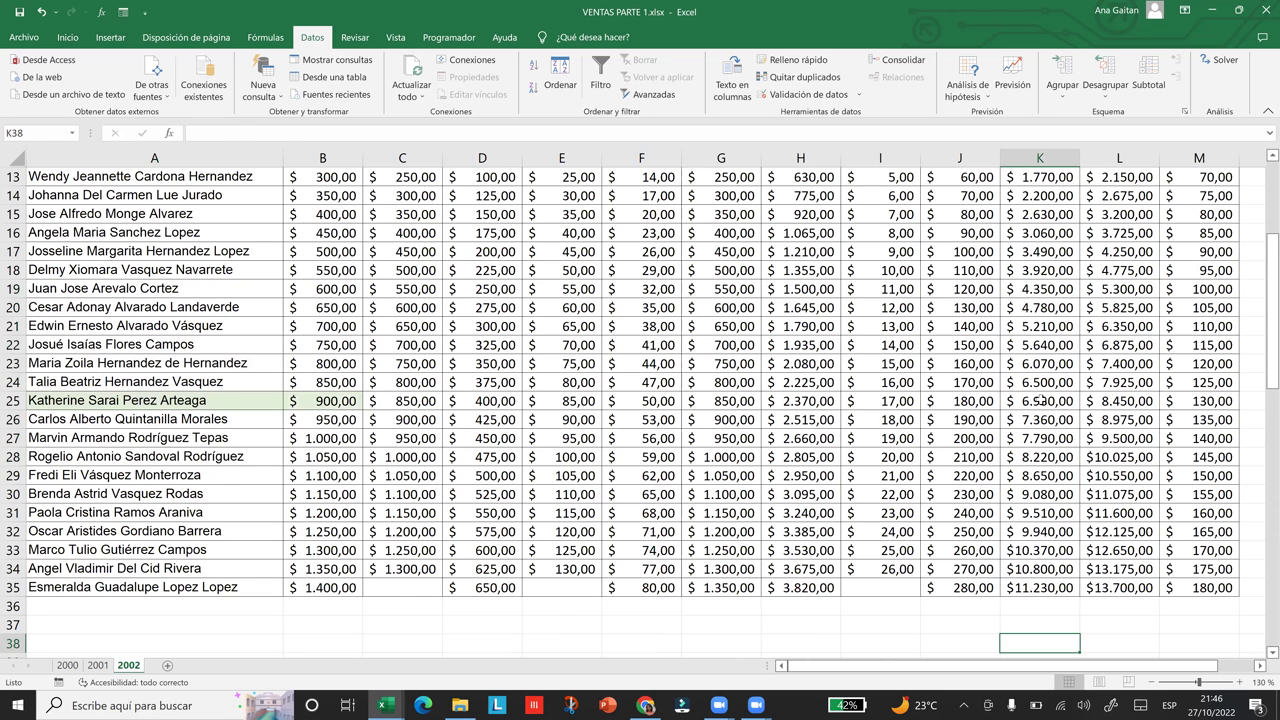
key("ctrl+Home")
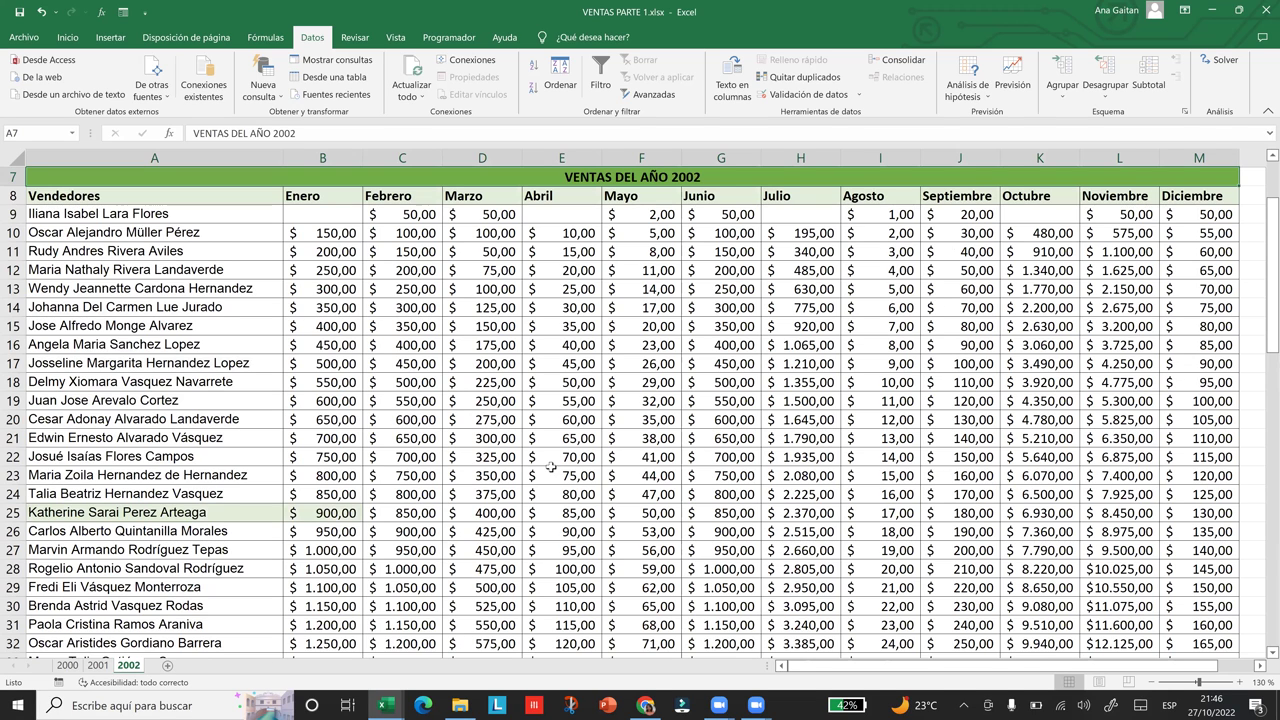
Add a new sheet after 2002 and start a consolidation at cell D3 using the Suma function
left_click(167, 665)
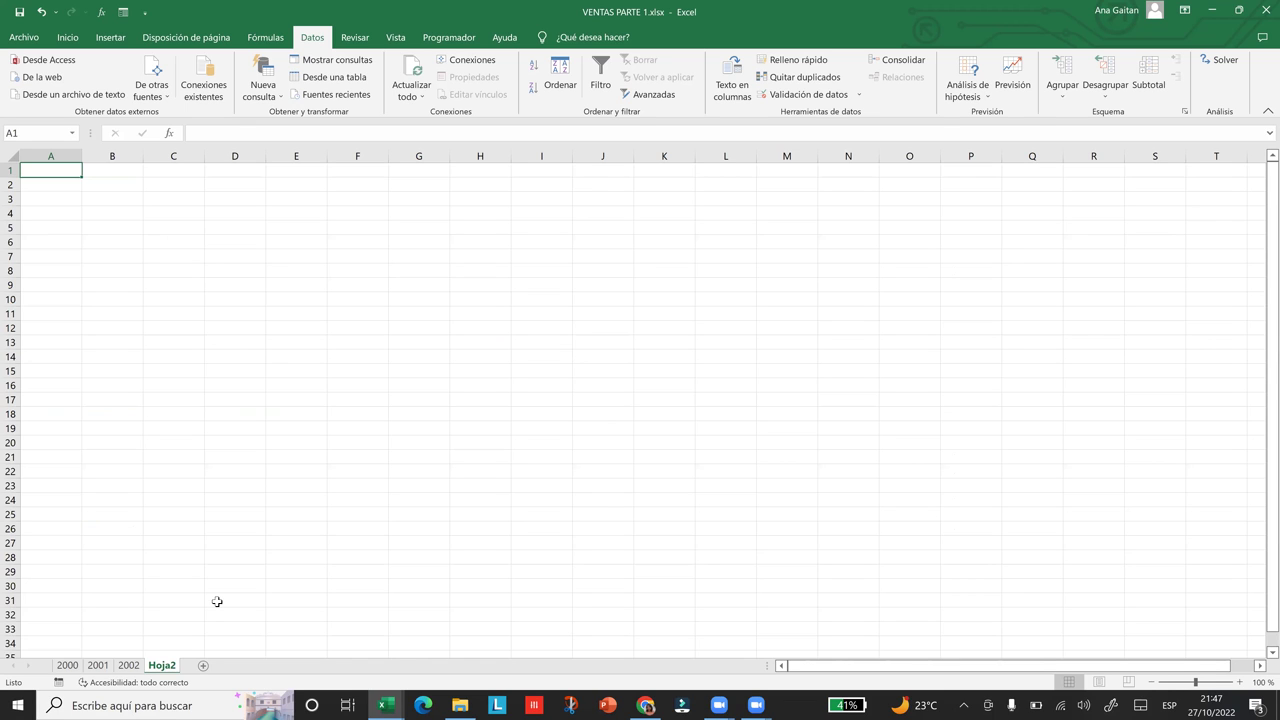
left_click(247, 201)
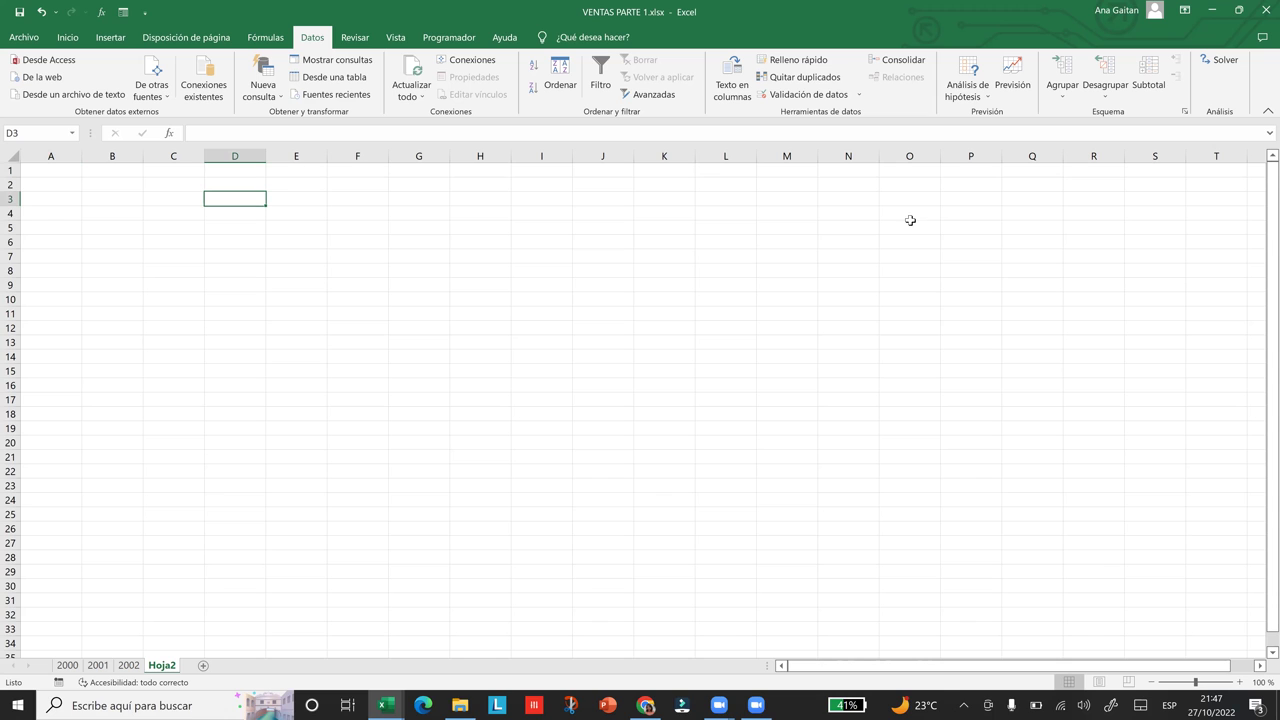
left_click(903, 61)
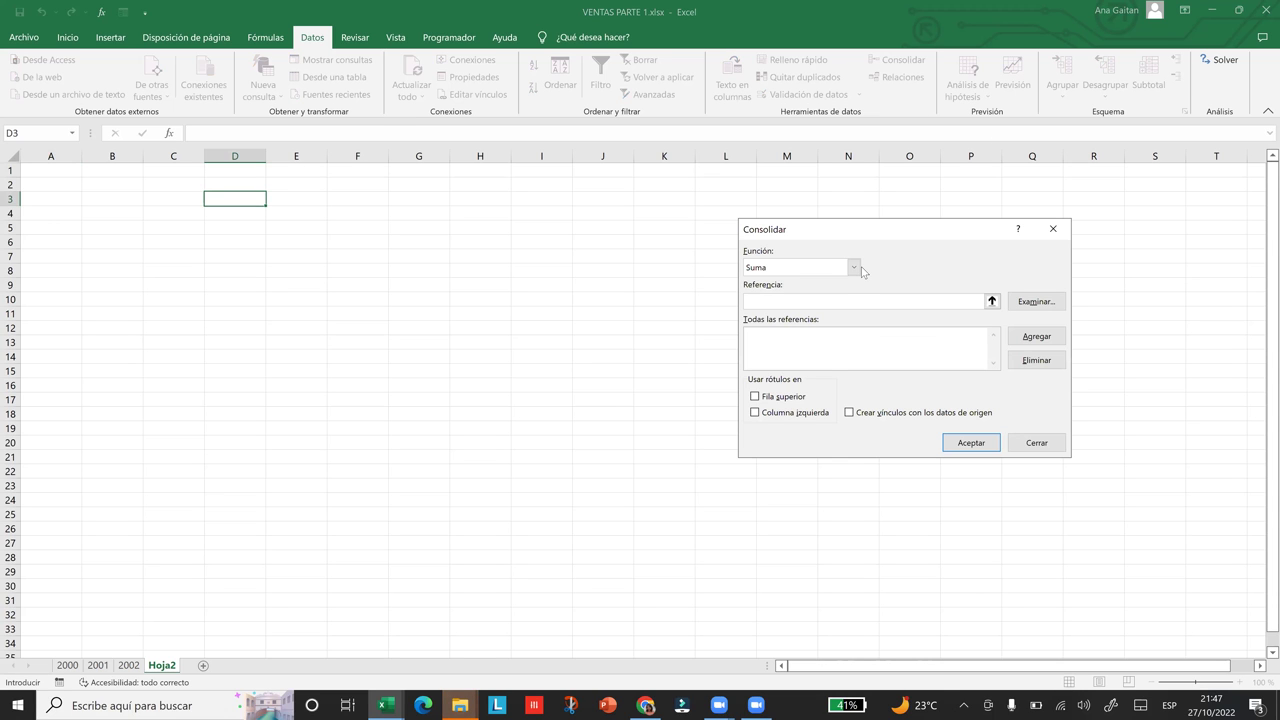
left_click(855, 268)
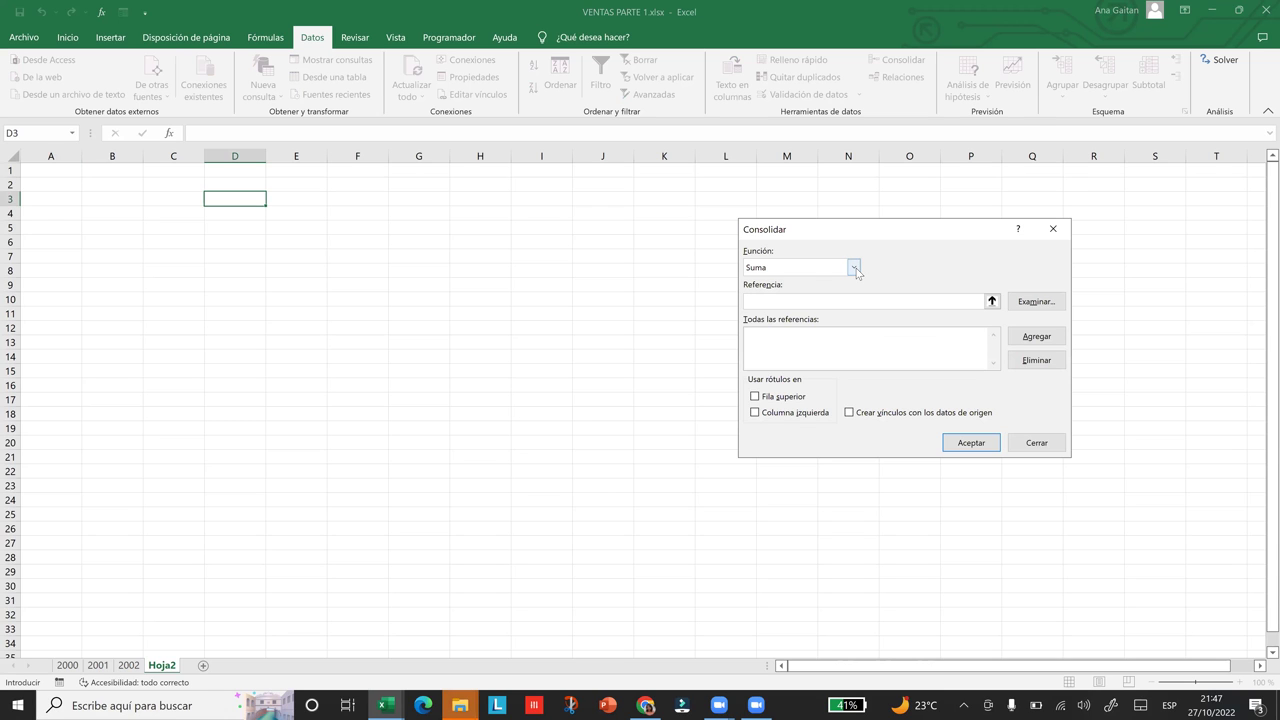
left_click(855, 268)
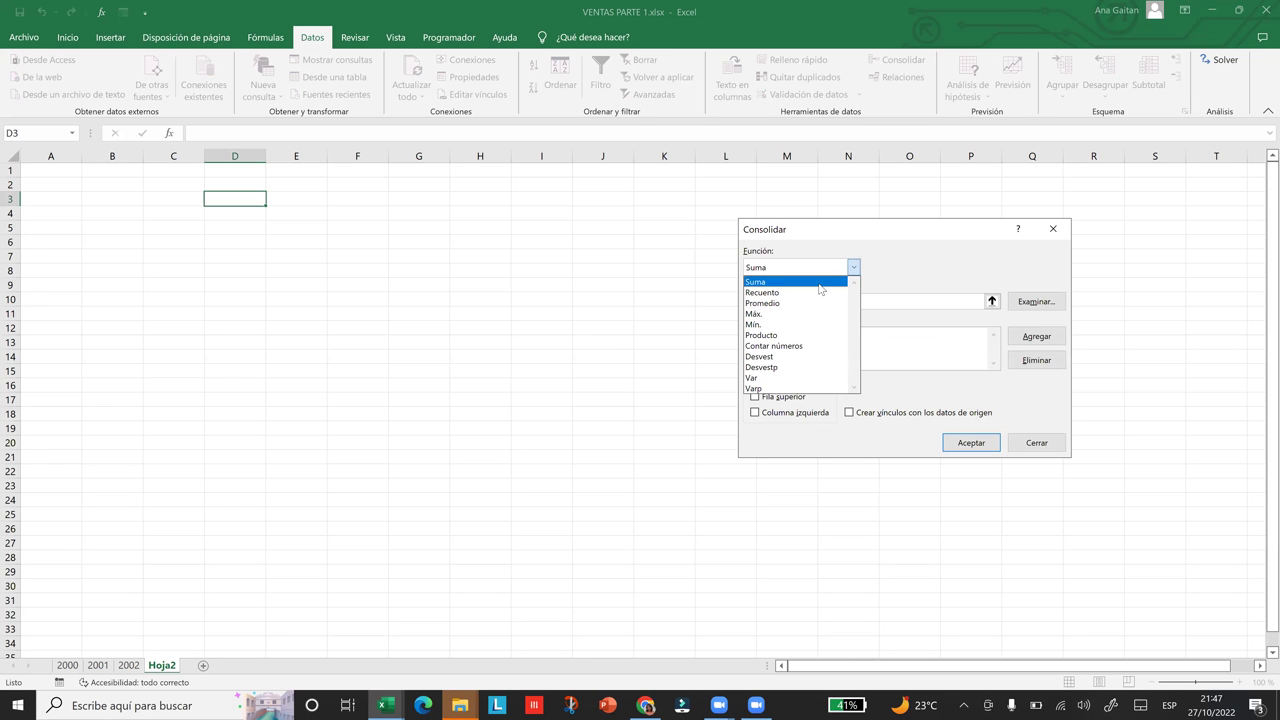
left_click(819, 284)
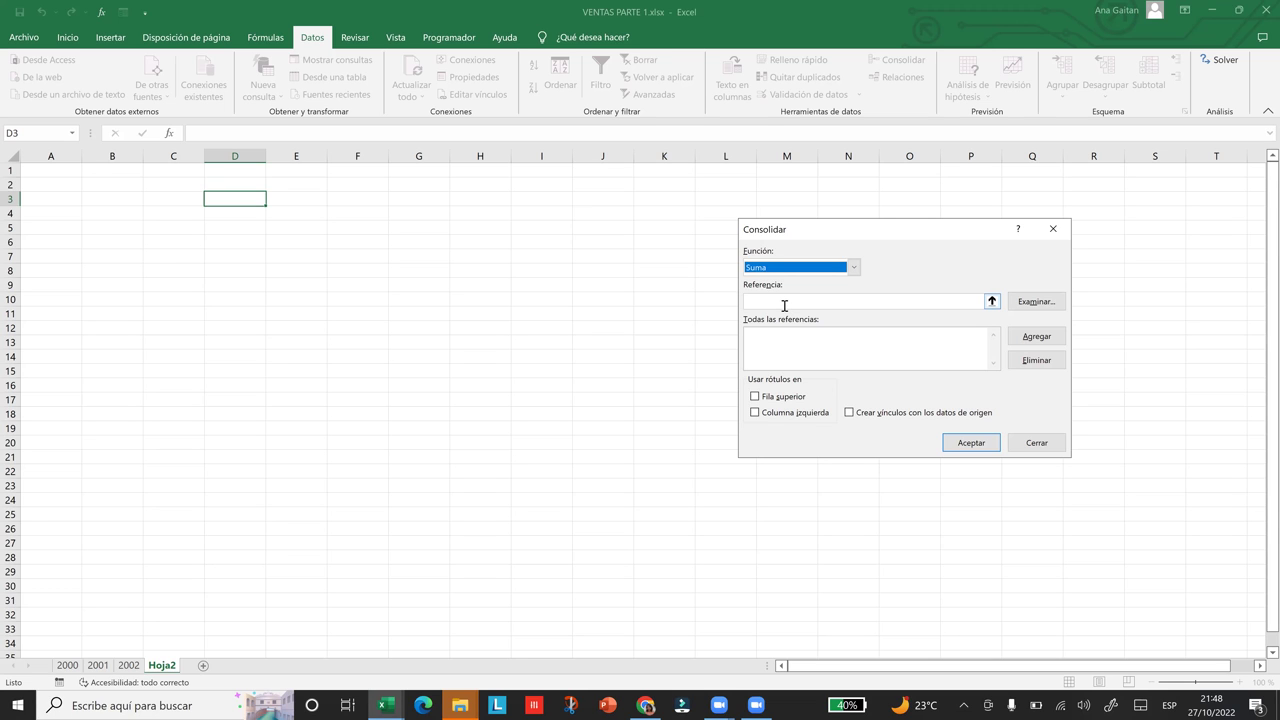
Add the sheet 2000 table with its headings, '2000'!$A$8:$M$28, to the consolidation references
left_click(785, 303)
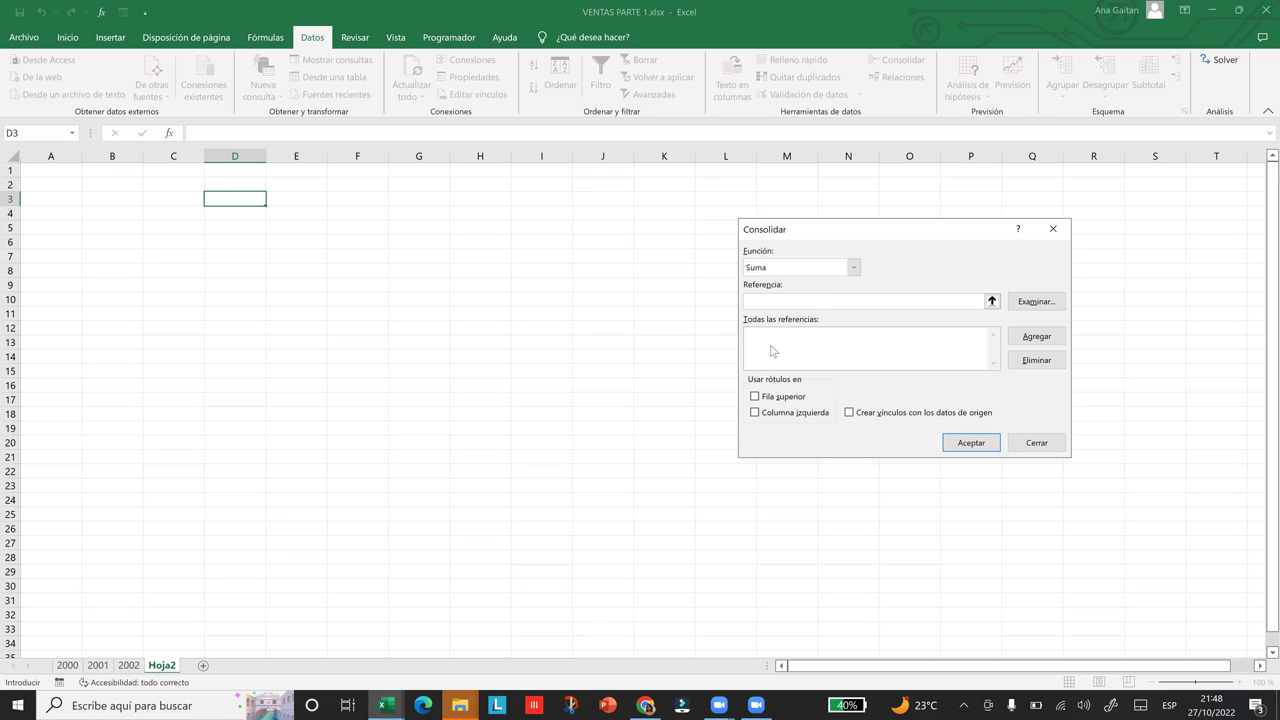
left_click(992, 301)
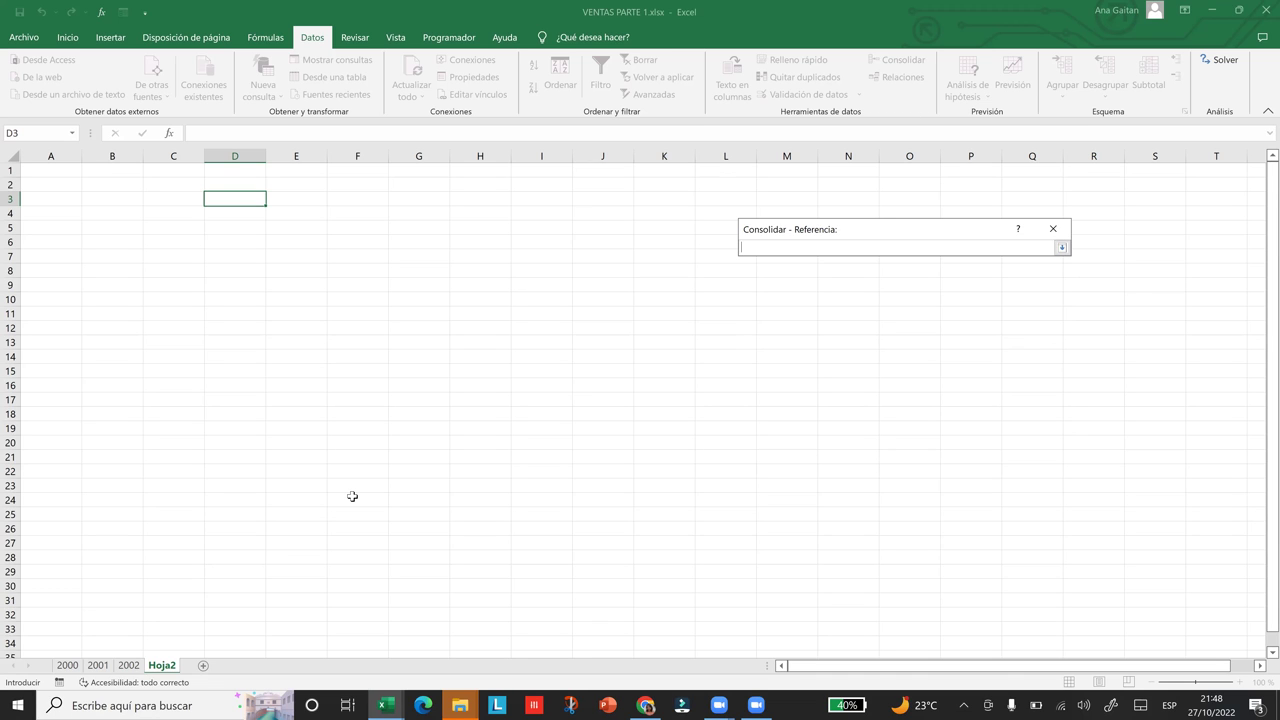
left_click(67, 665)
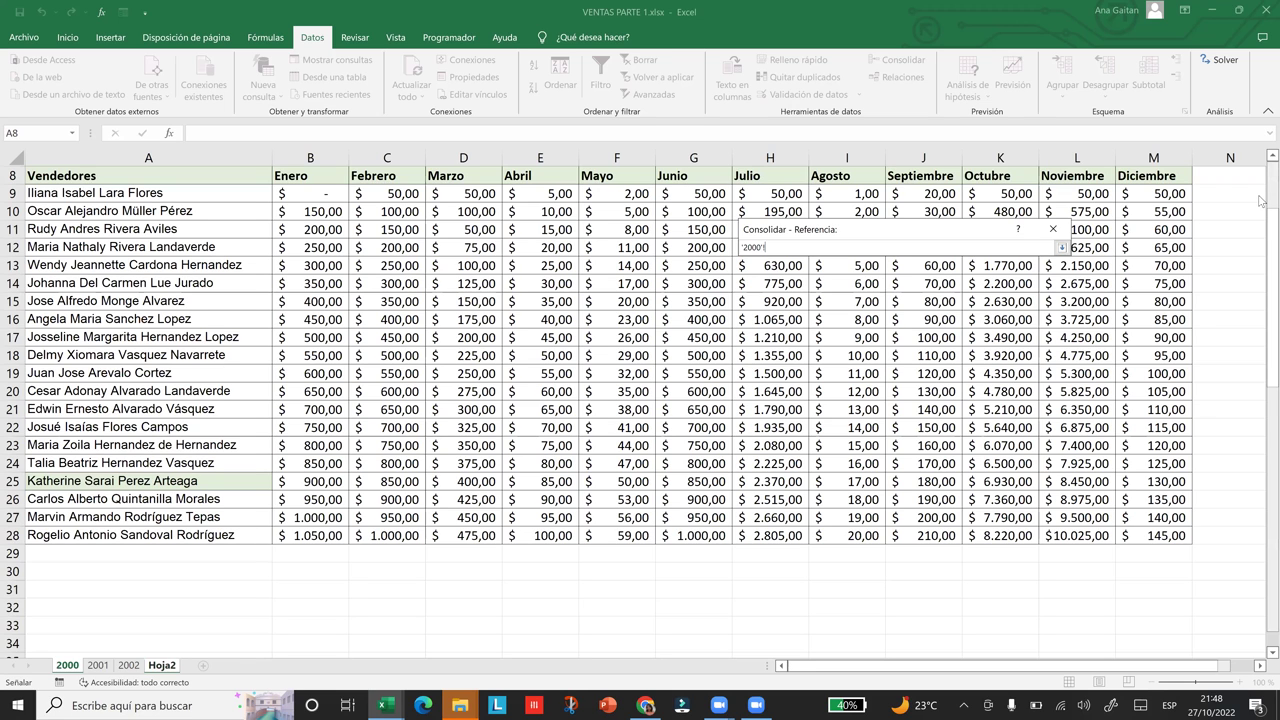
scroll(1260, 201, "up", 3)
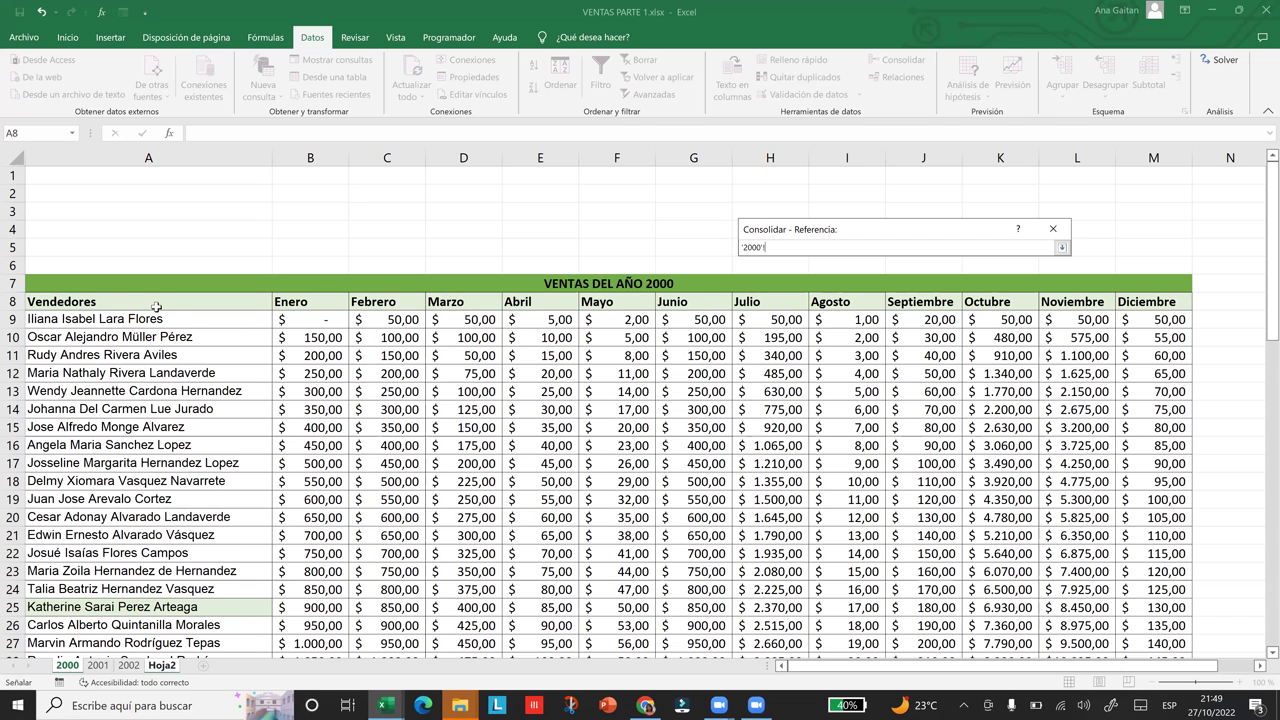
left_click(87, 302)
key("ctrl+shift+Right")
key("ctrl+shift+Down")
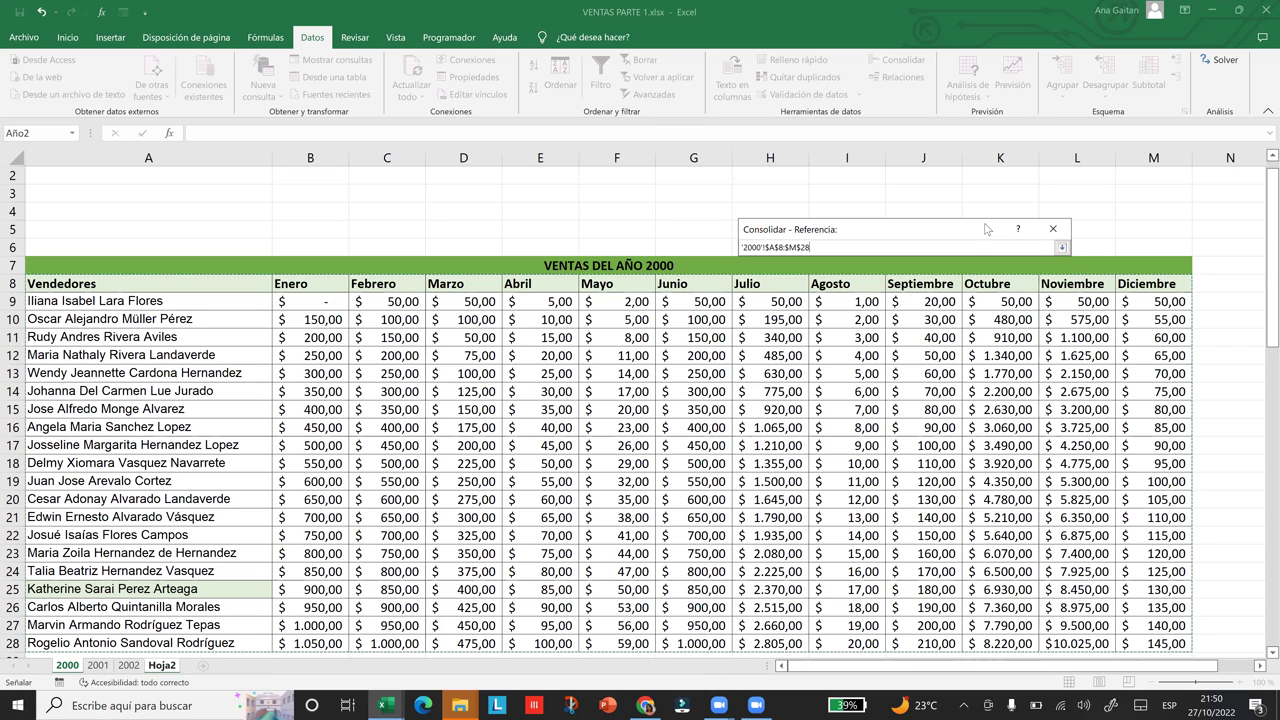
left_click(1052, 225)
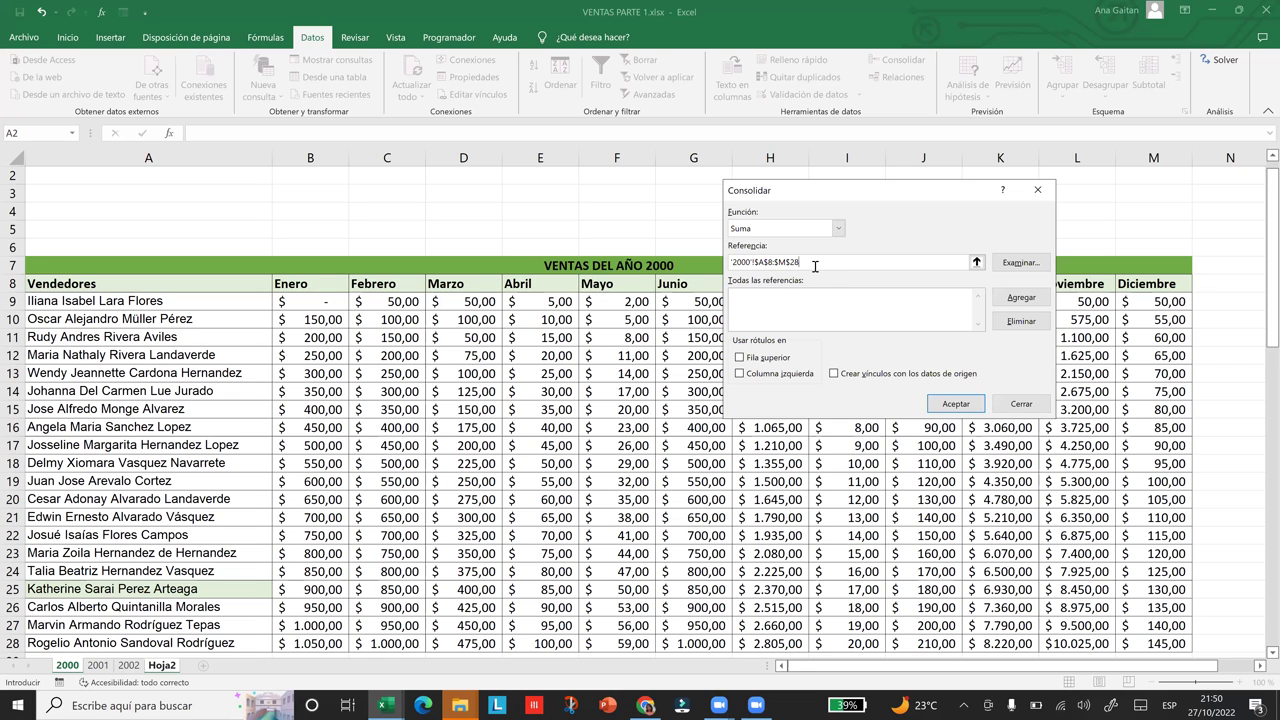
key("alt+a")
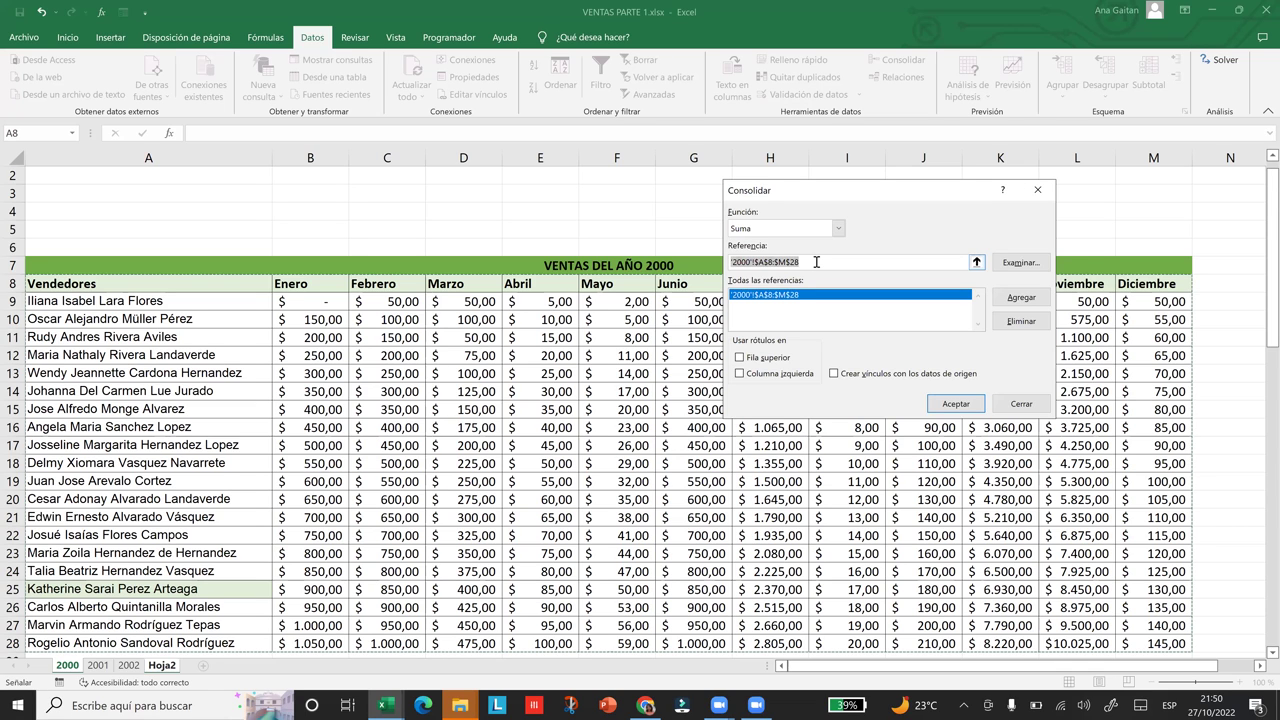
Add the sheet 2001 table with its headings, '2001'!$A$8:$M$18, to the consolidation references
key("Delete")
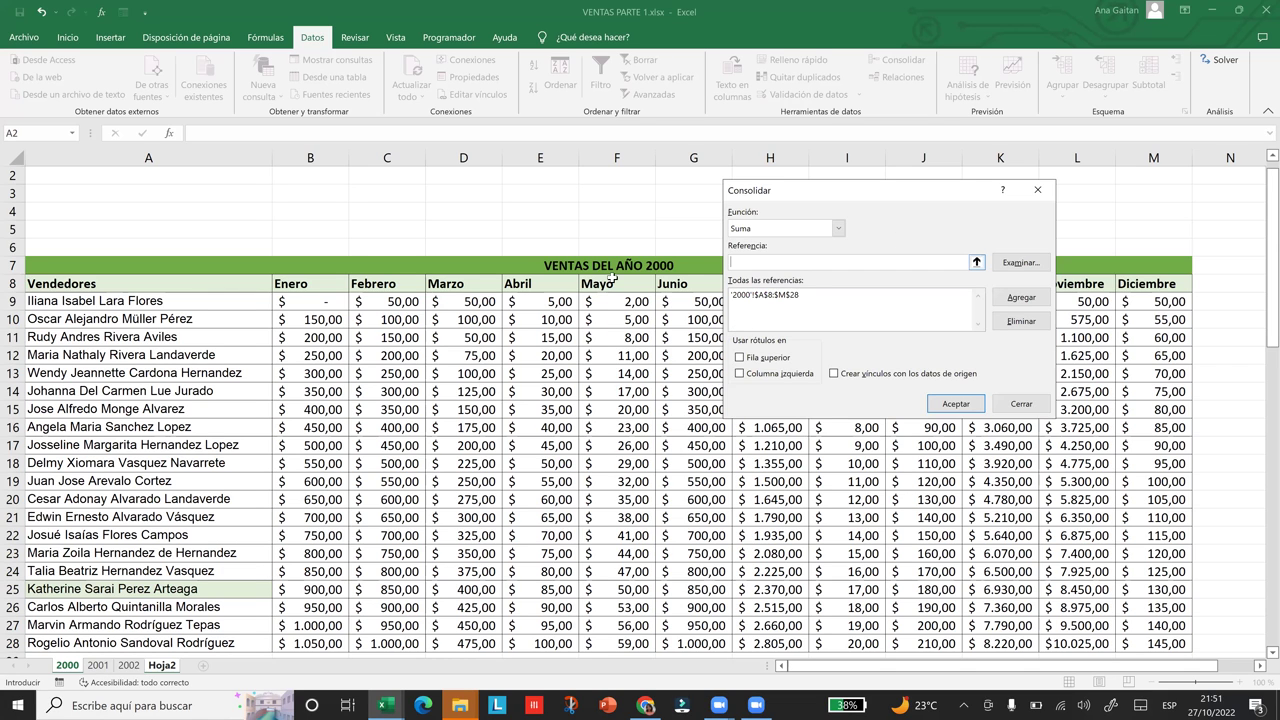
left_click(98, 665)
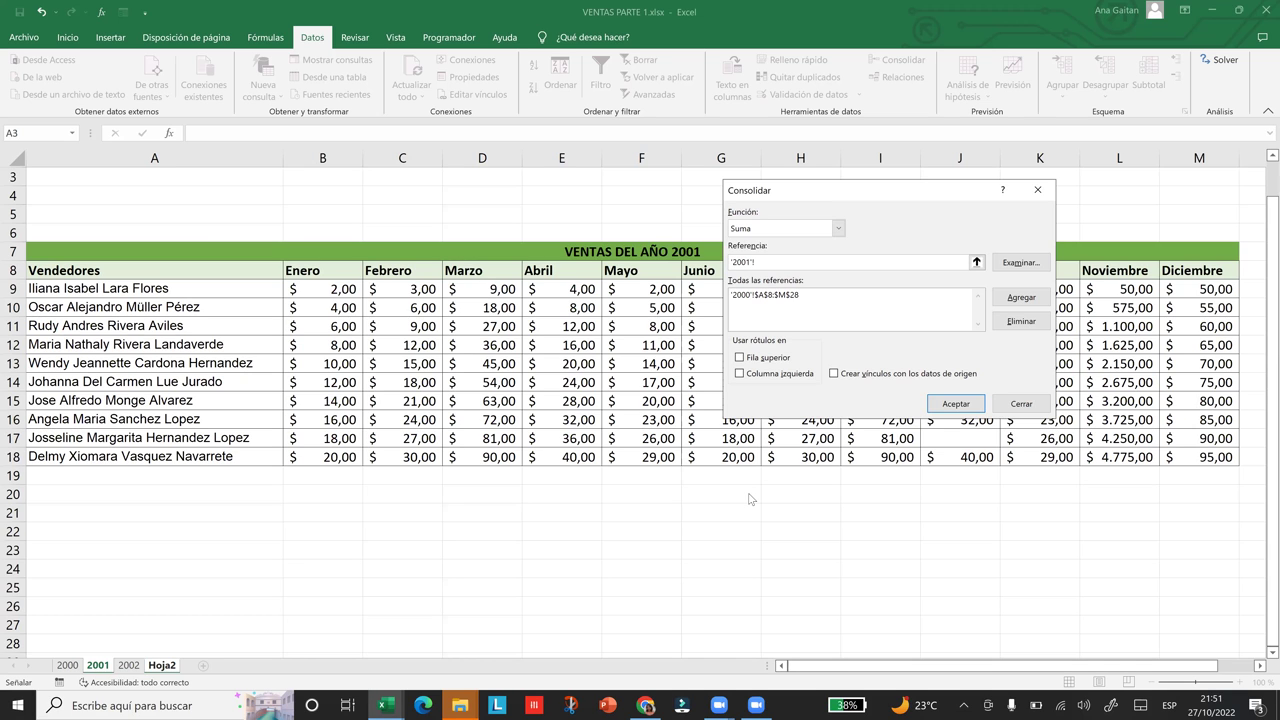
left_click_drag(810, 196, 750, 497)
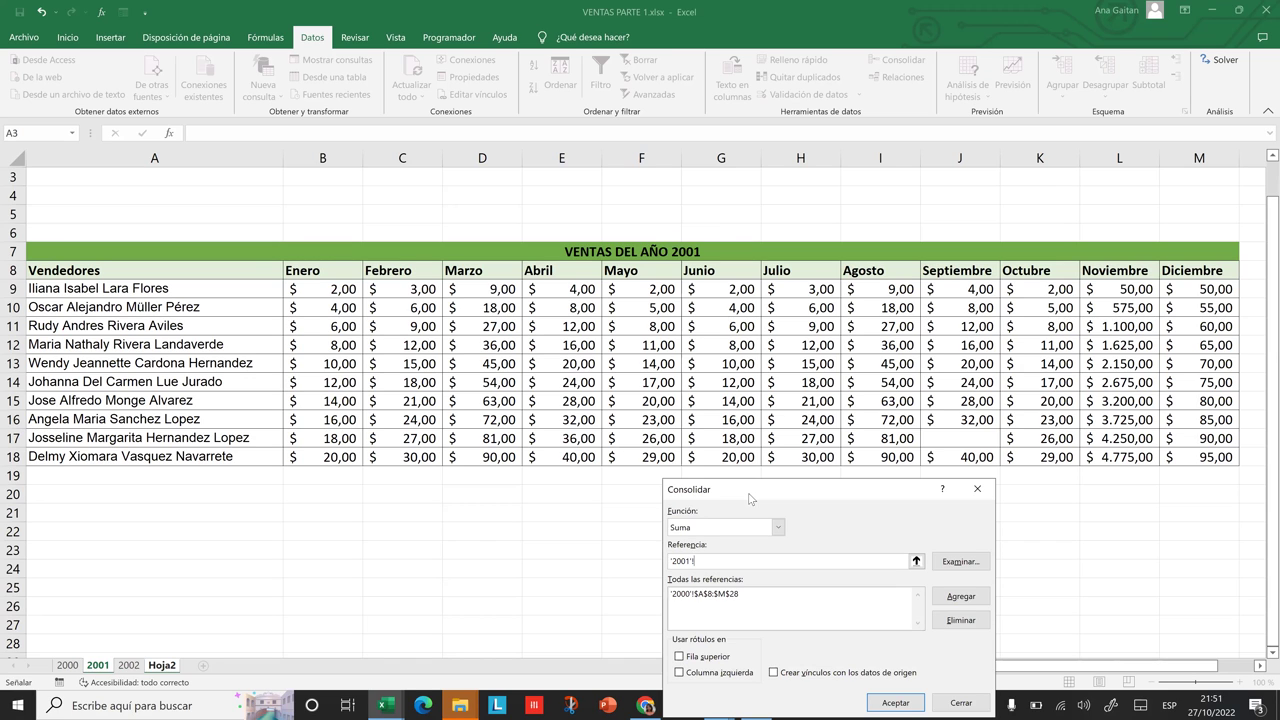
left_click(52, 273)
key("ctrl+shift+End")
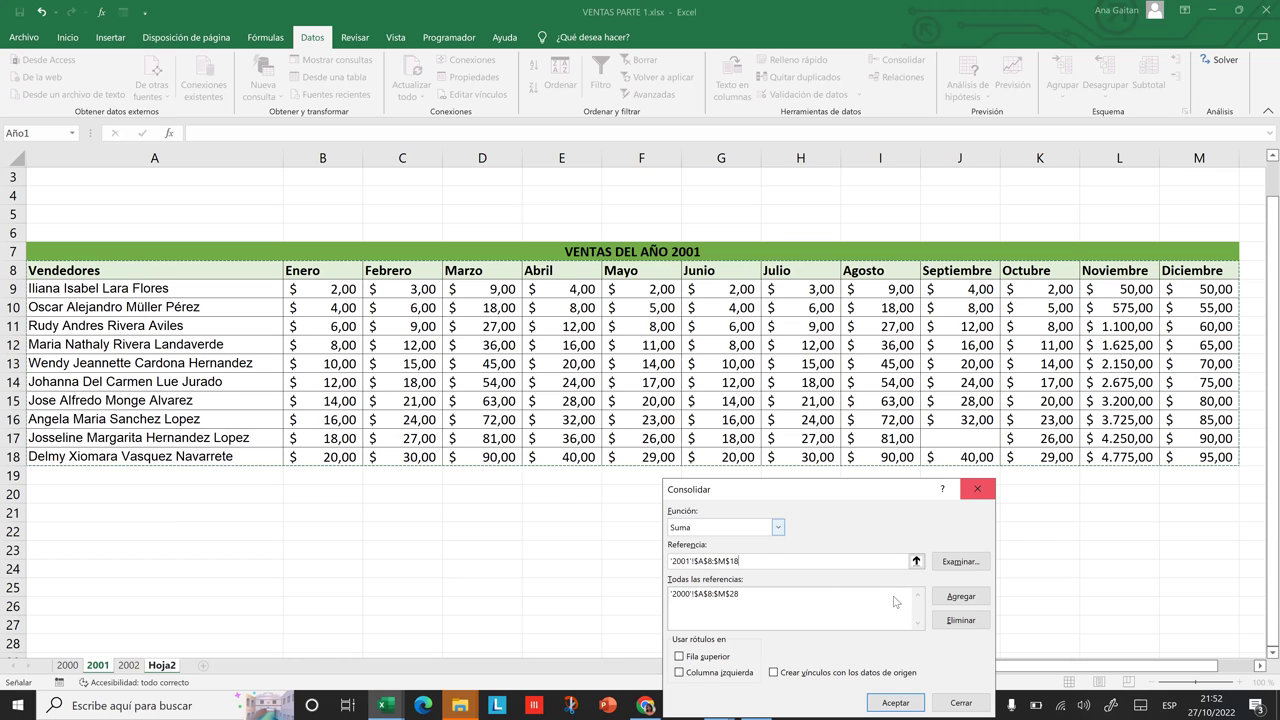
left_click(954, 598)
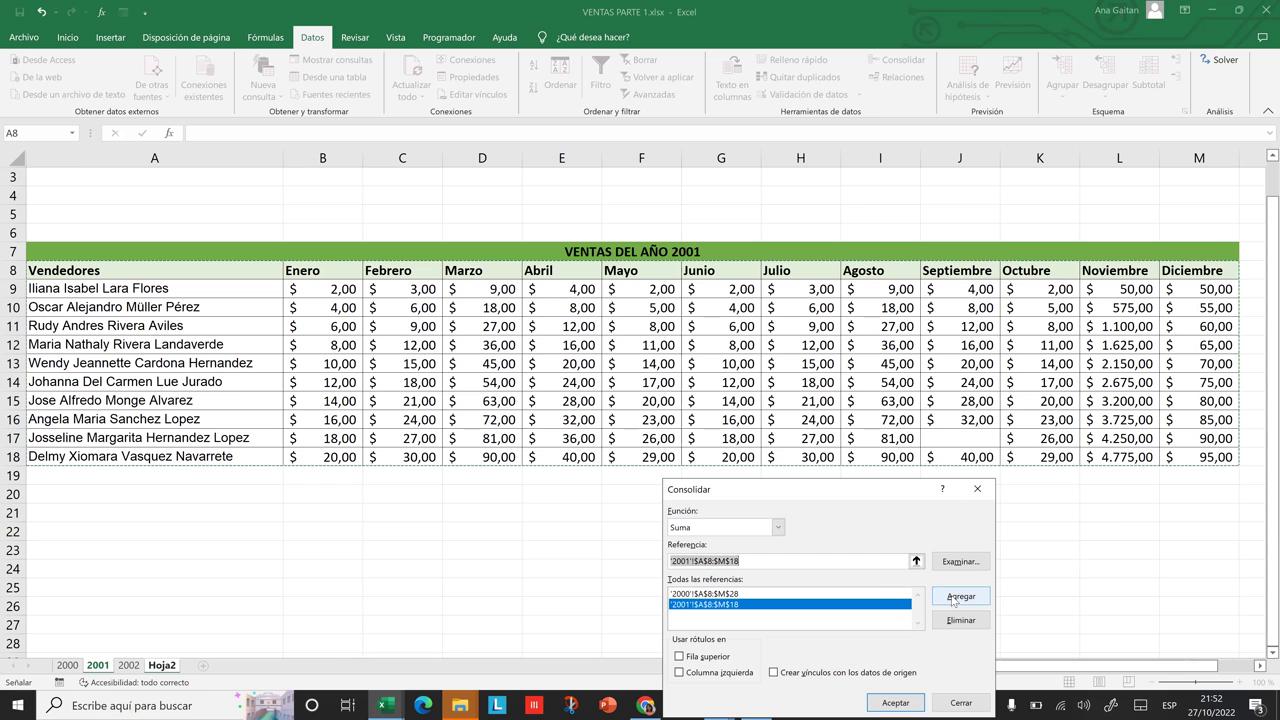
Add the sheet 2002 table with its headings, '2002'!$A$8:$M$35, to the consolidation references
key("BackSpace")
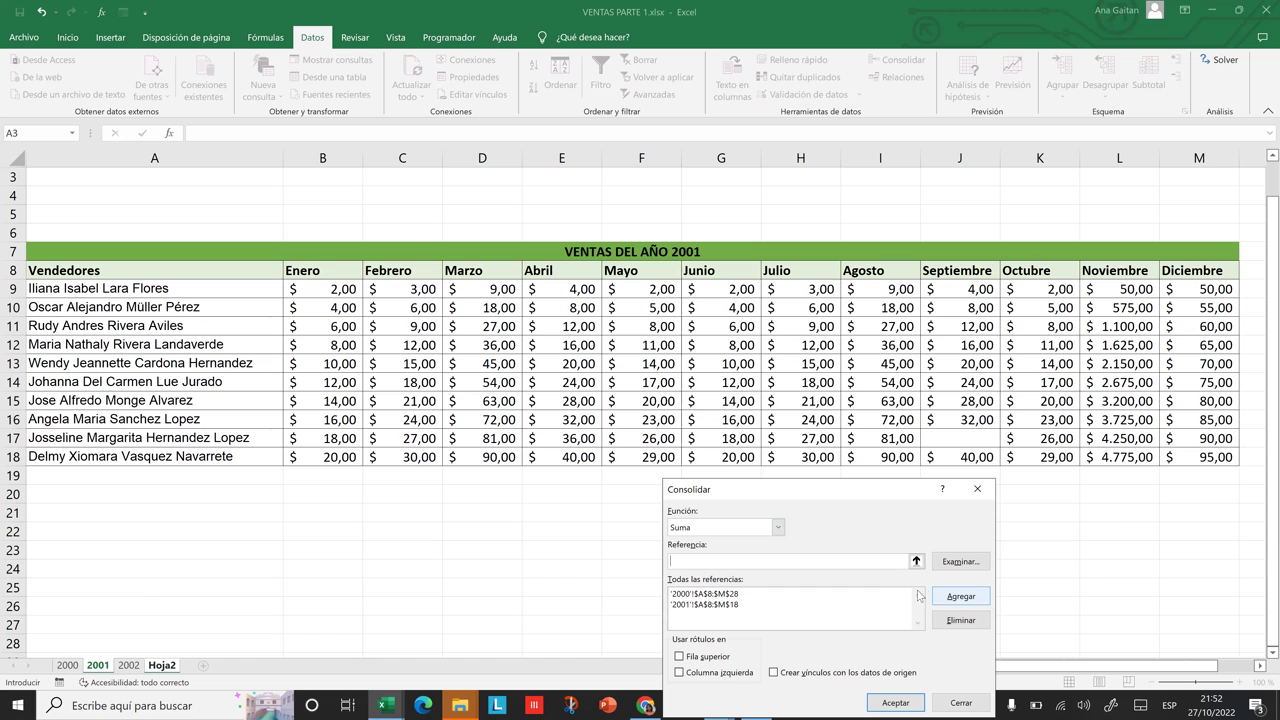
left_click(128, 666)
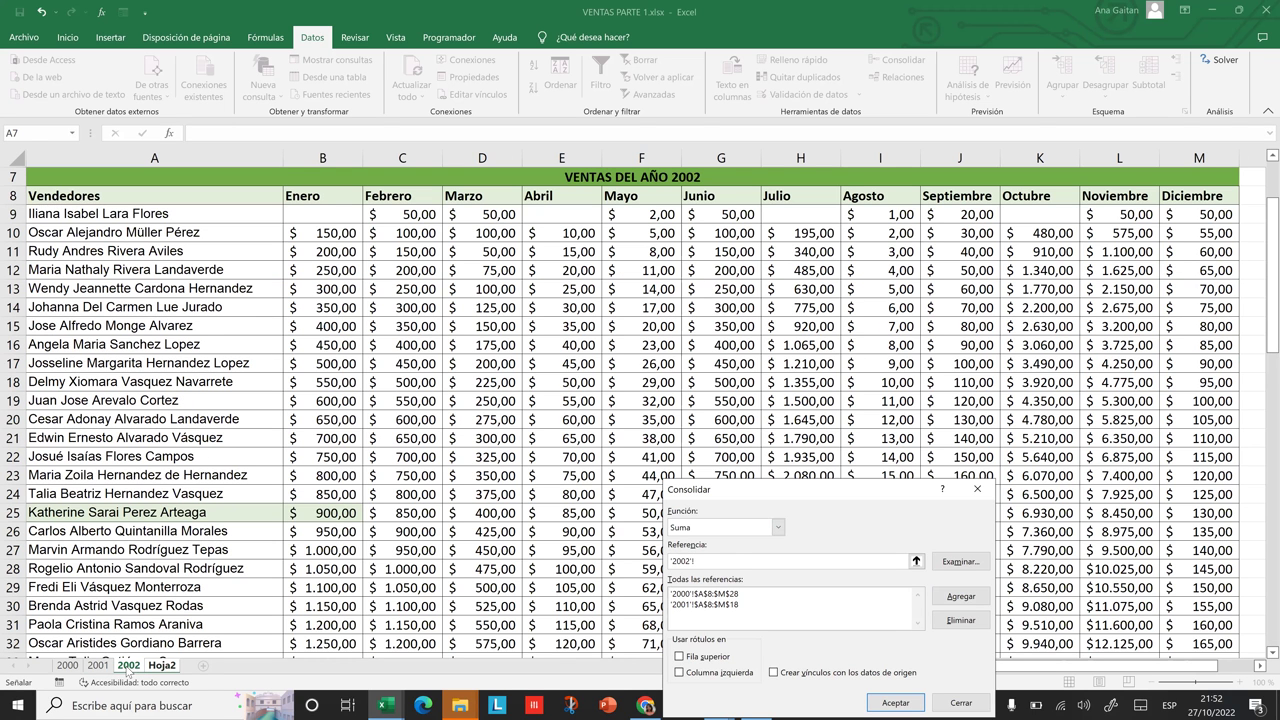
left_click(50, 195)
key("ctrl+shift+End")
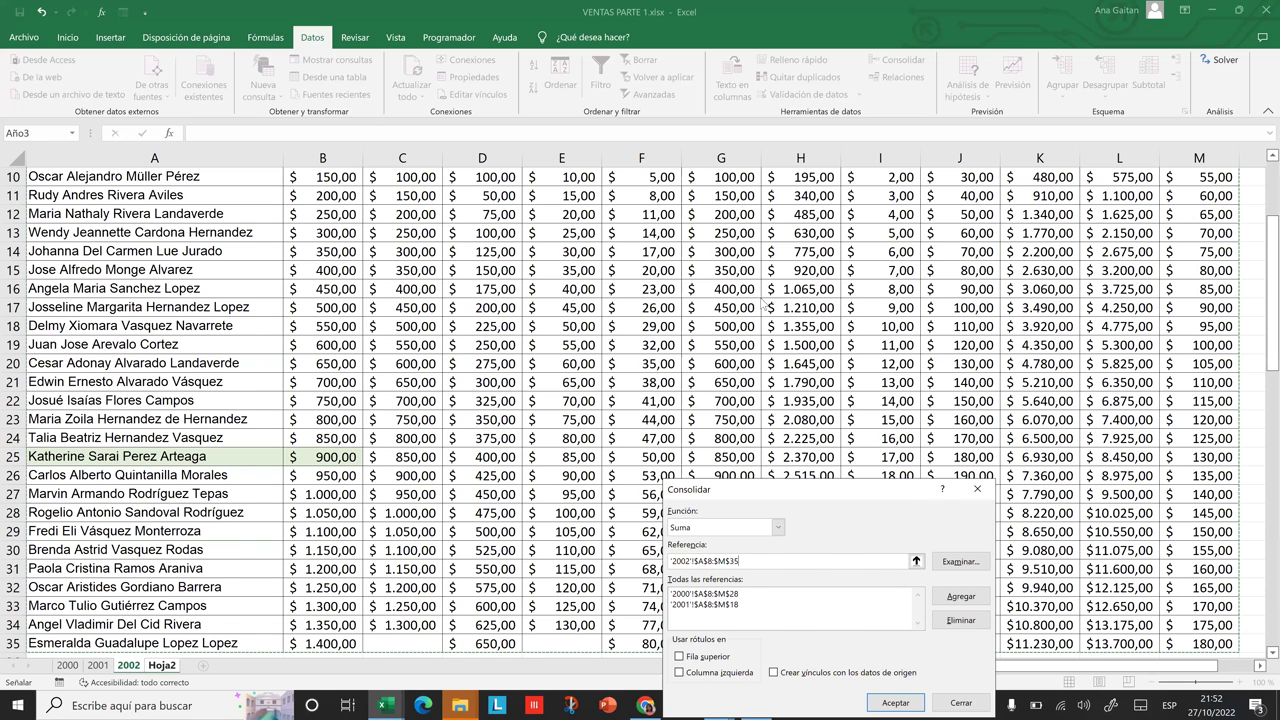
key("alt+a")
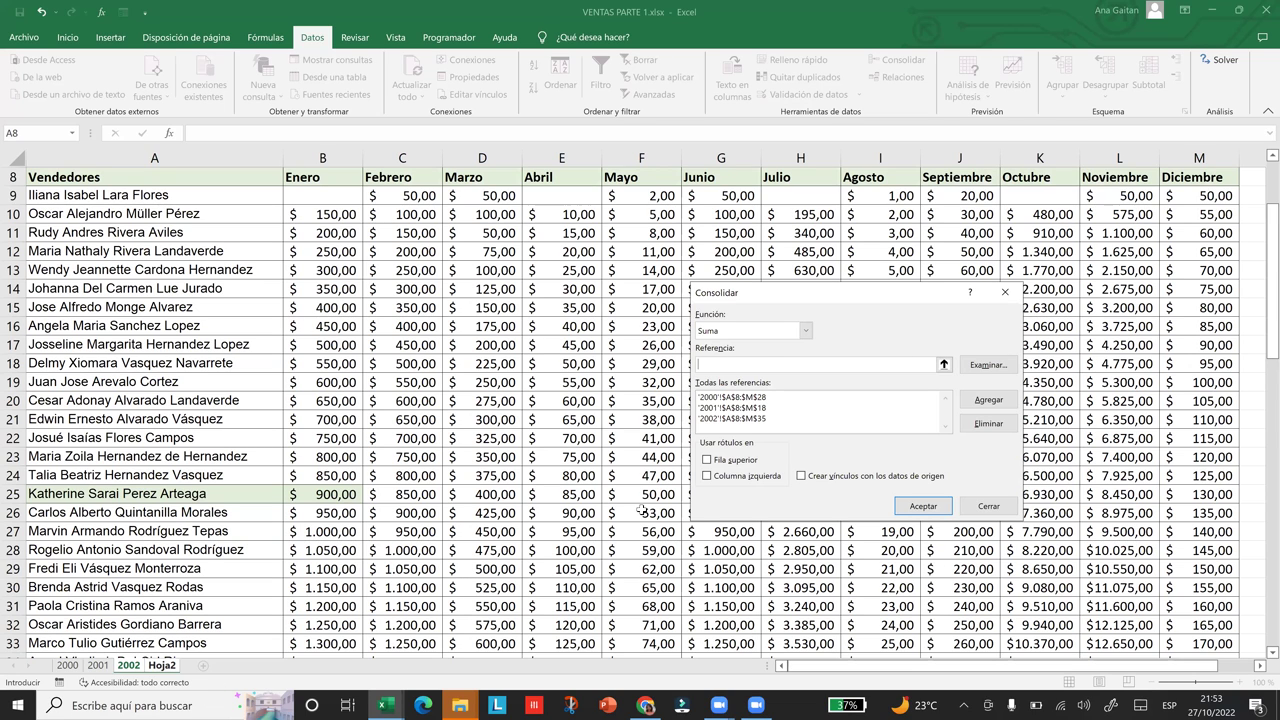
Run the consolidation with labels from the top row and left column, and widen column D to fit the seller names
left_click(708, 461)
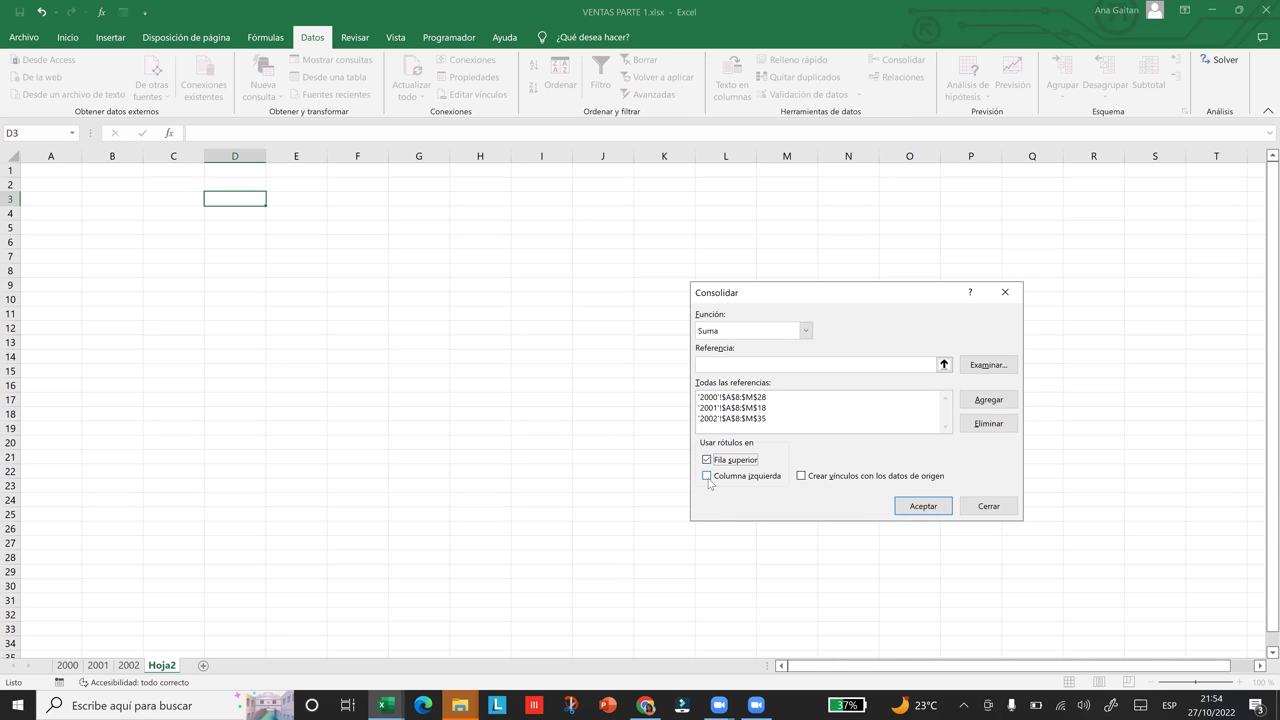
left_click(707, 477)
left_click(930, 508)
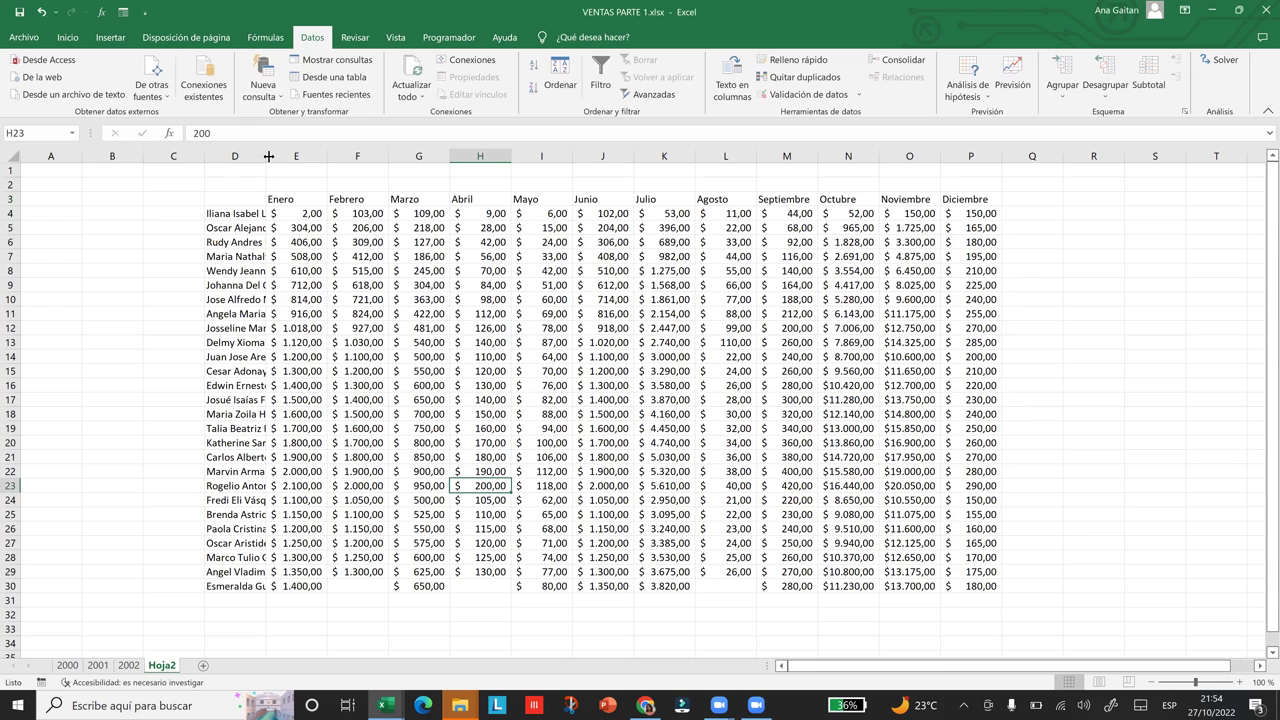
left_click_drag(266, 151, 378, 167)
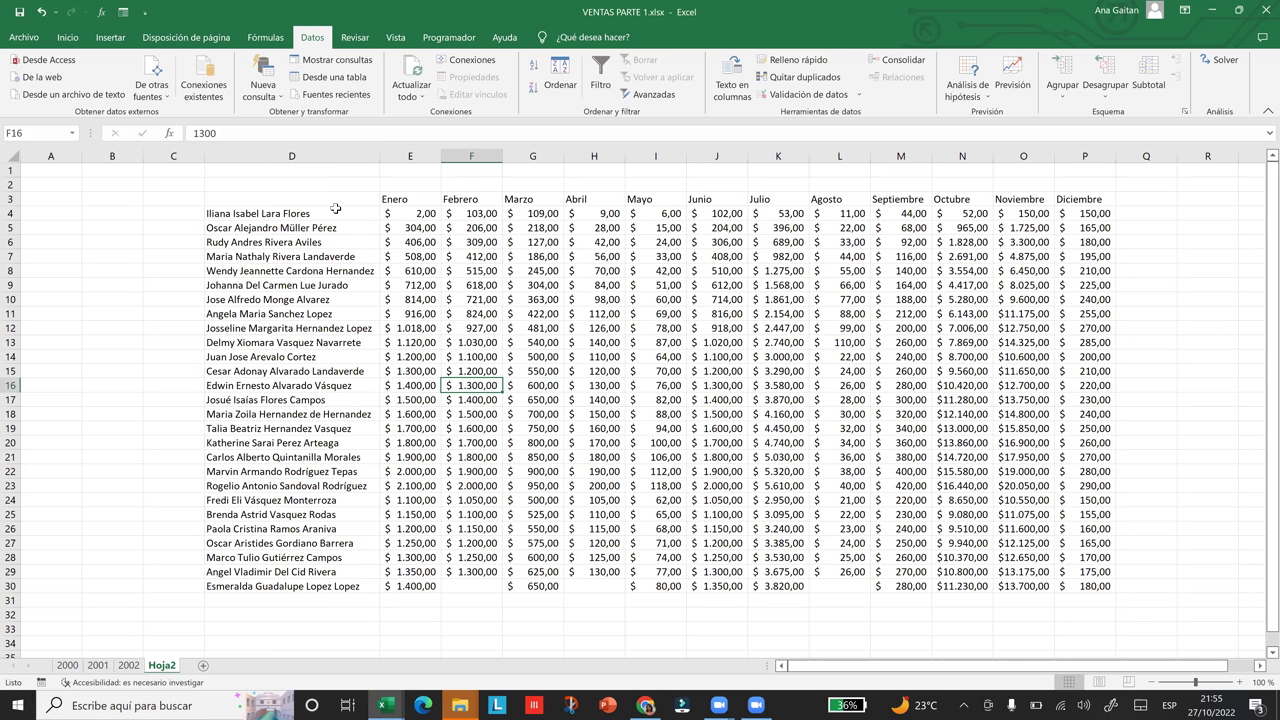
Apply all borders to the whole consolidated table, D3:P30
key("ctrl+a")
key("alt+o")
key("b")
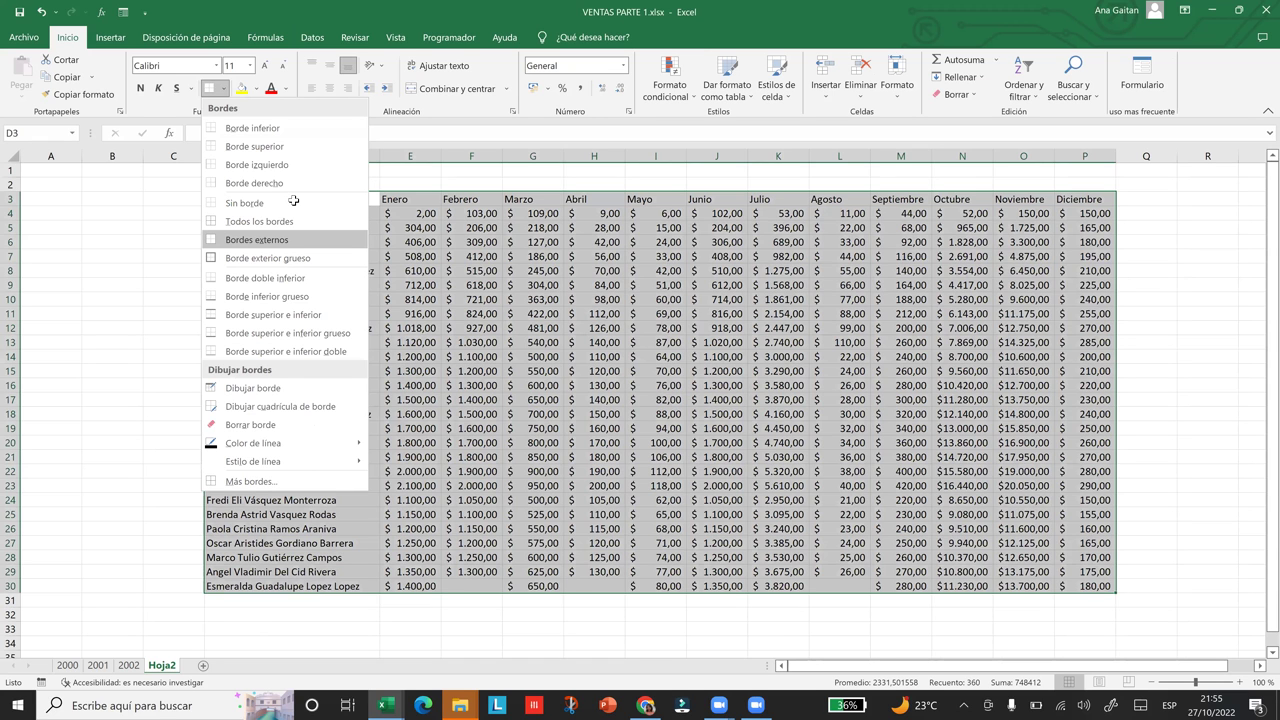
key("Escape")
Fill the header row D3:P3 with light green and enter the heading Vendedores in D3
key("ctrl+shift+Up")
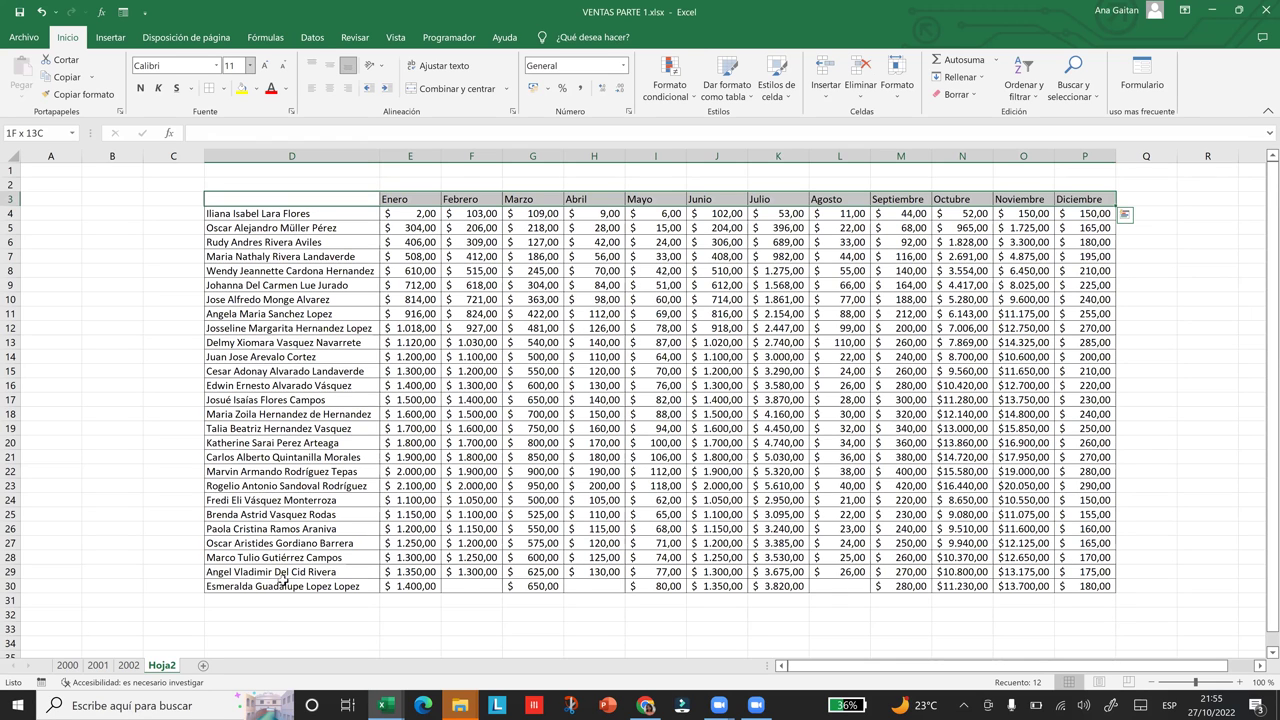
left_click_drag(270, 228, 283, 581)
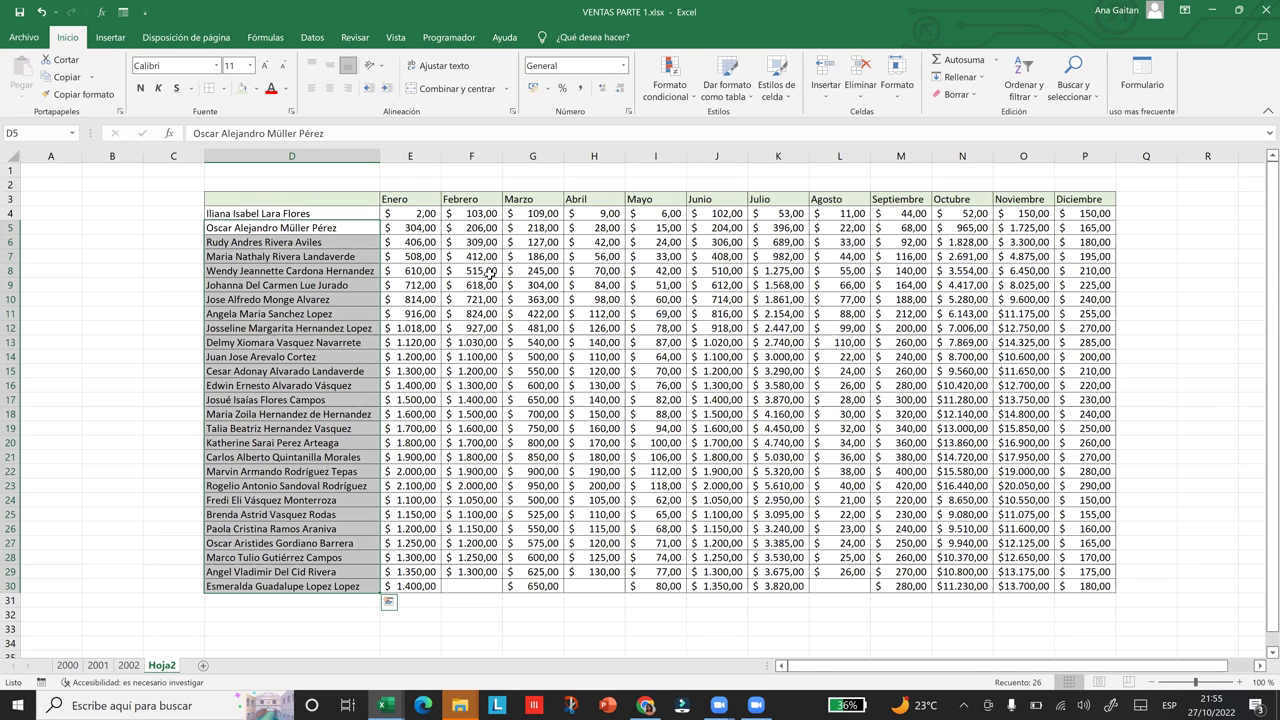
double_click(600, 413)
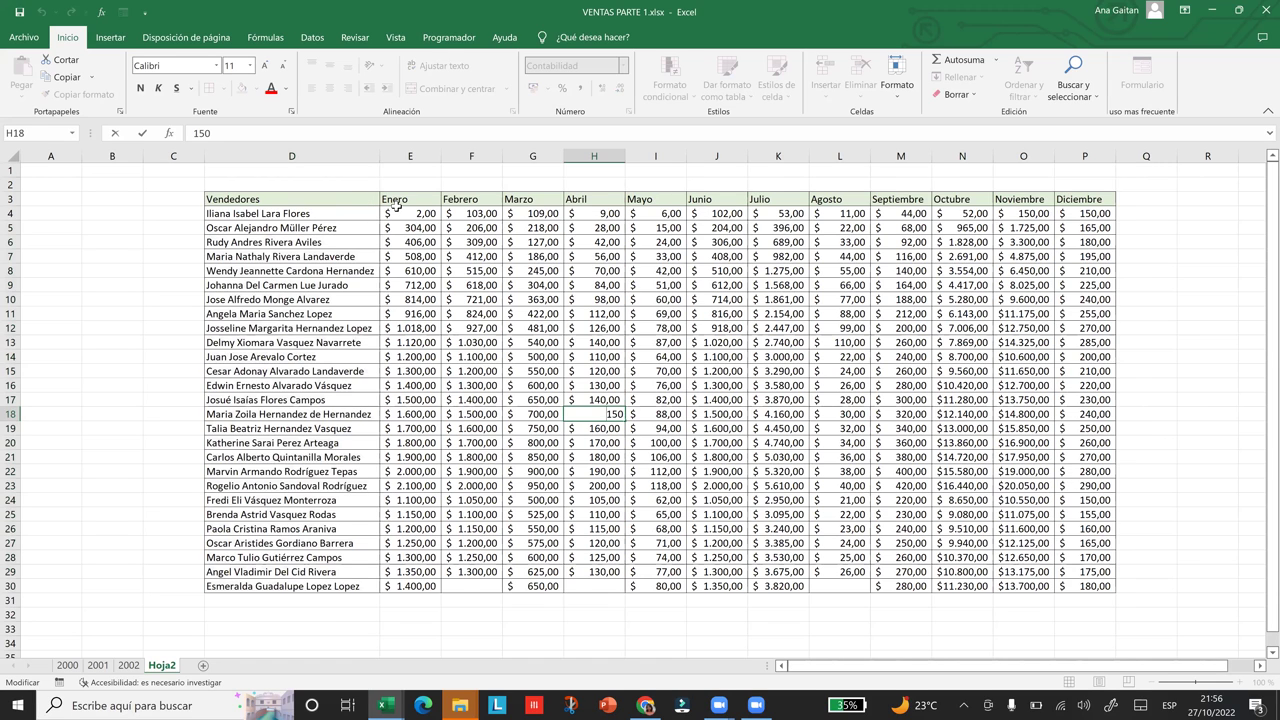
Compare the first seller's Enero amount in B9 of sheets 2000, 2001 and 2002 with E4 of Hoja2
left_click(70, 666)
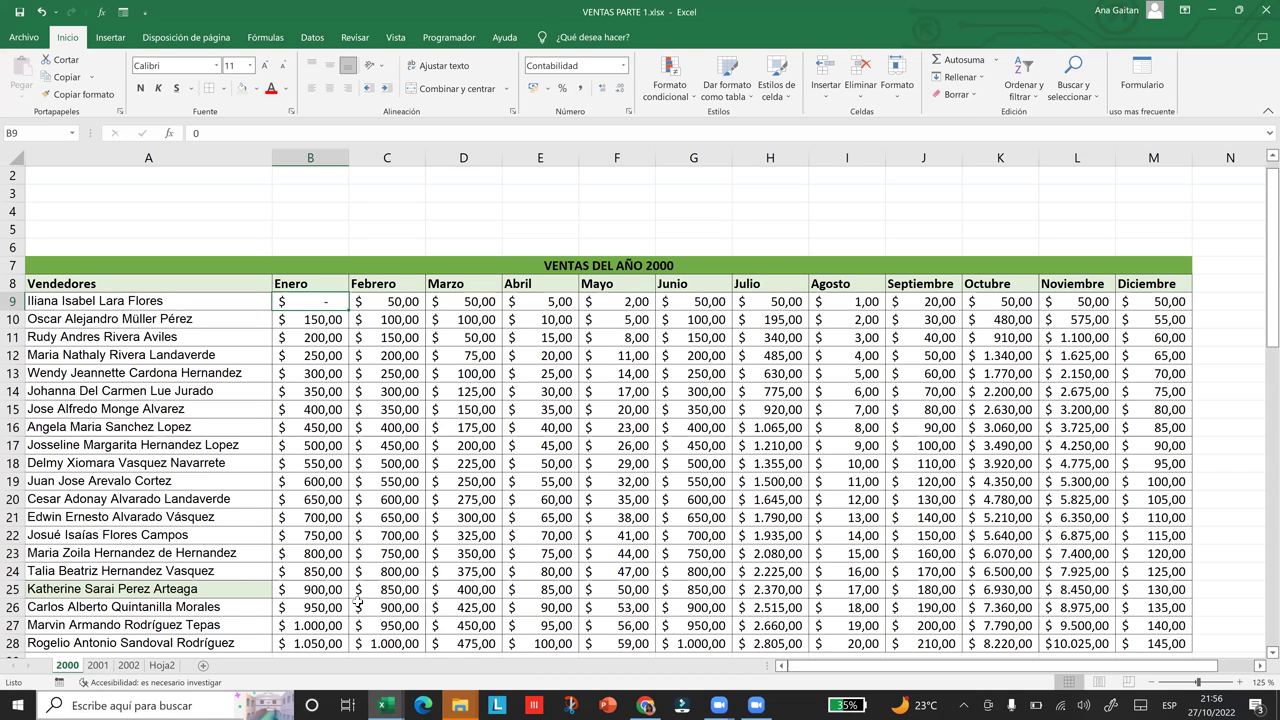
key("ctrl+Page_Down")
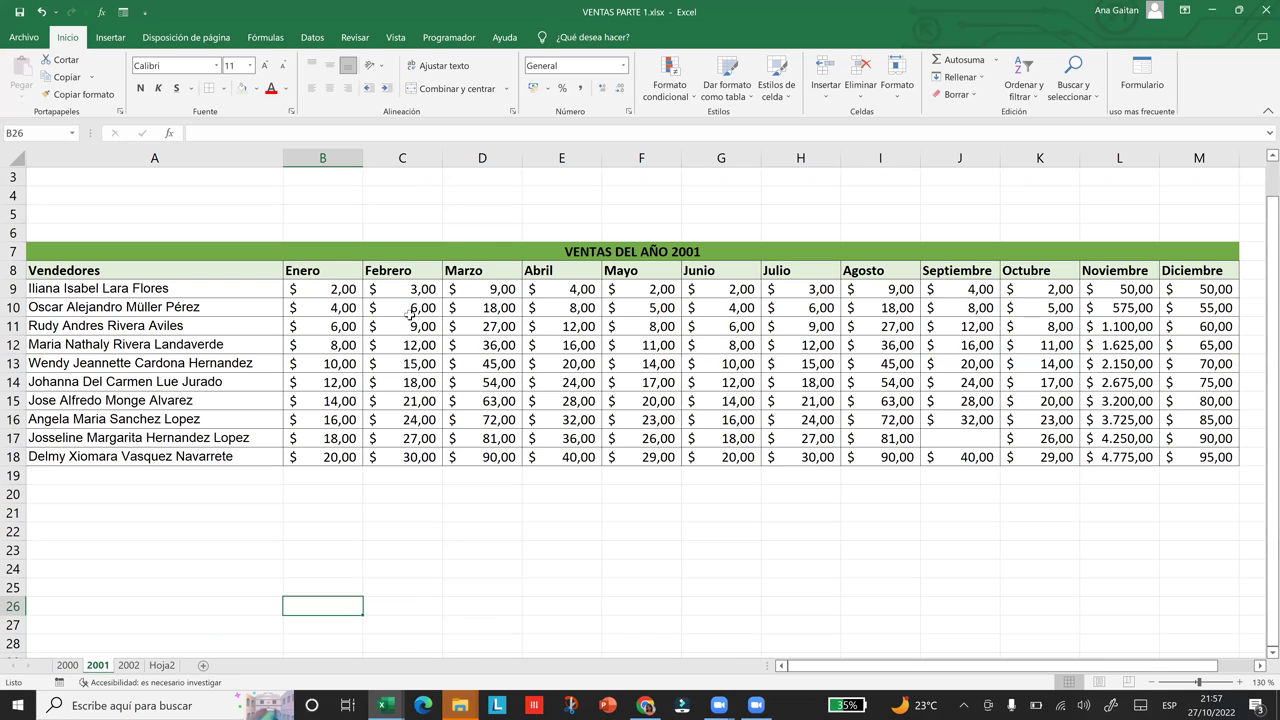
key("ctrl+z")
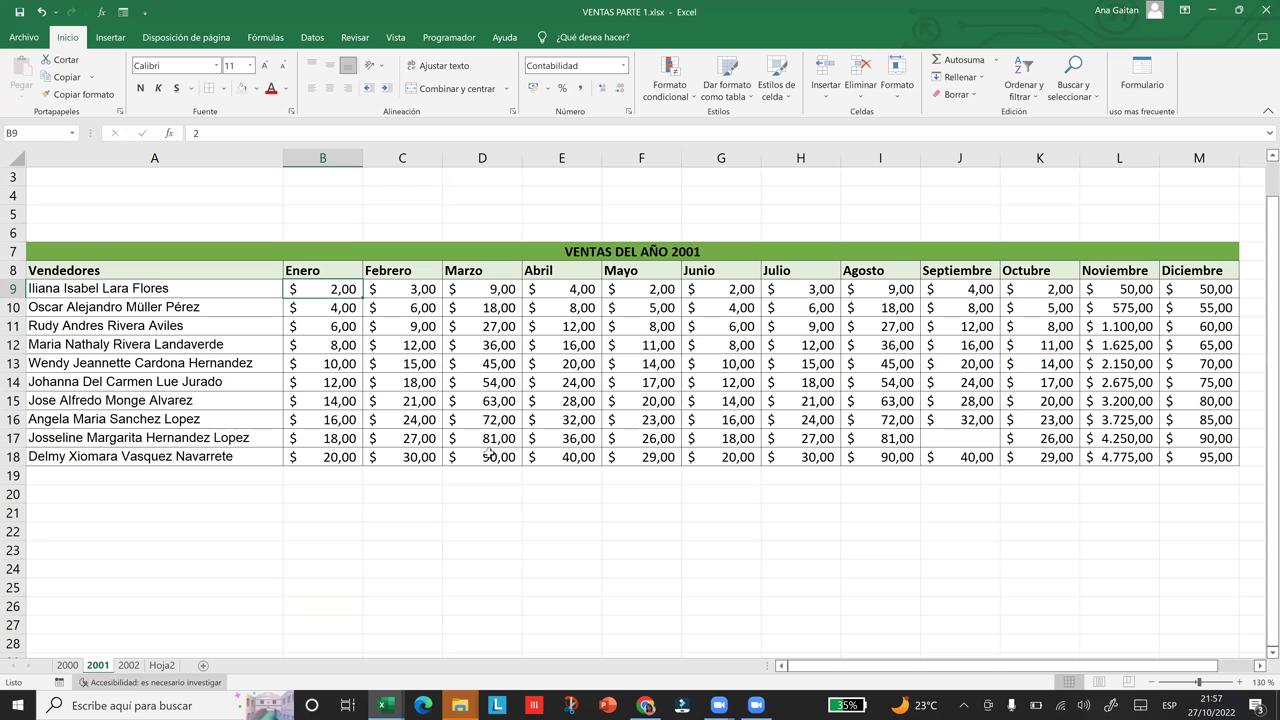
key("ctrl+Page_Down")
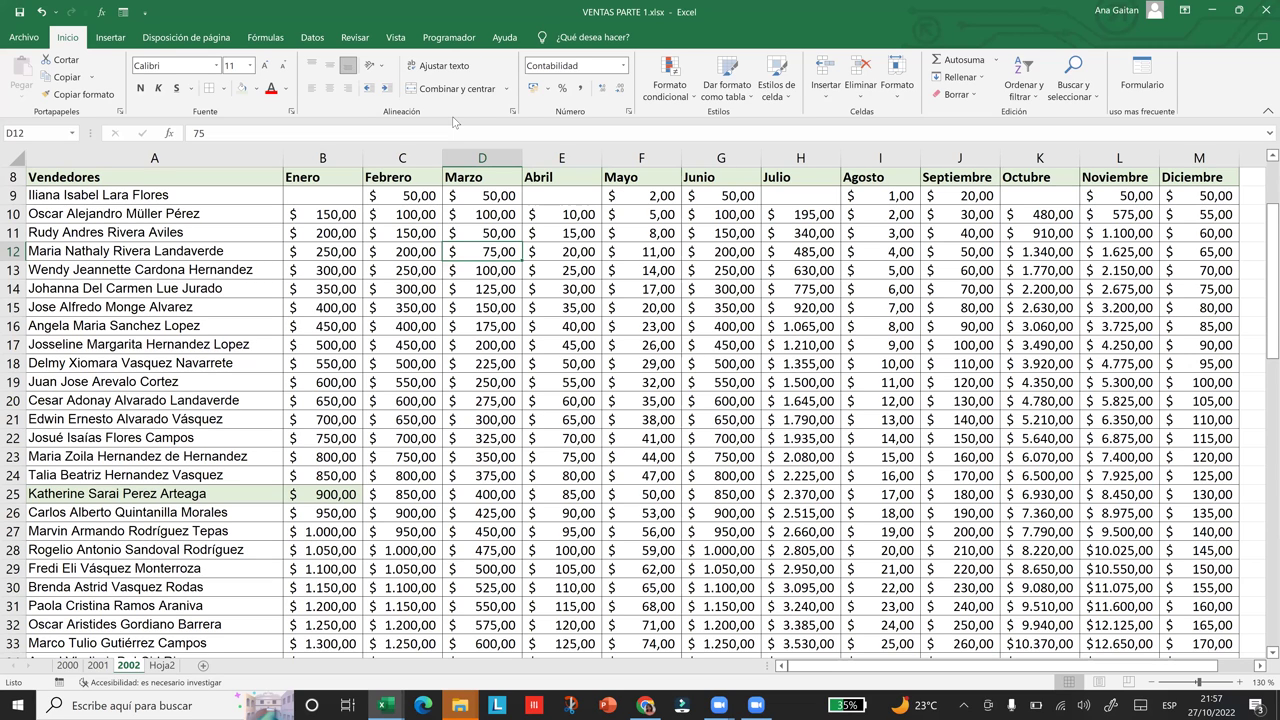
scroll(311, 252, "up", 1)
left_click(311, 252)
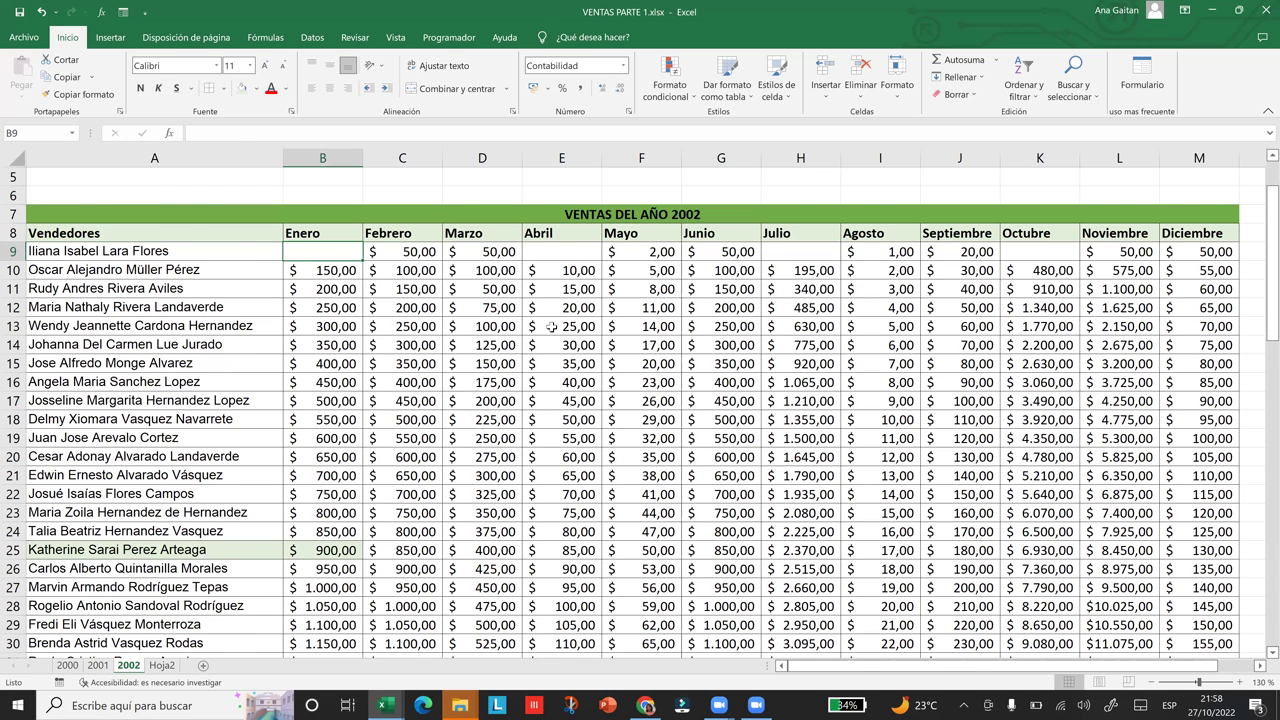
key("ctrl+Page_Down")
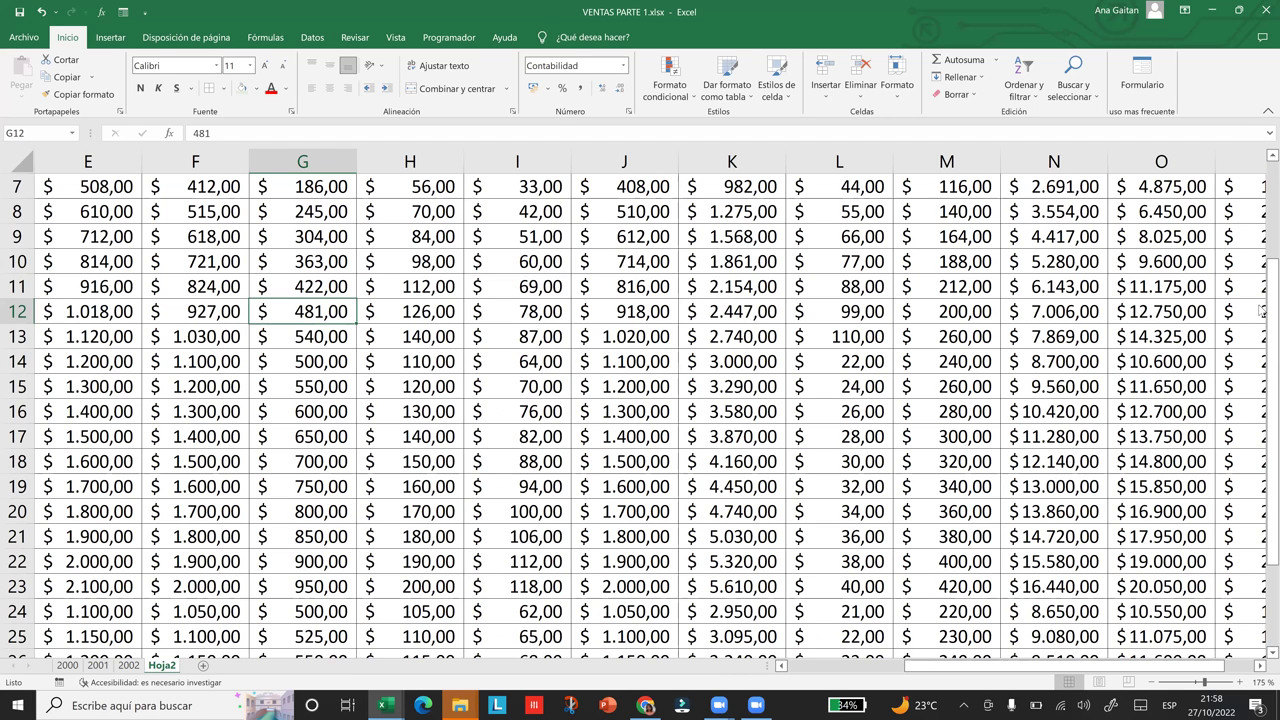
key("ctrl+Home")
scroll(762, 466, "down", 2)
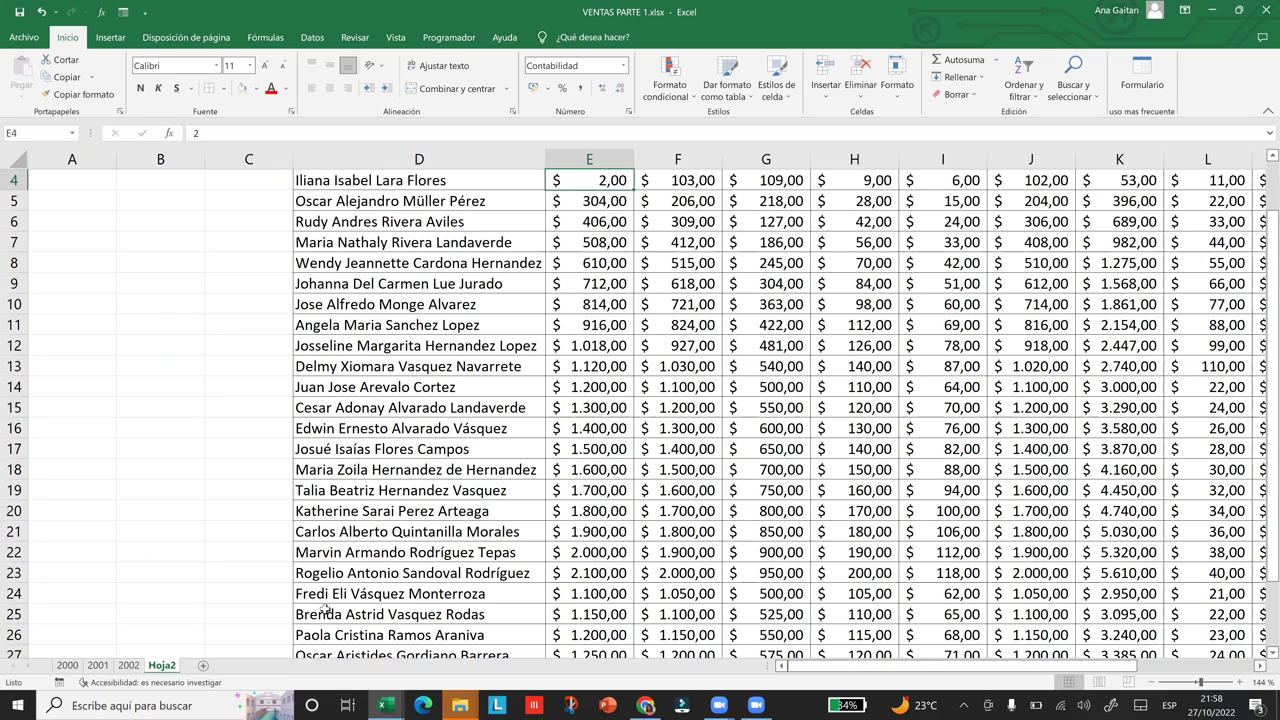
Review the seller names in column D and the month headings in row 3 of the consolidated table
scroll(325, 608, "down", 3)
left_click_drag(325, 608, 325, 607)
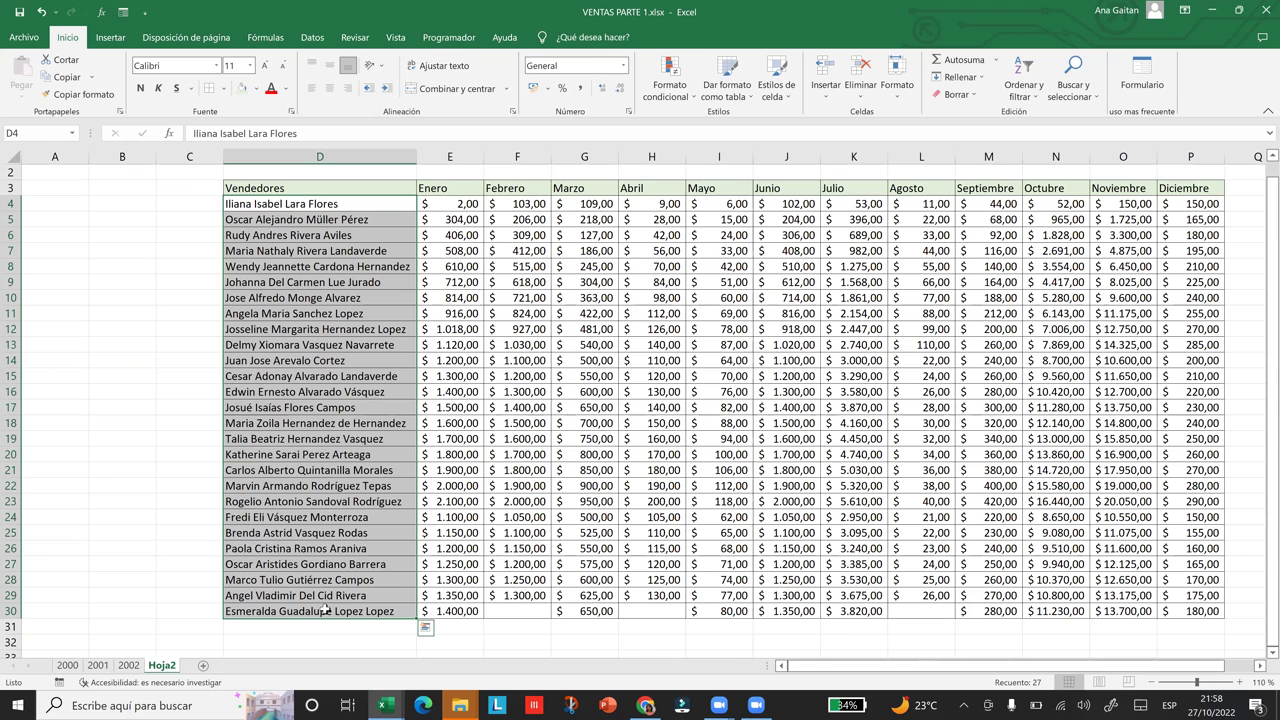
left_click(282, 214)
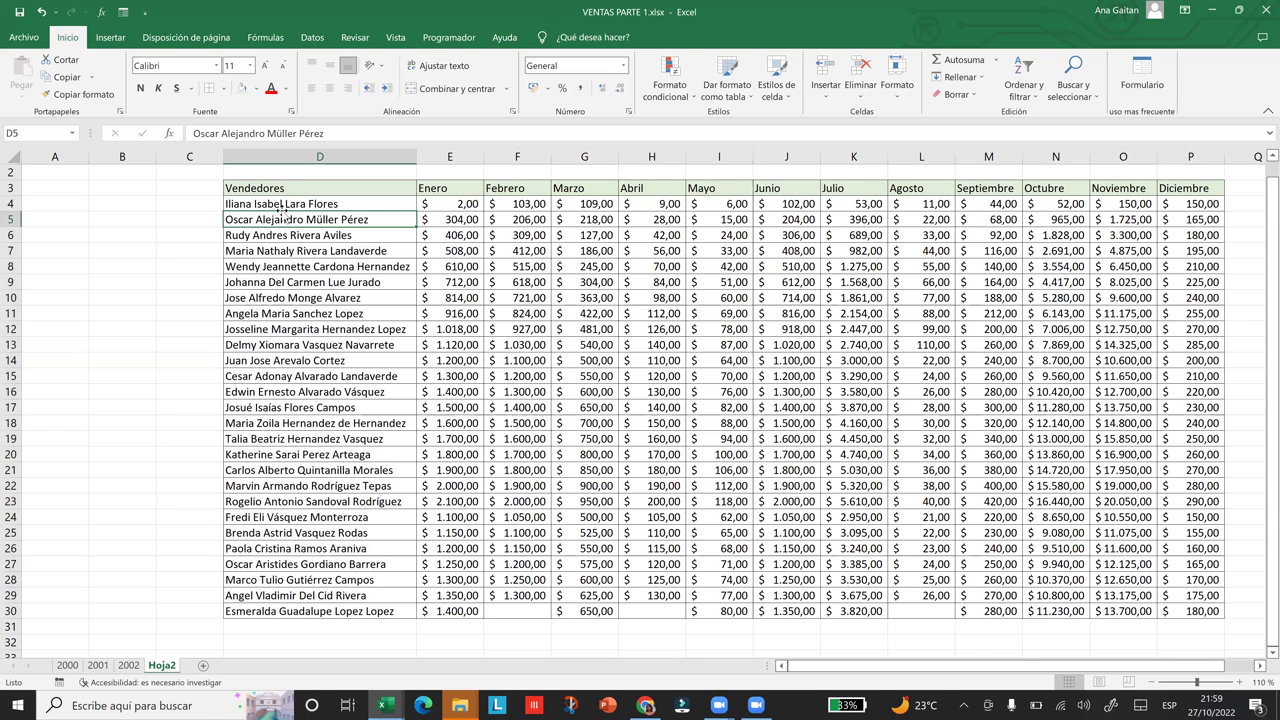
left_click(296, 157)
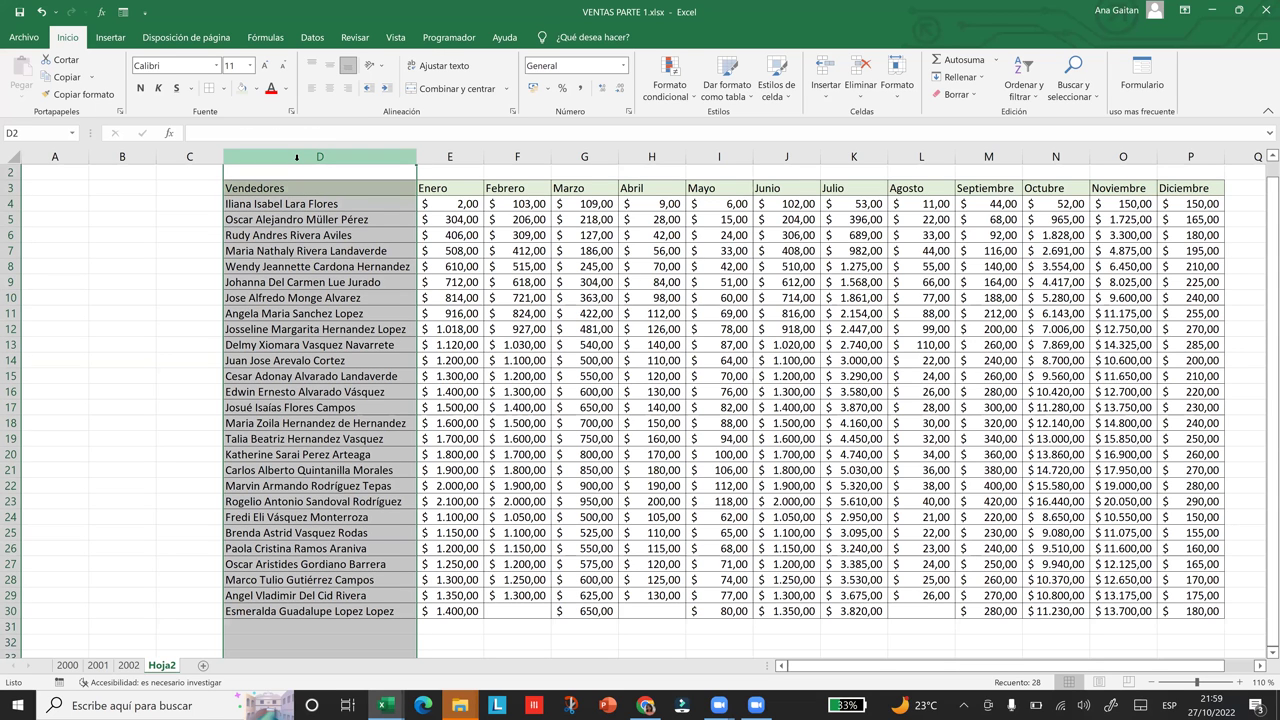
left_click(311, 265)
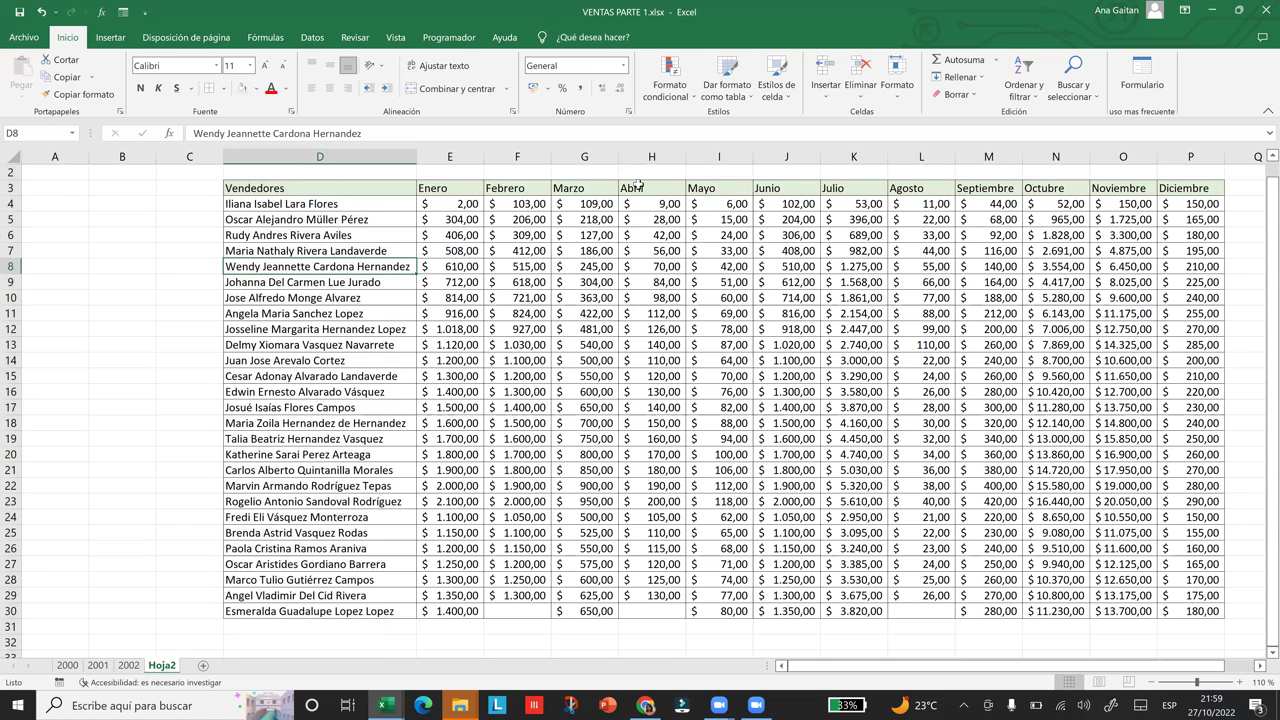
left_click_drag(262, 188, 1100, 205)
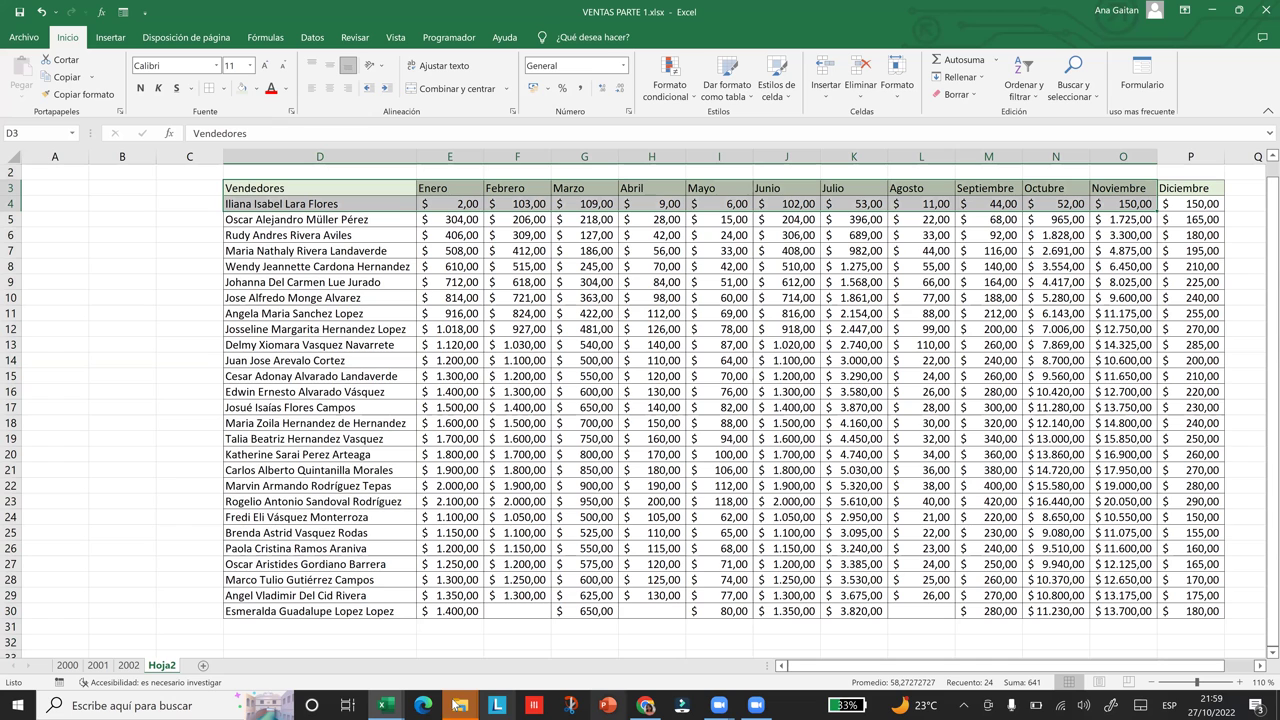
Switch to the Consolidar Datos workbook and examine the product names and the Precio column of the Reporte Consolidado sheet
left_click(393, 705)
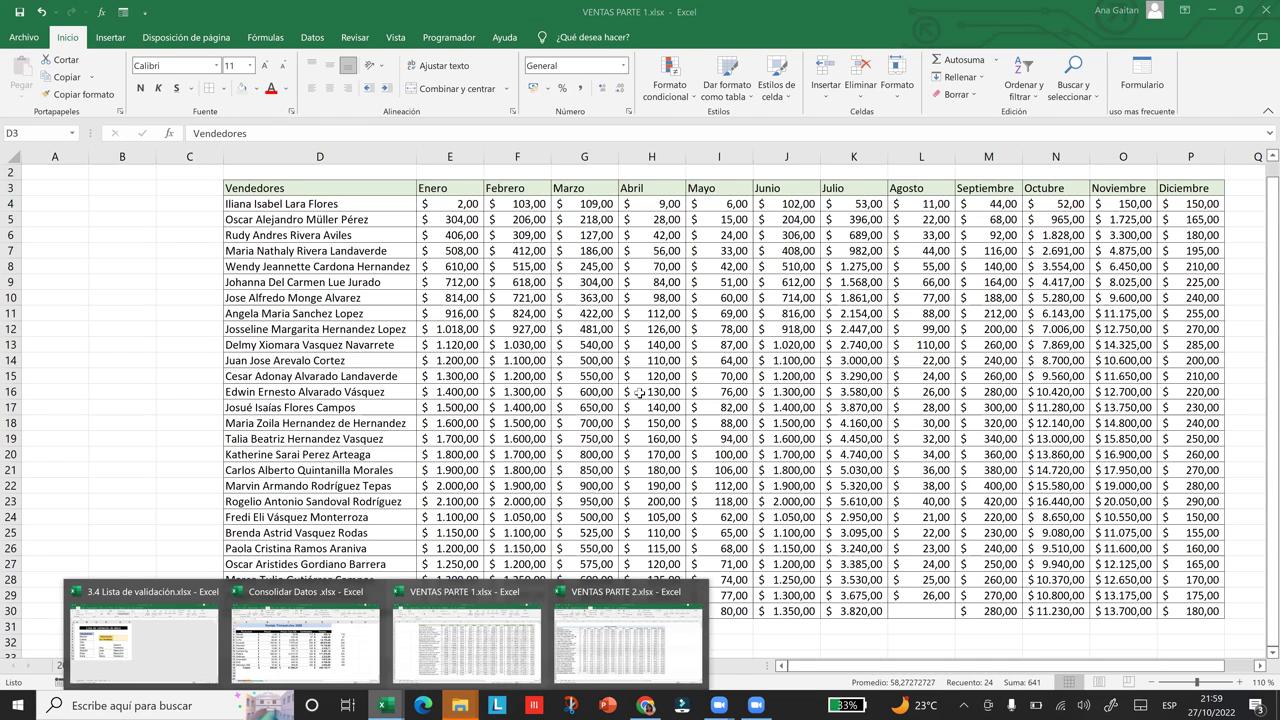
key("alt+Tab")
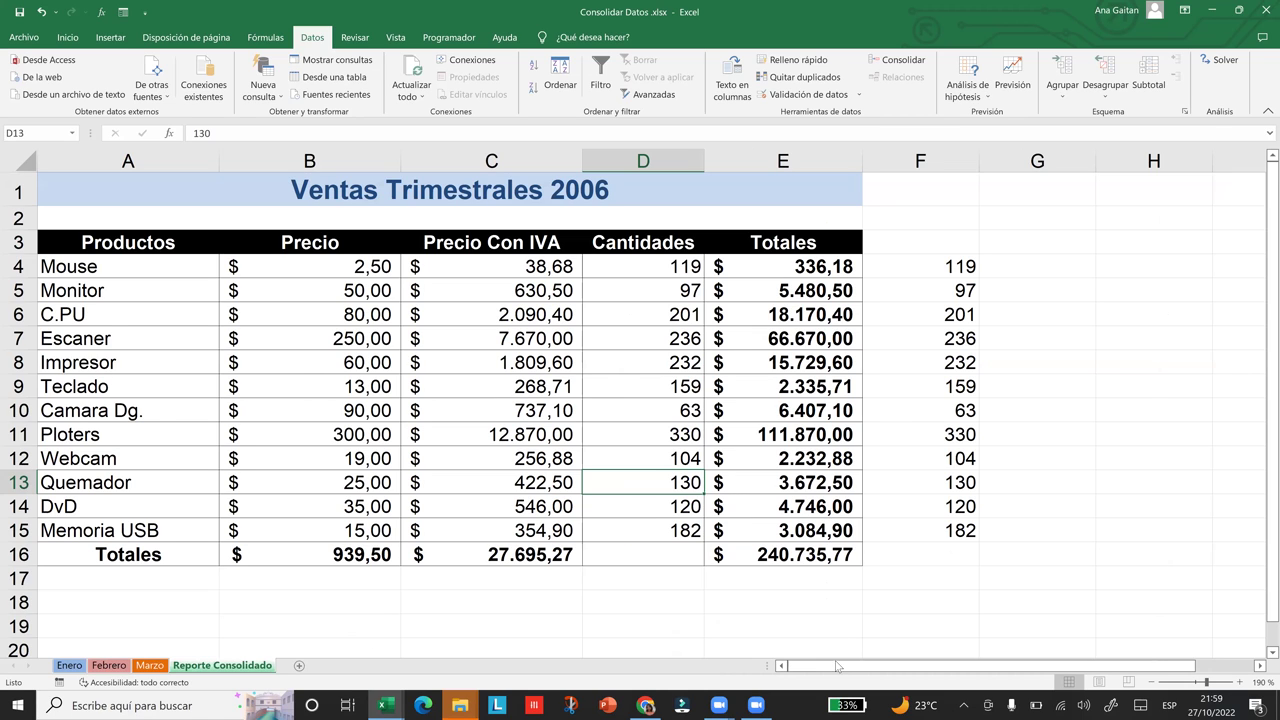
left_click(72, 278)
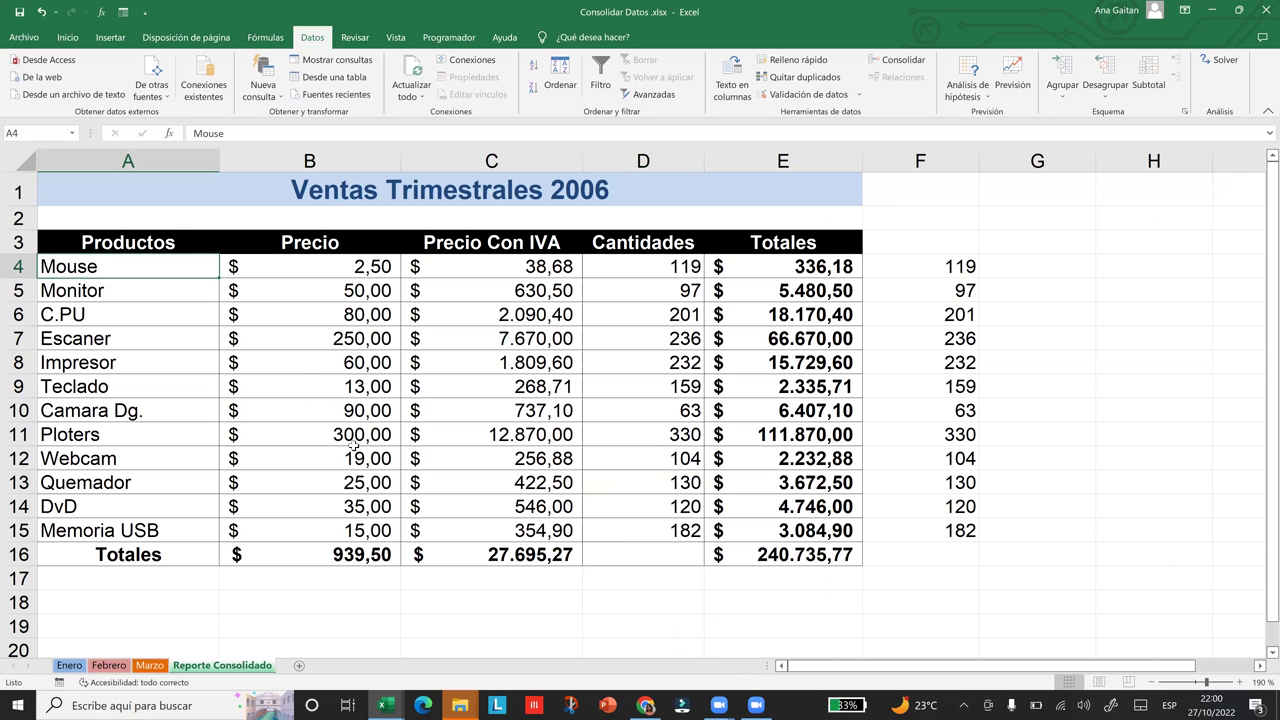
left_click_drag(309, 242, 368, 560)
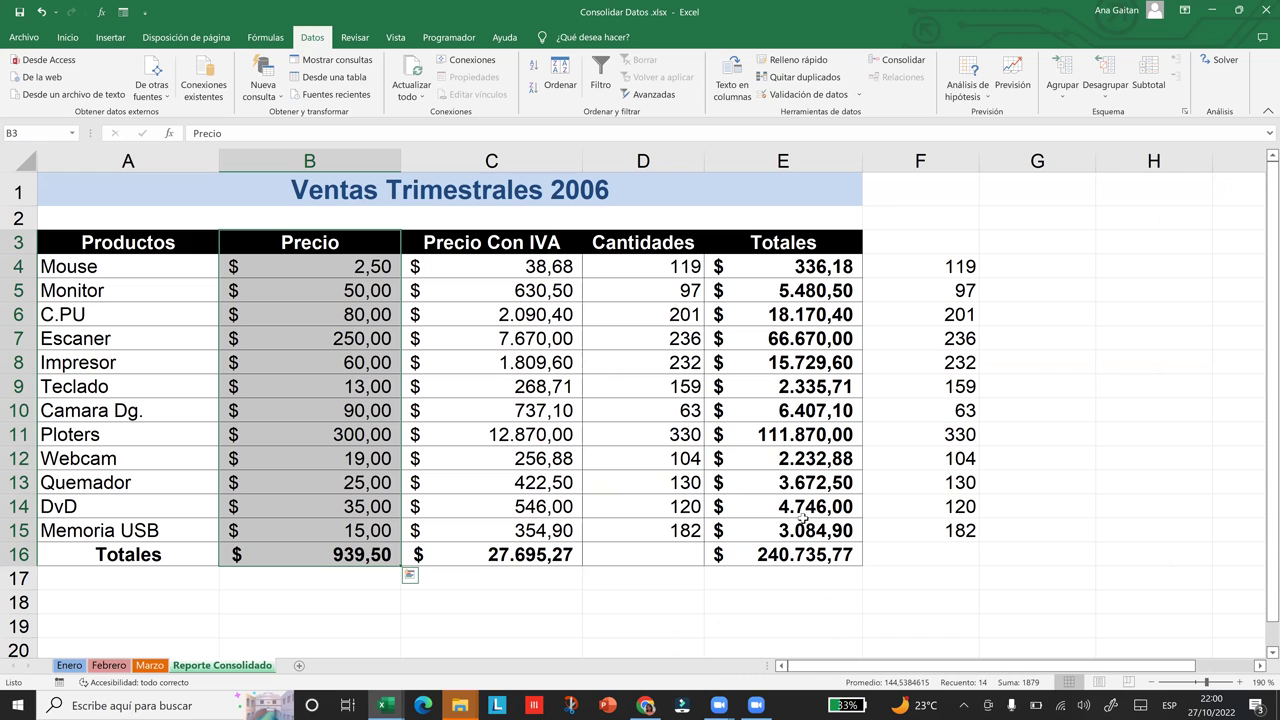
Examine the product labels, headings and quantities on the Enero sheet, and return to the Reporte Consolidado sheet
left_click(70, 668)
left_click_drag(197, 217, 194, 390)
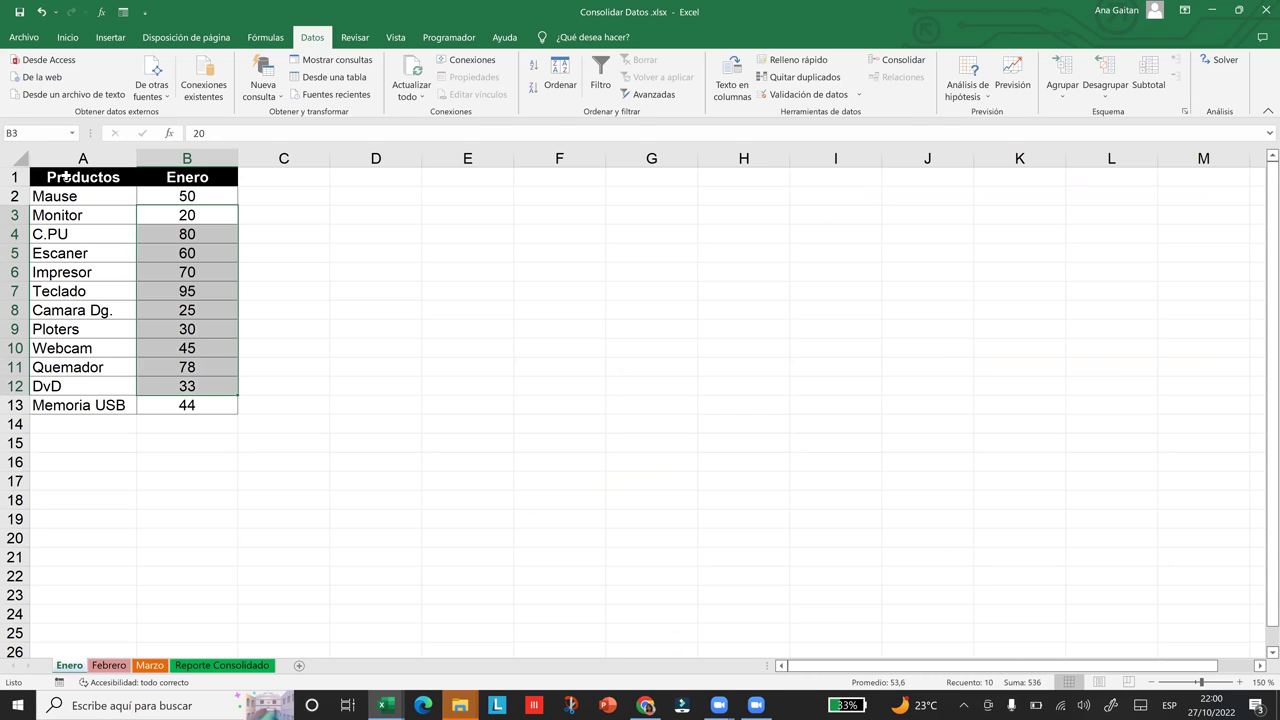
left_click_drag(65, 177, 184, 180)
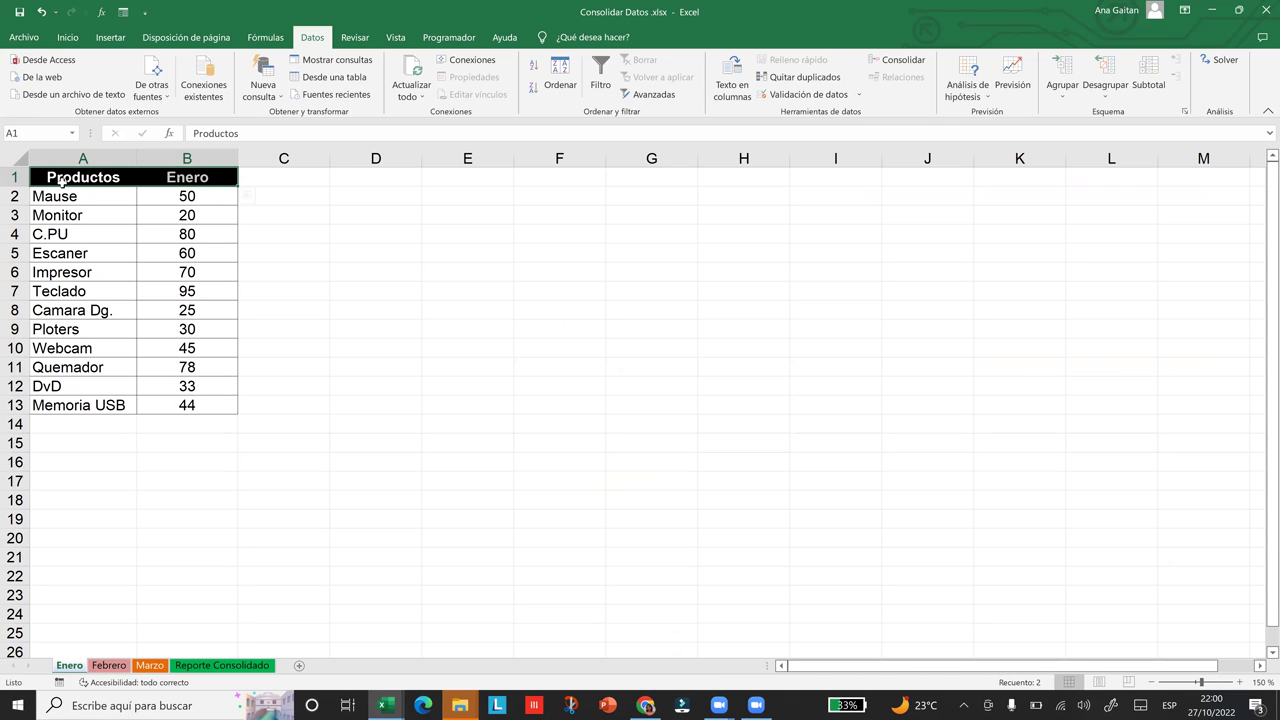
left_click_drag(62, 192, 61, 368)
left_click(271, 494)
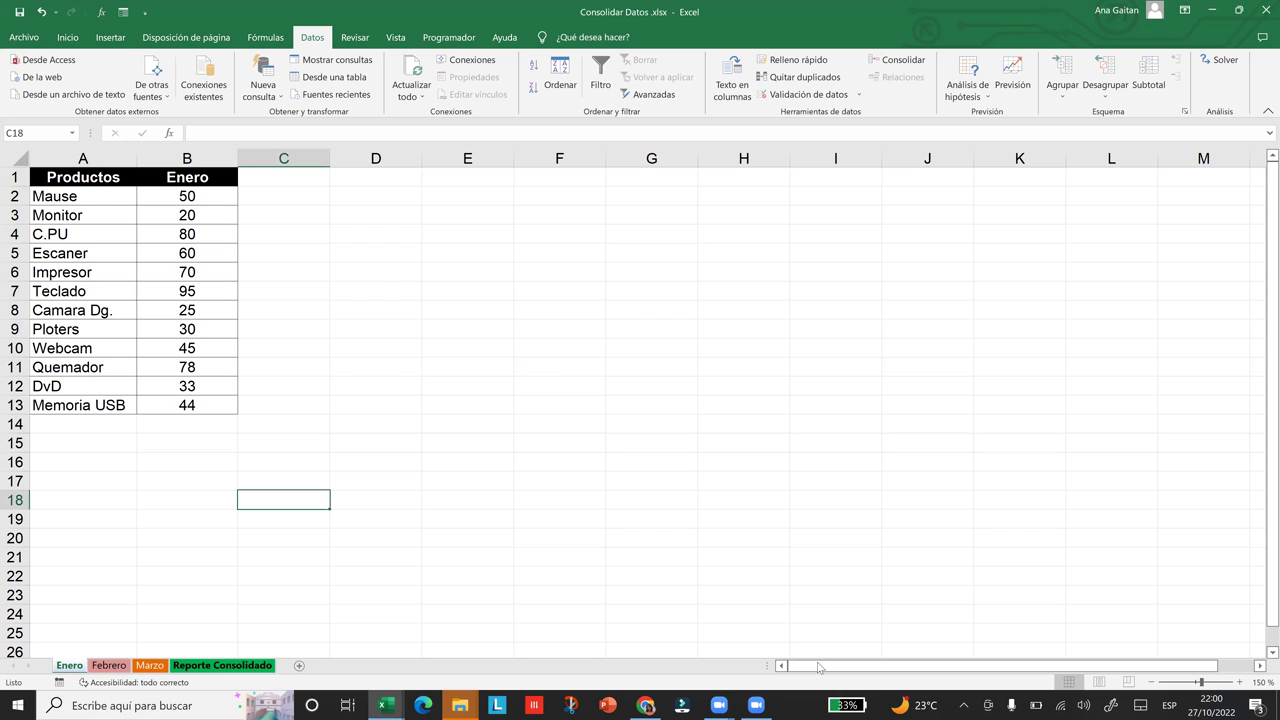
key("ctrl+Page_Down")
key("ctrl+Page_Down")
key("ctrl+Page_Down")
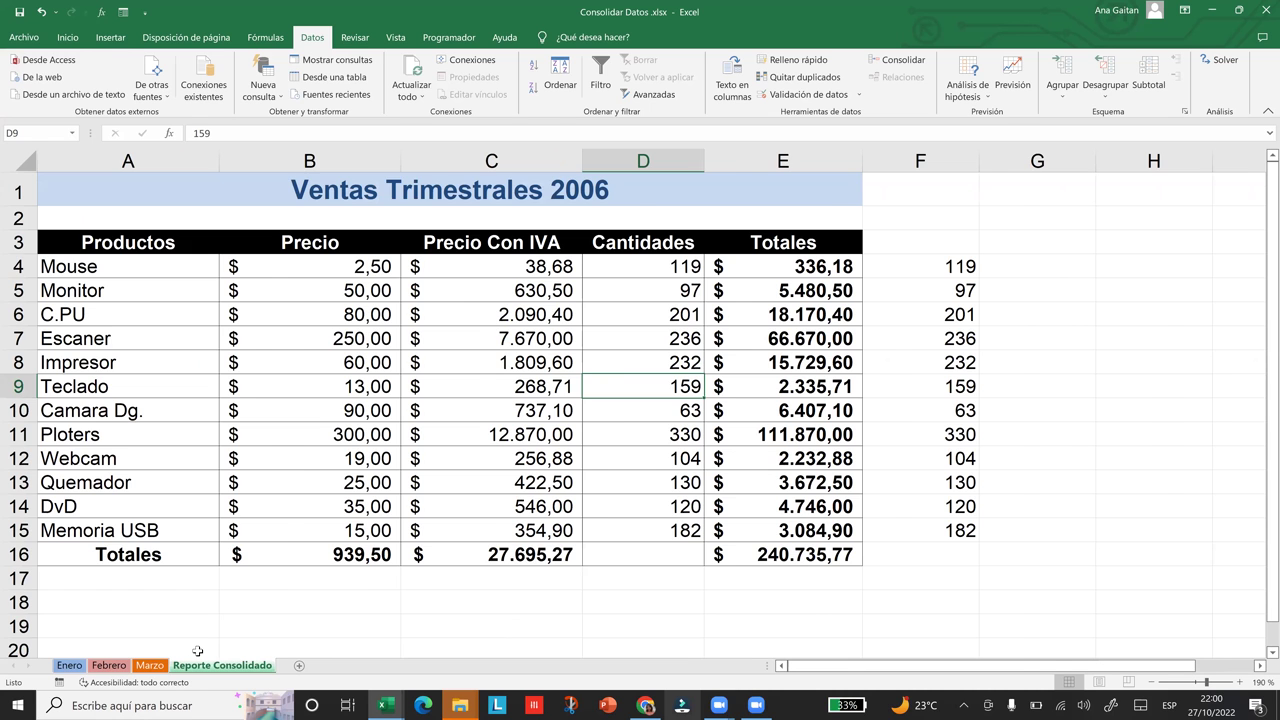
Switch back to VENTAS PARTE 1.xlsx and compare the seller list of sheet 2000 with the consolidated list in Hoja2
key("ctrl+Tab")
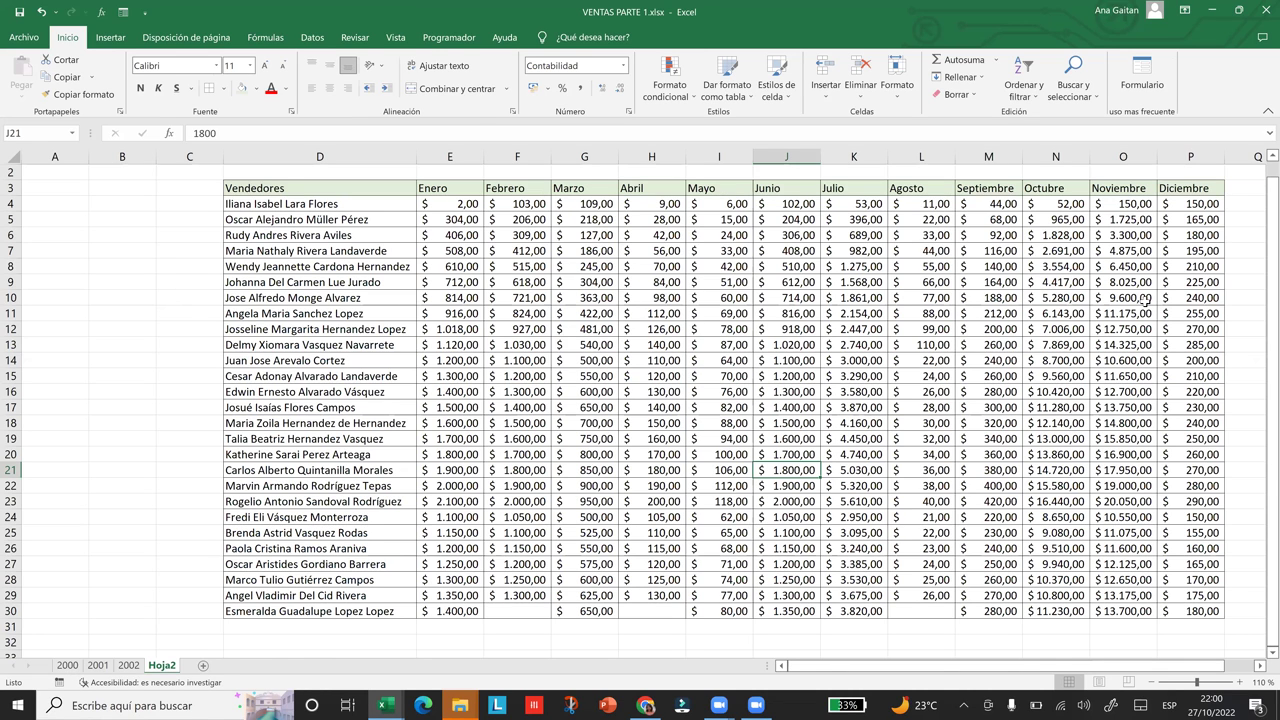
key("ctrl+Page_Up")
key("ctrl+Page_Up")
key("ctrl+Page_Up")
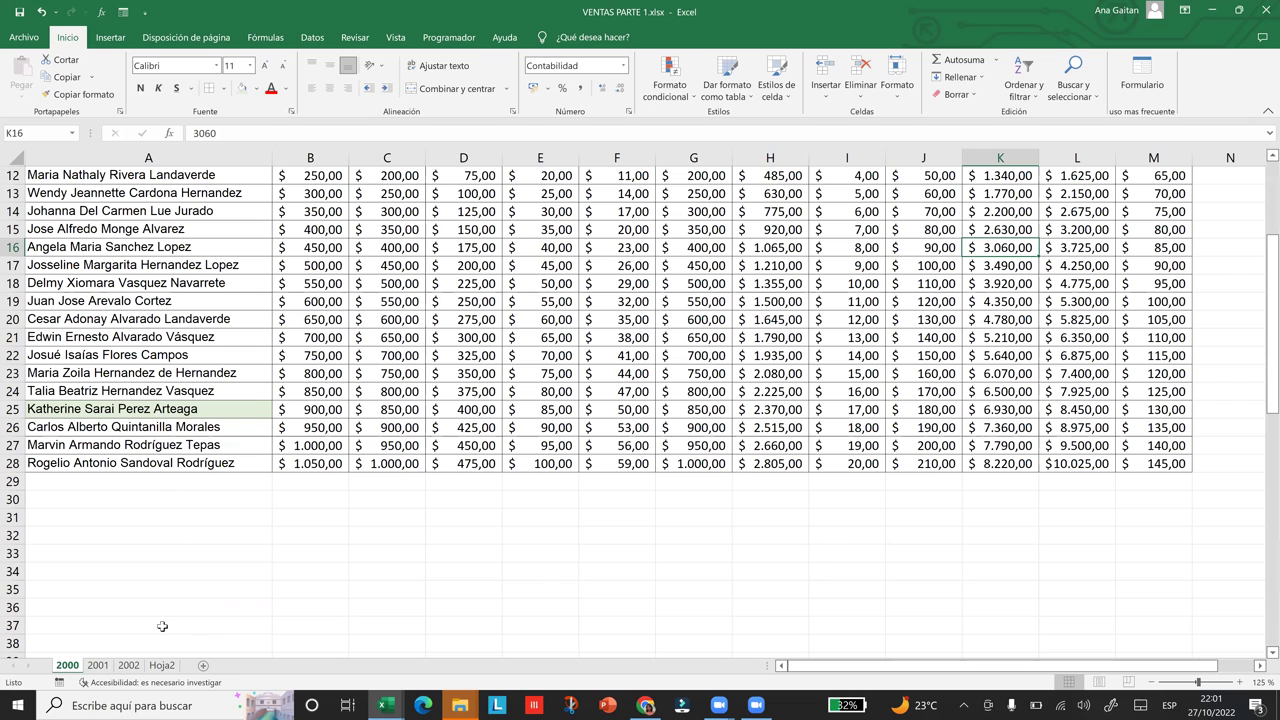
key("ctrl+Page_Down")
key("ctrl+Page_Down")
key("ctrl+Page_Down")
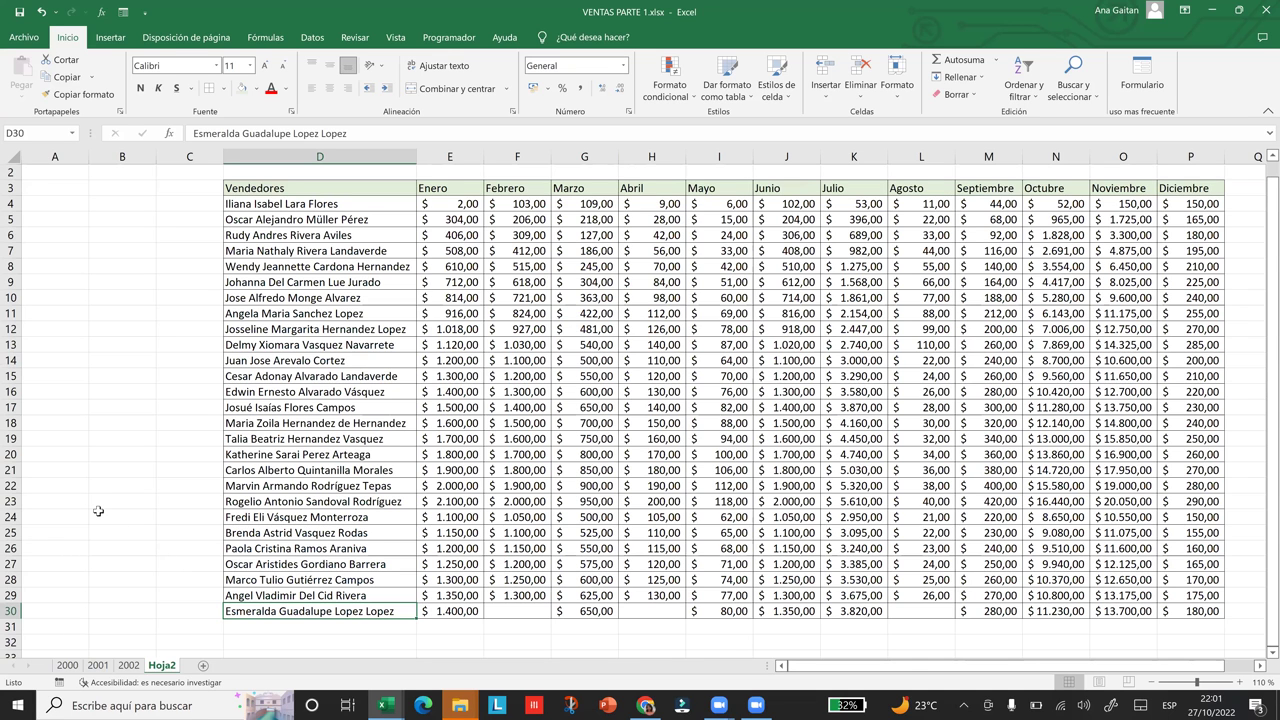
Check sheets 2002, 2001 and 2000 for the last seller of the consolidated list, in row 30 of Hoja2
key("ctrl+Page_Up")
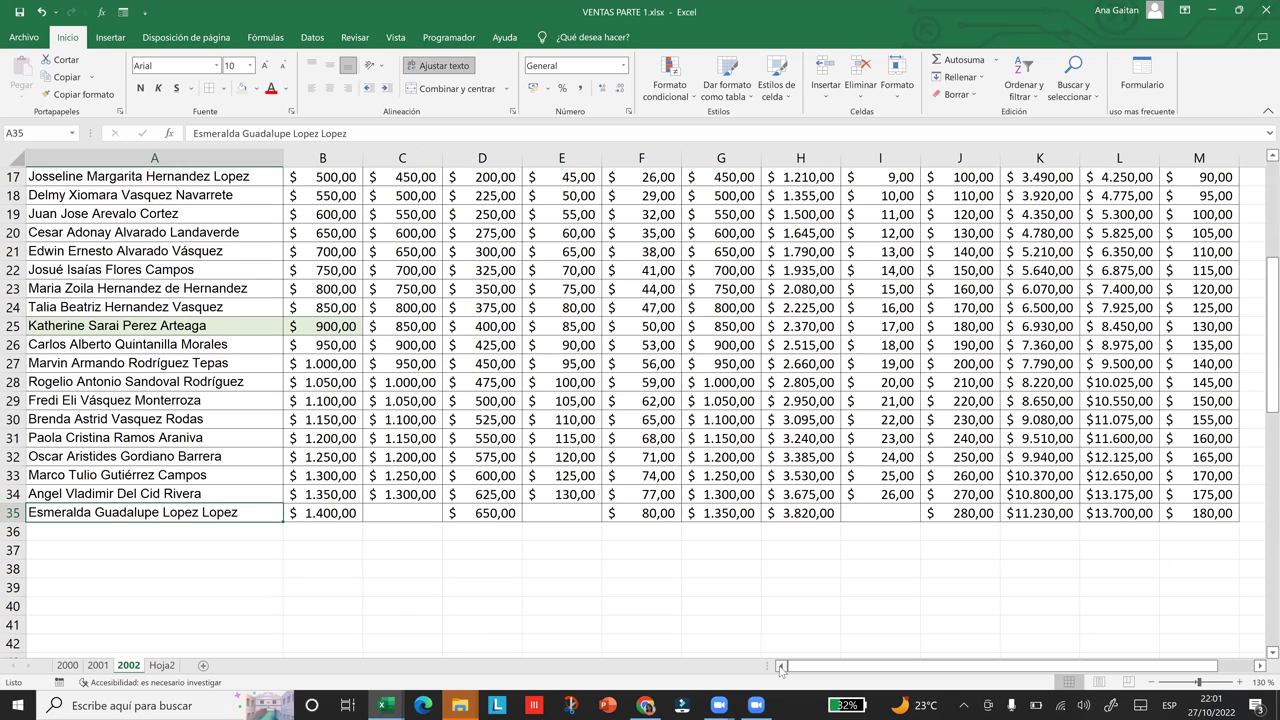
left_click(98, 665)
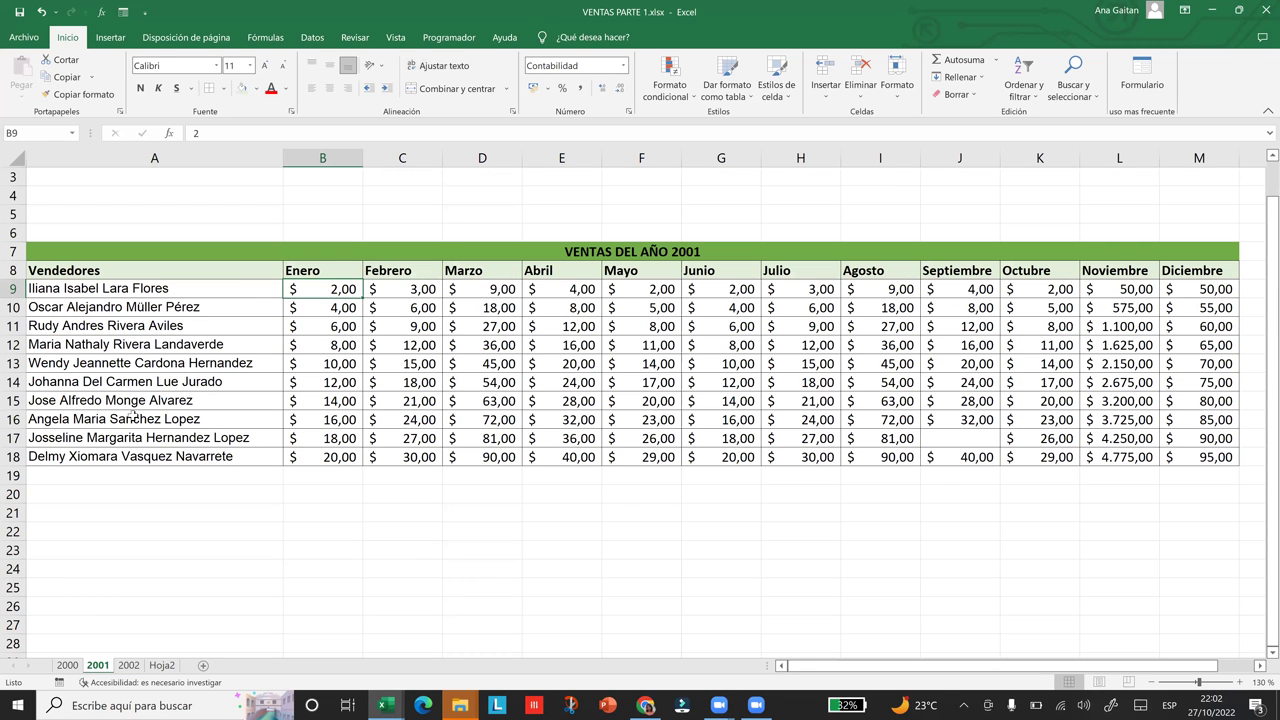
left_click(67, 665)
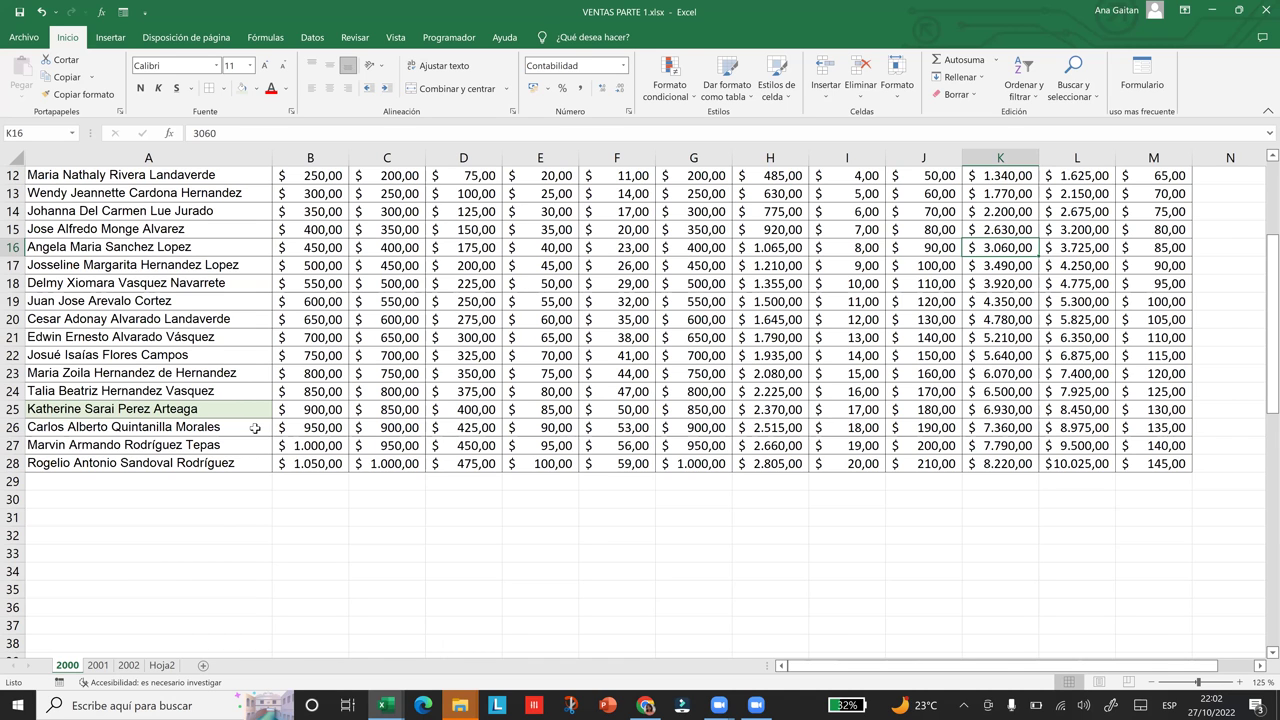
key("ctrl+Home")
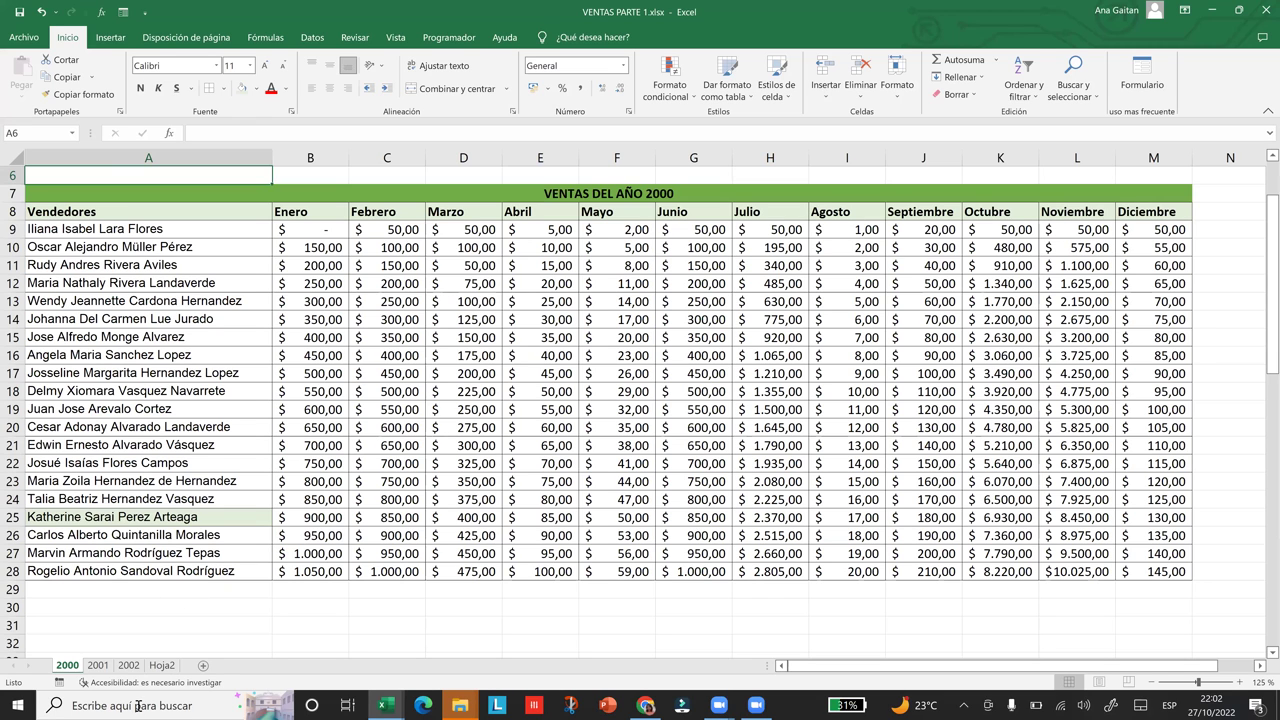
left_click(130, 667)
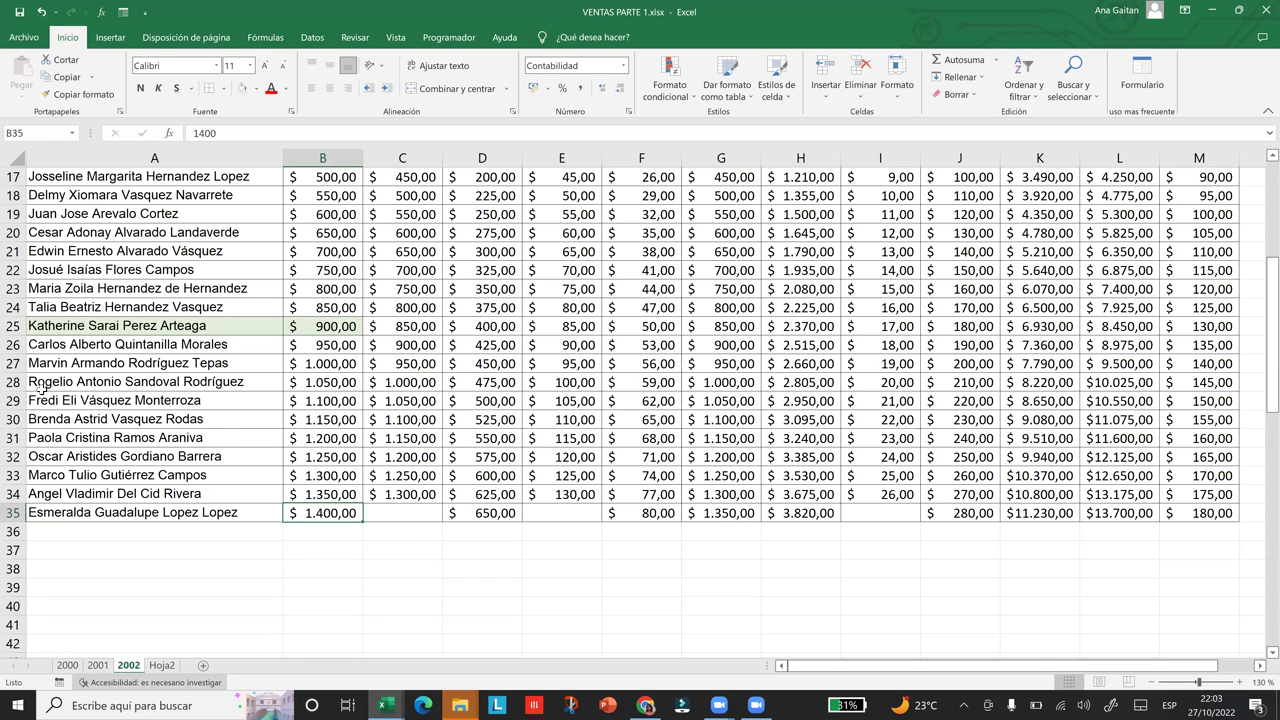
Compare the first seller's monthly sales in row 9 across sheets 2000, 2001 and 2002
left_click(67, 665)
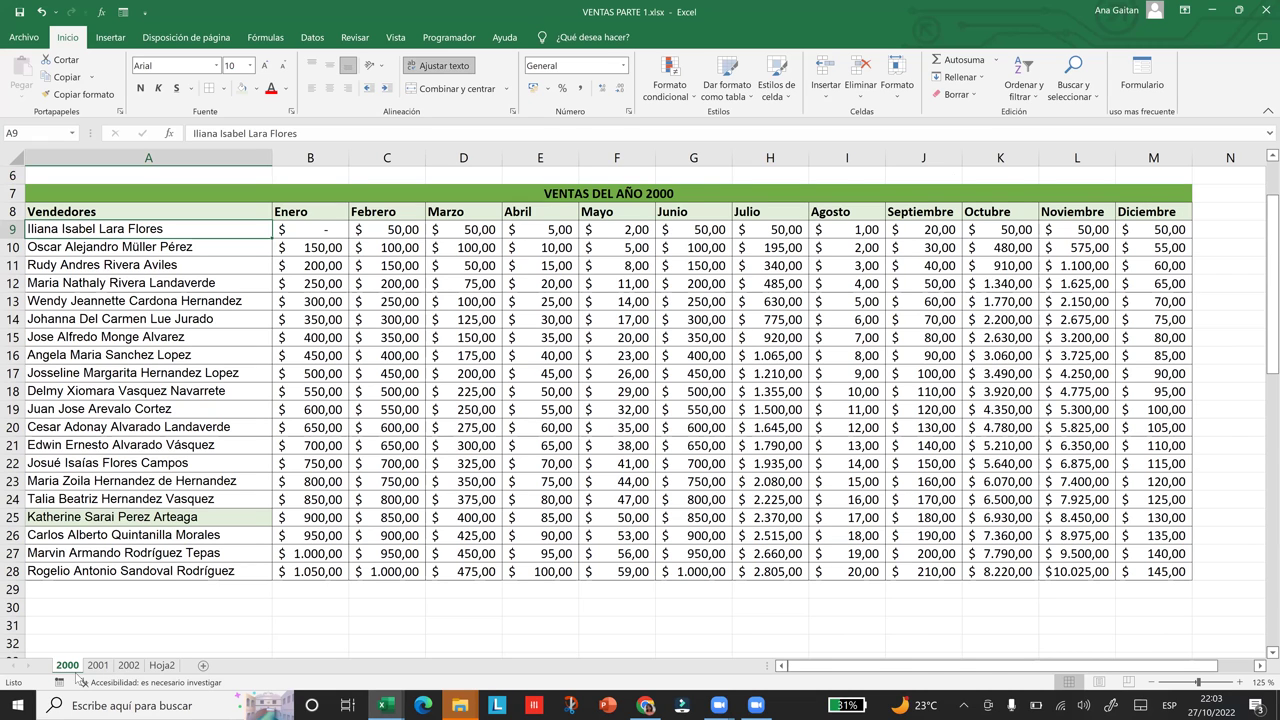
key("ctrl+shift+Right")
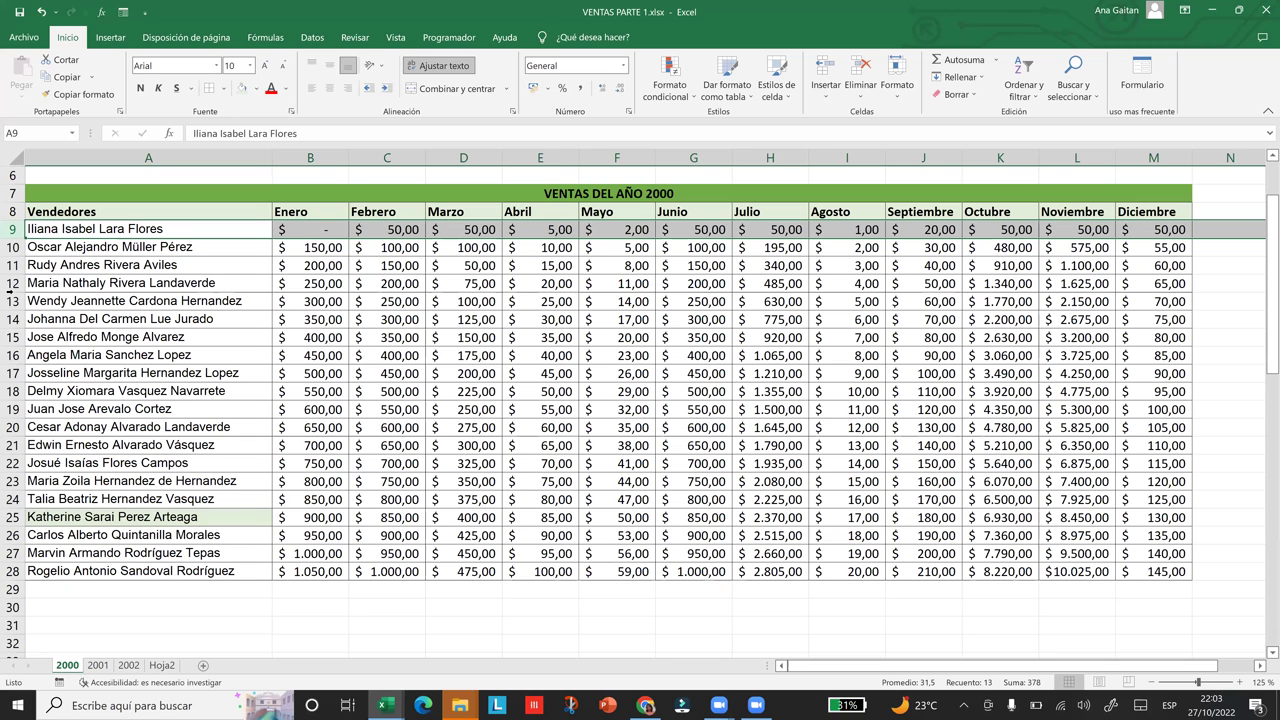
left_click(97, 665)
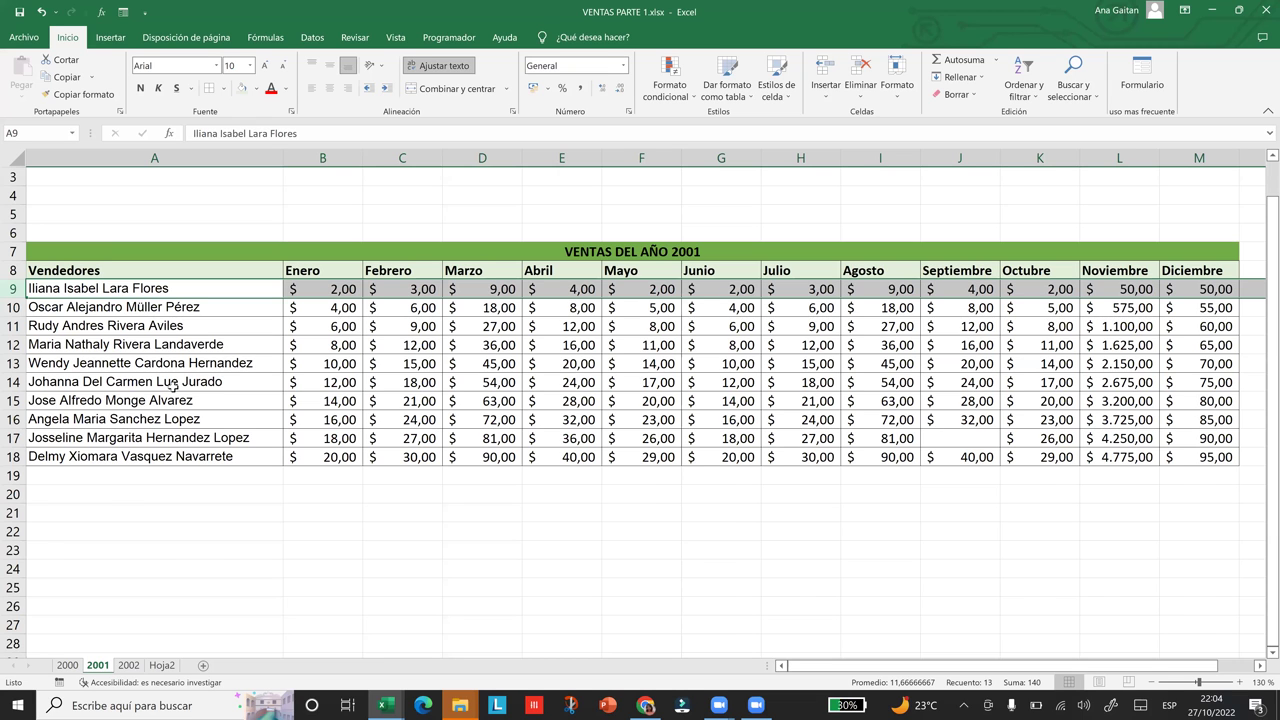
key("ctrl+Page_Down")
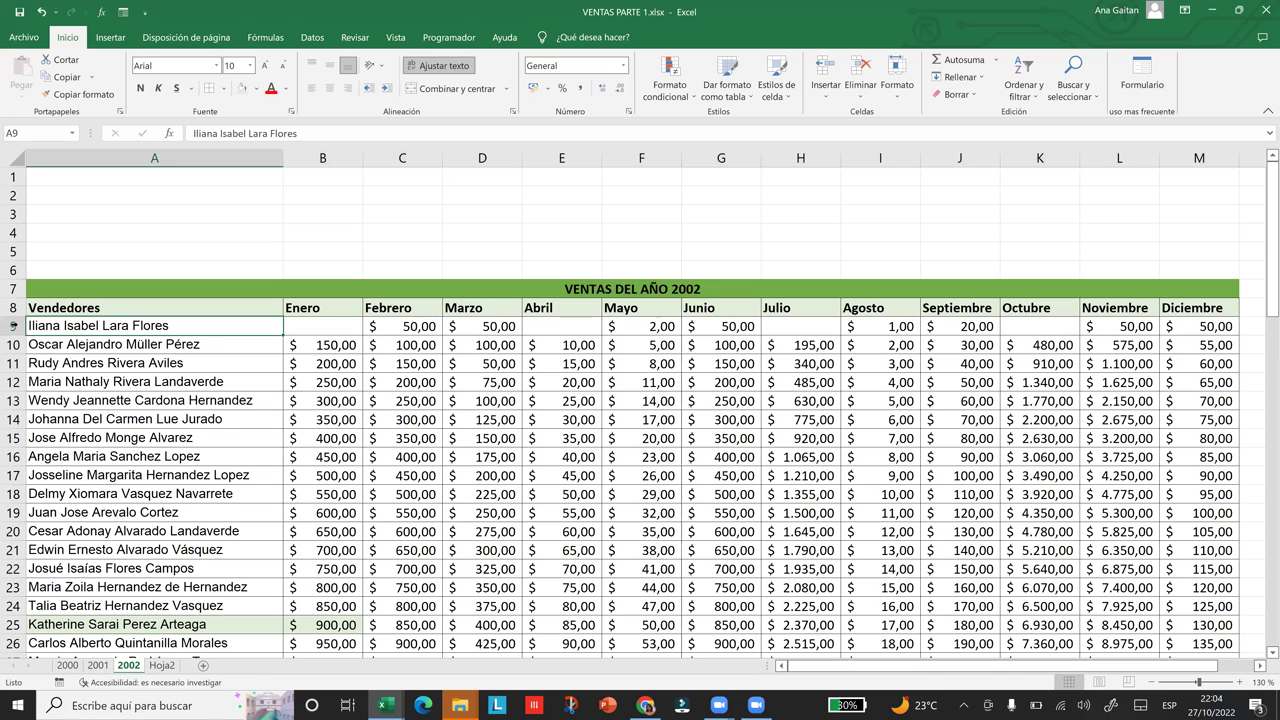
left_click(13, 326)
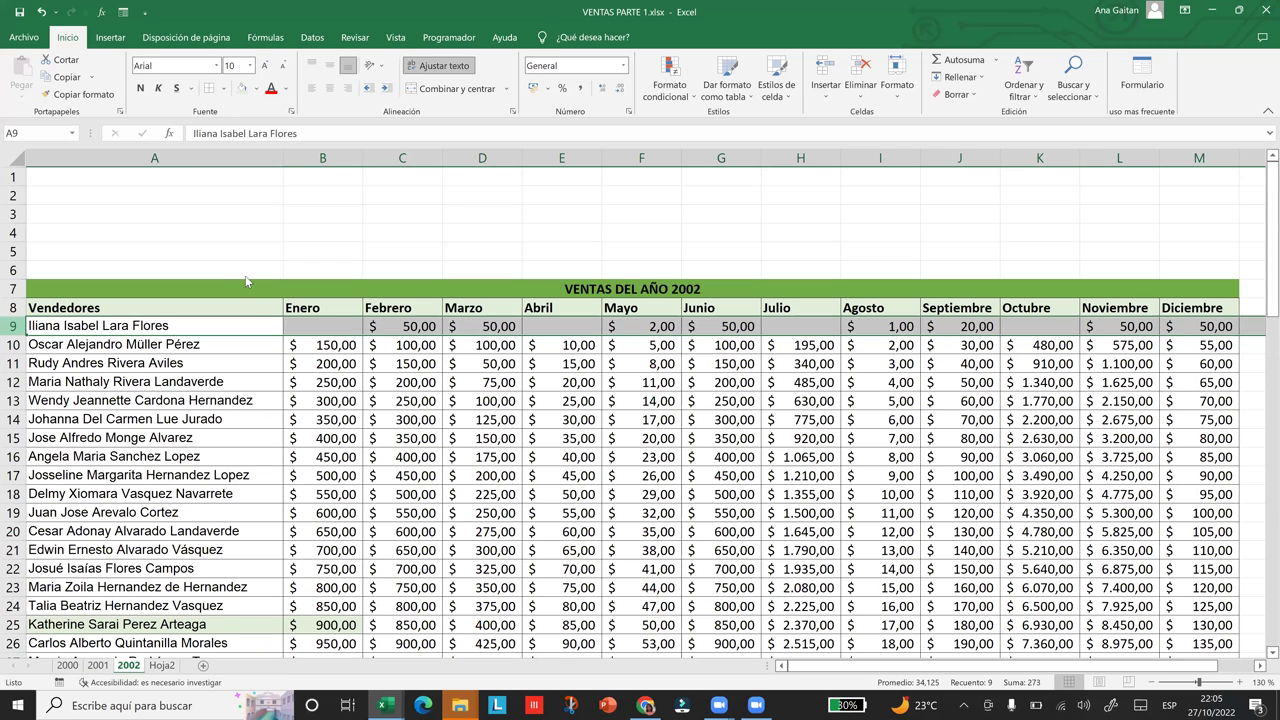
Try removing the Vendedores column from sheet 2002, examine the remaining Enero values, and undo the deletion
key("ctrl+z")
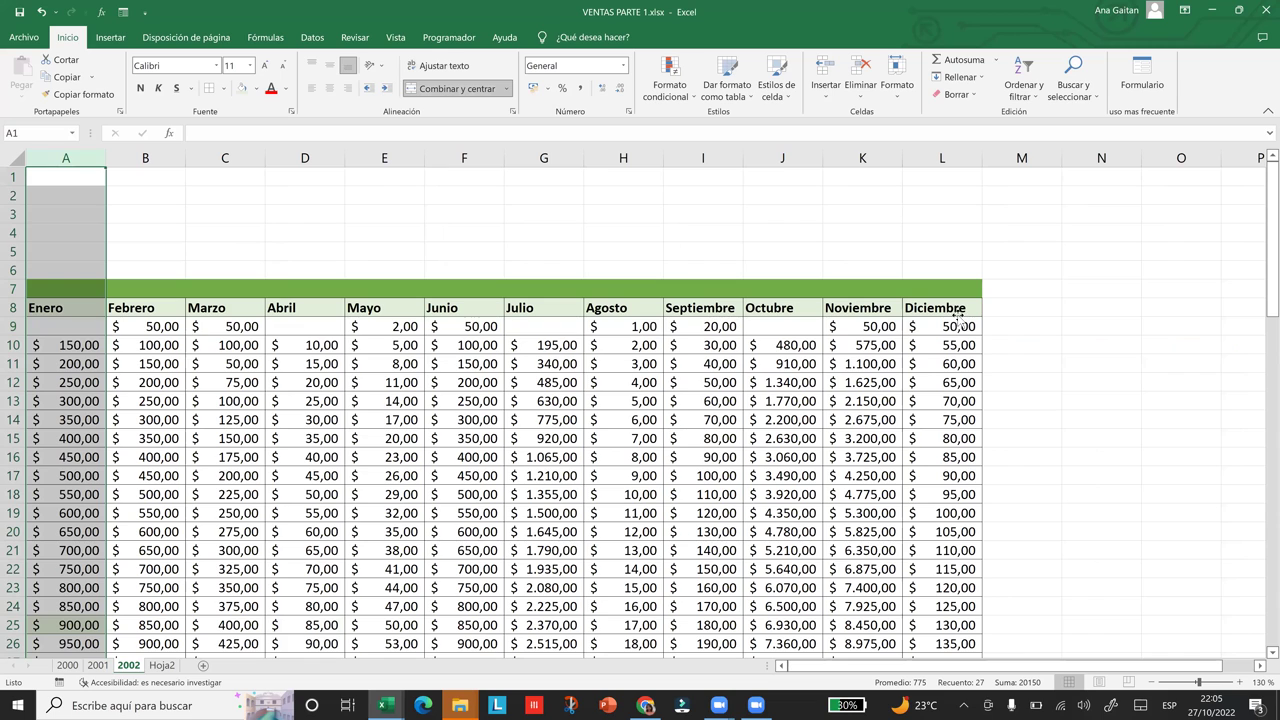
key("ctrl+z")
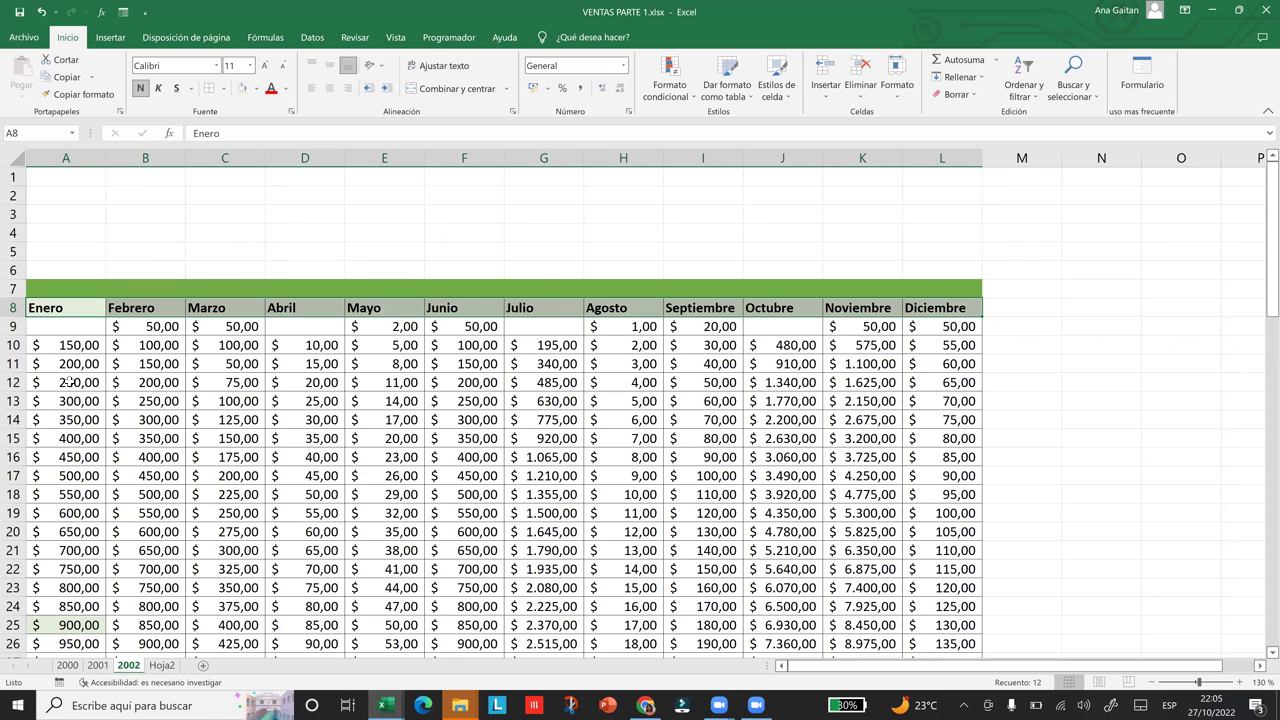
left_click_drag(68, 382, 68, 436)
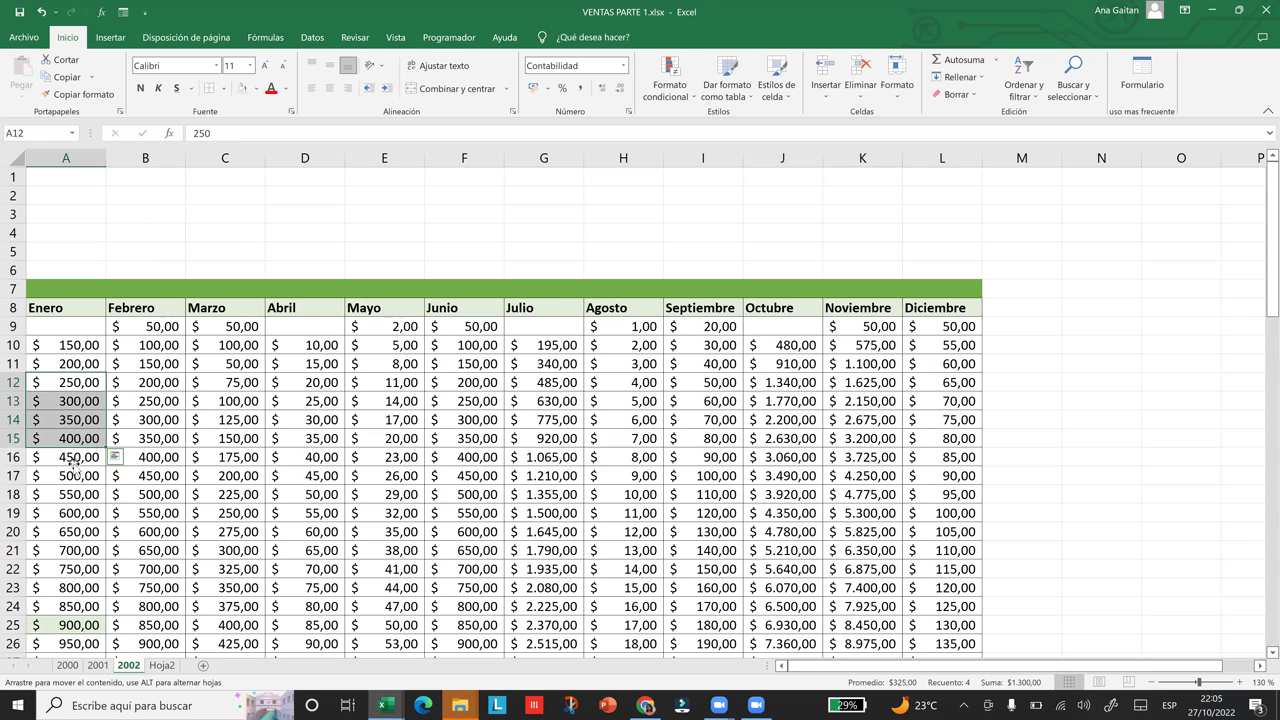
left_click(64, 532)
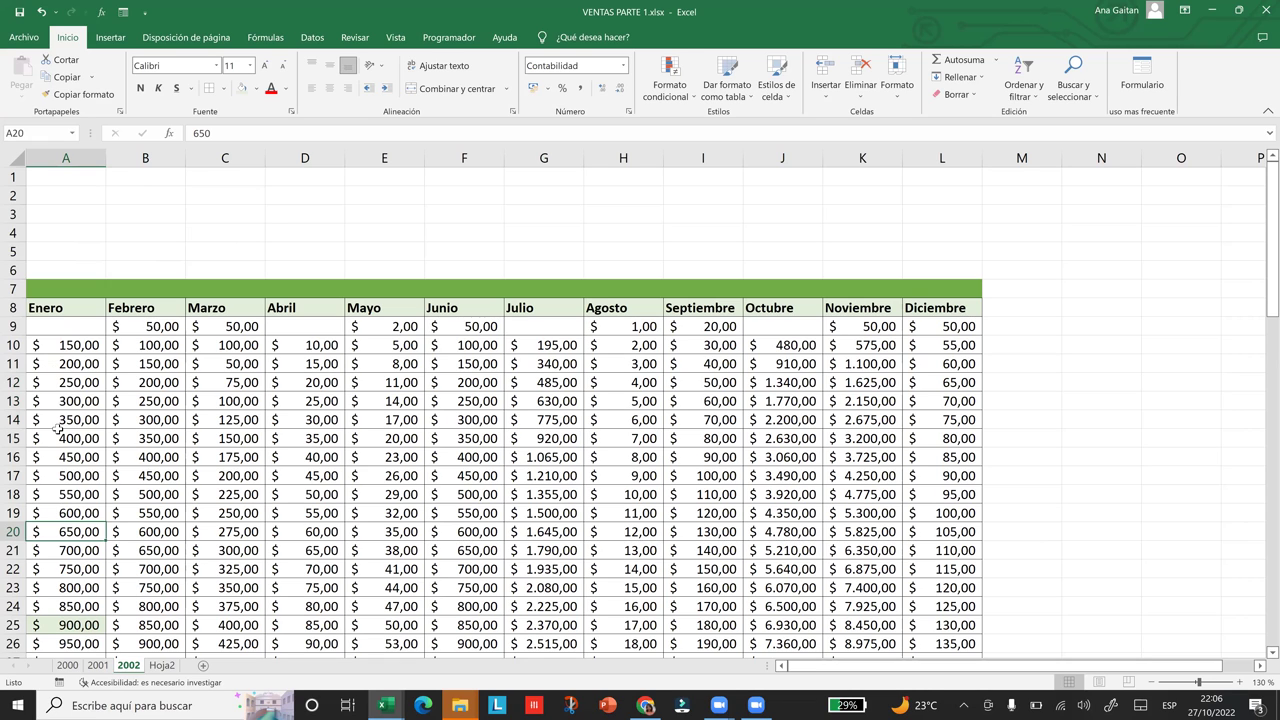
left_click_drag(68, 362, 68, 475)
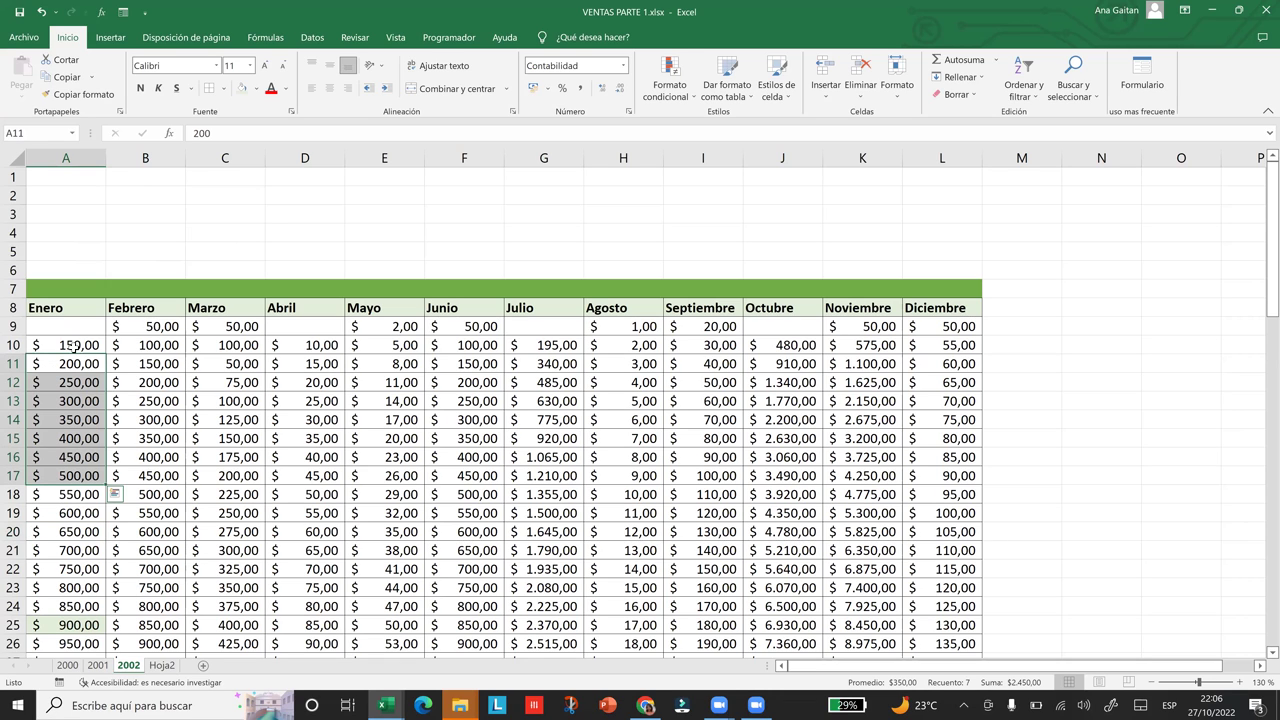
left_click(68, 405)
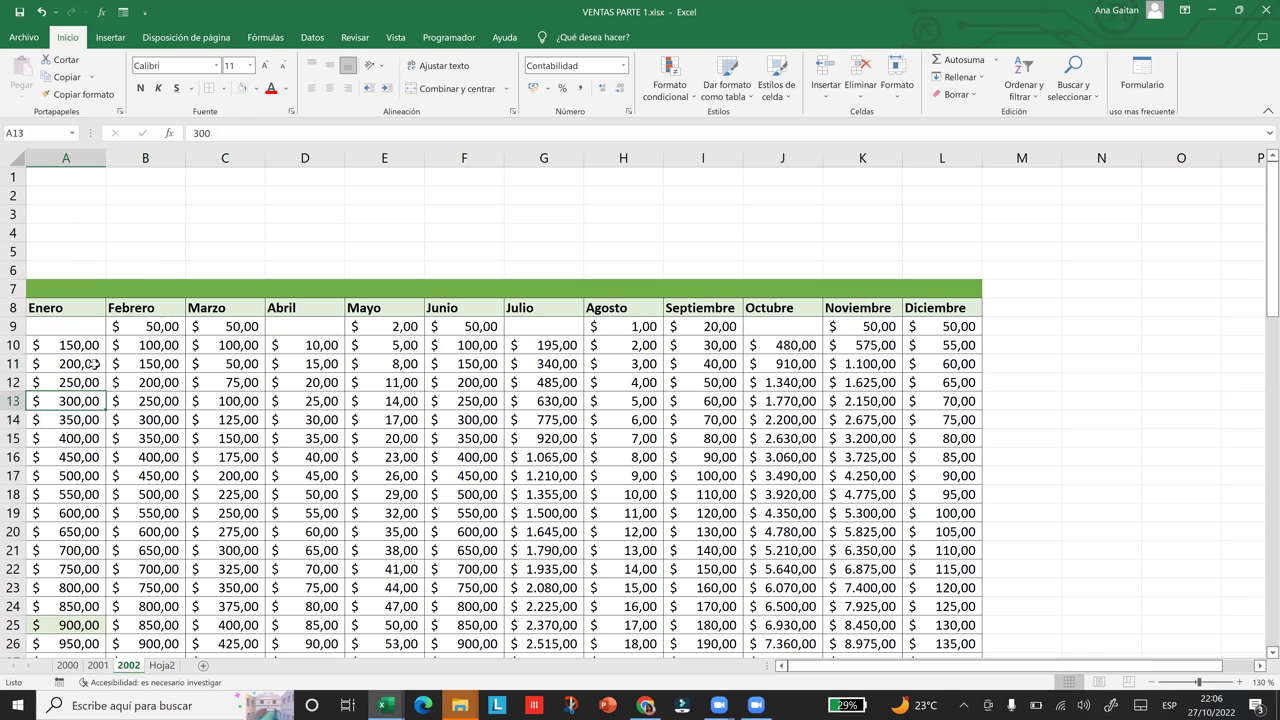
key("ctrl+z")
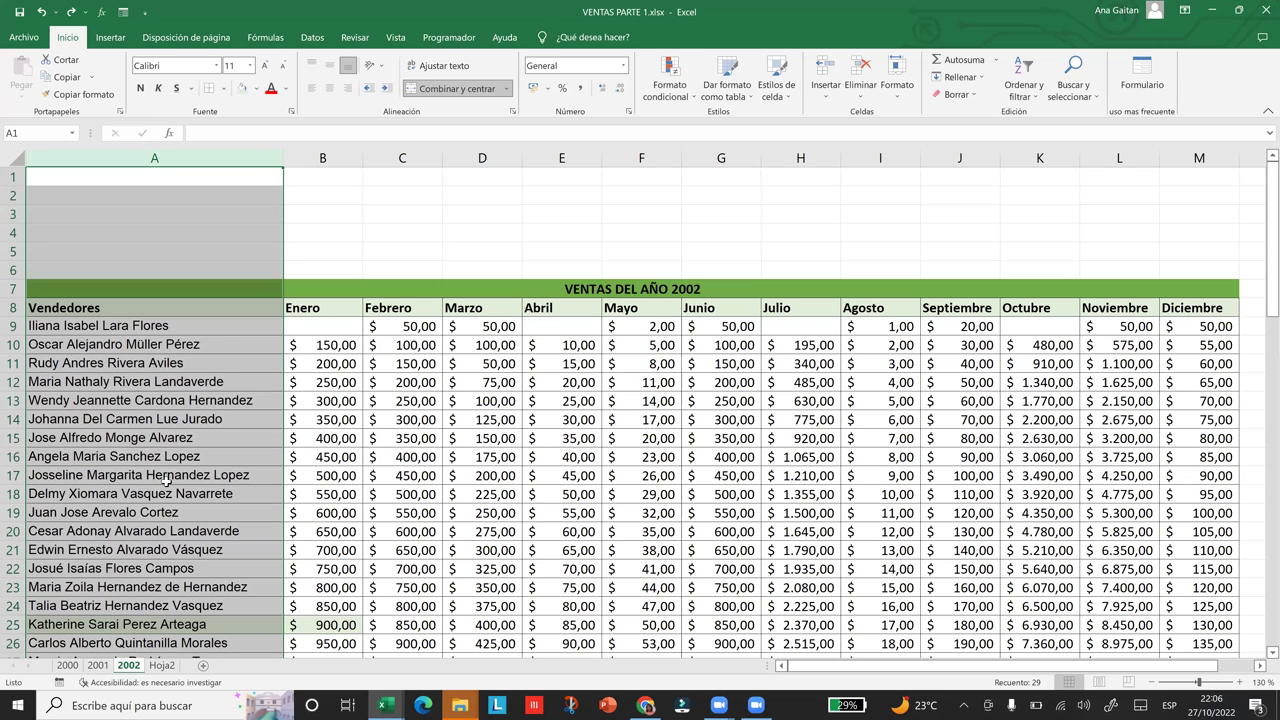
left_click_drag(150, 326, 166, 475)
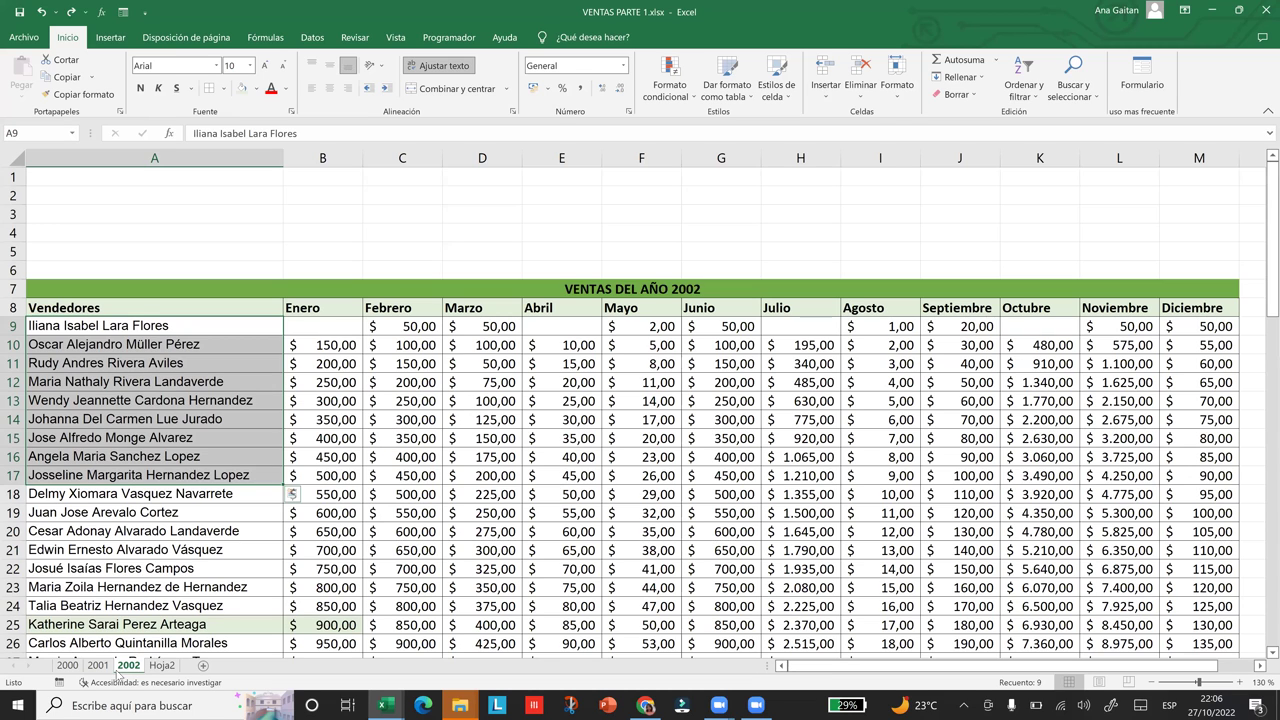
Consolidate sheets 2000, 2001 and 2002 by Suma at D4 of Hoja2, with top-row and left-column labels and links to the source data
key("ctrl+z")
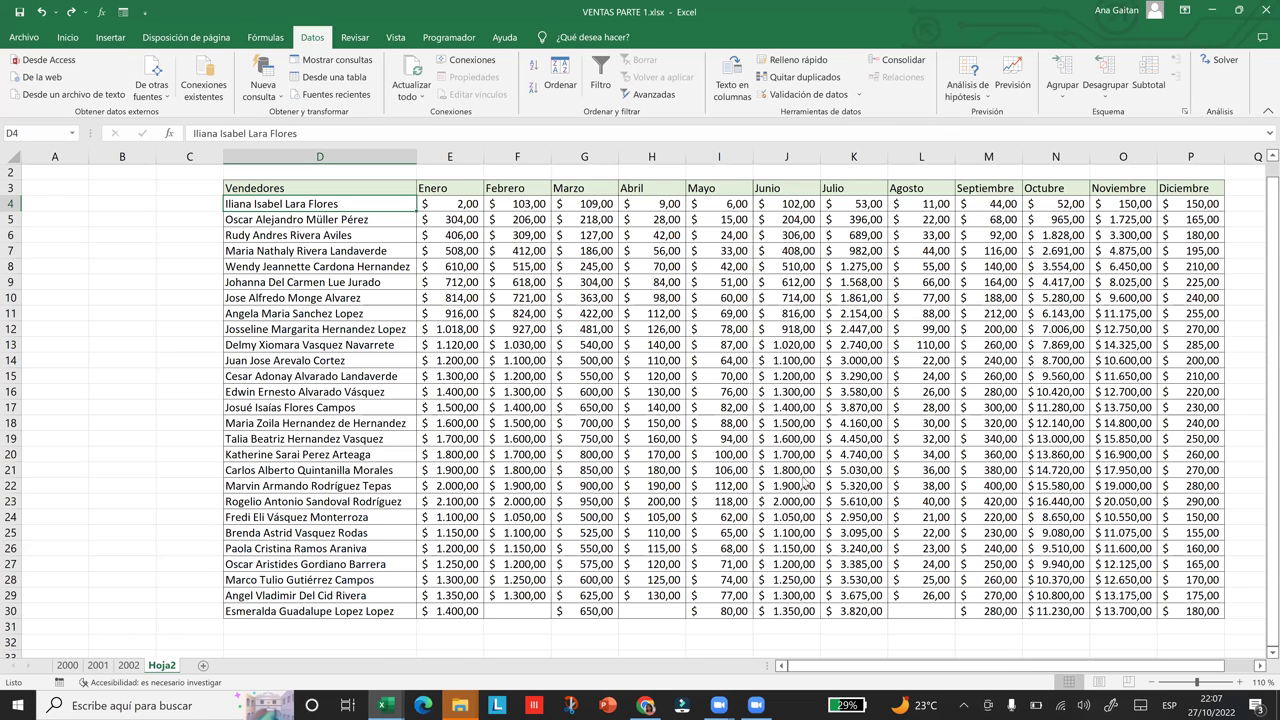
key("alt+d")
key("n")
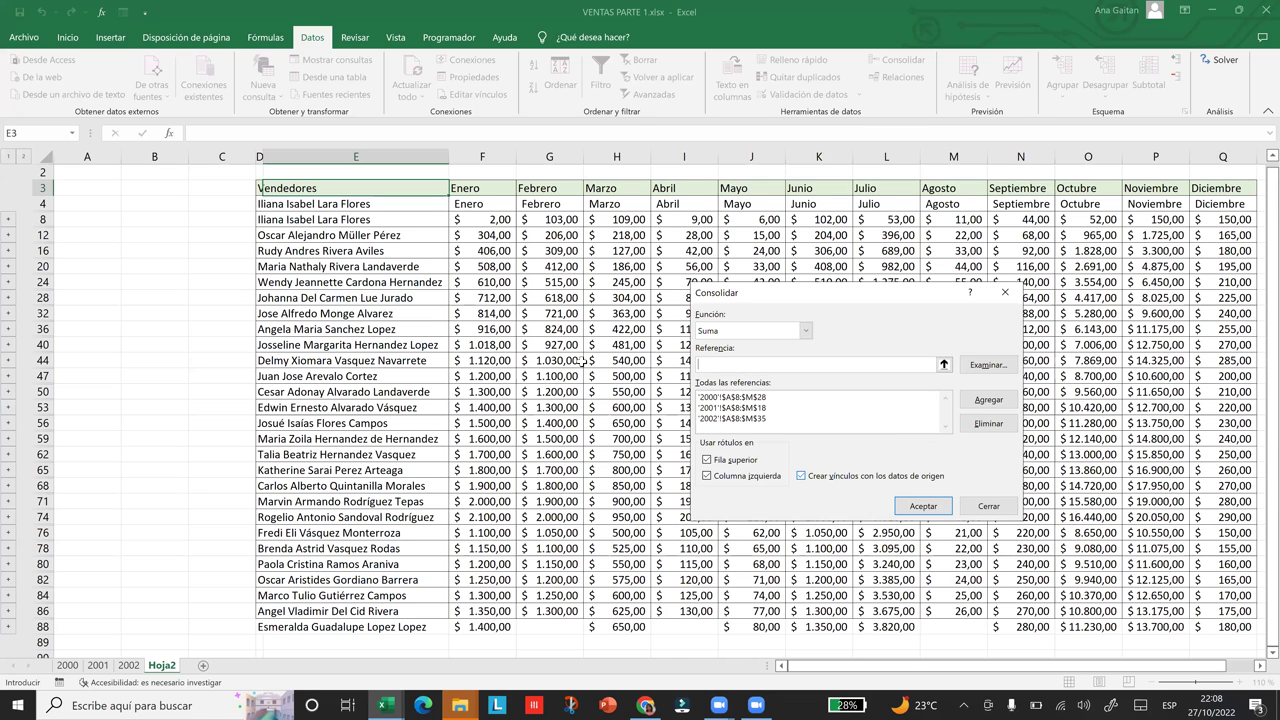
key("Escape")
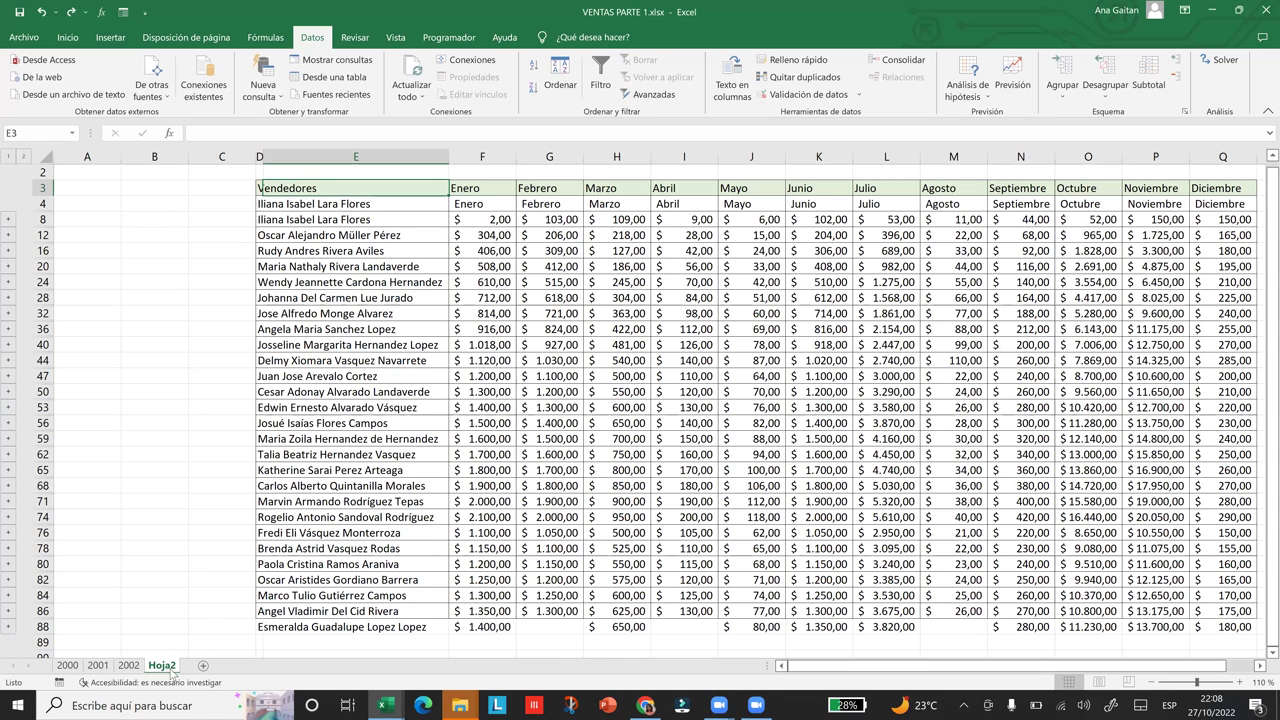
Add a new blank worksheet after Hoja2
left_click(155, 219)
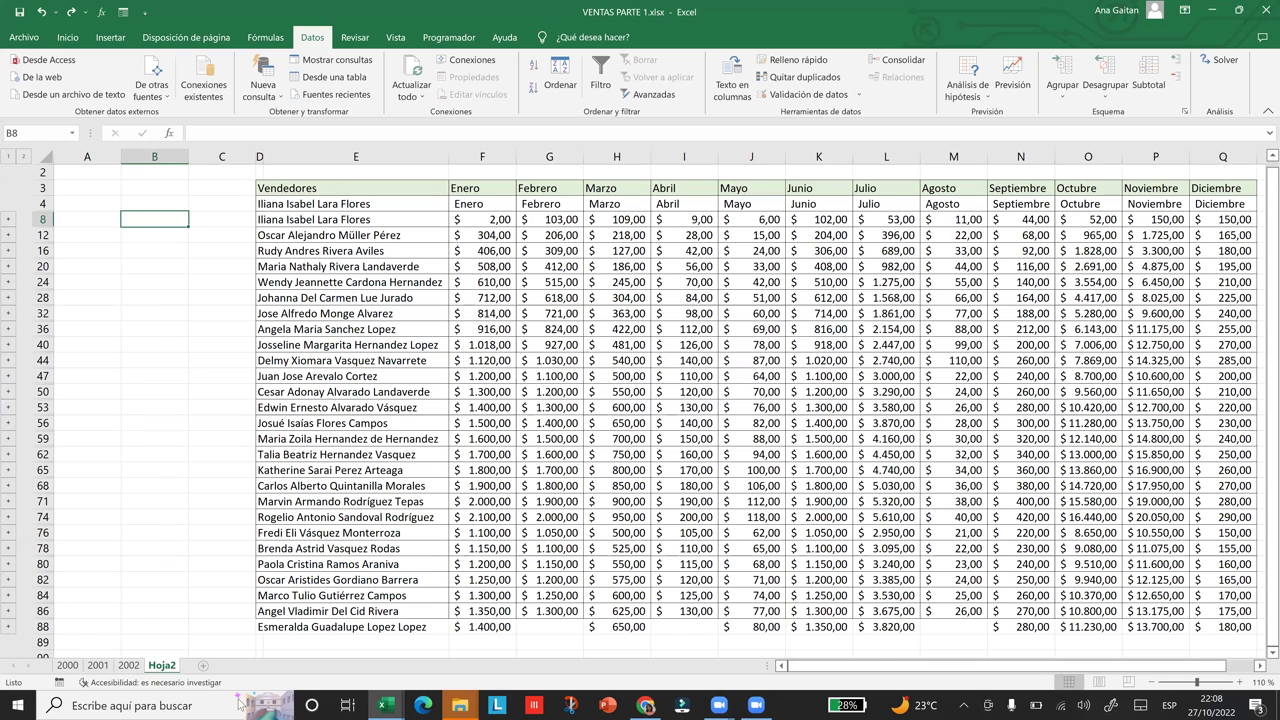
key("shift+F11")
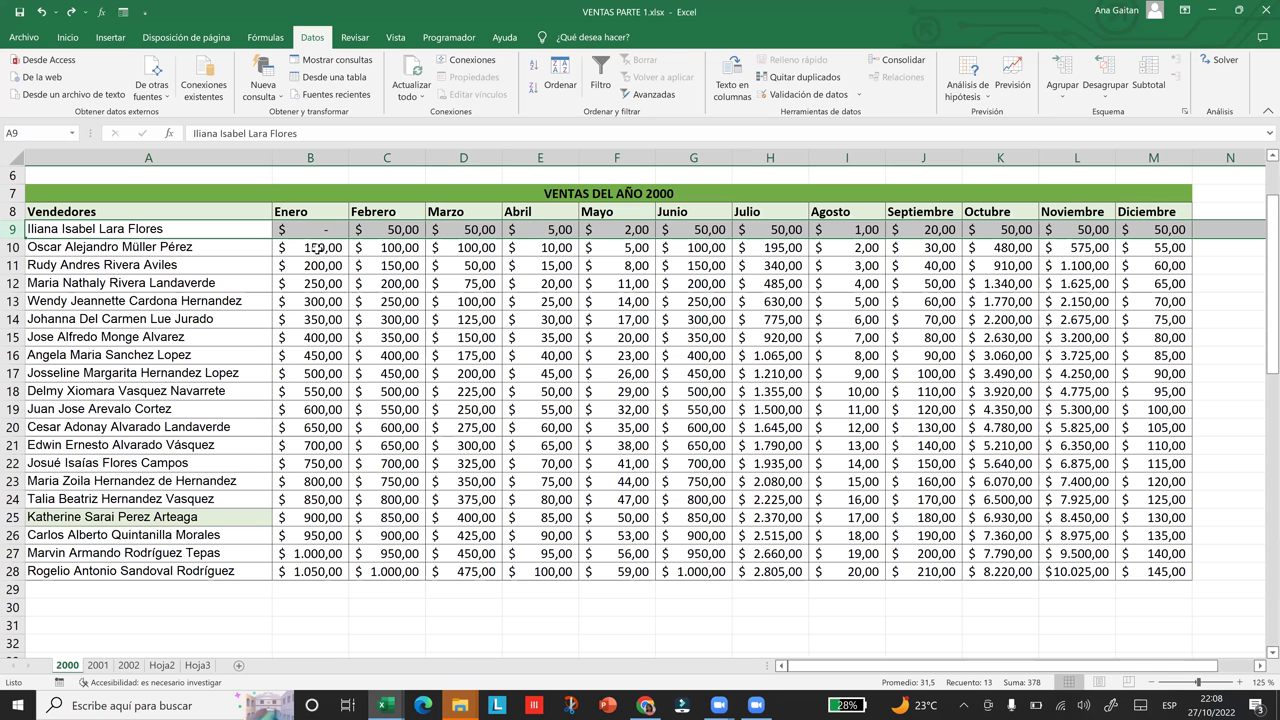
Set the first seller's Enero sales on sheet 2000 to 100, and check the linked total and consolidation references in Hoja2
left_click(67, 666)
key("ctrl+Page_Down")
key("ctrl+Page_Down")
key("ctrl+Page_Down")
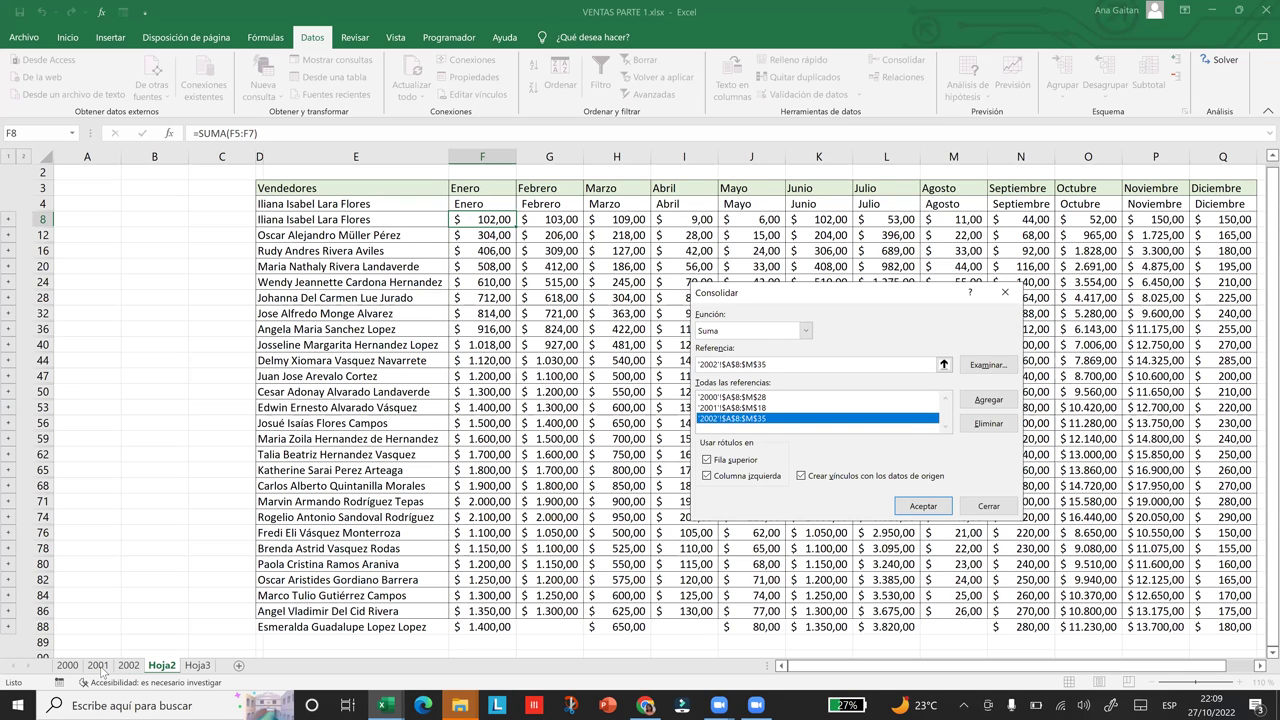
left_click(67, 666)
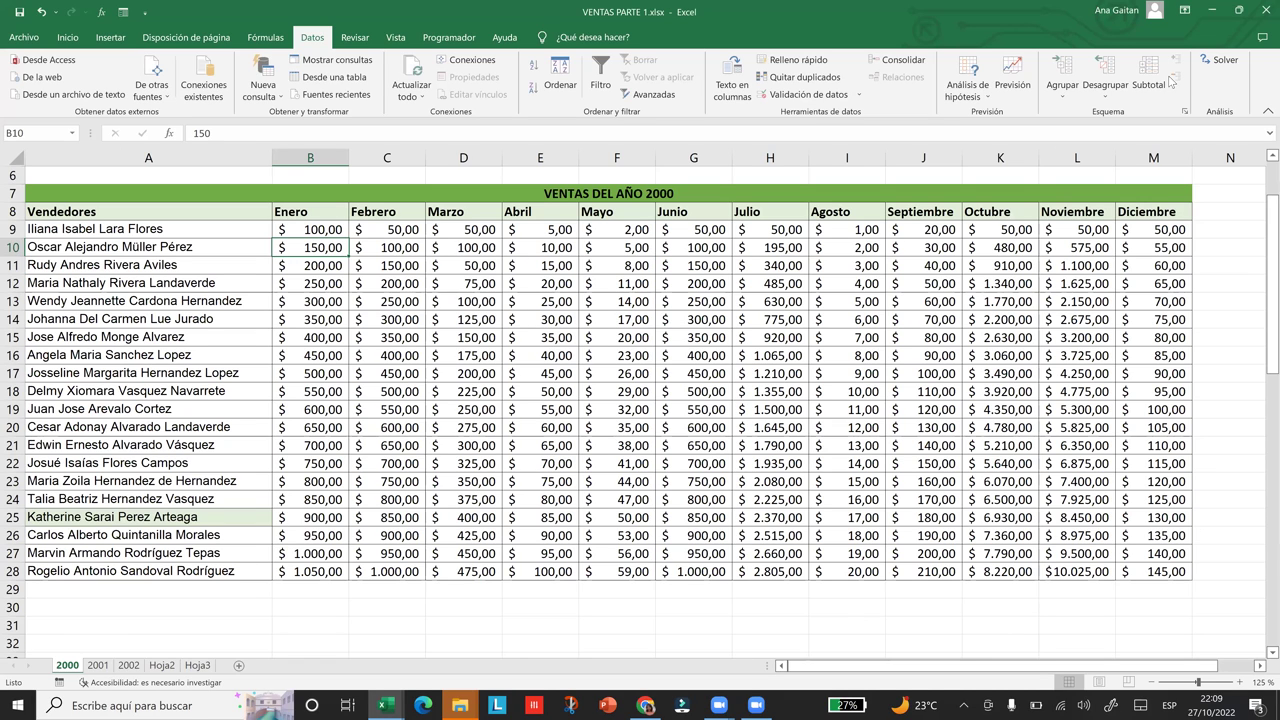
key("ctrl+Down")
key("Down")
key("Right")
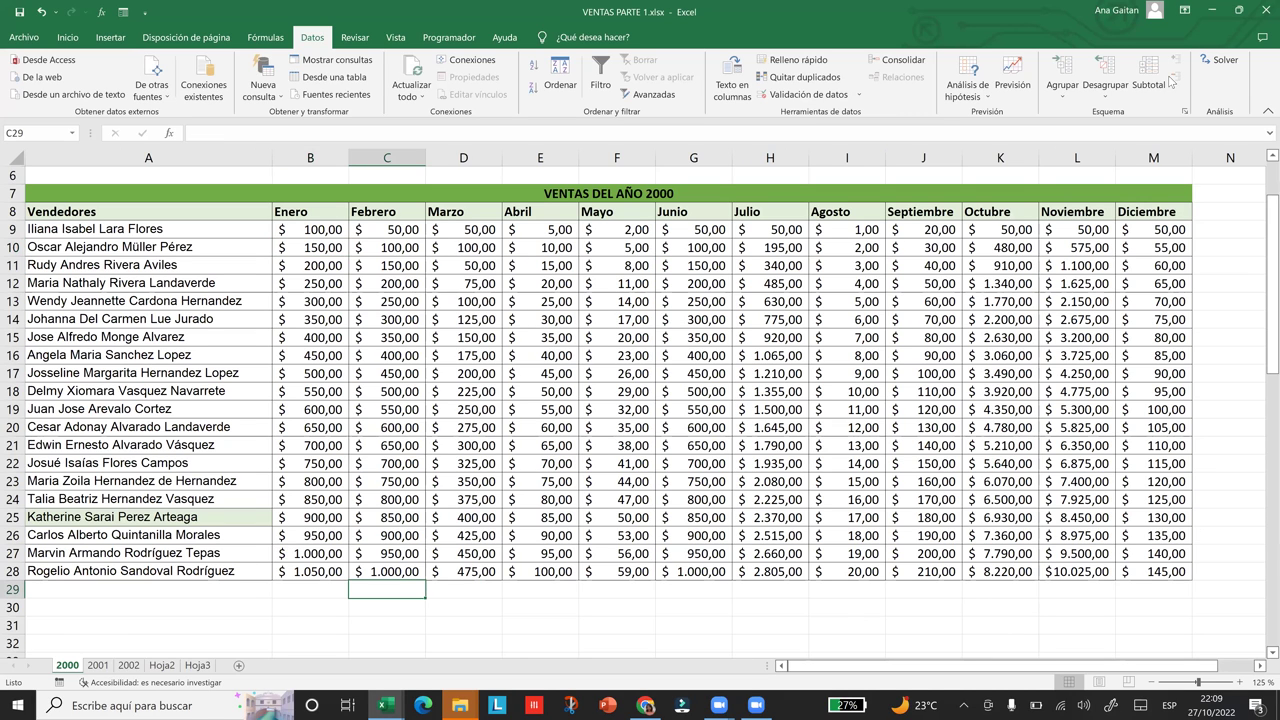